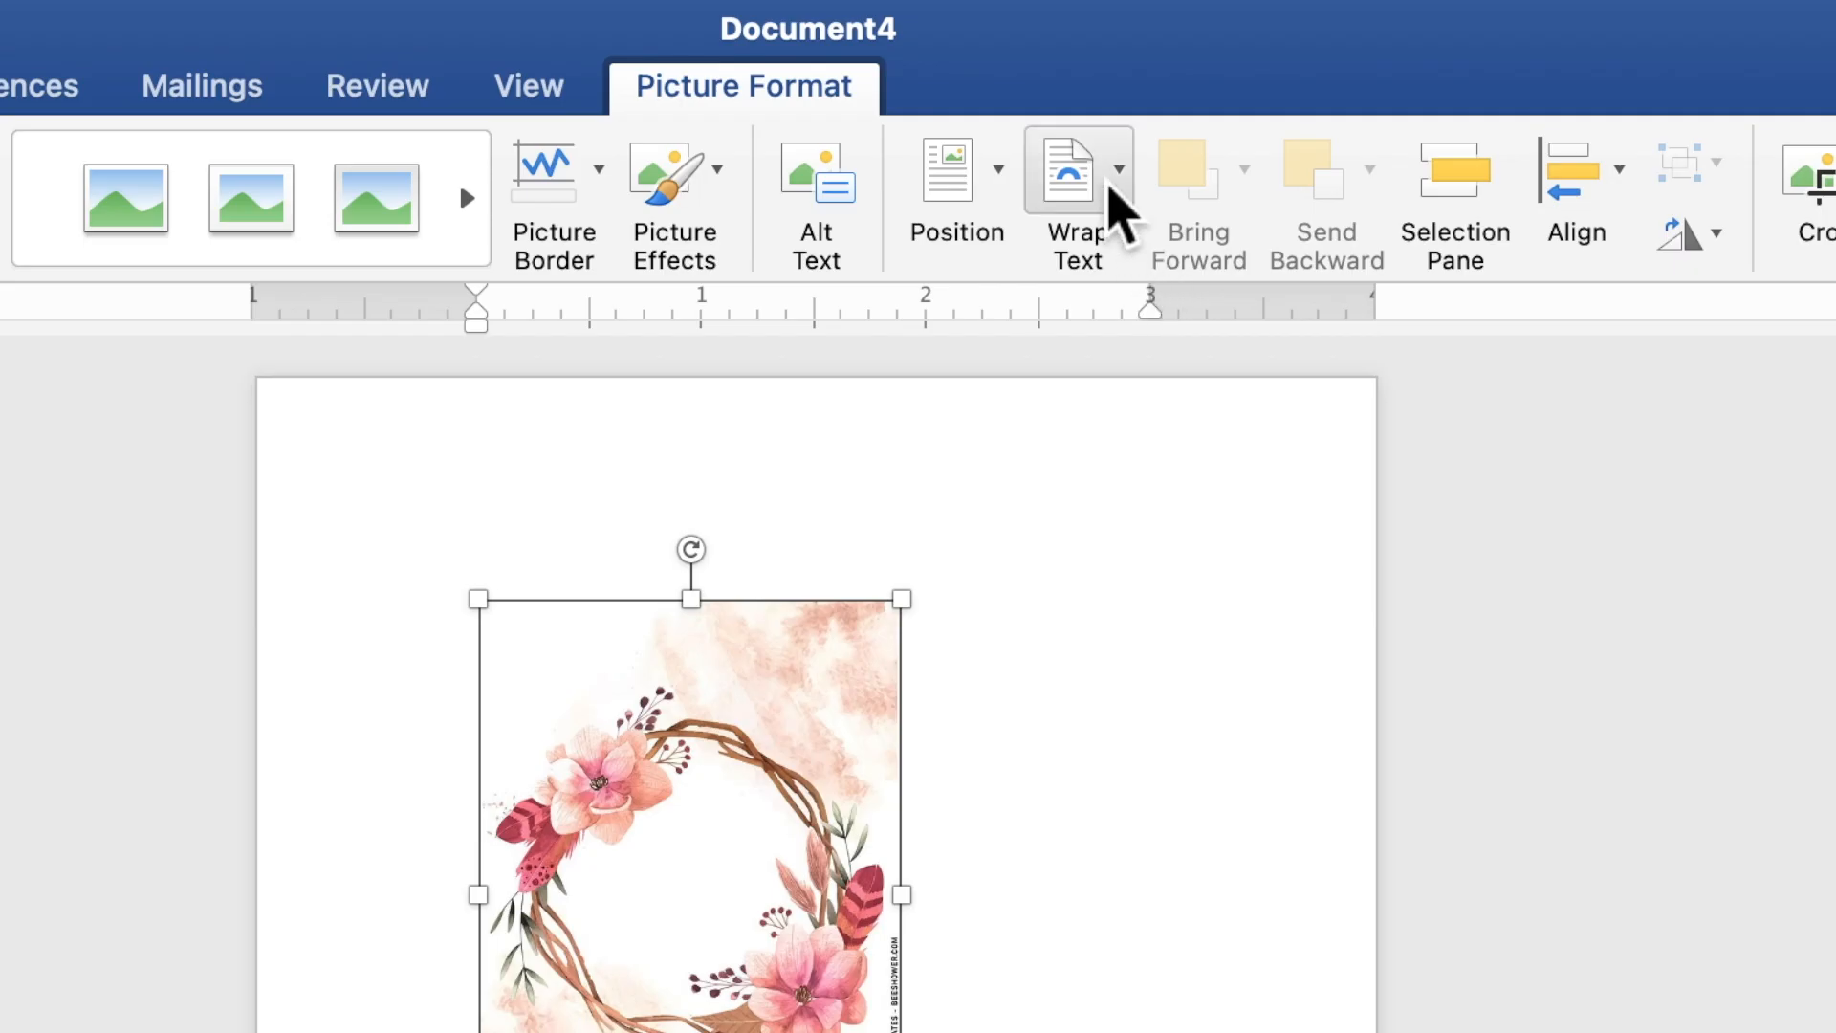
- Put the wreath picture behind text and enlarge it to 7.25" by 5.18" from the page's top-left corner
left_click(1110, 188)
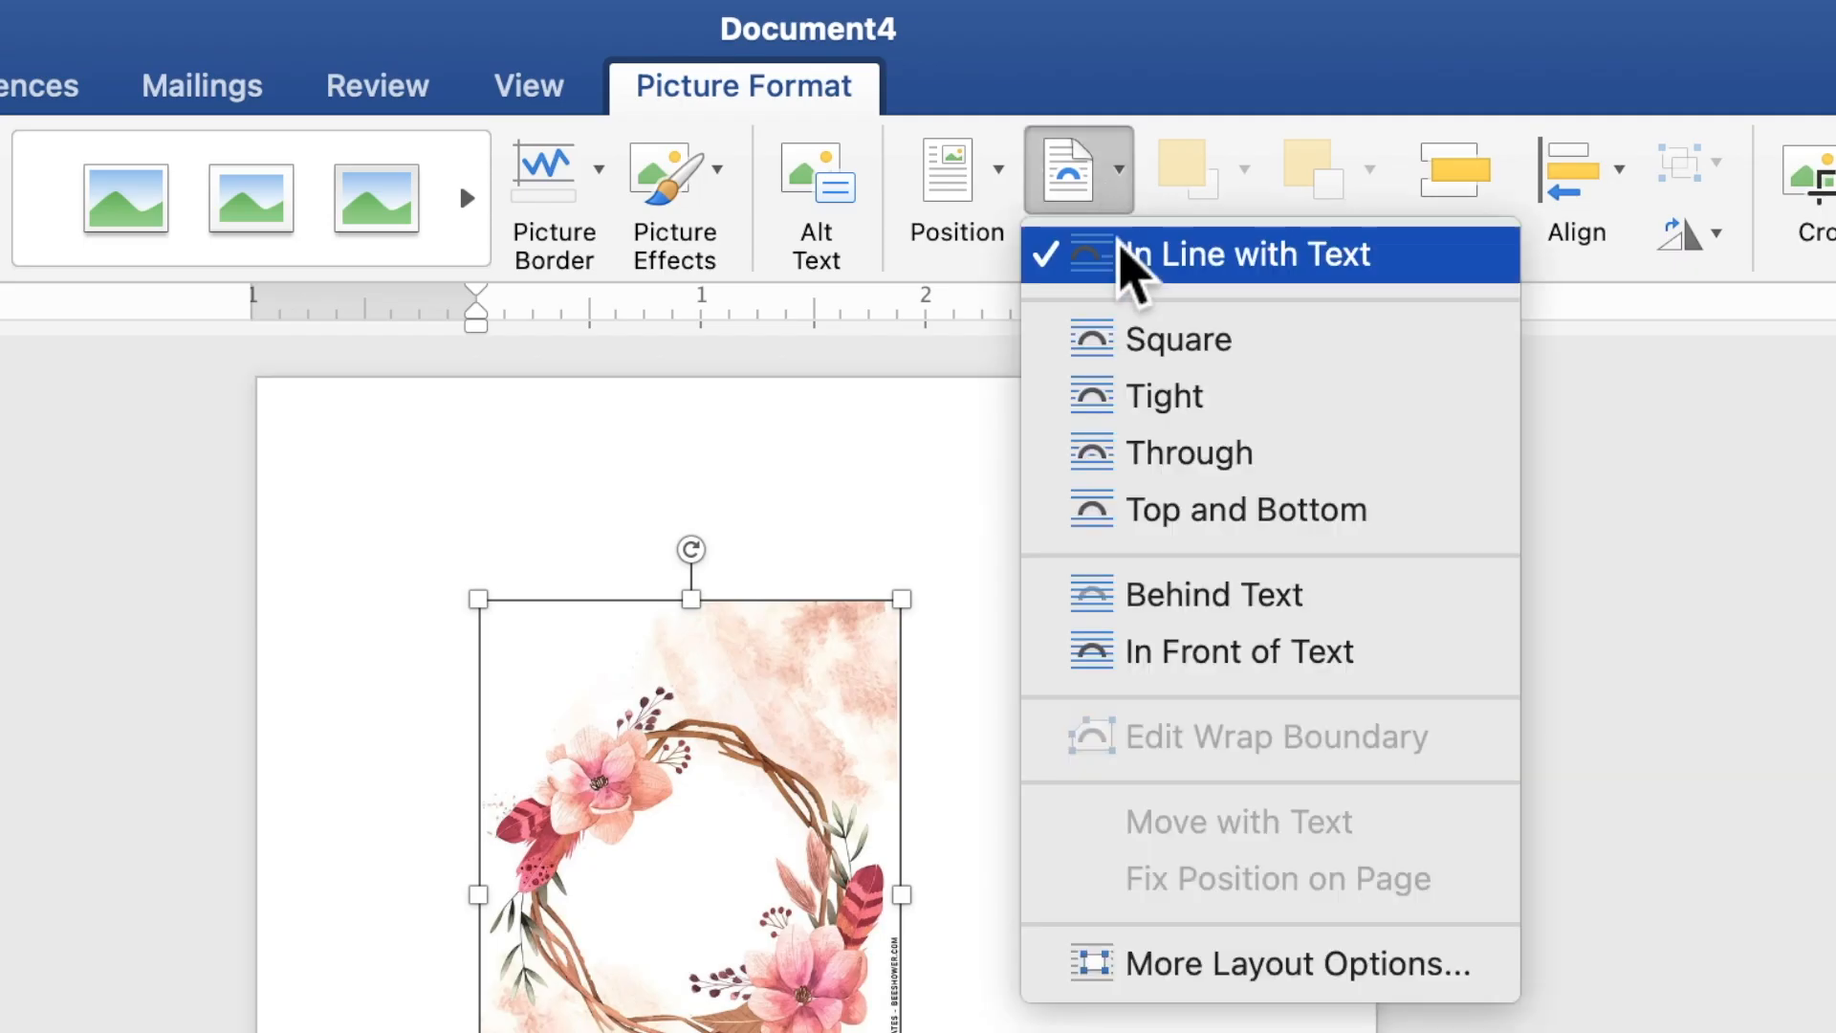
left_click(1189, 602)
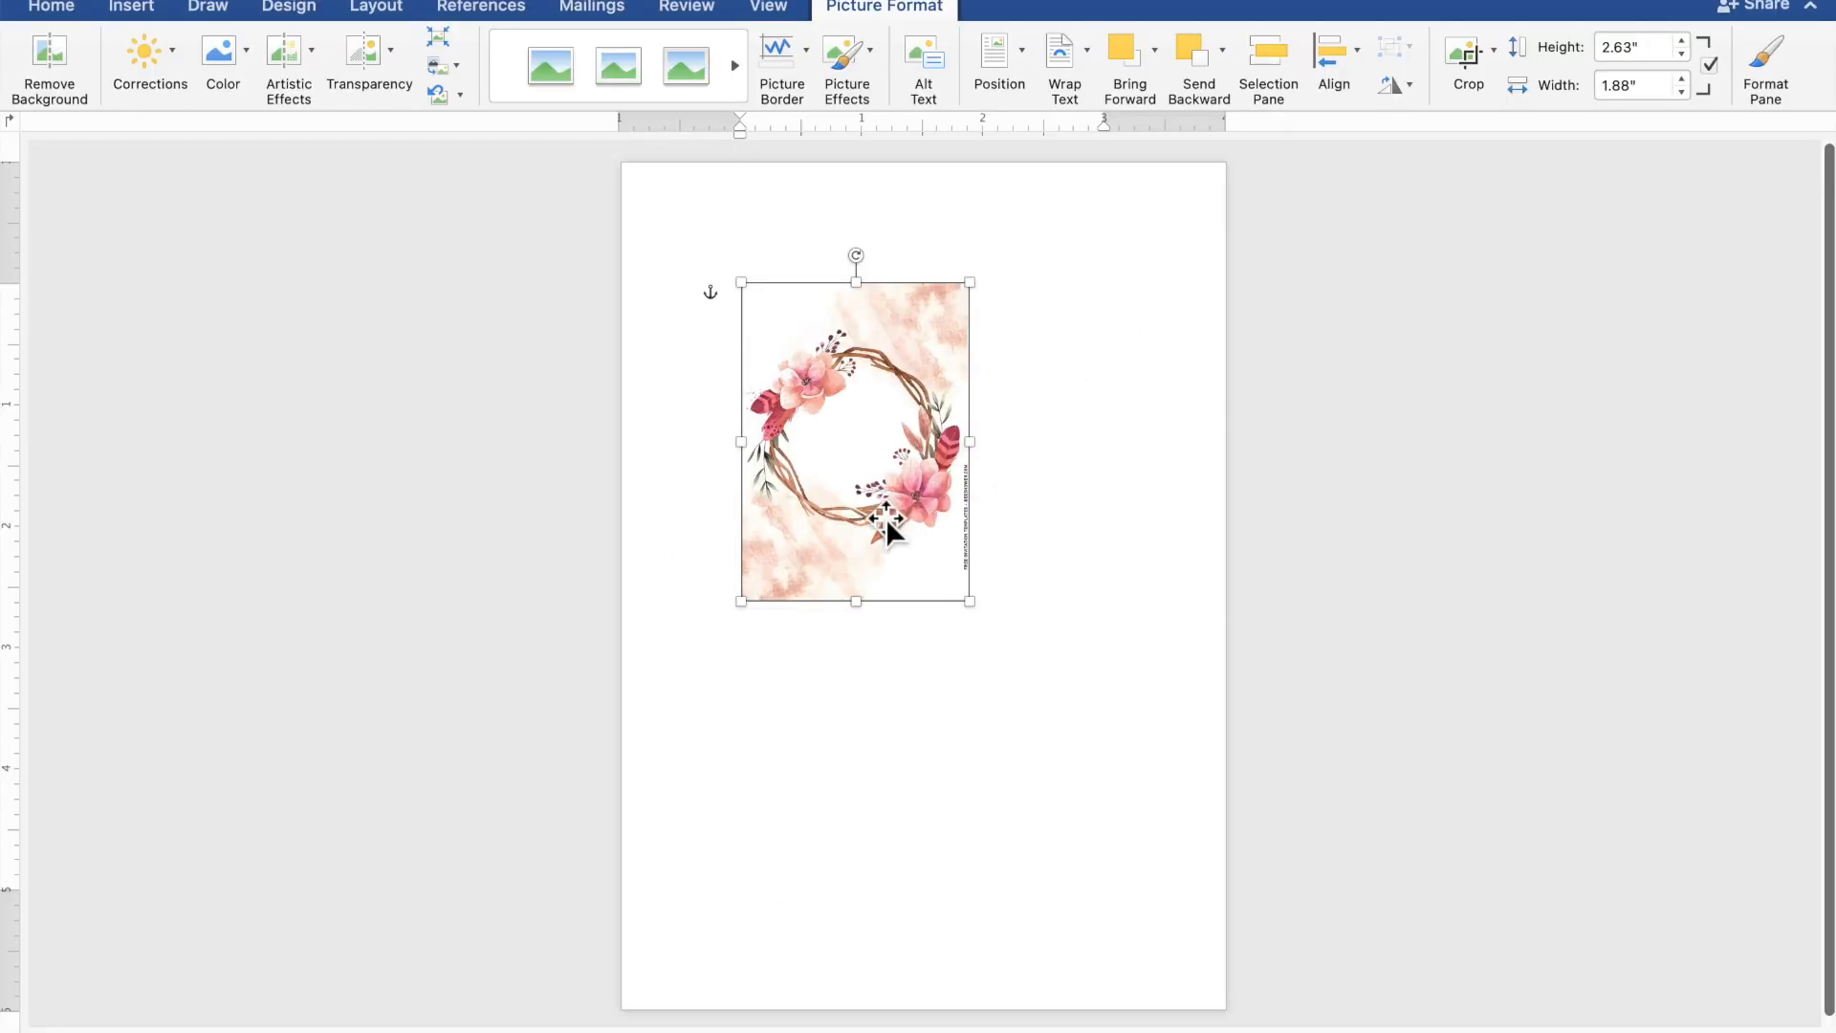
left_click_drag(886, 518, 763, 345)
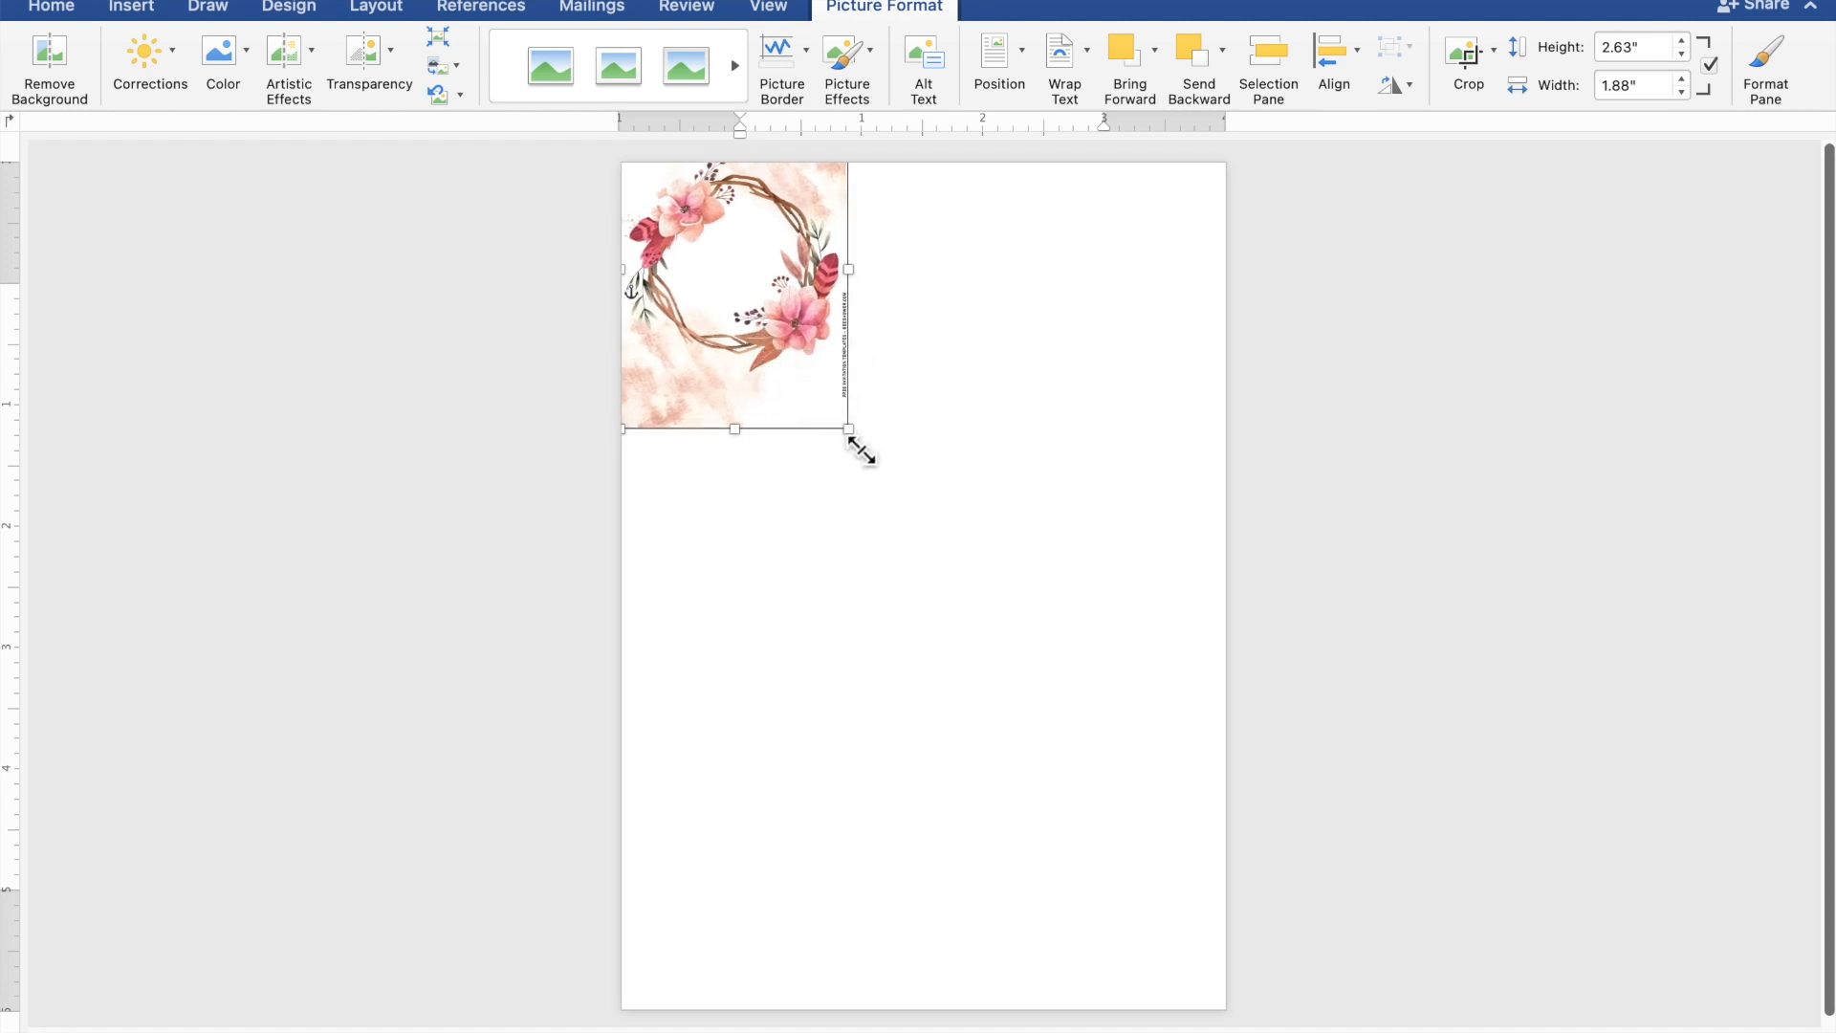
left_click_drag(871, 457, 1249, 842)
left_click_drag(1049, 777, 1043, 748)
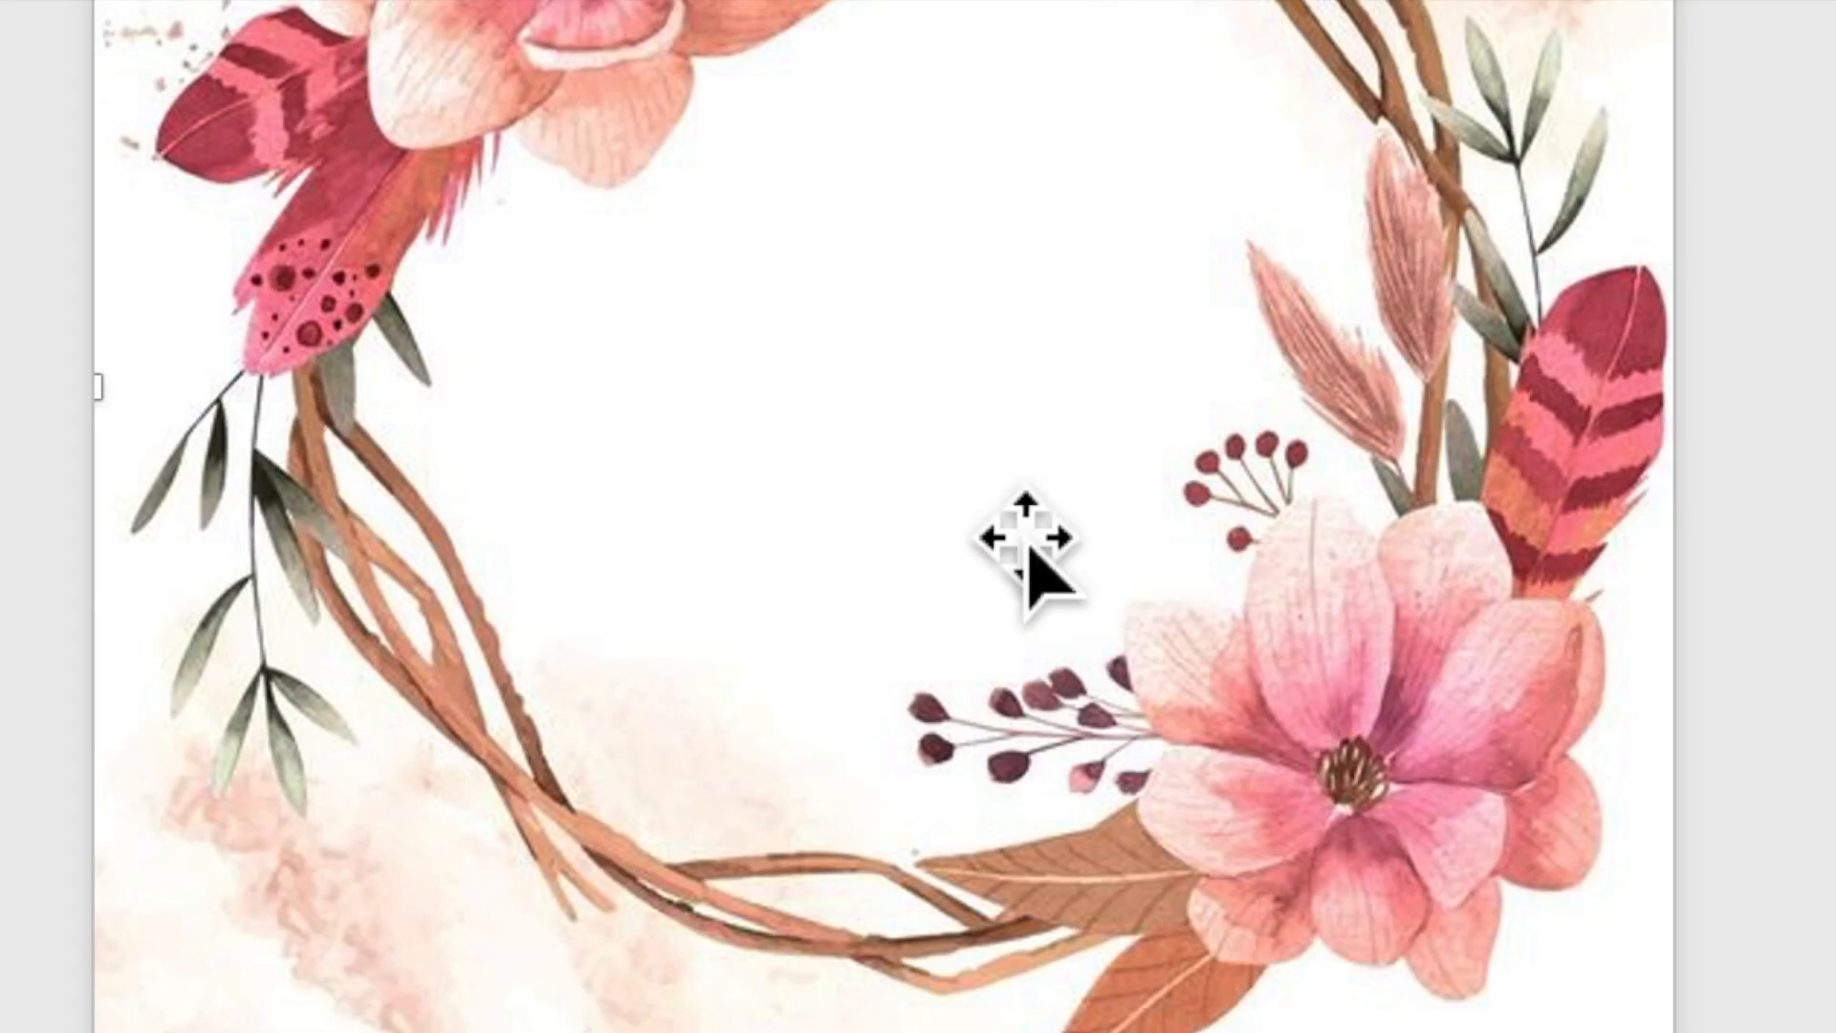
- Copy the wreath picture and paste a duplicate of it
right_click(990, 536)
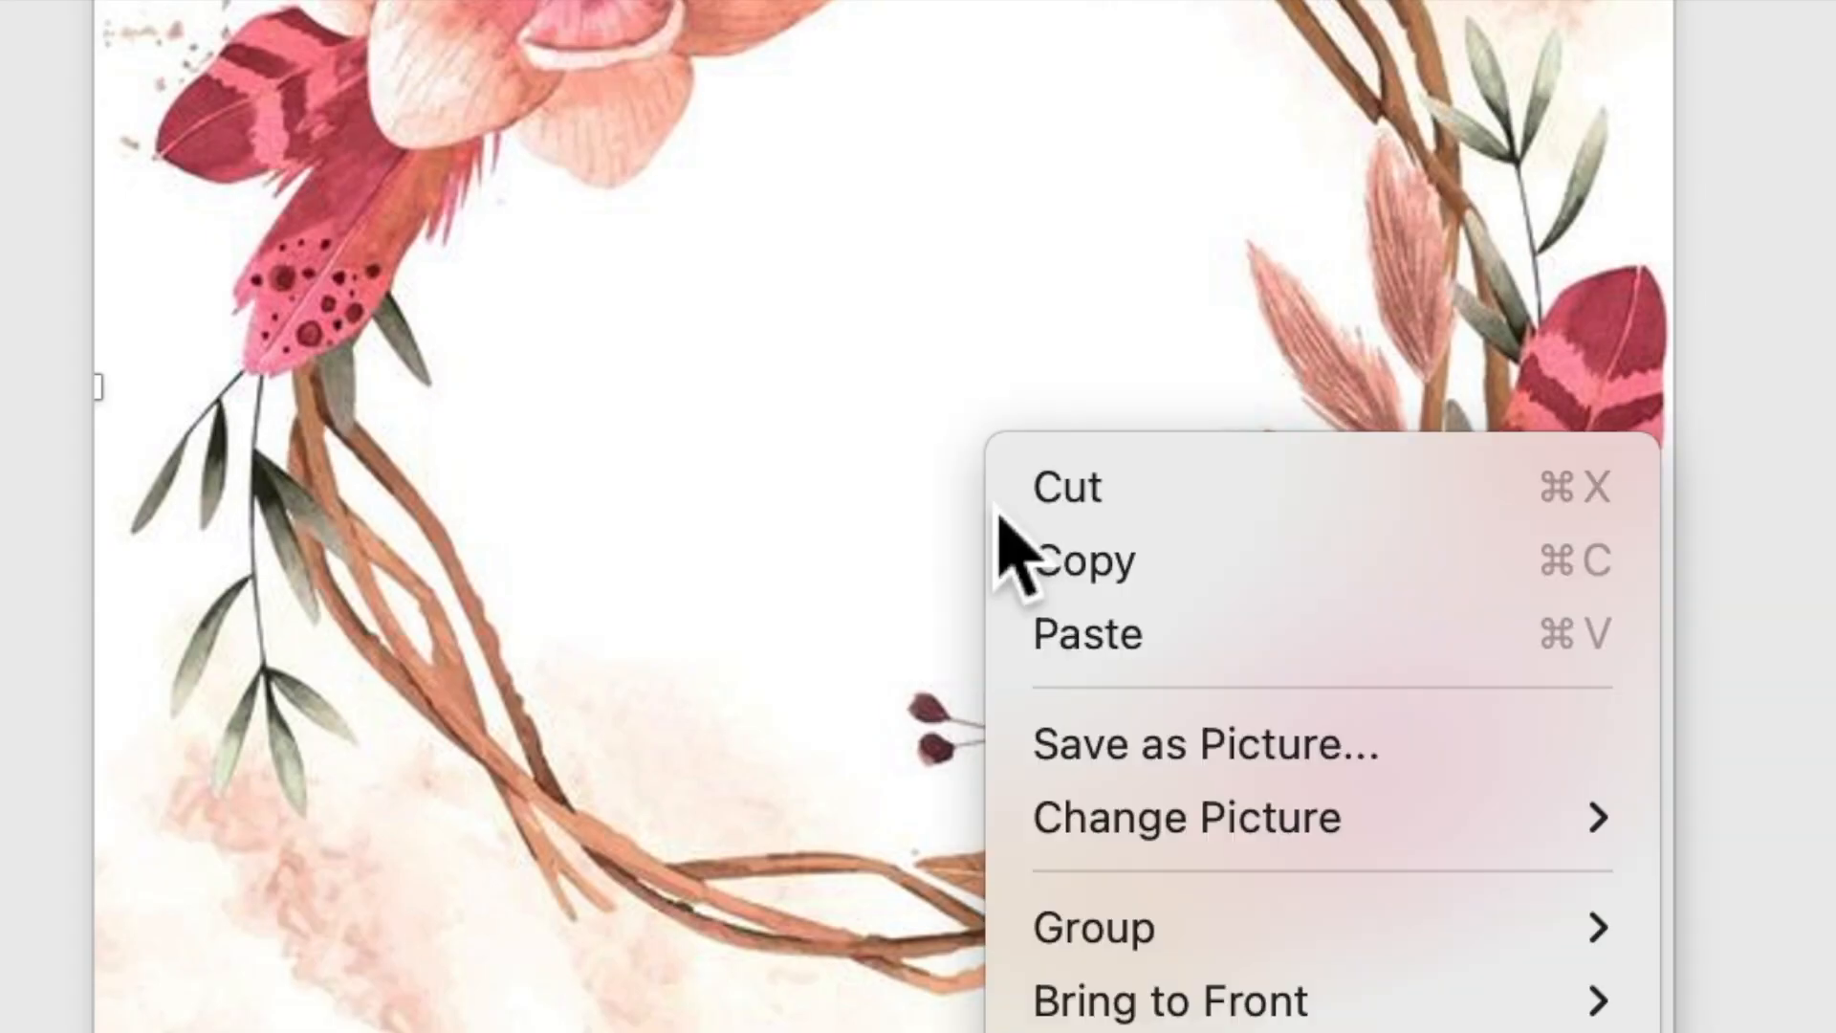
left_click(1040, 569)
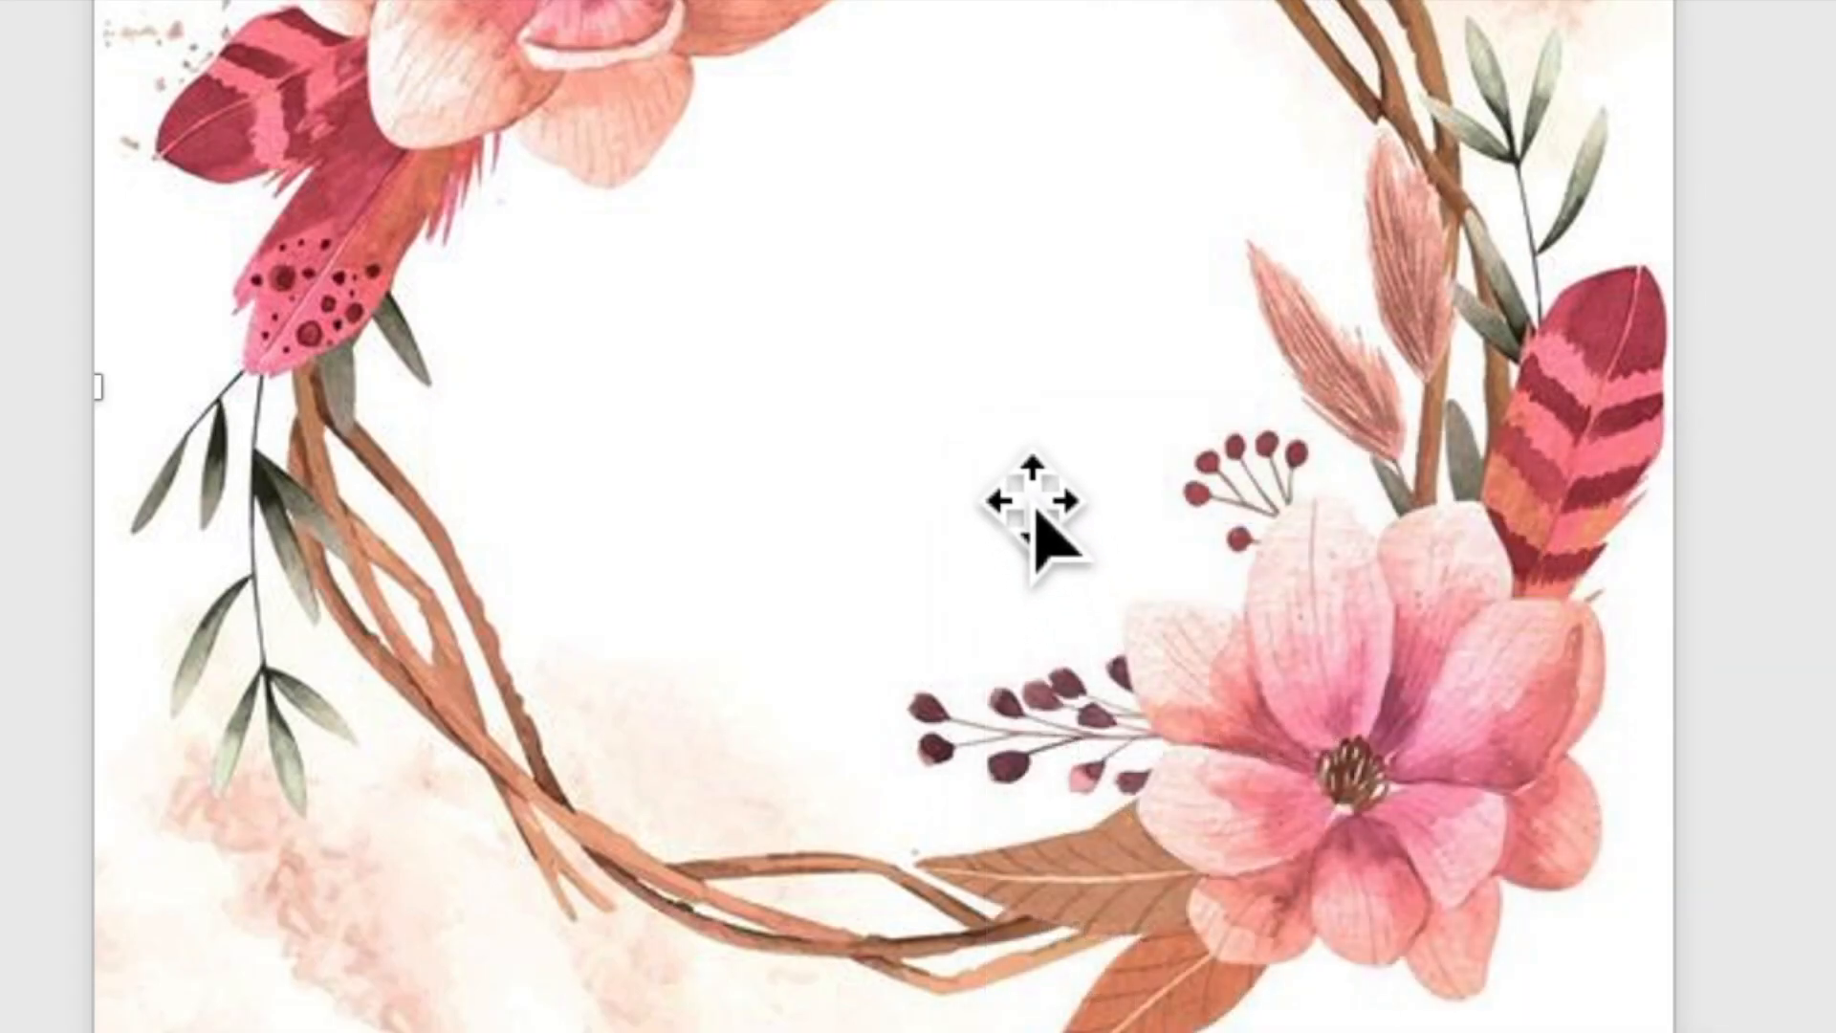
right_click(995, 449)
left_click(1071, 623)
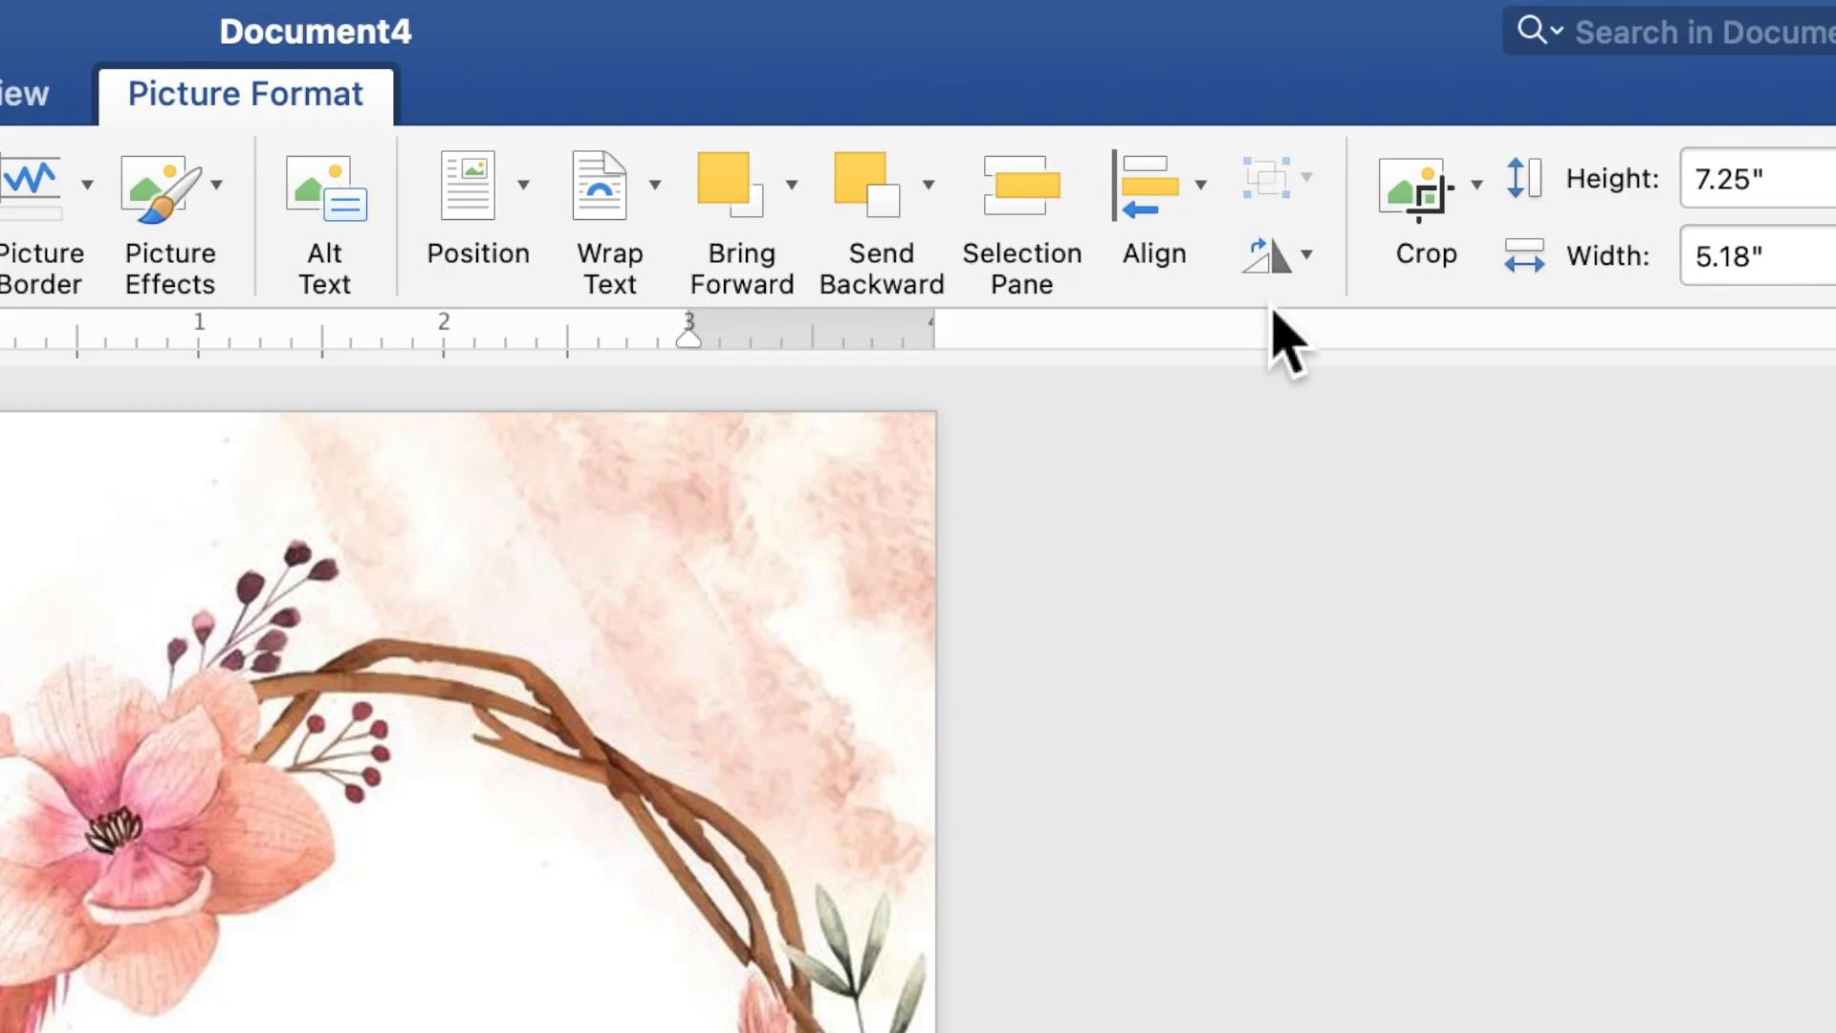
- Flip the pasted wreath copy vertically and move it to the bottom of the page
left_click(1402, 89)
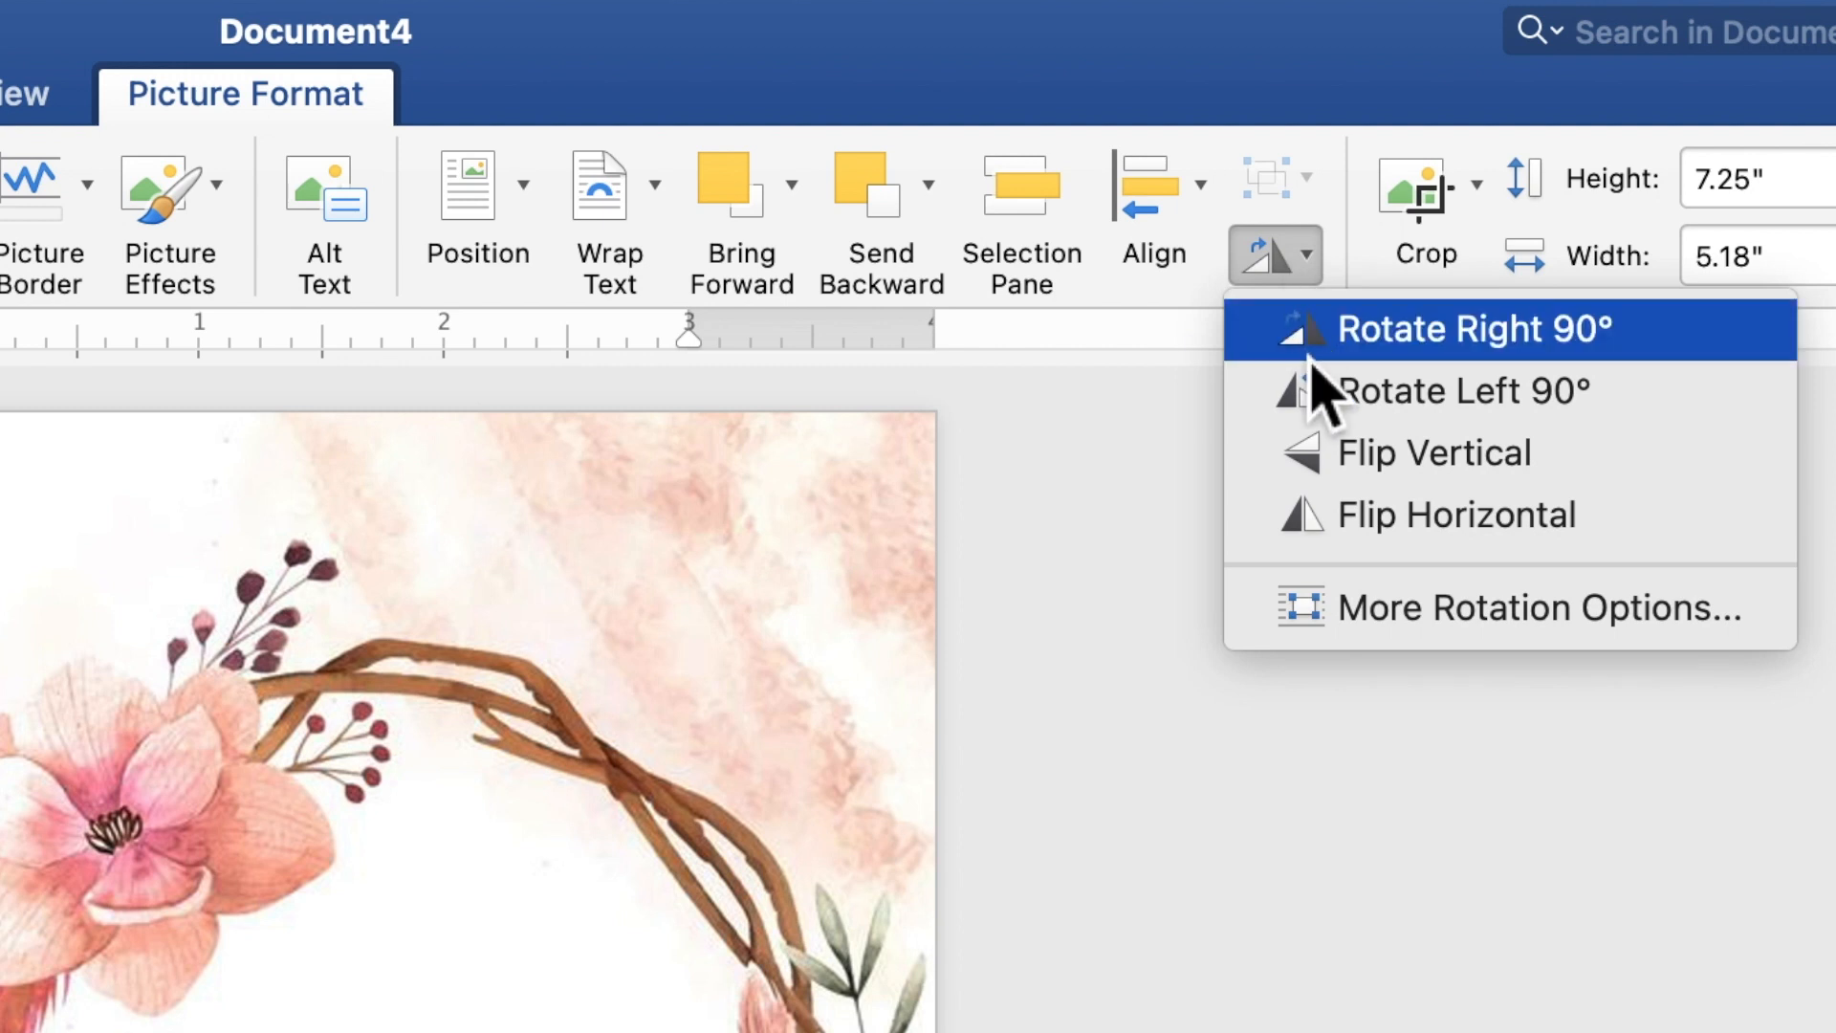
left_click(1320, 458)
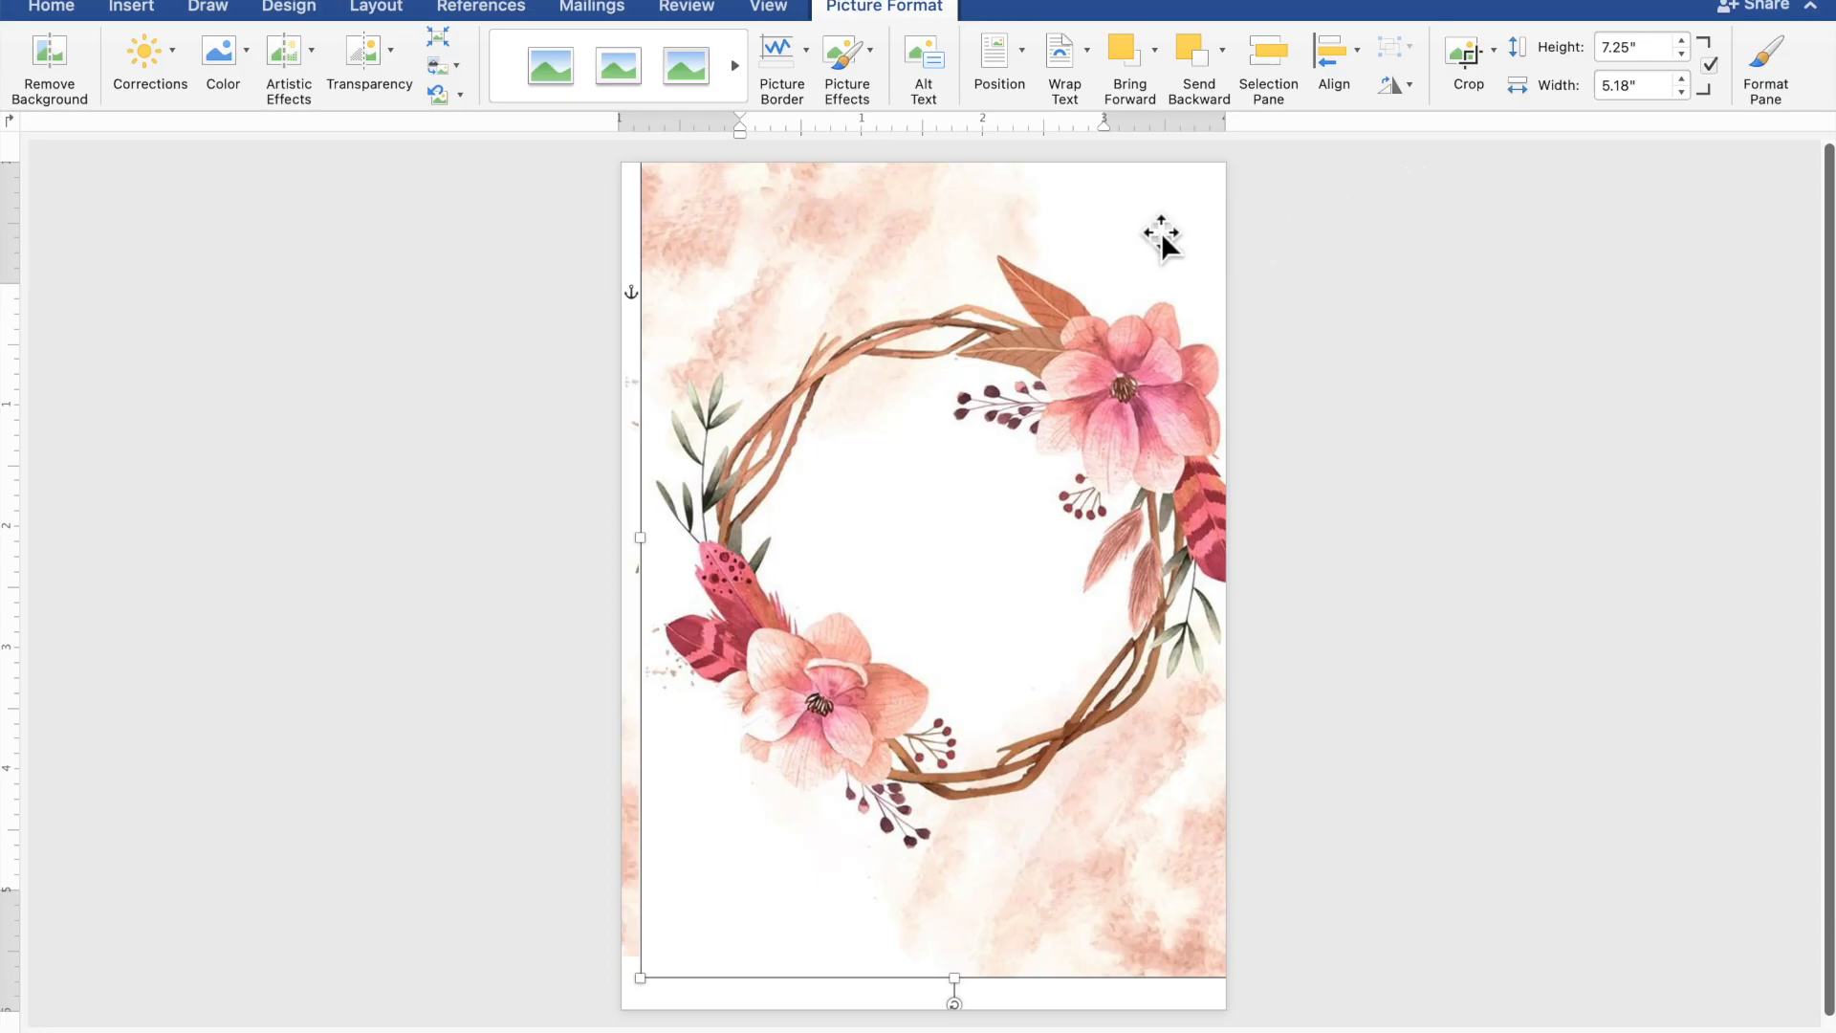
left_click_drag(1151, 267, 1047, 727)
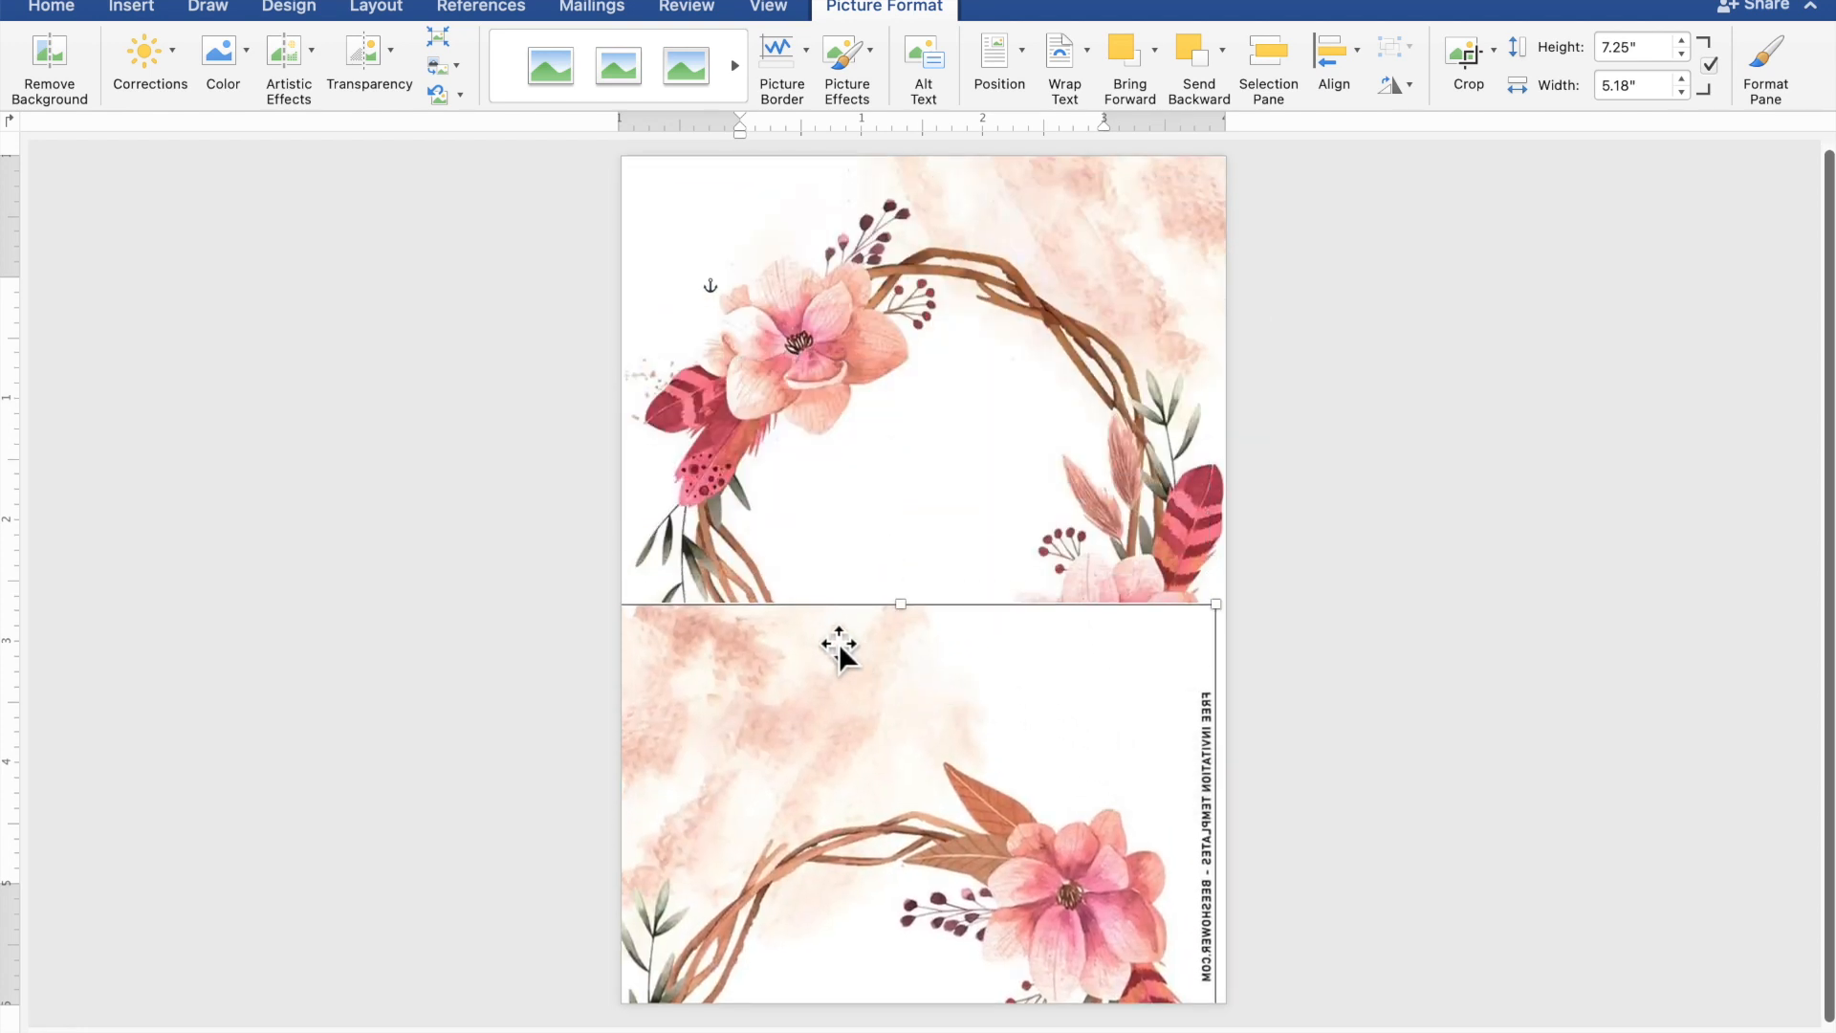
left_click_drag(815, 635, 834, 974)
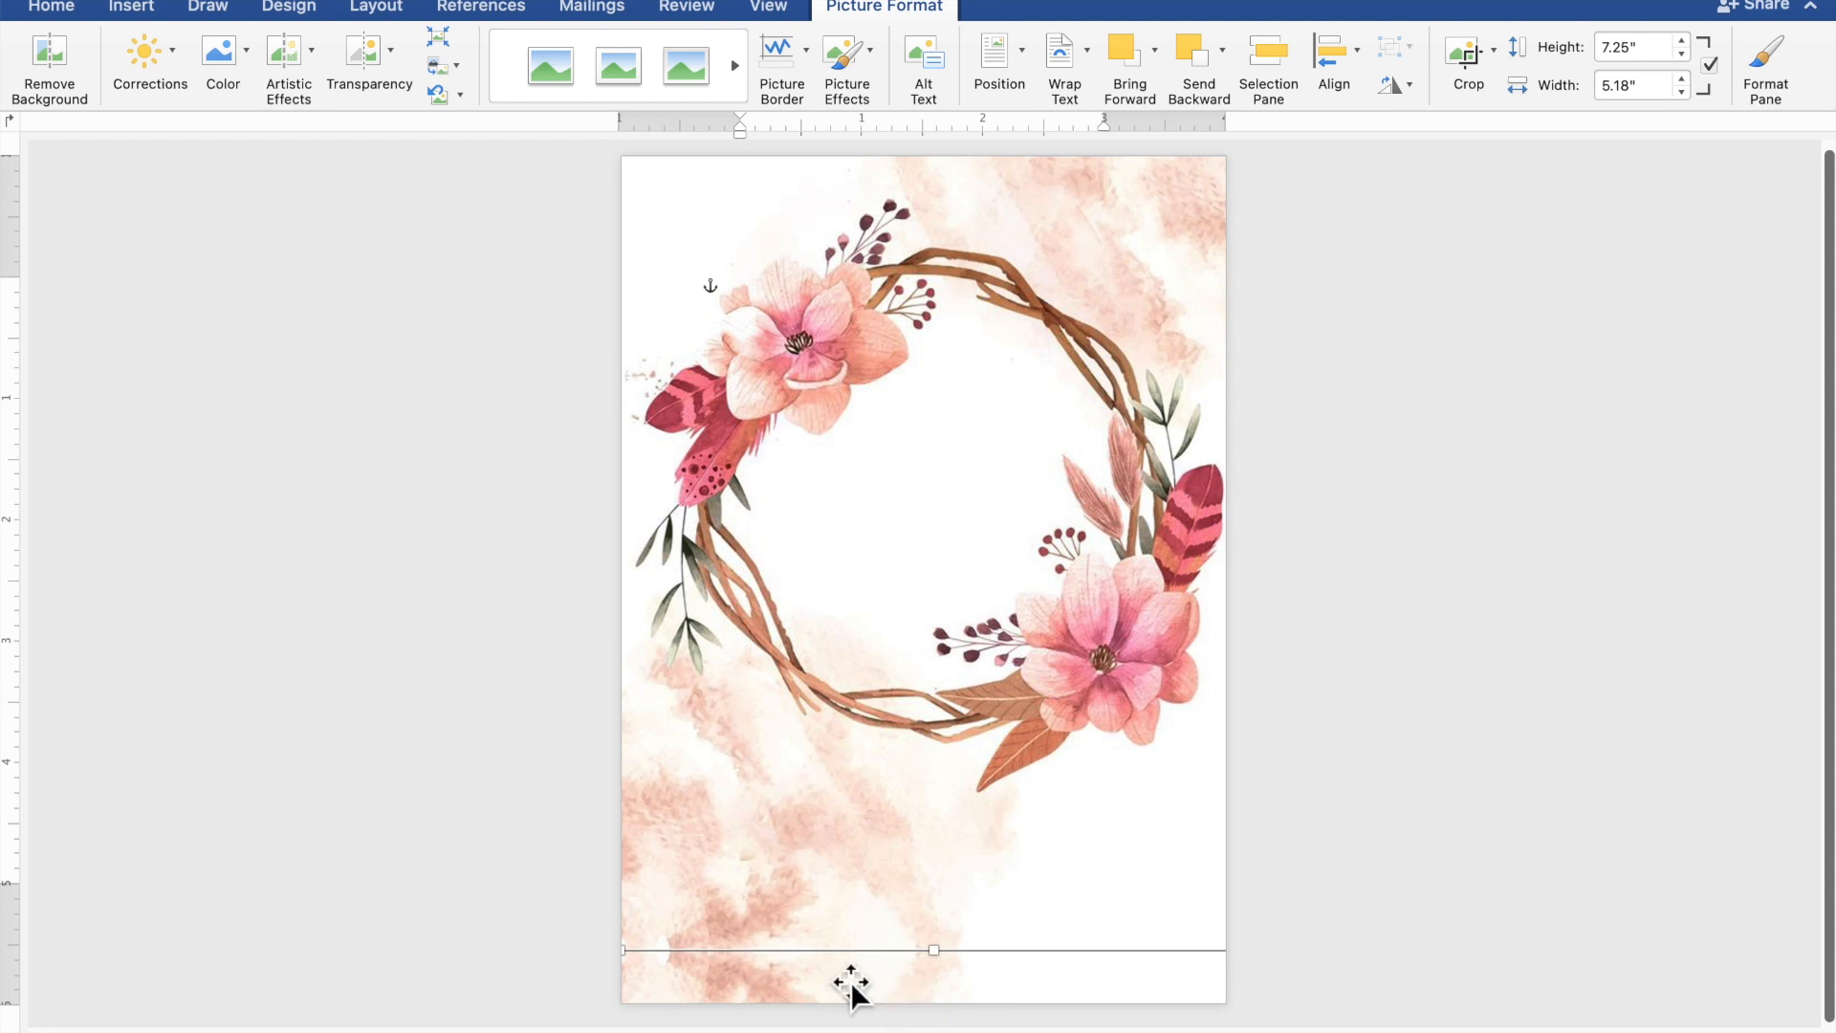
left_click(1533, 884)
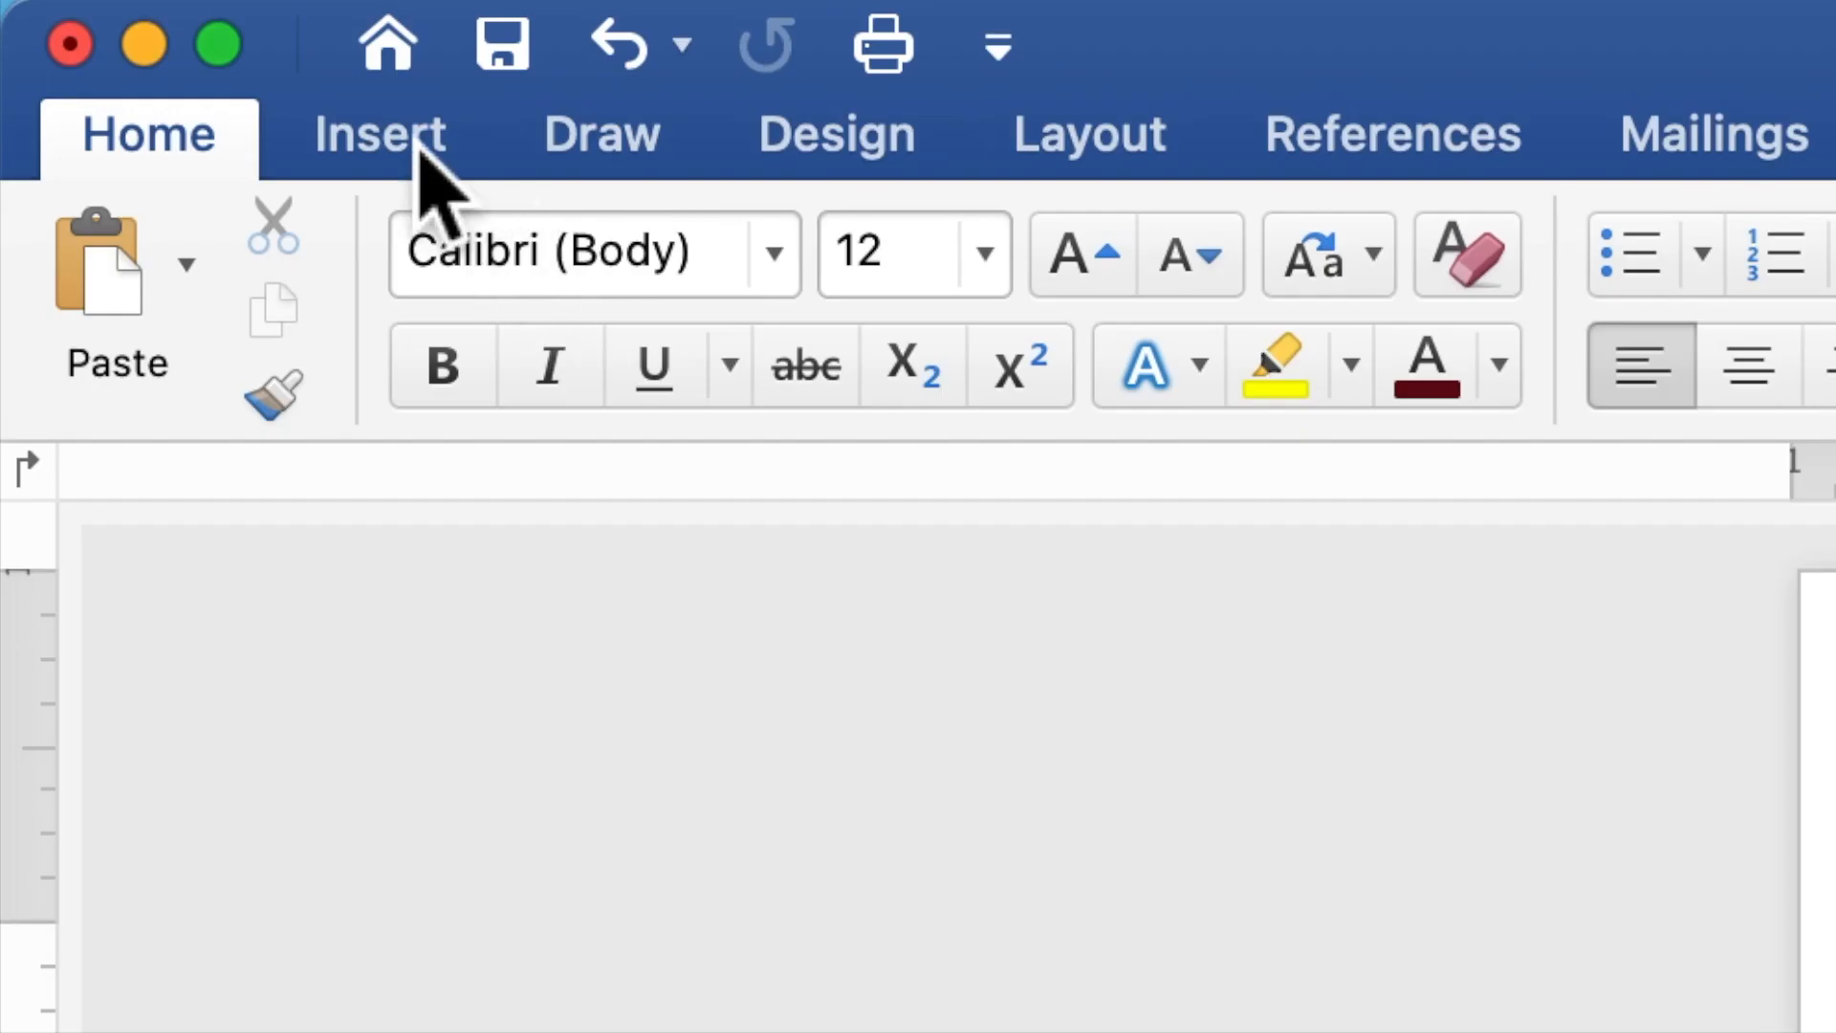
- Draw a 3.42" by 0.8" blue rectangle at the page top and set it up to hold text
left_click(419, 145)
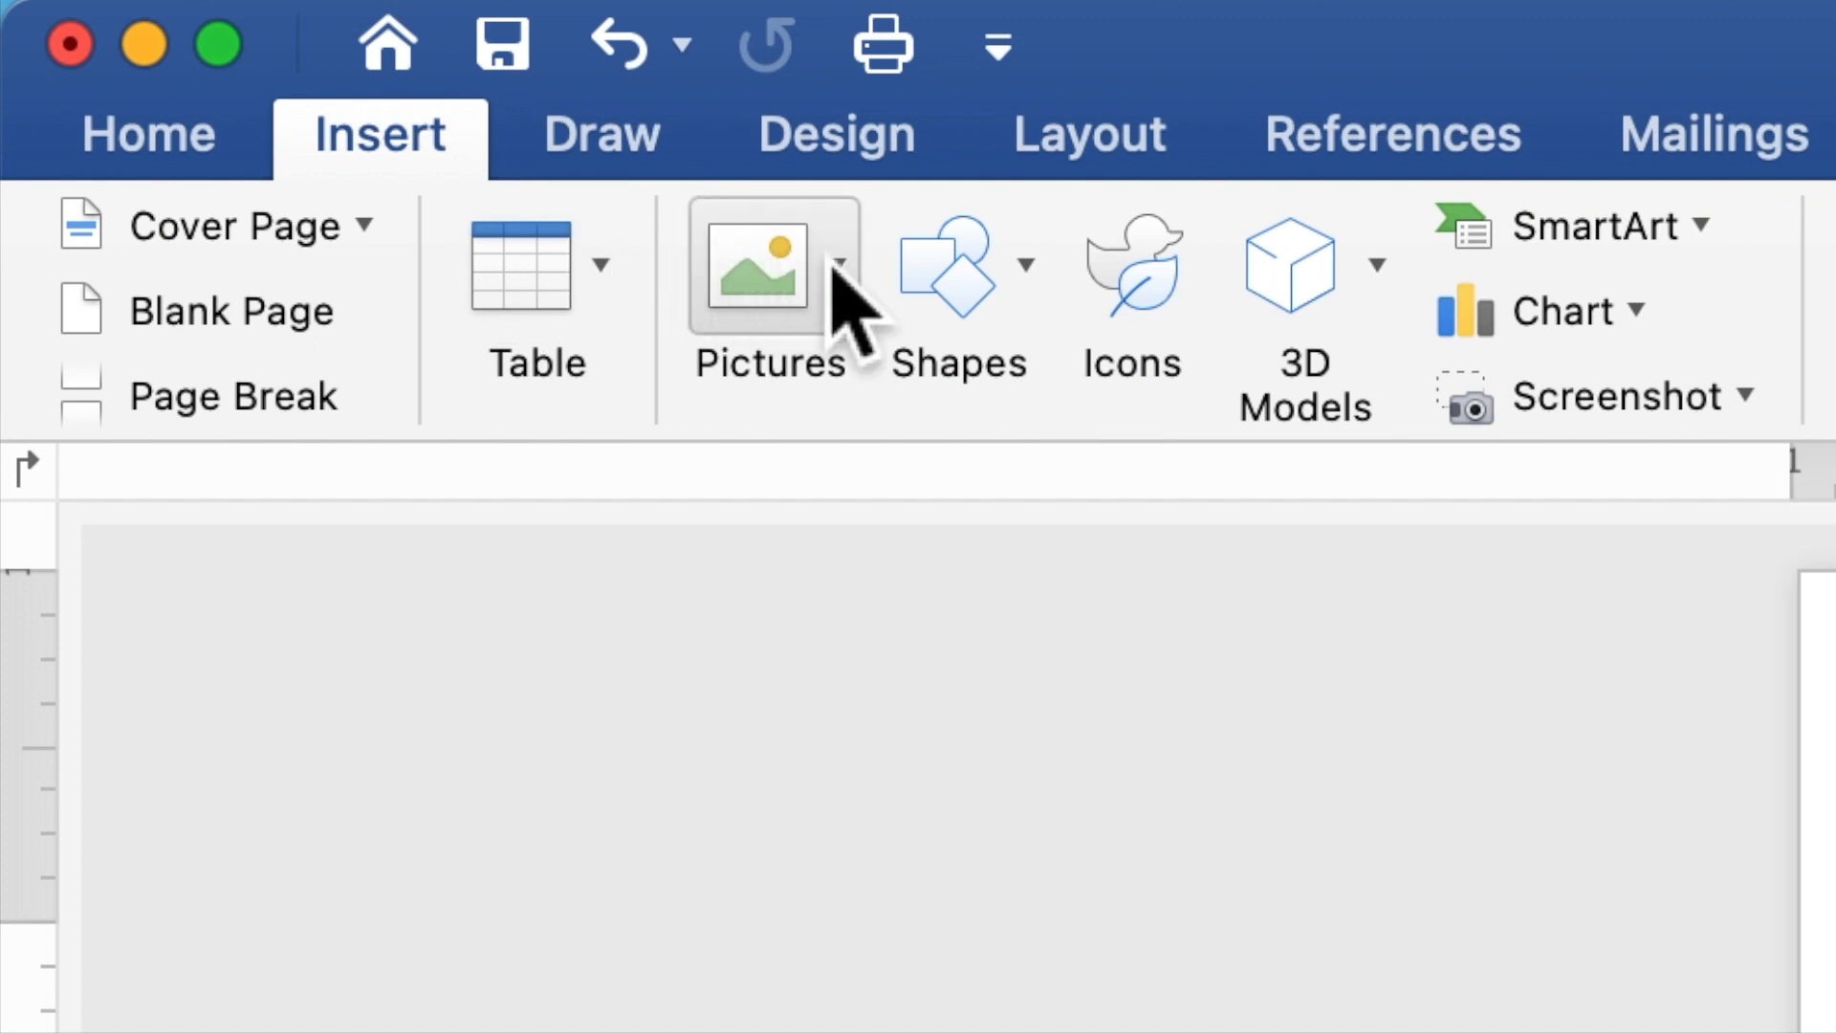
left_click(949, 283)
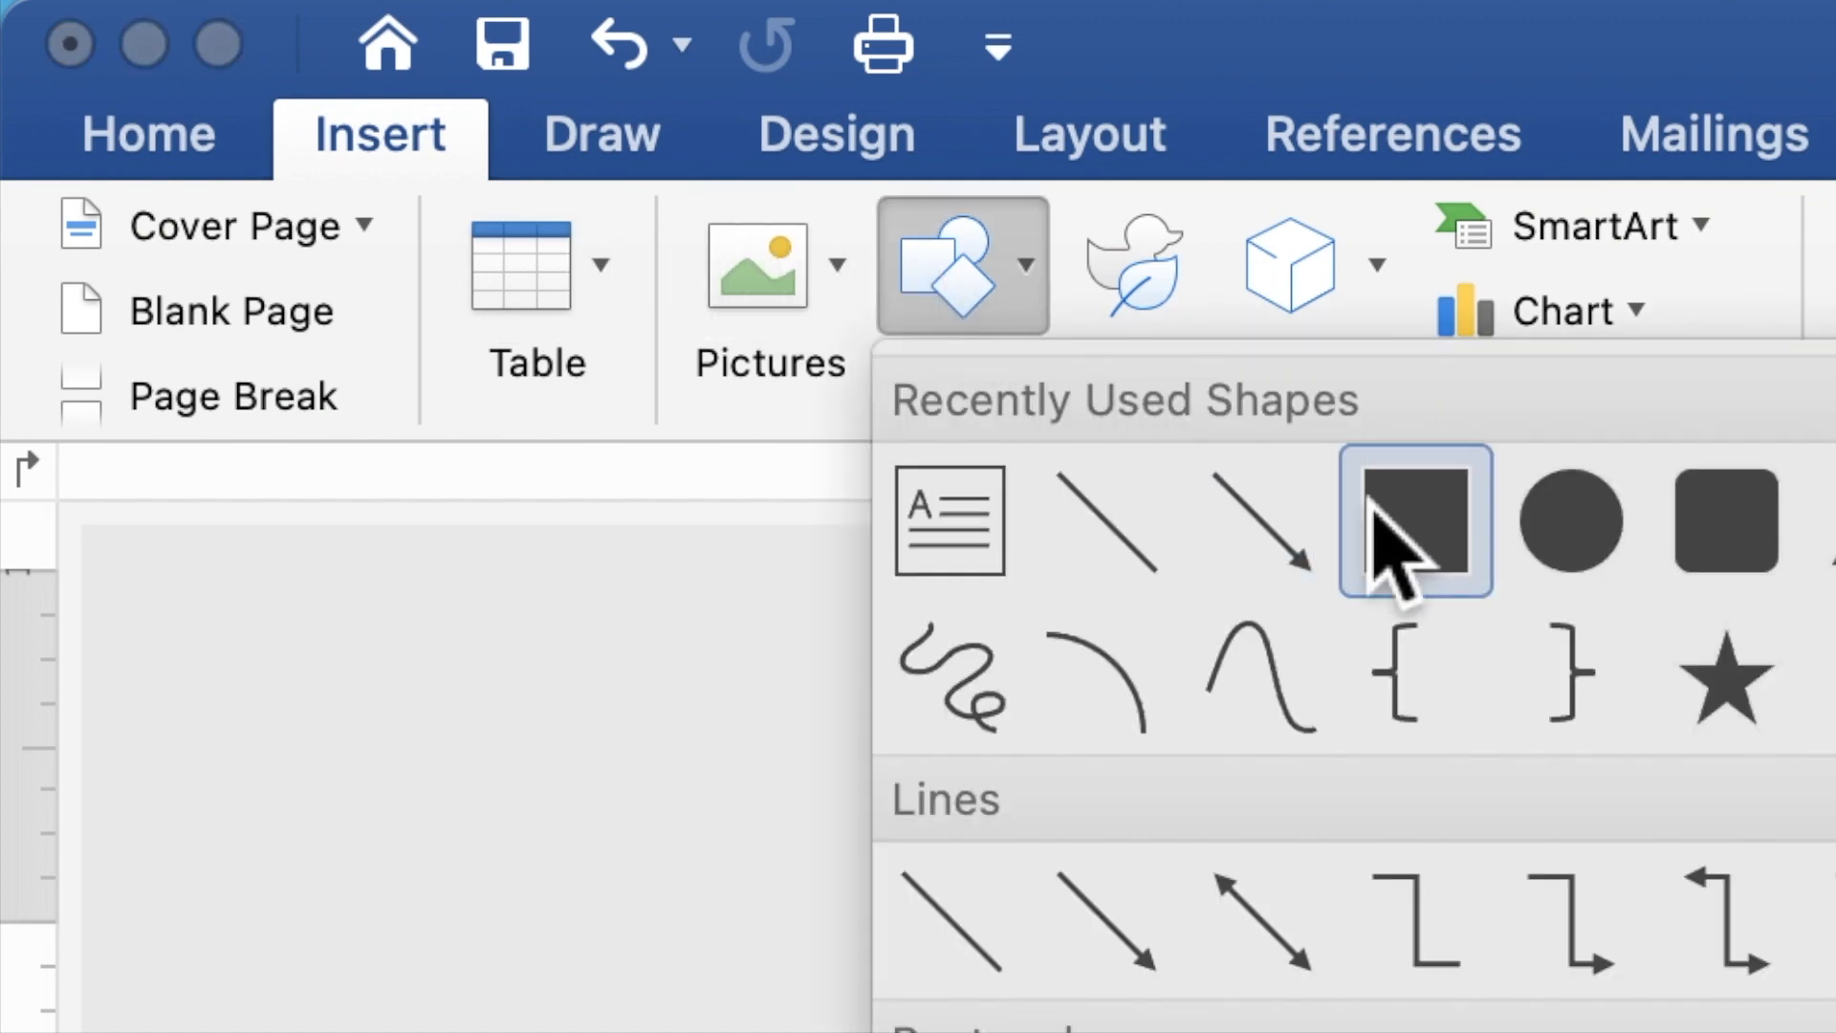
left_click(1413, 531)
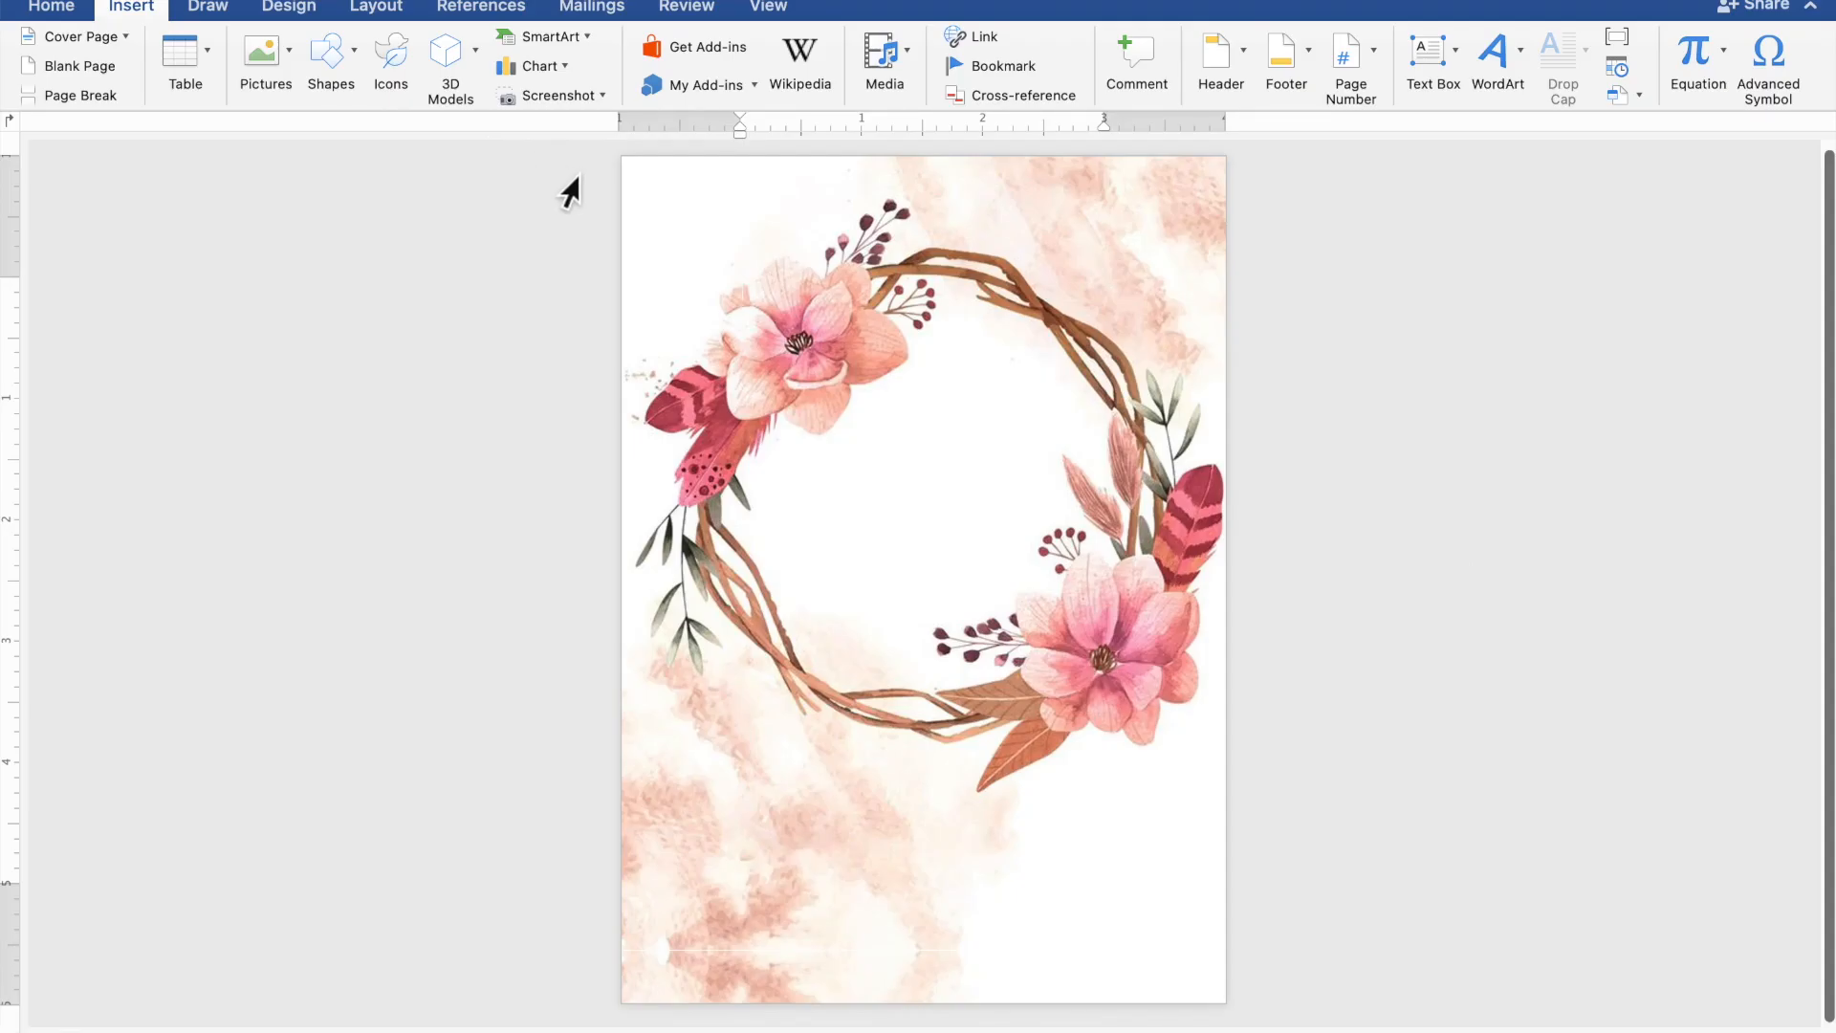
left_click_drag(700, 173, 1131, 284)
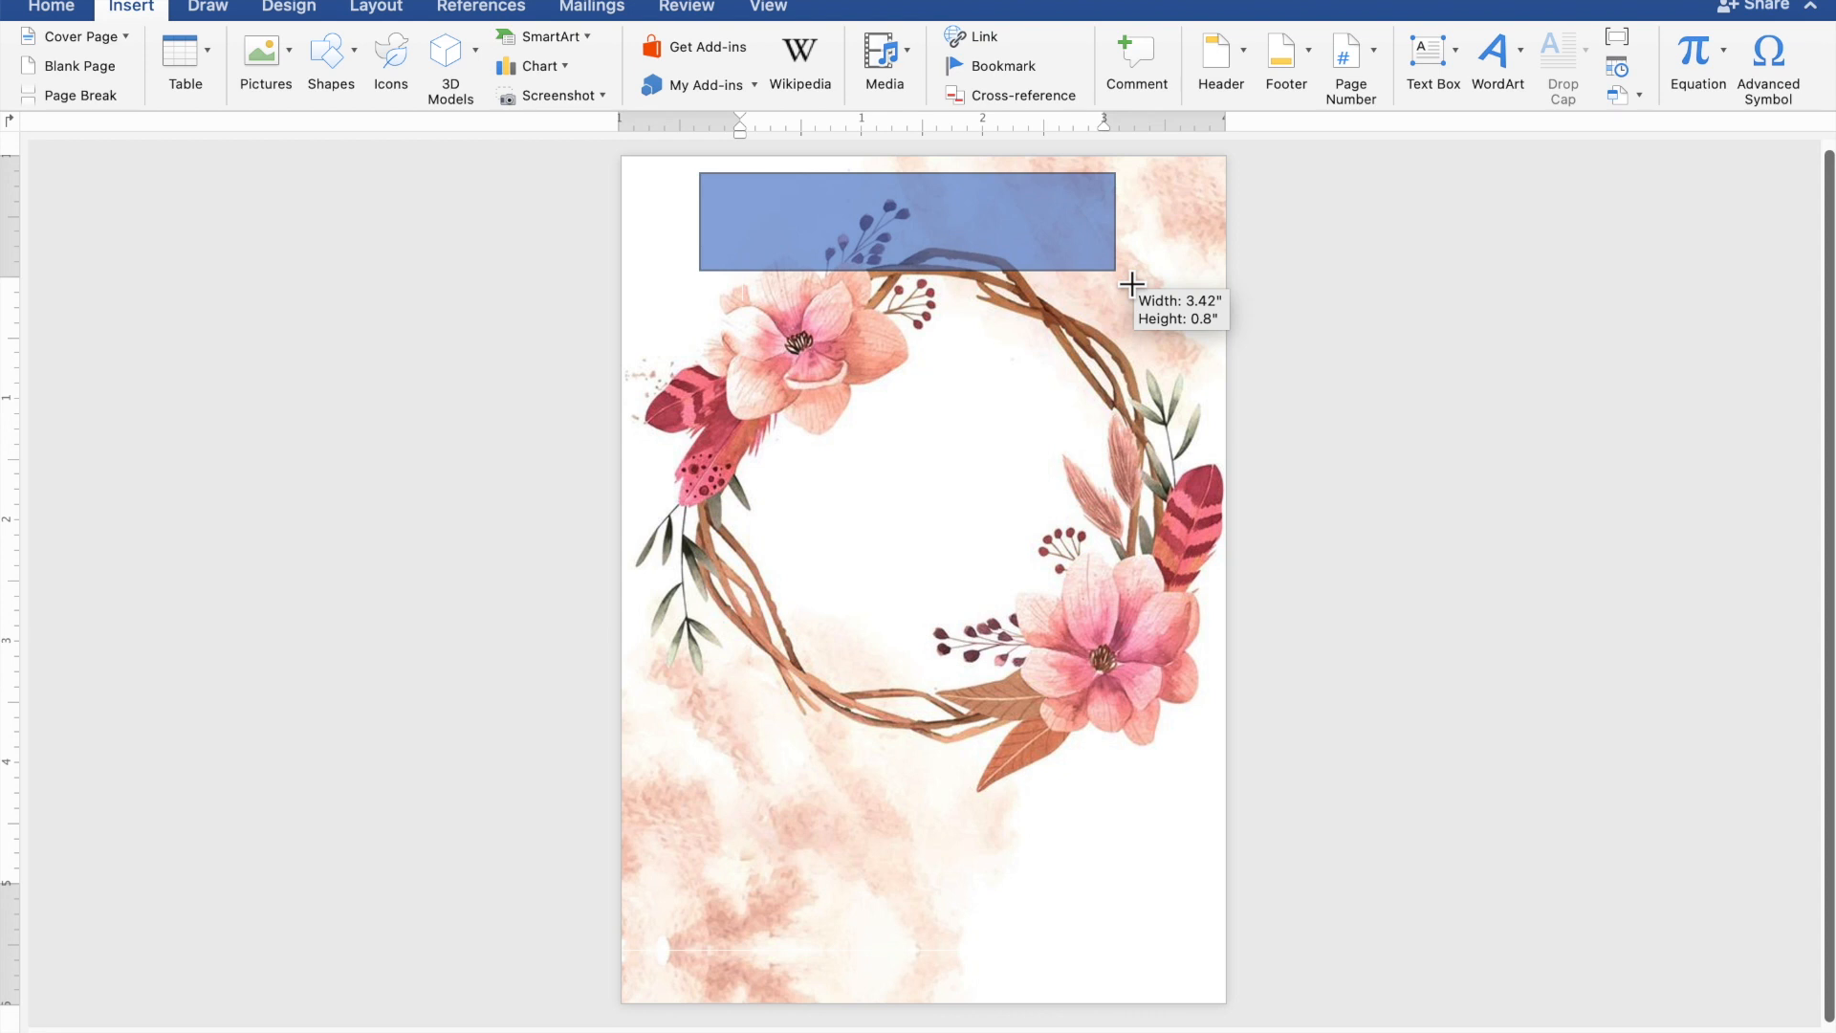
left_click_drag(1131, 284, 1131, 282)
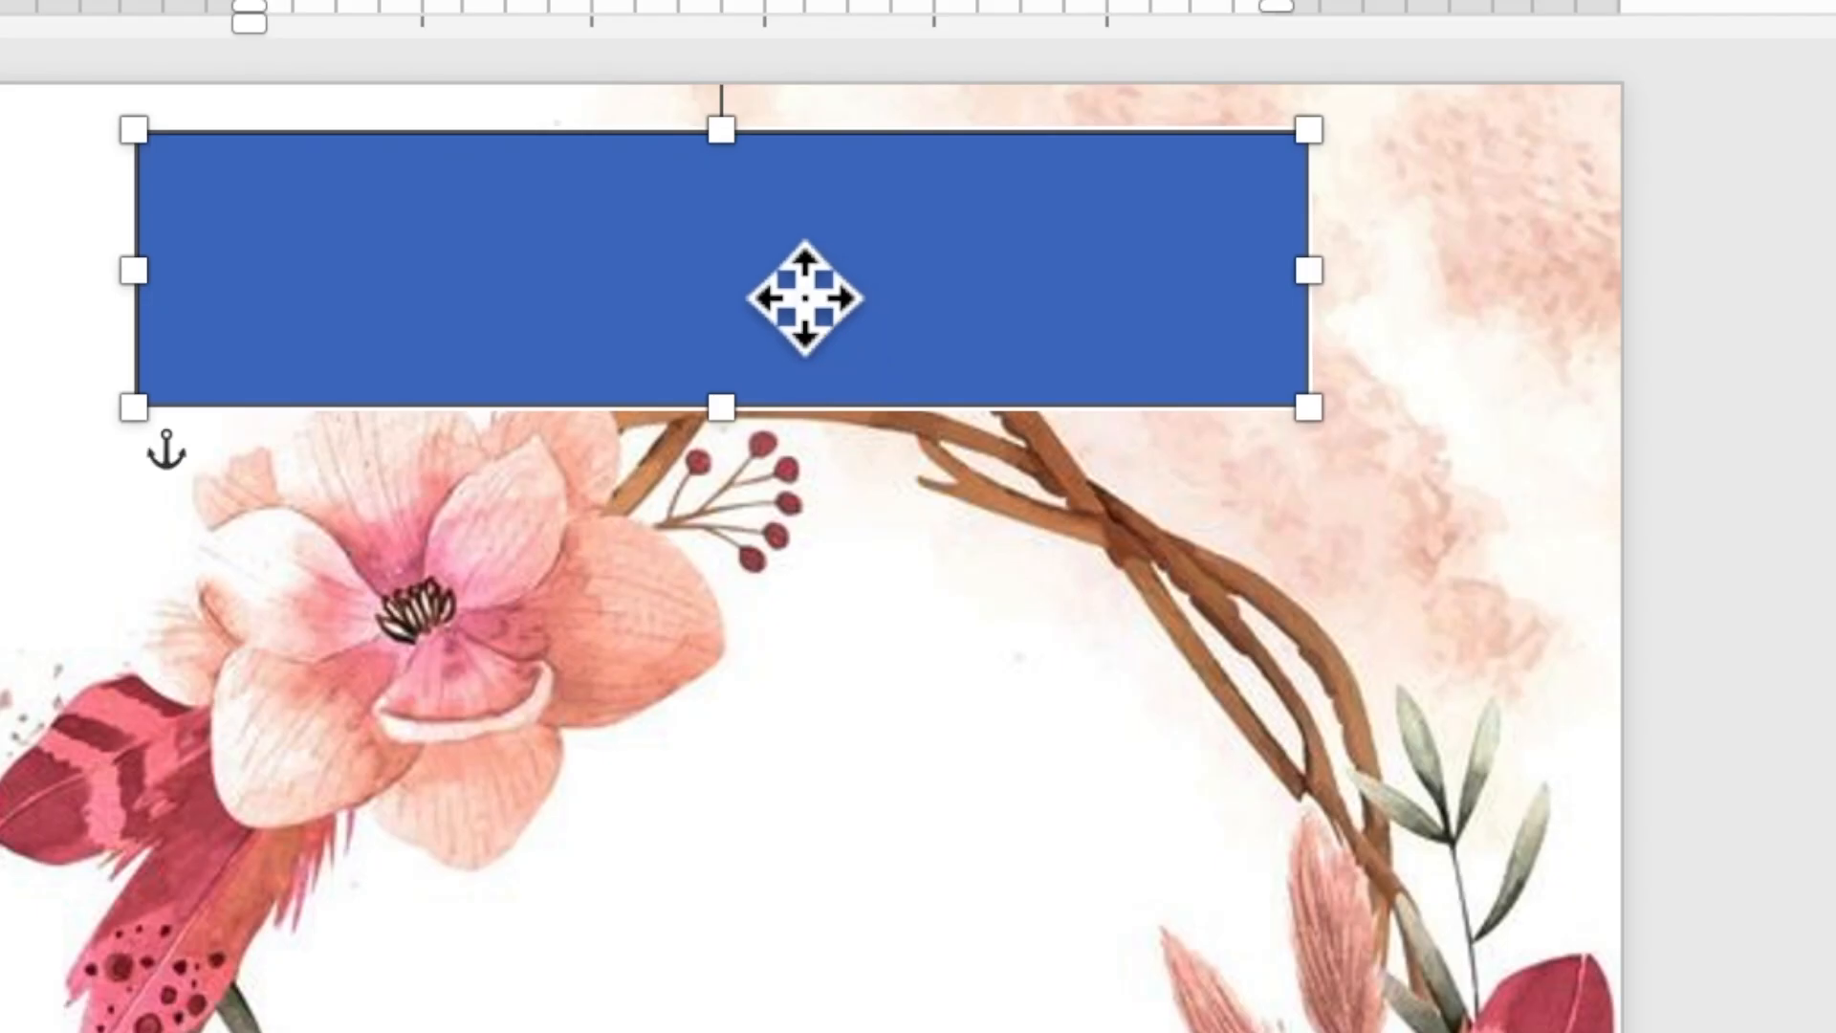
right_click(936, 235)
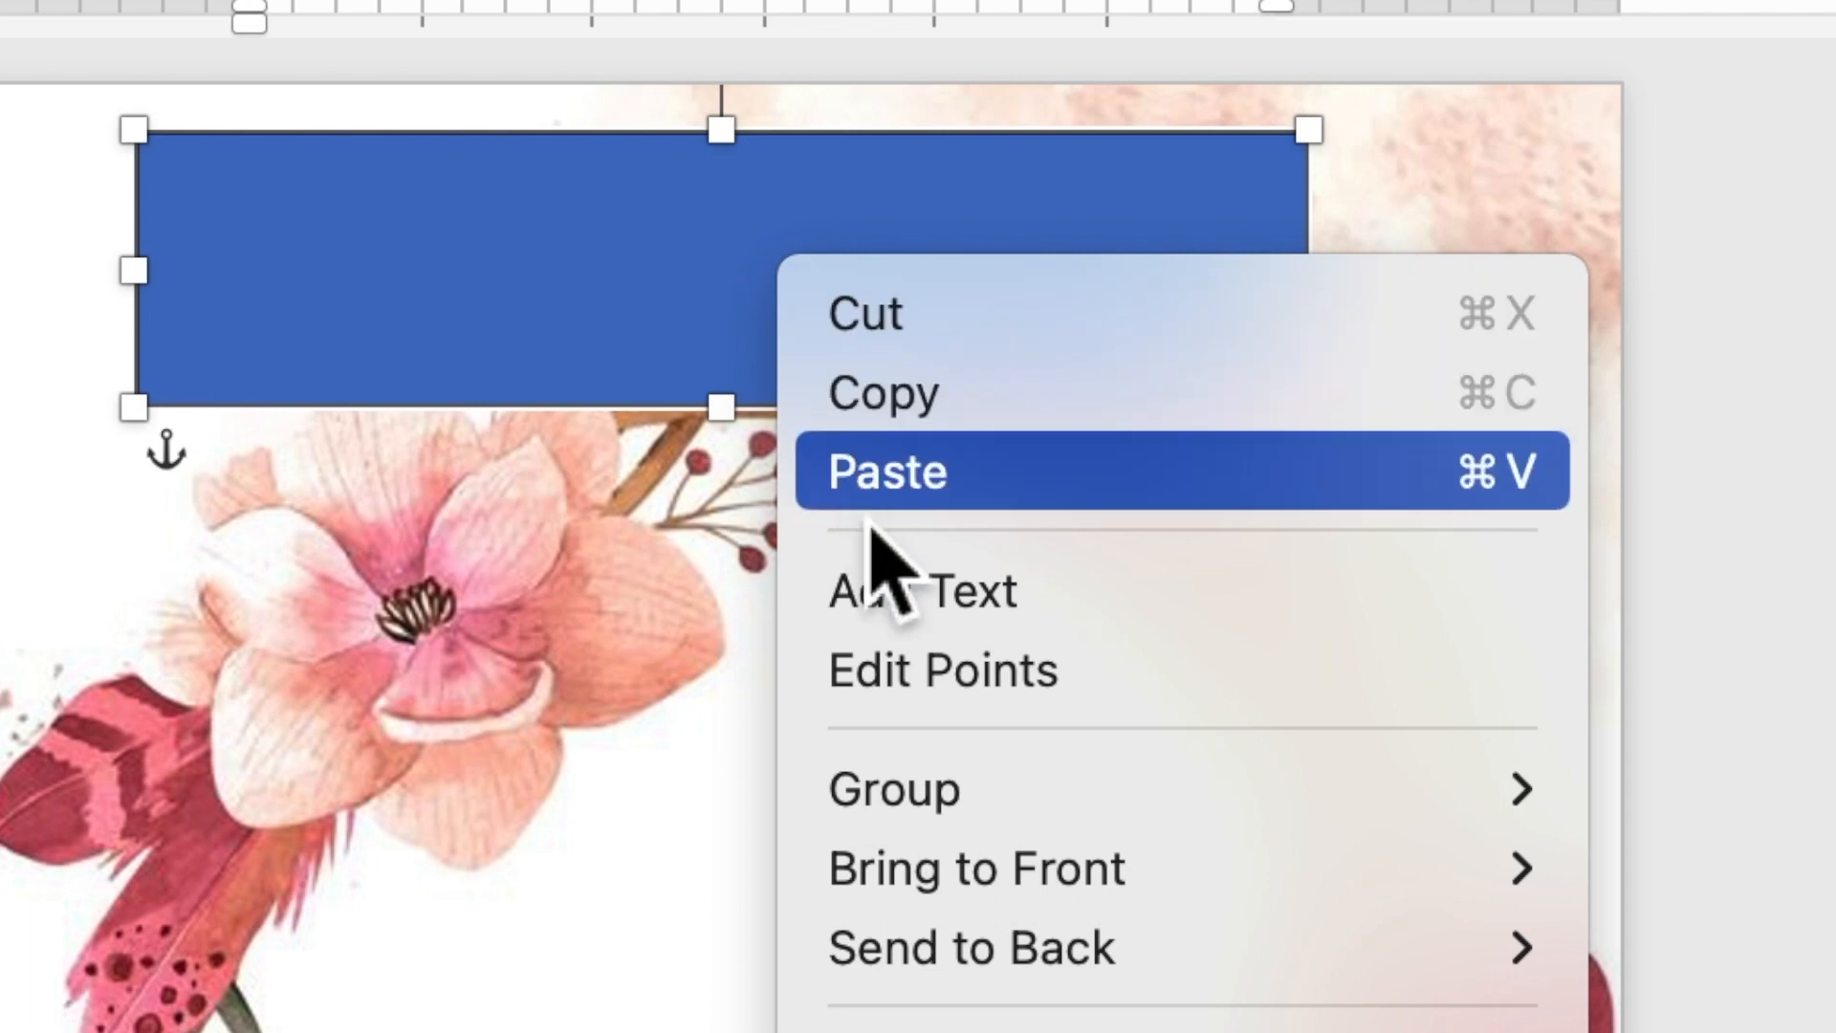
left_click(885, 604)
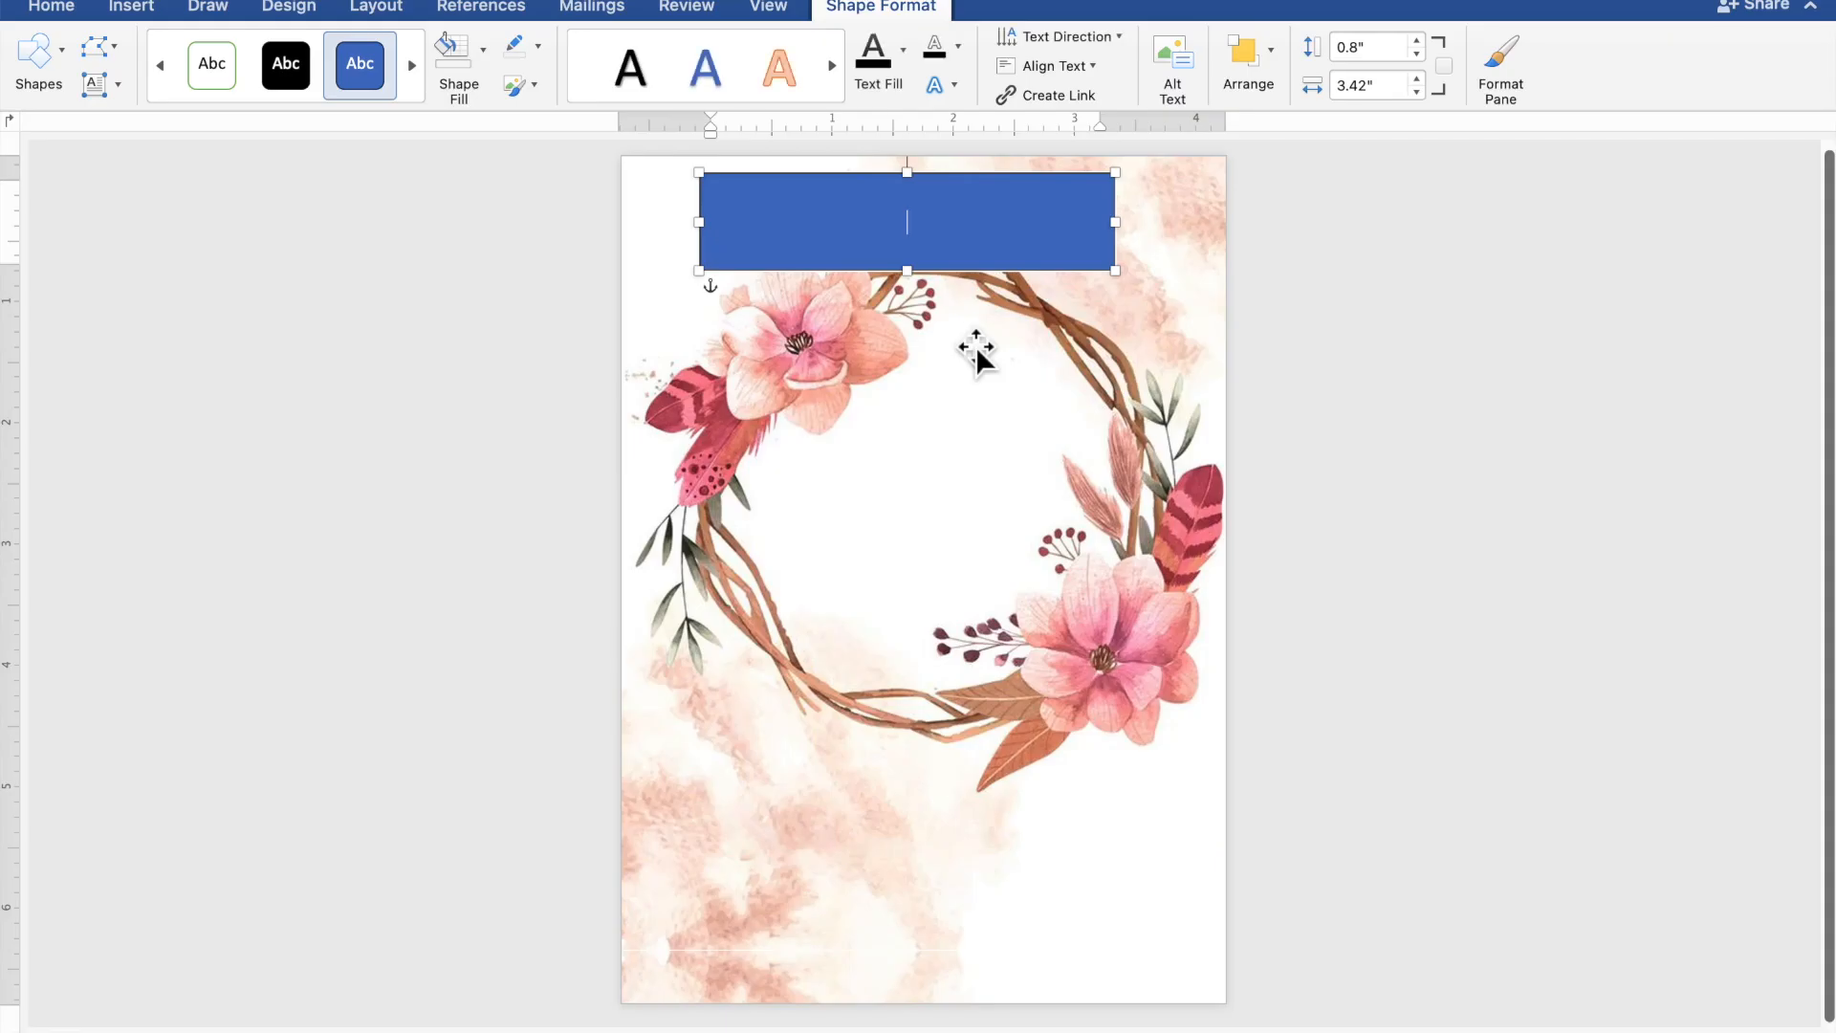
scroll(975, 346, "up", 5)
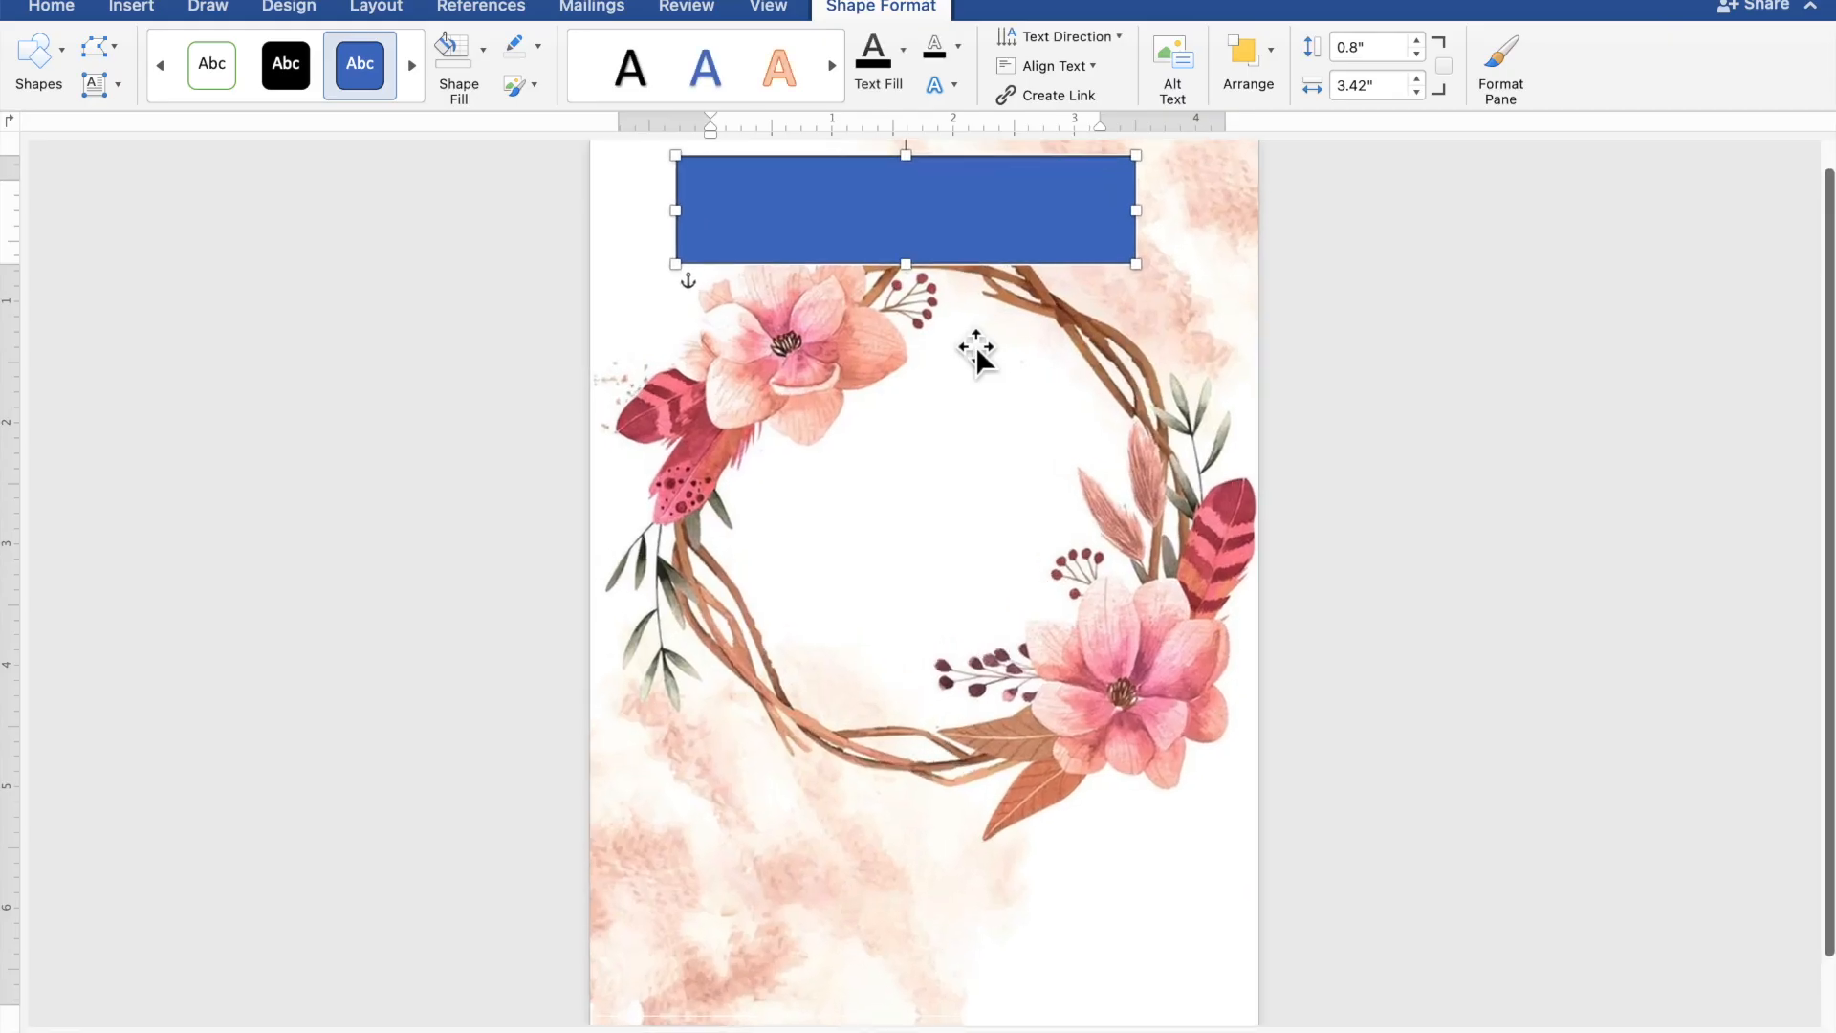
- Finish typing TOGETHER WITH THEIR FAMILIES inside the blue rectangle
scroll(975, 346, "up", 2)
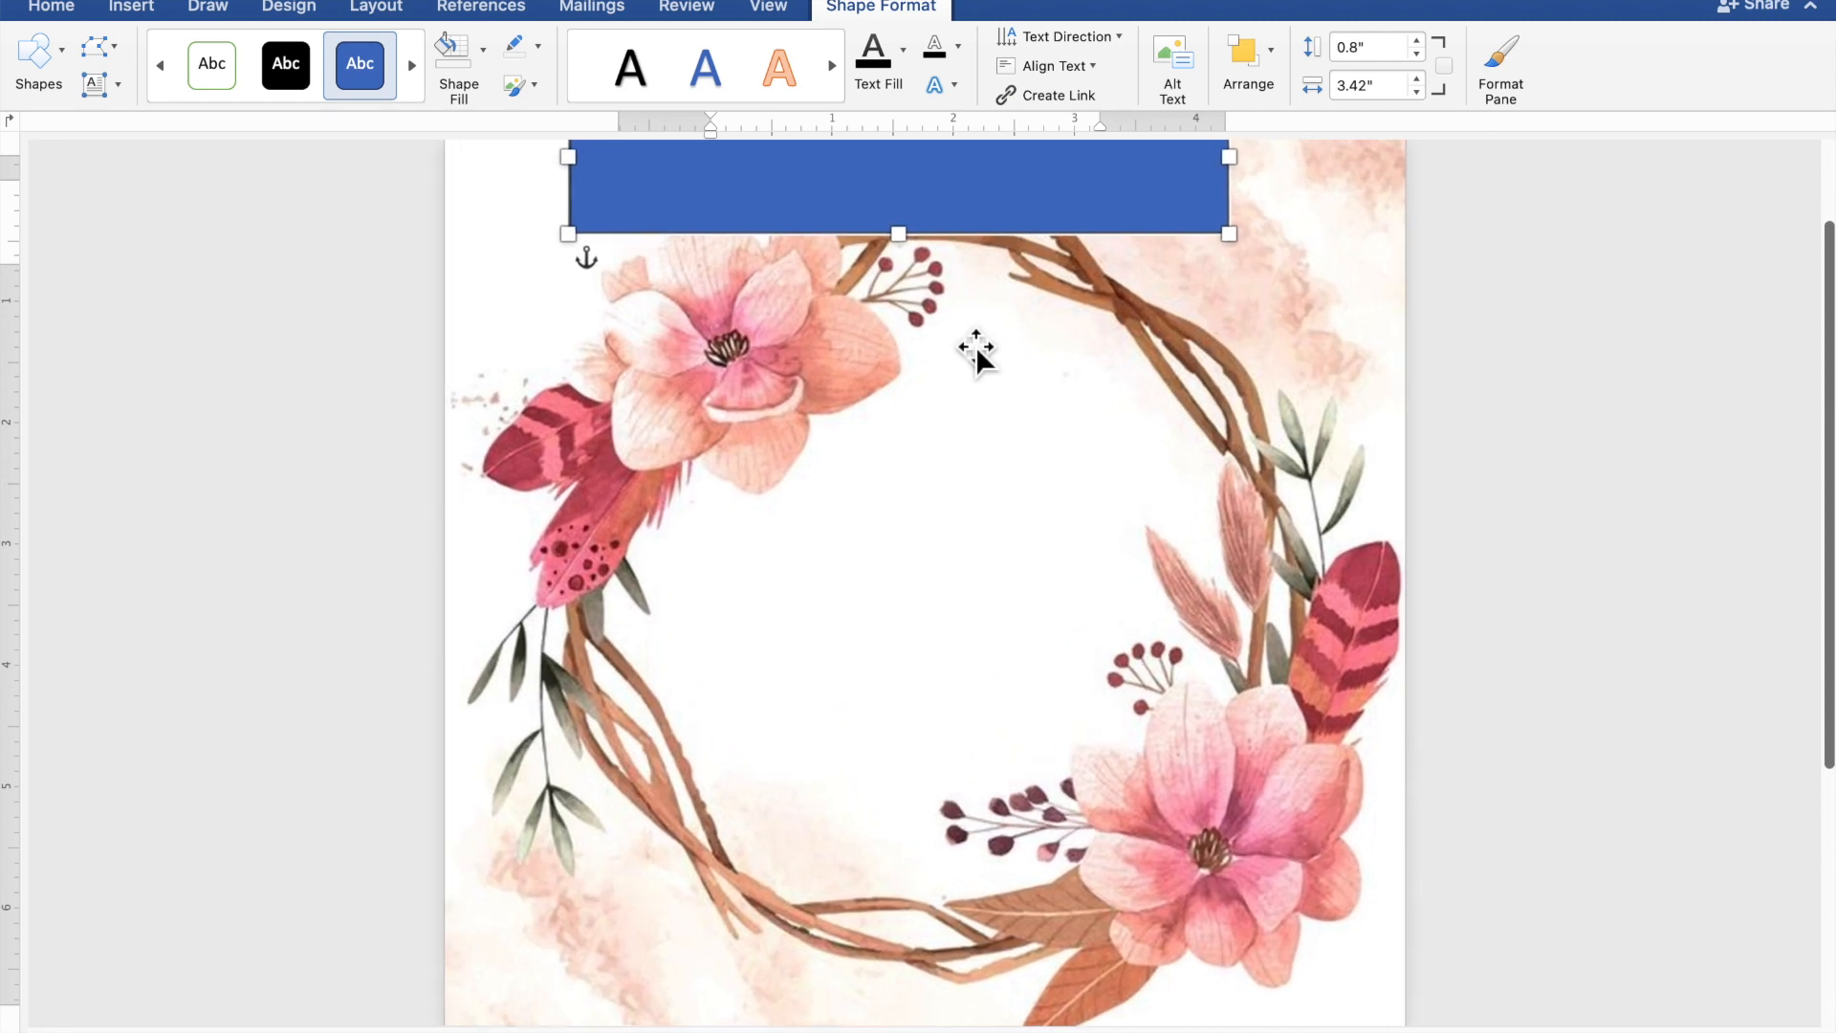
scroll(975, 346, "up", 3)
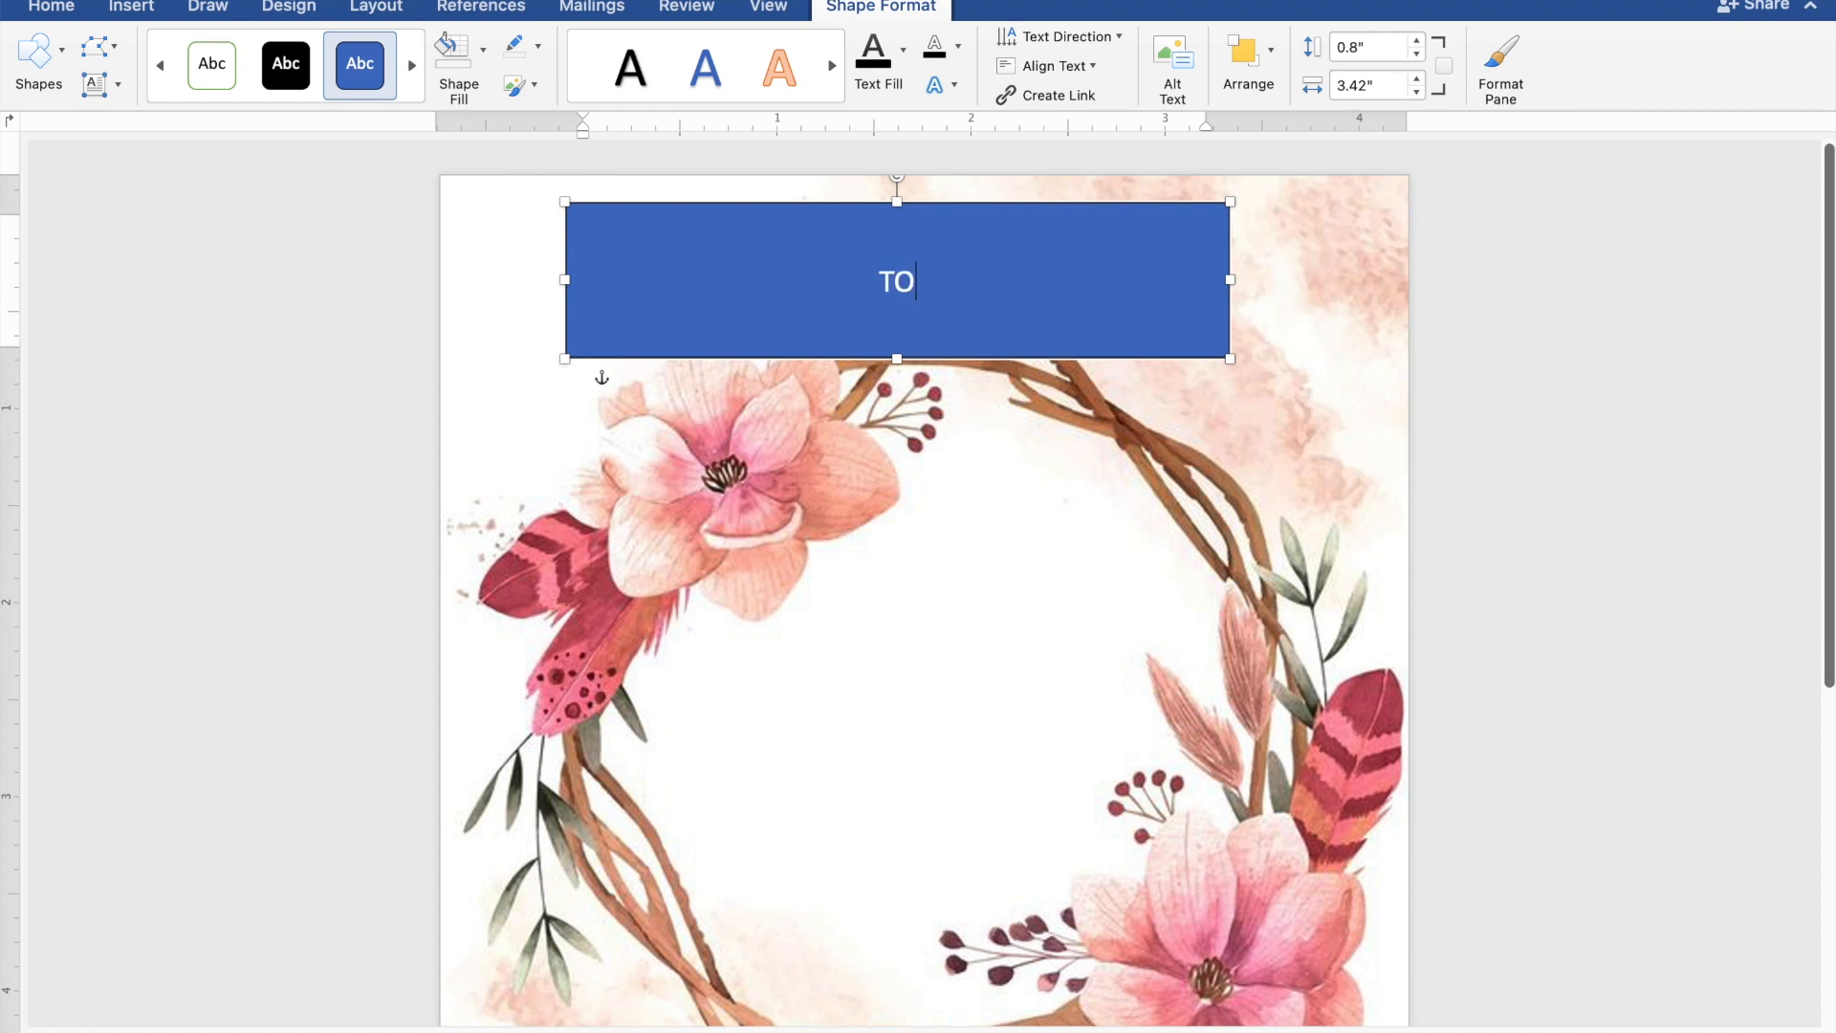
type("THER")
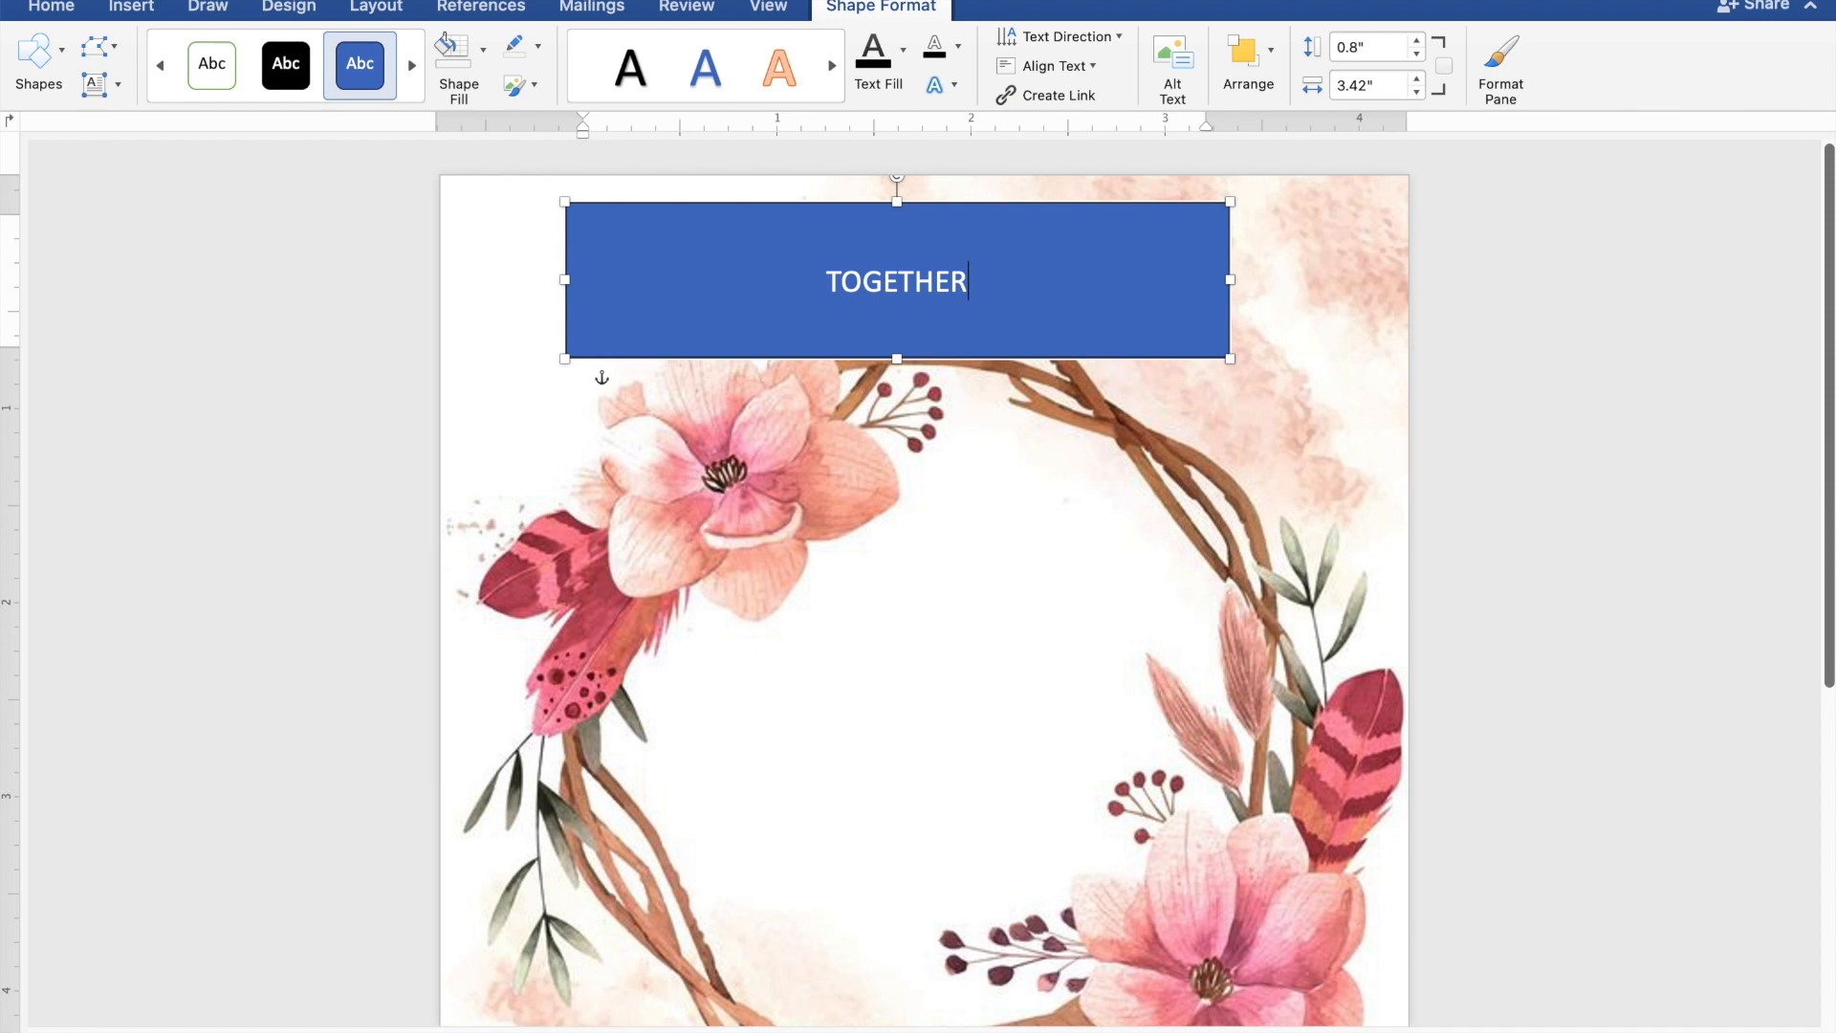
type(" WI")
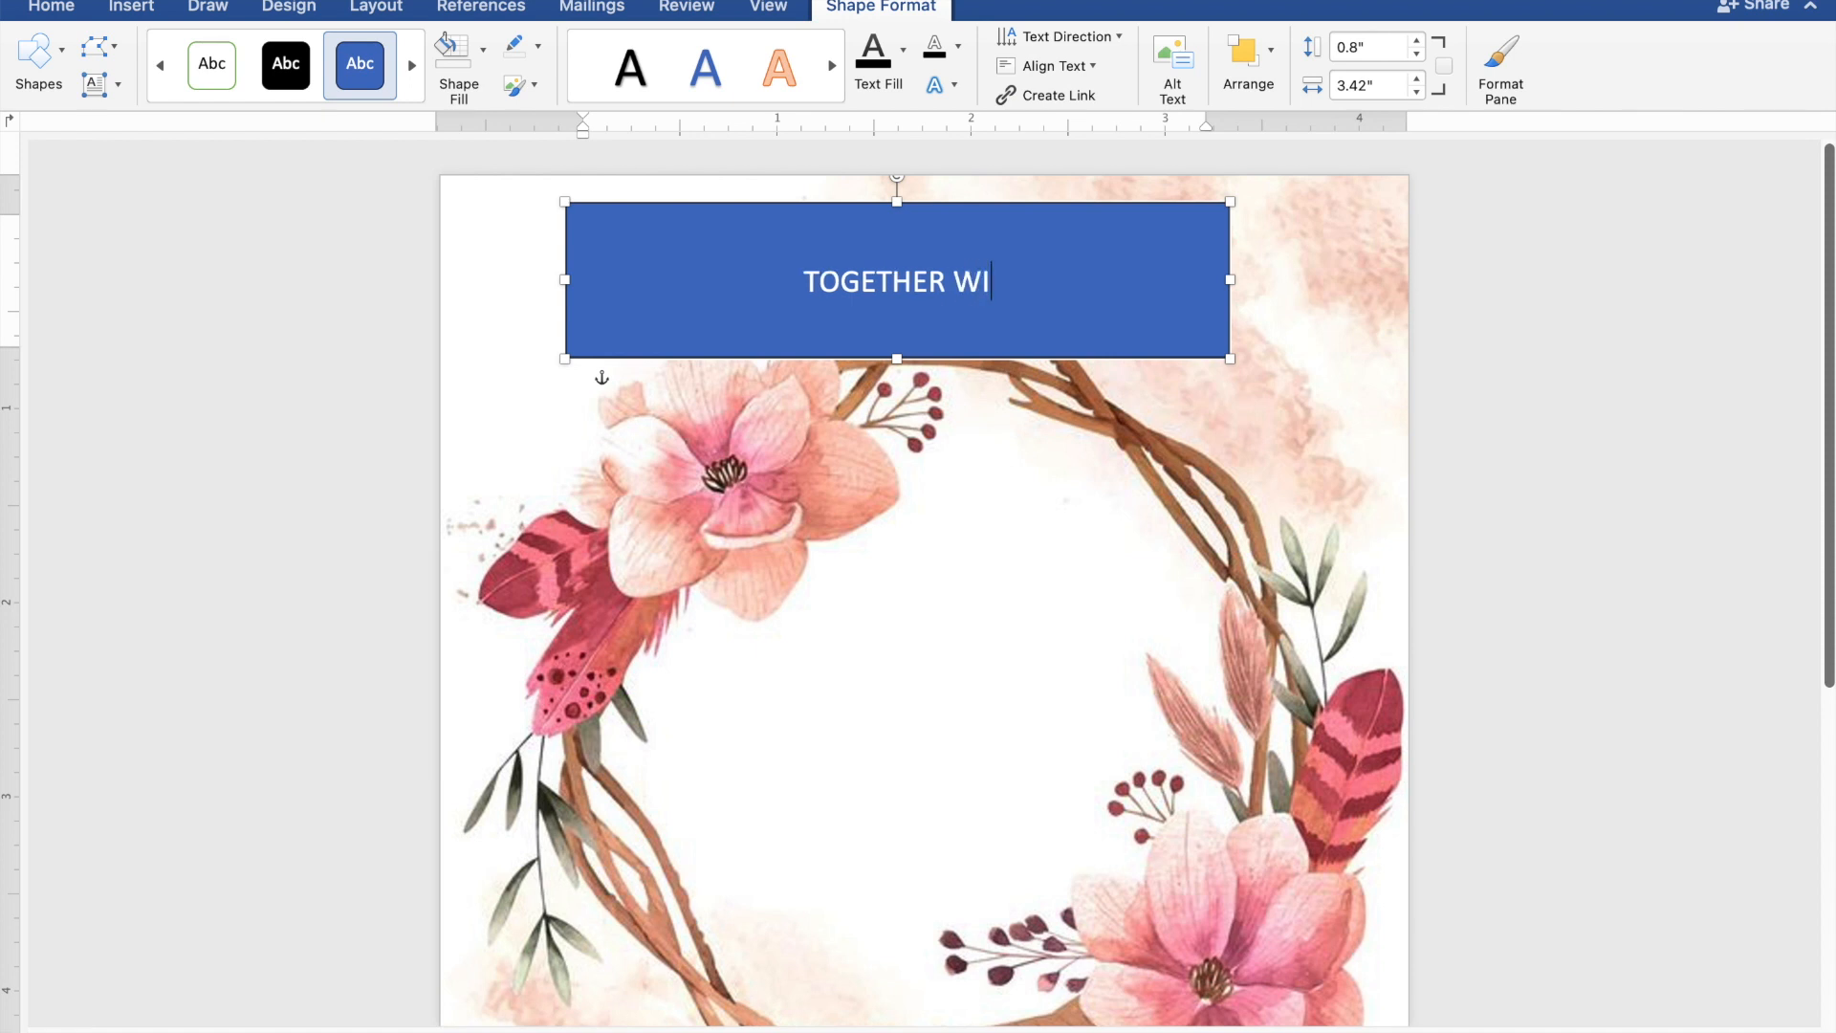
type("TH T")
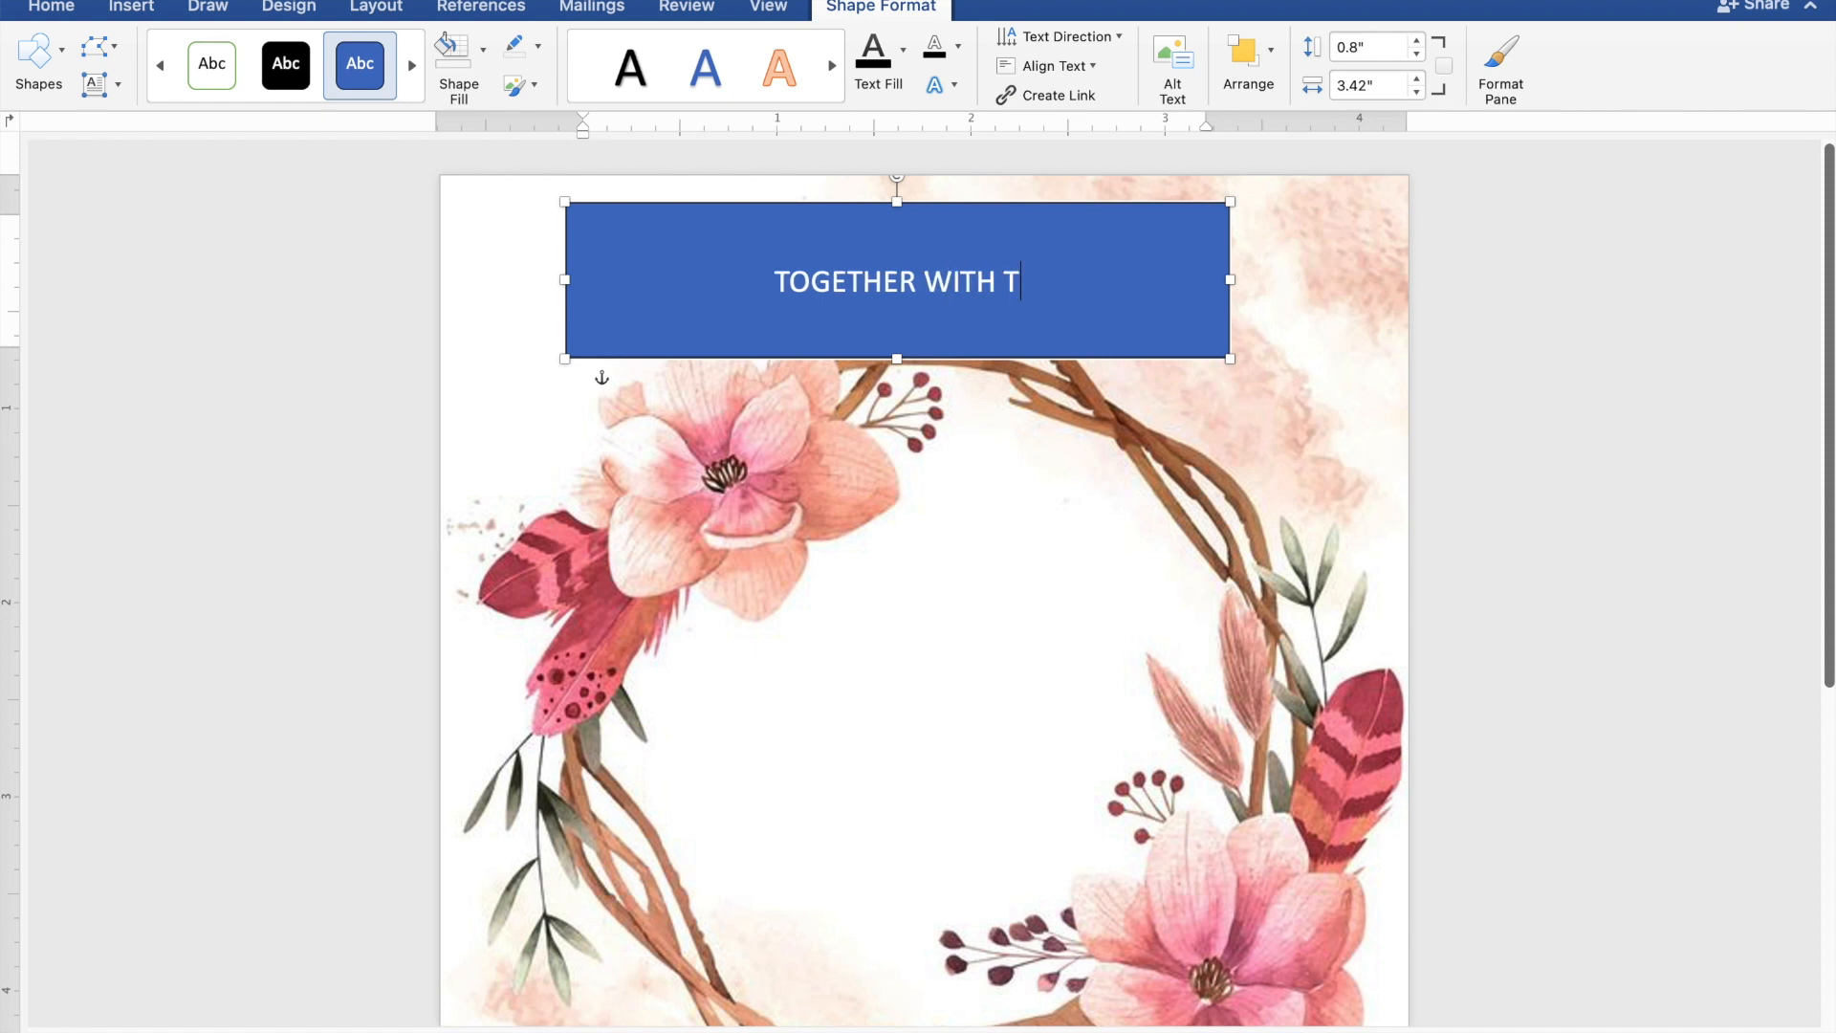
type("HEI")
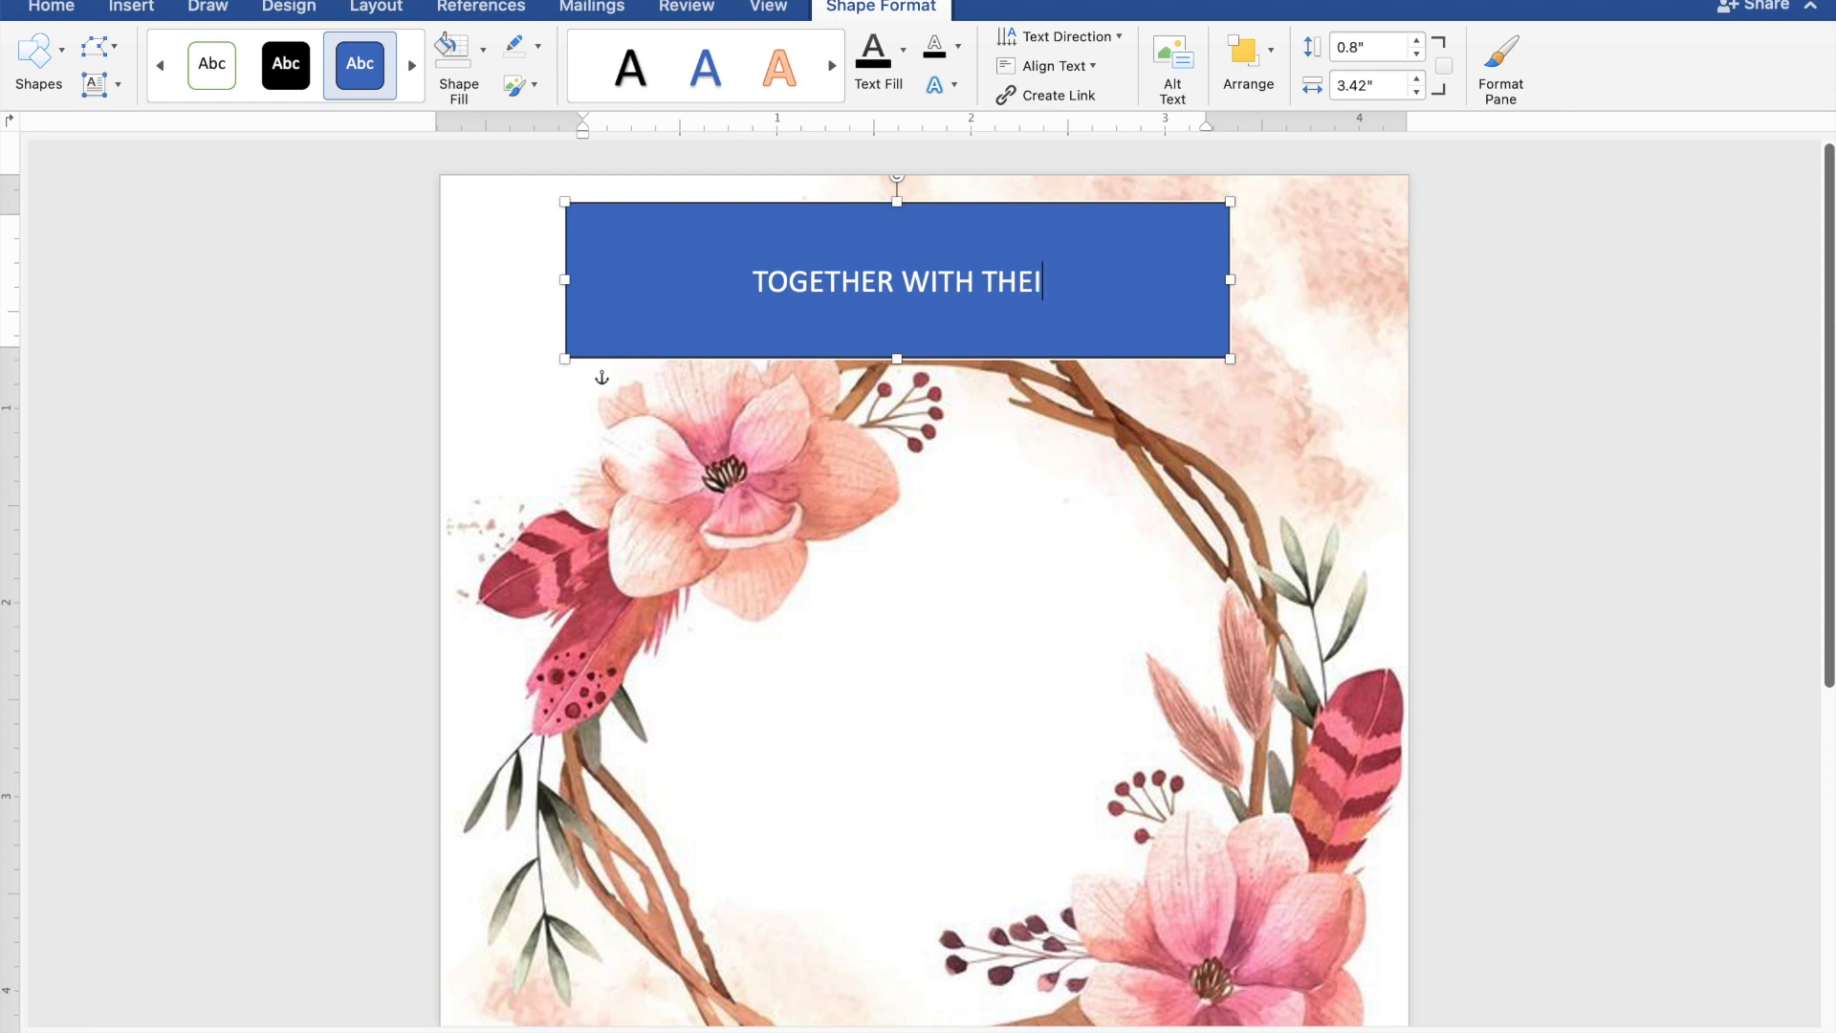
type("R FA")
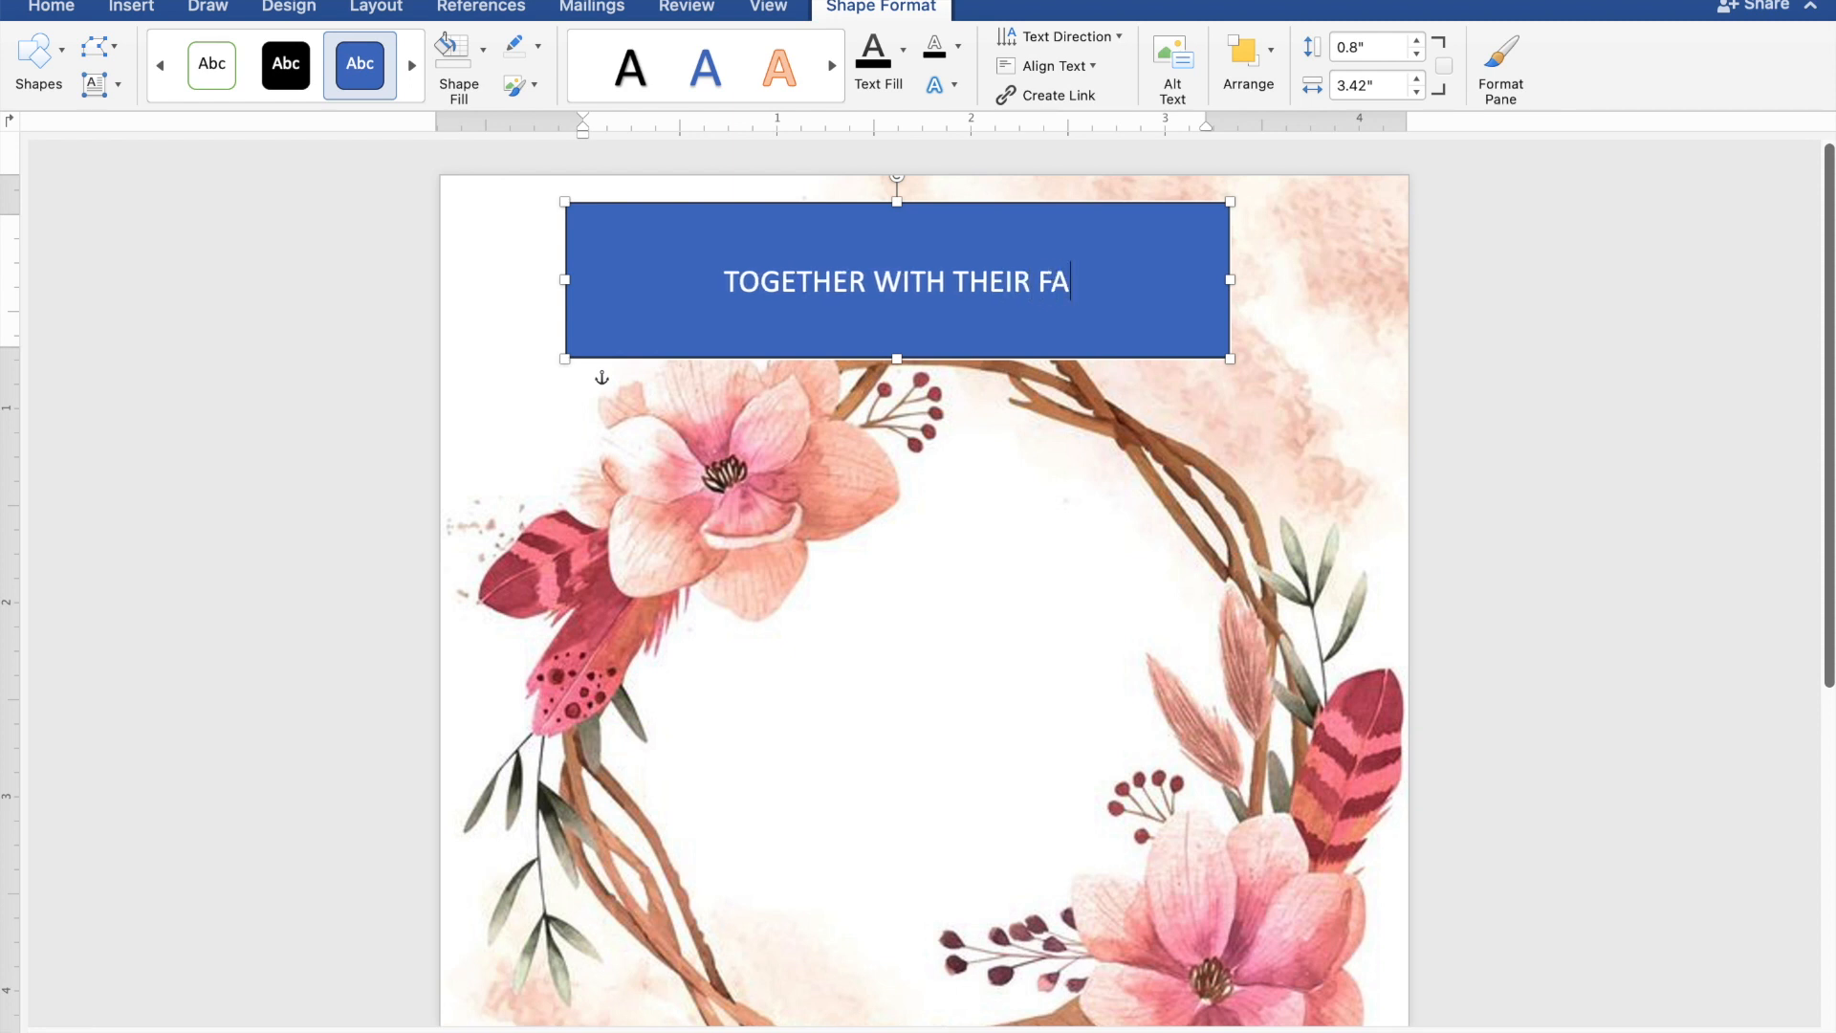
type("MILI")
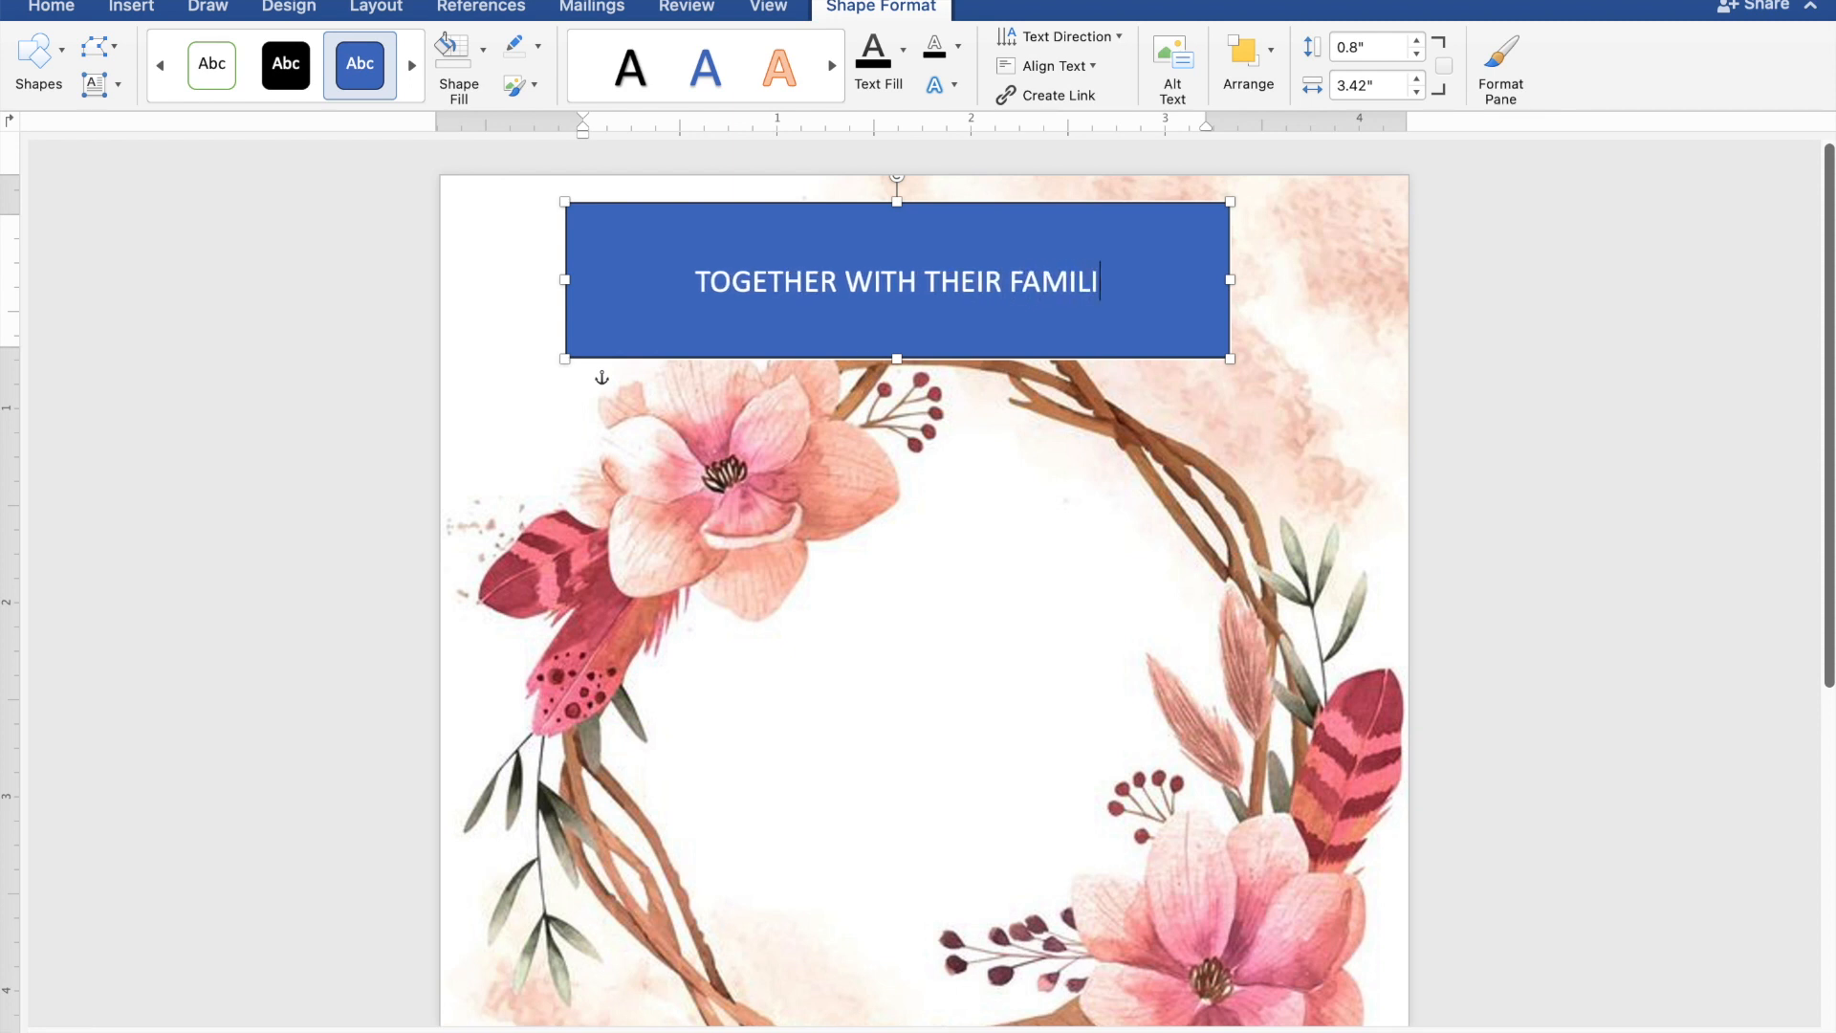
type("ES")
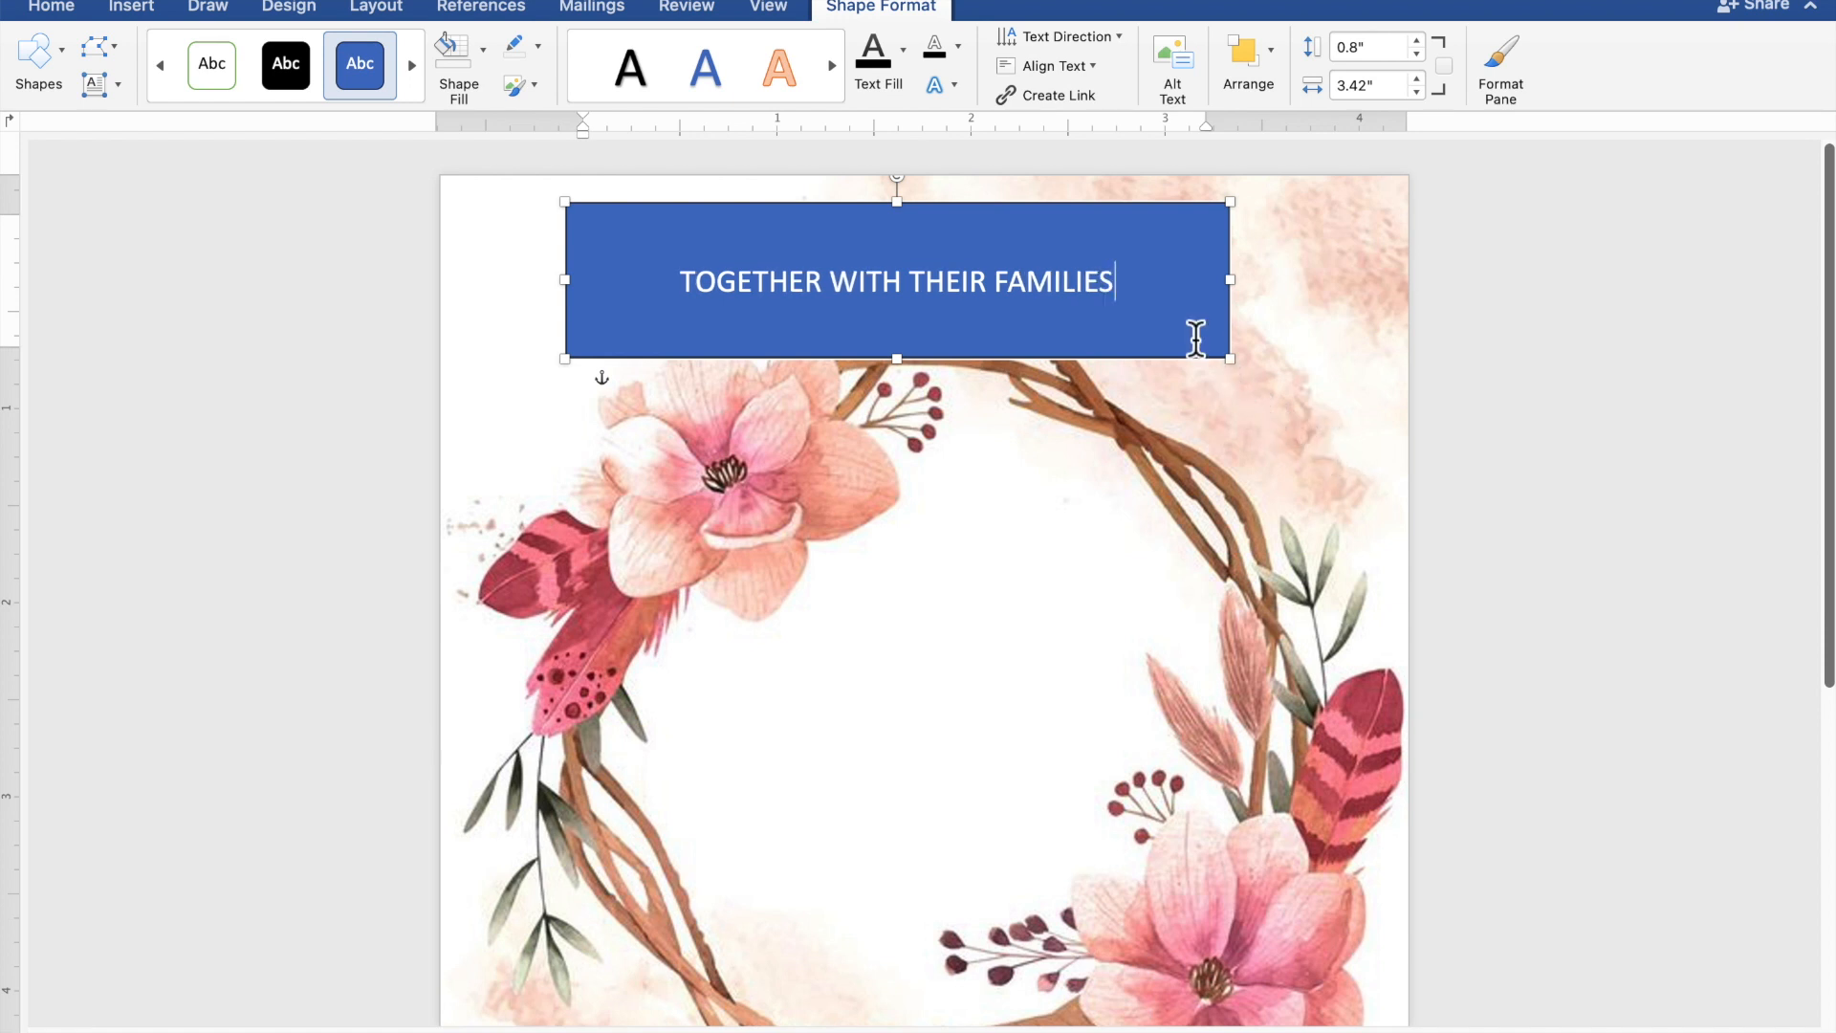
- Give the heading box No Fill and No Outline, and make its text black
left_click_drag(1126, 283, 779, 279)
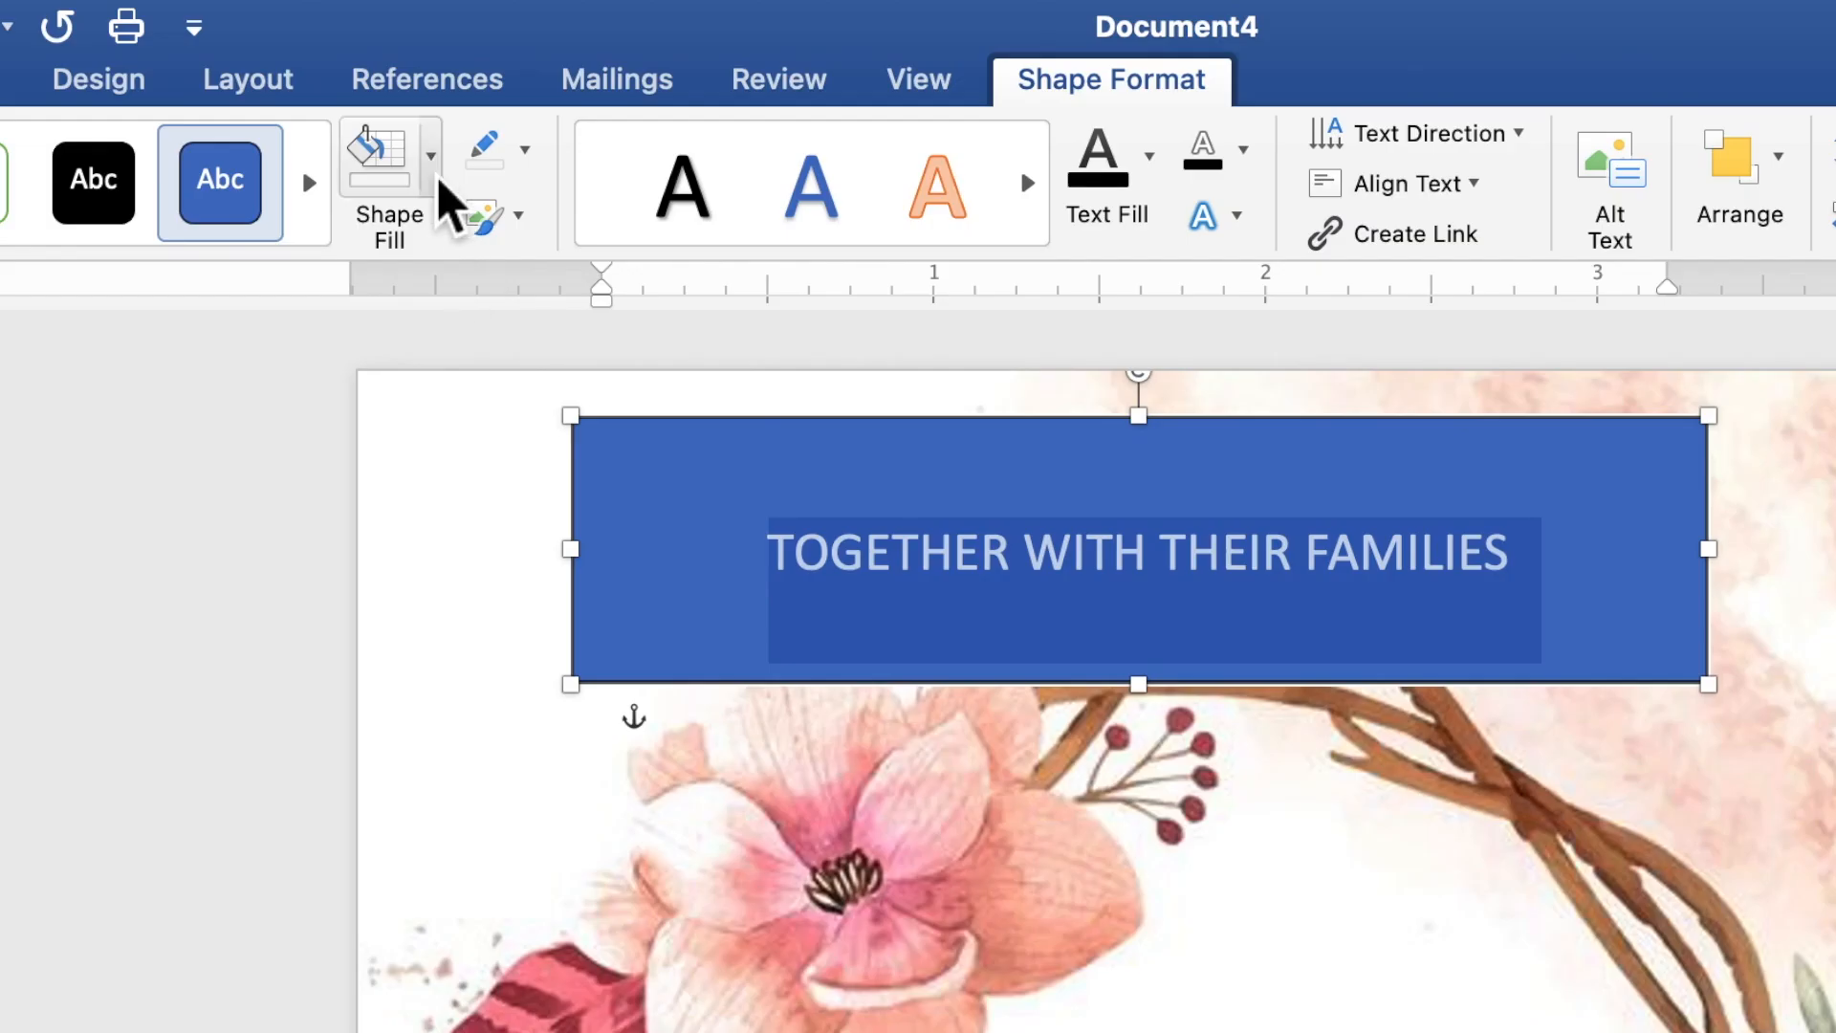
left_click(439, 179)
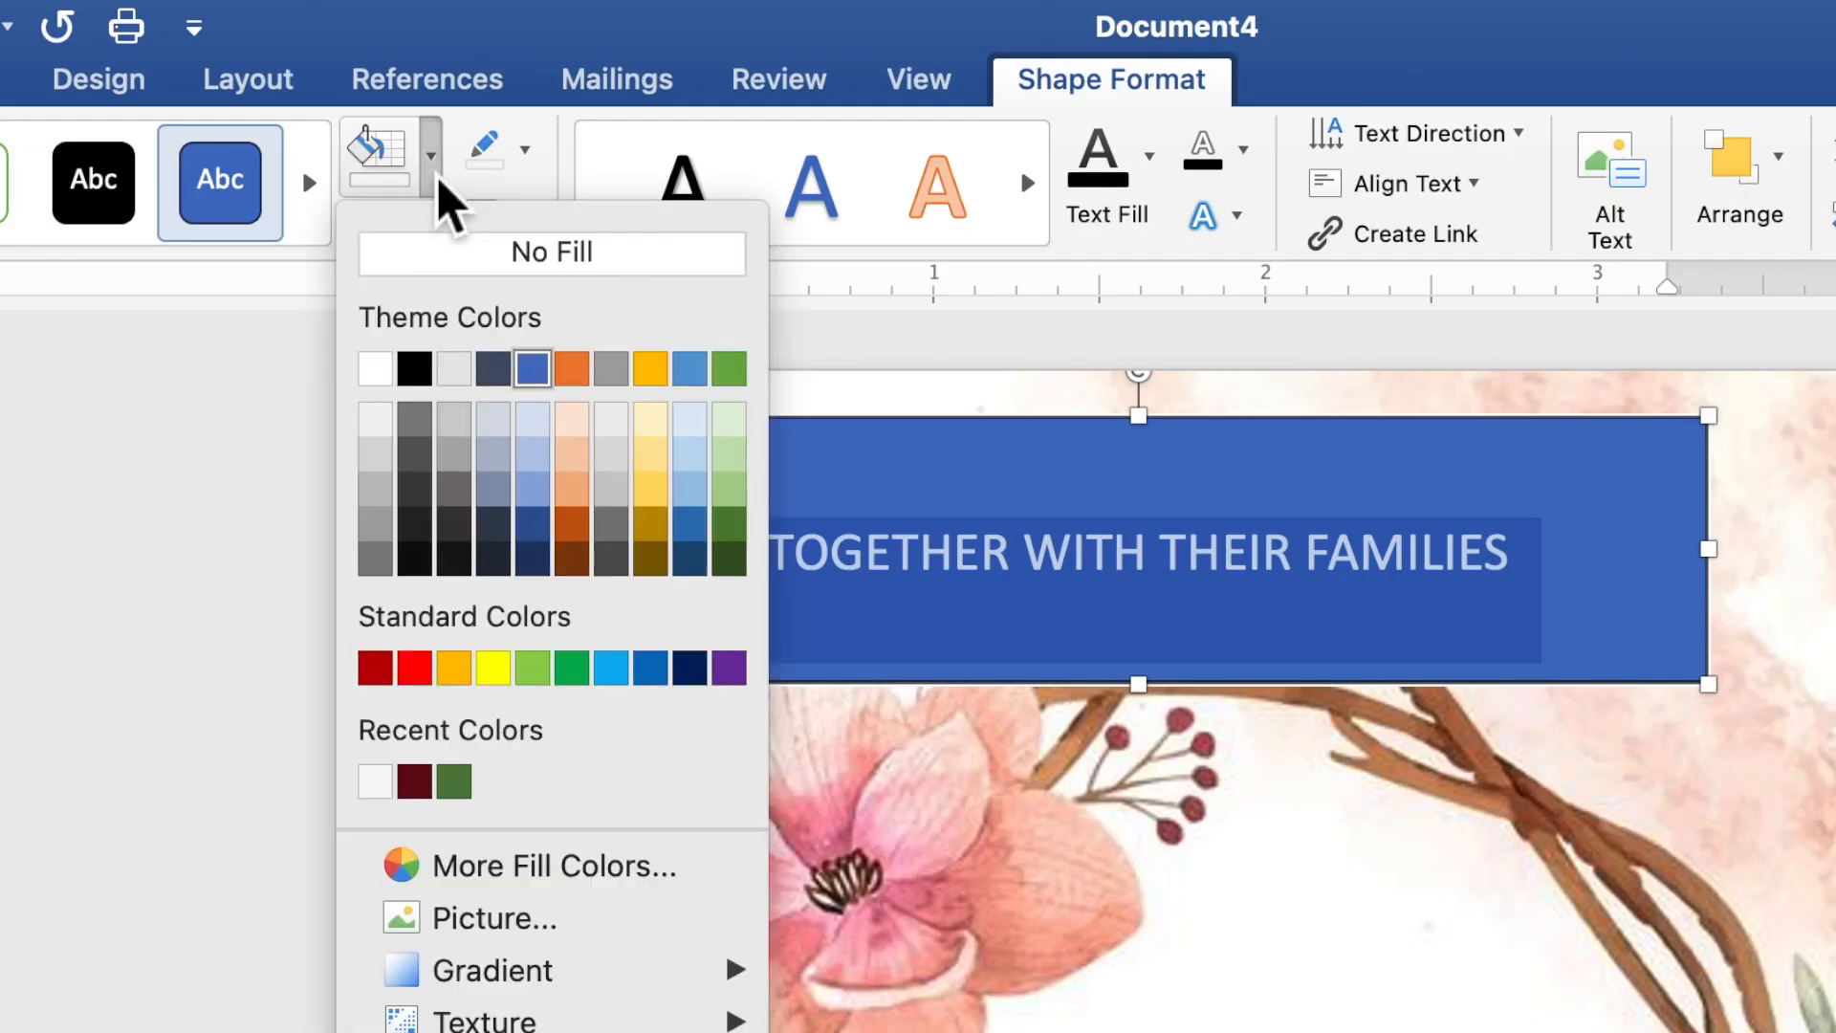
left_click(446, 257)
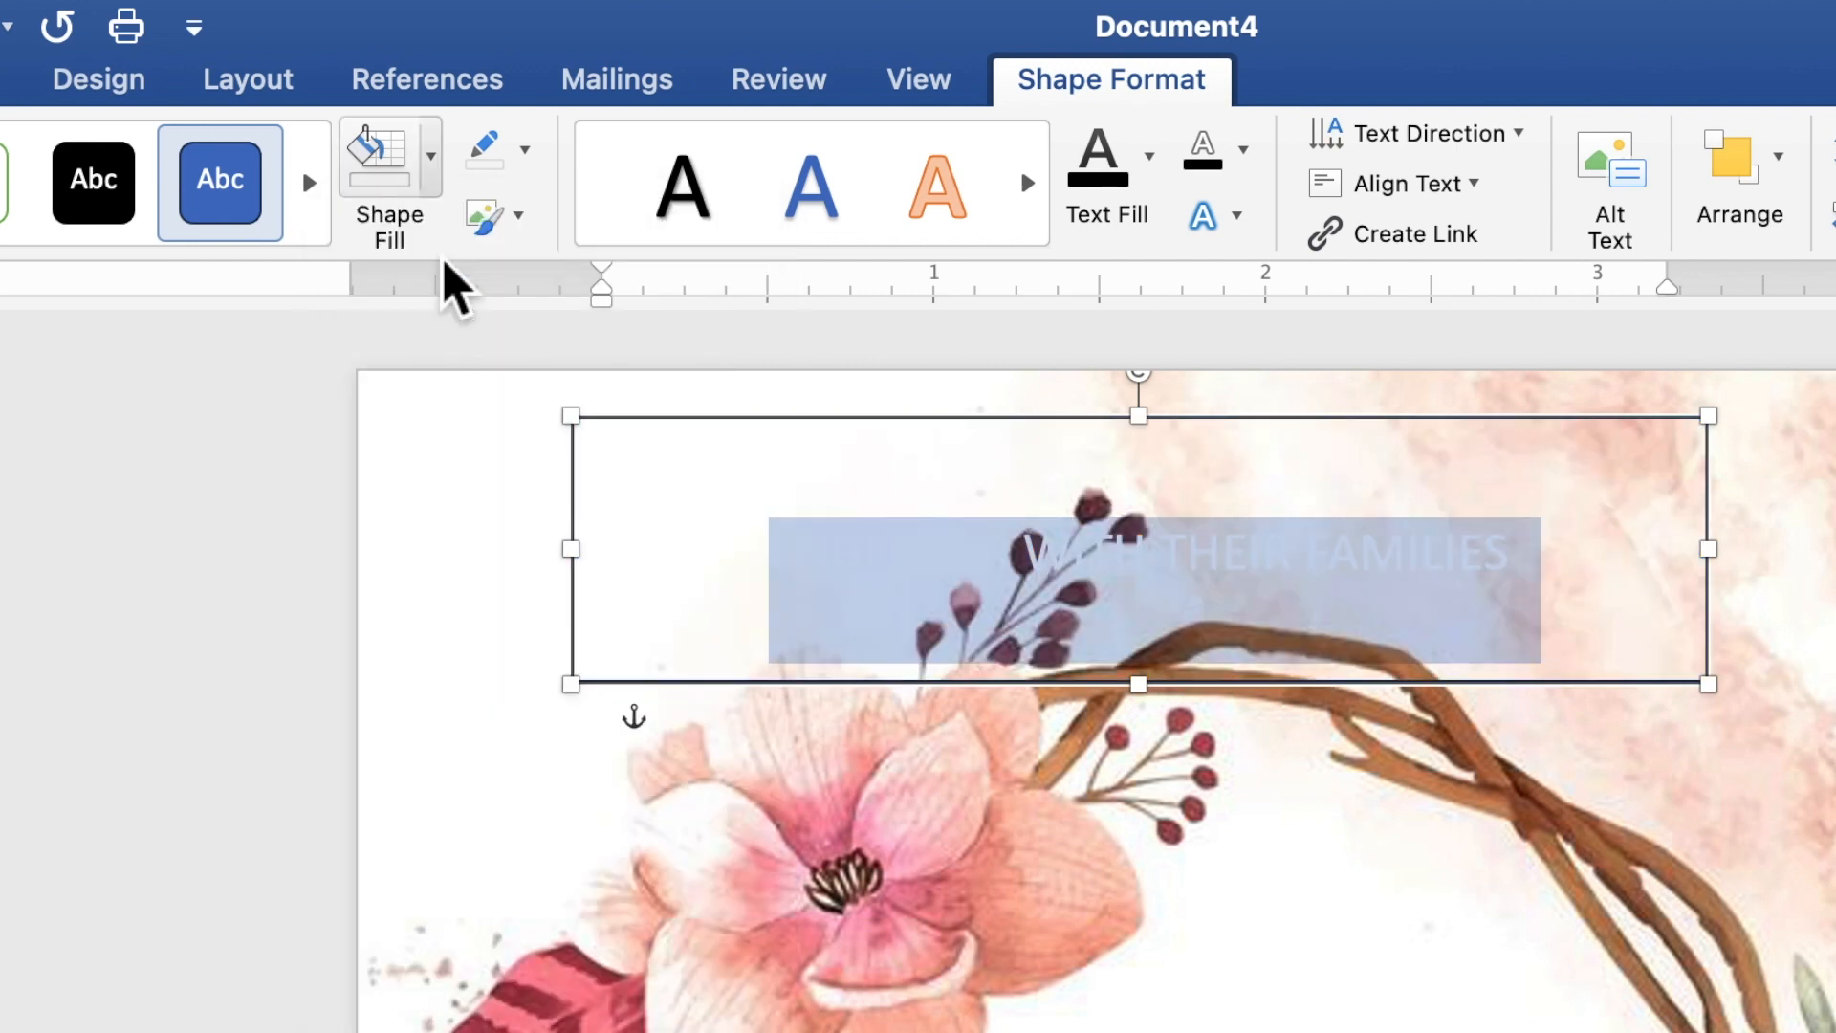
left_click(532, 167)
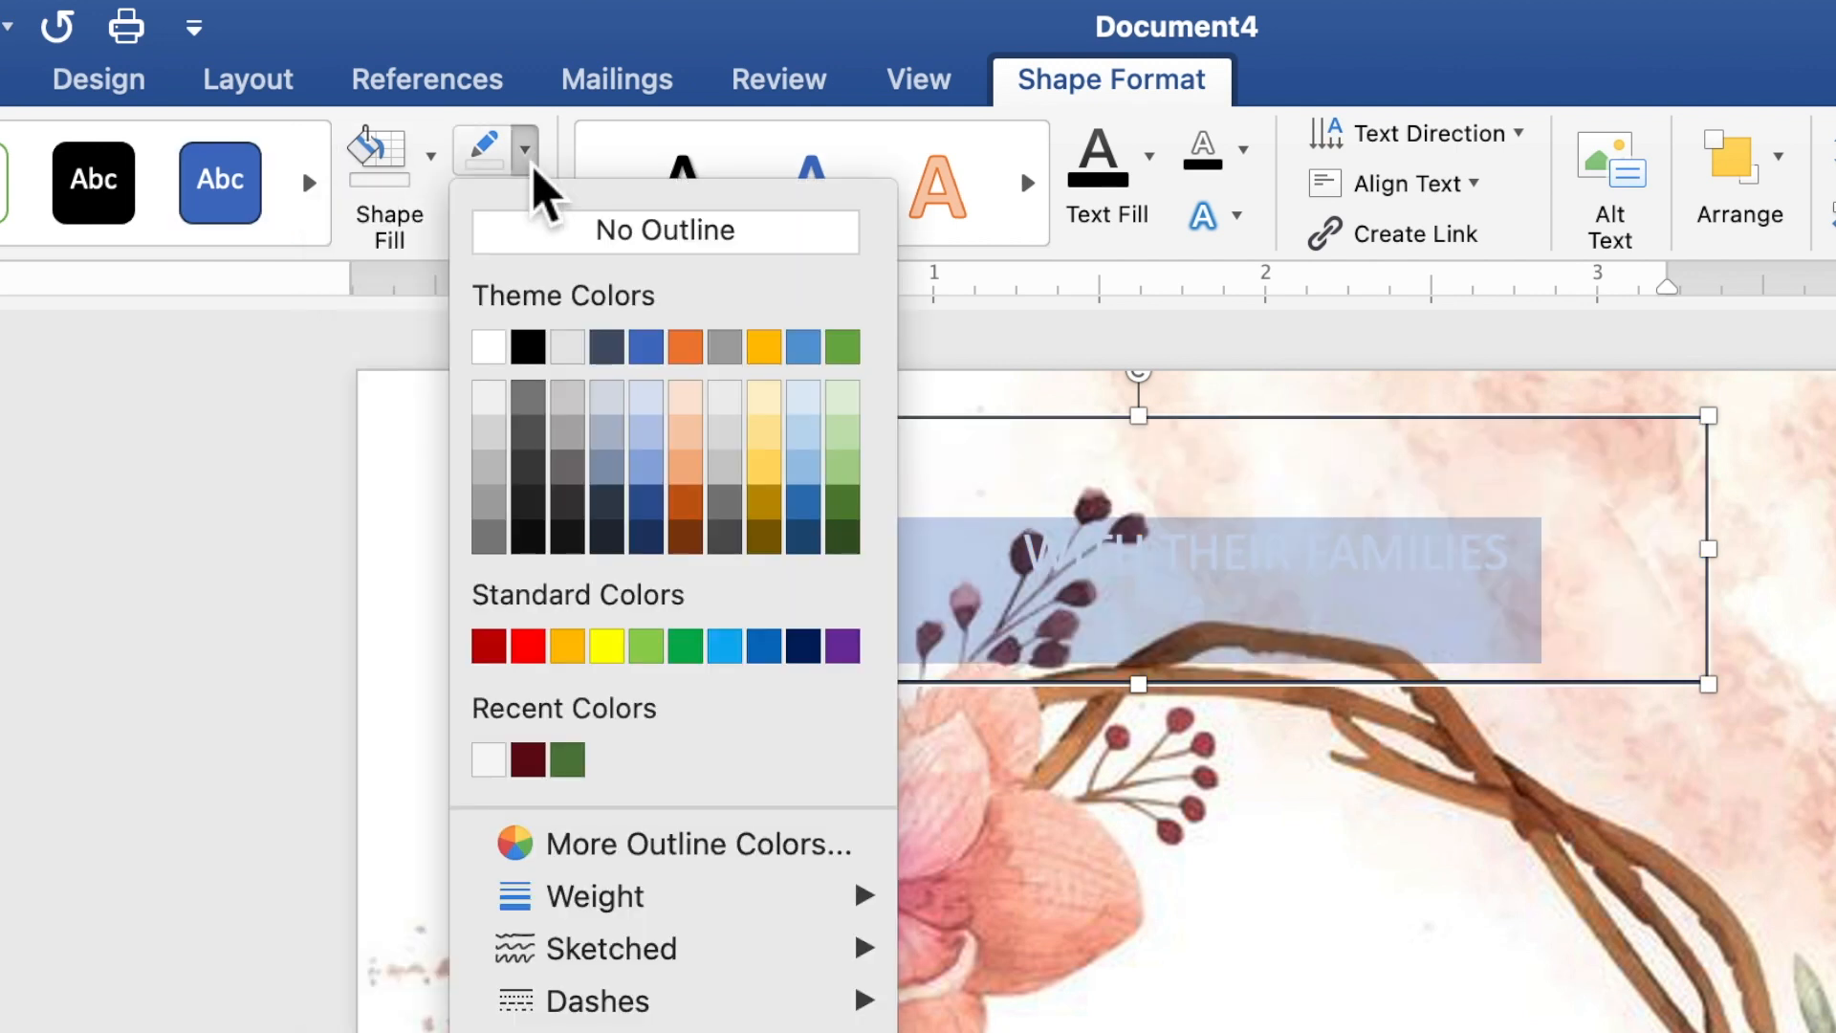
left_click(537, 244)
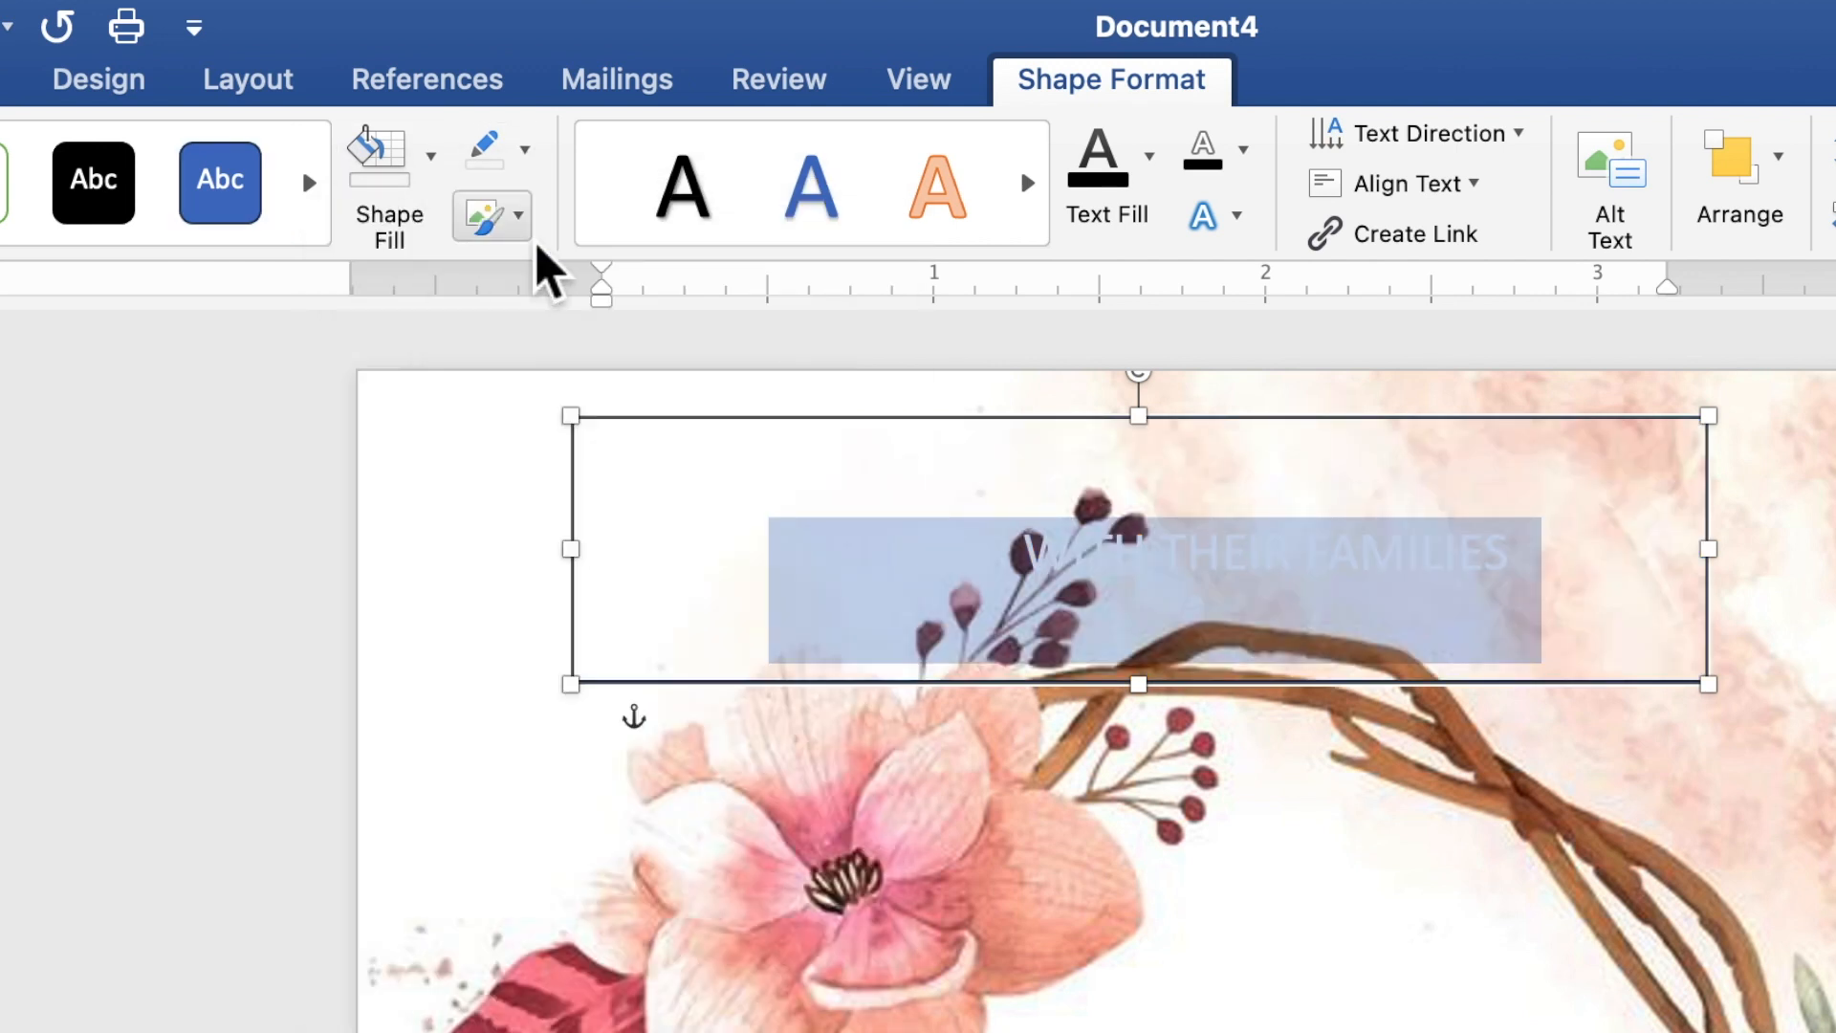
left_click(1157, 187)
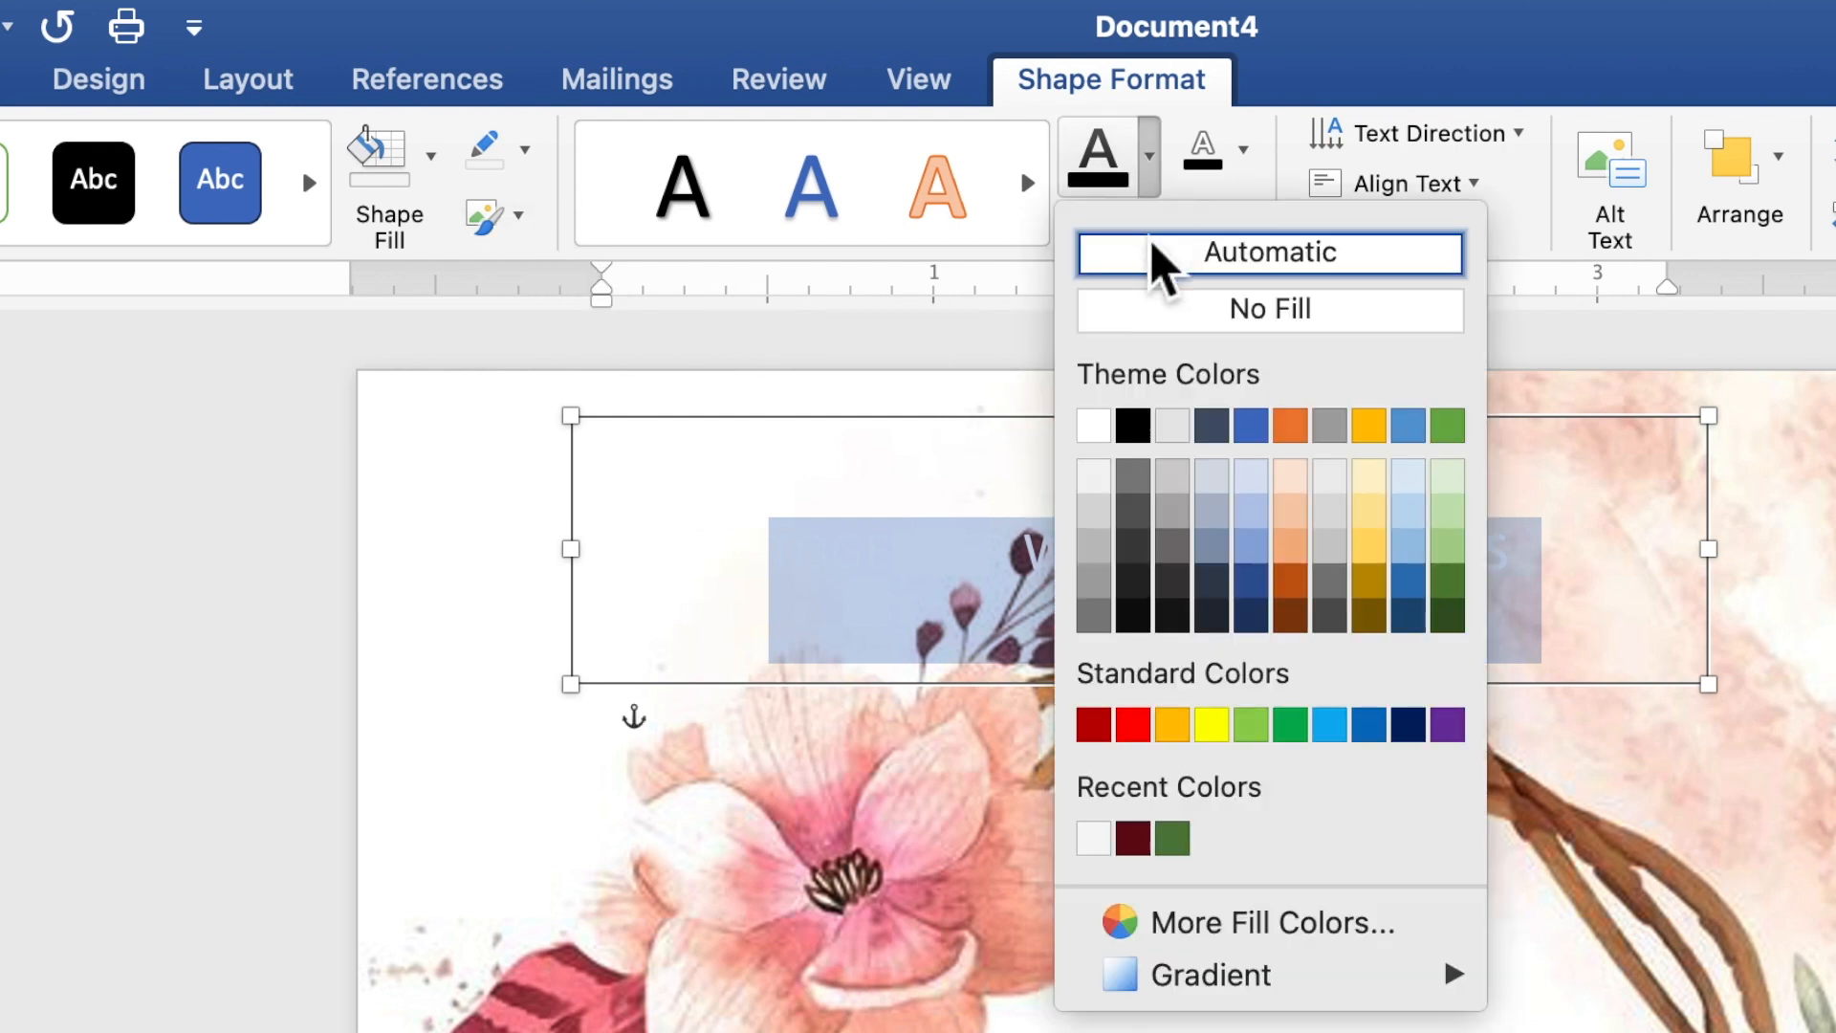
left_click(1140, 433)
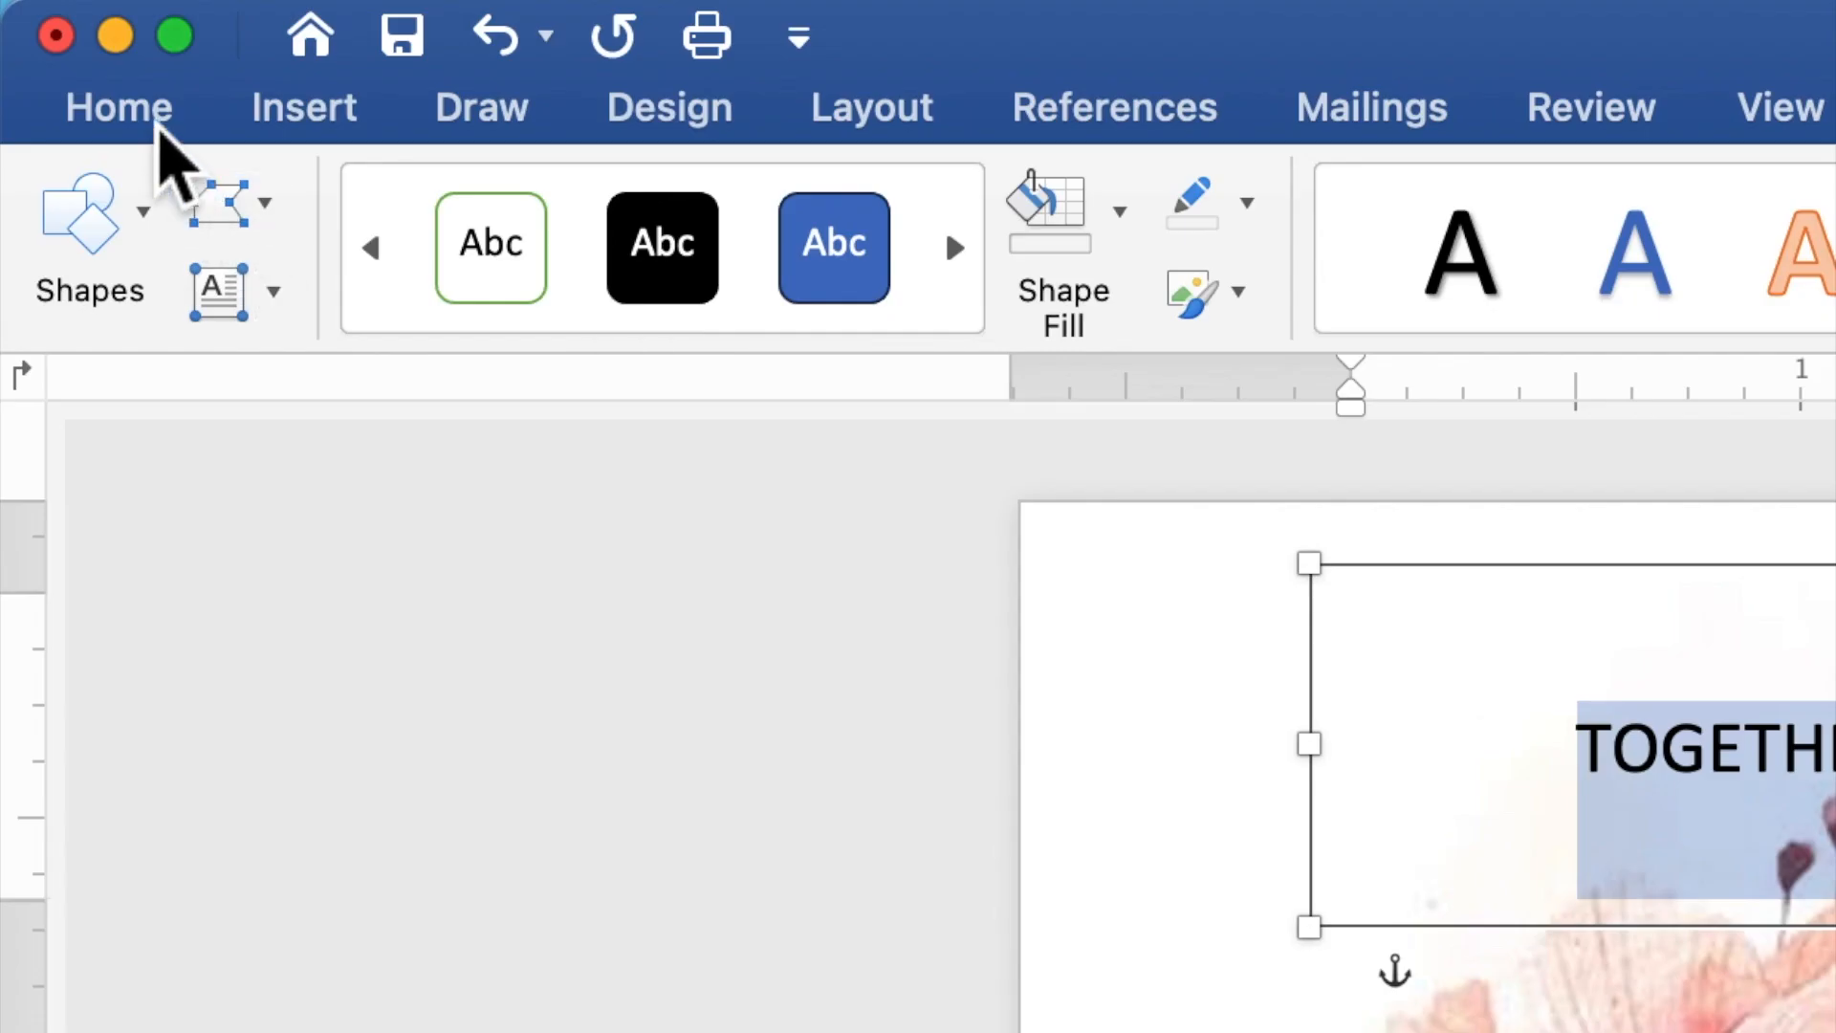
- Format the TOGETHER WITH THEIR FAMILIES heading as Times New Roman, 9 pt
left_click(160, 132)
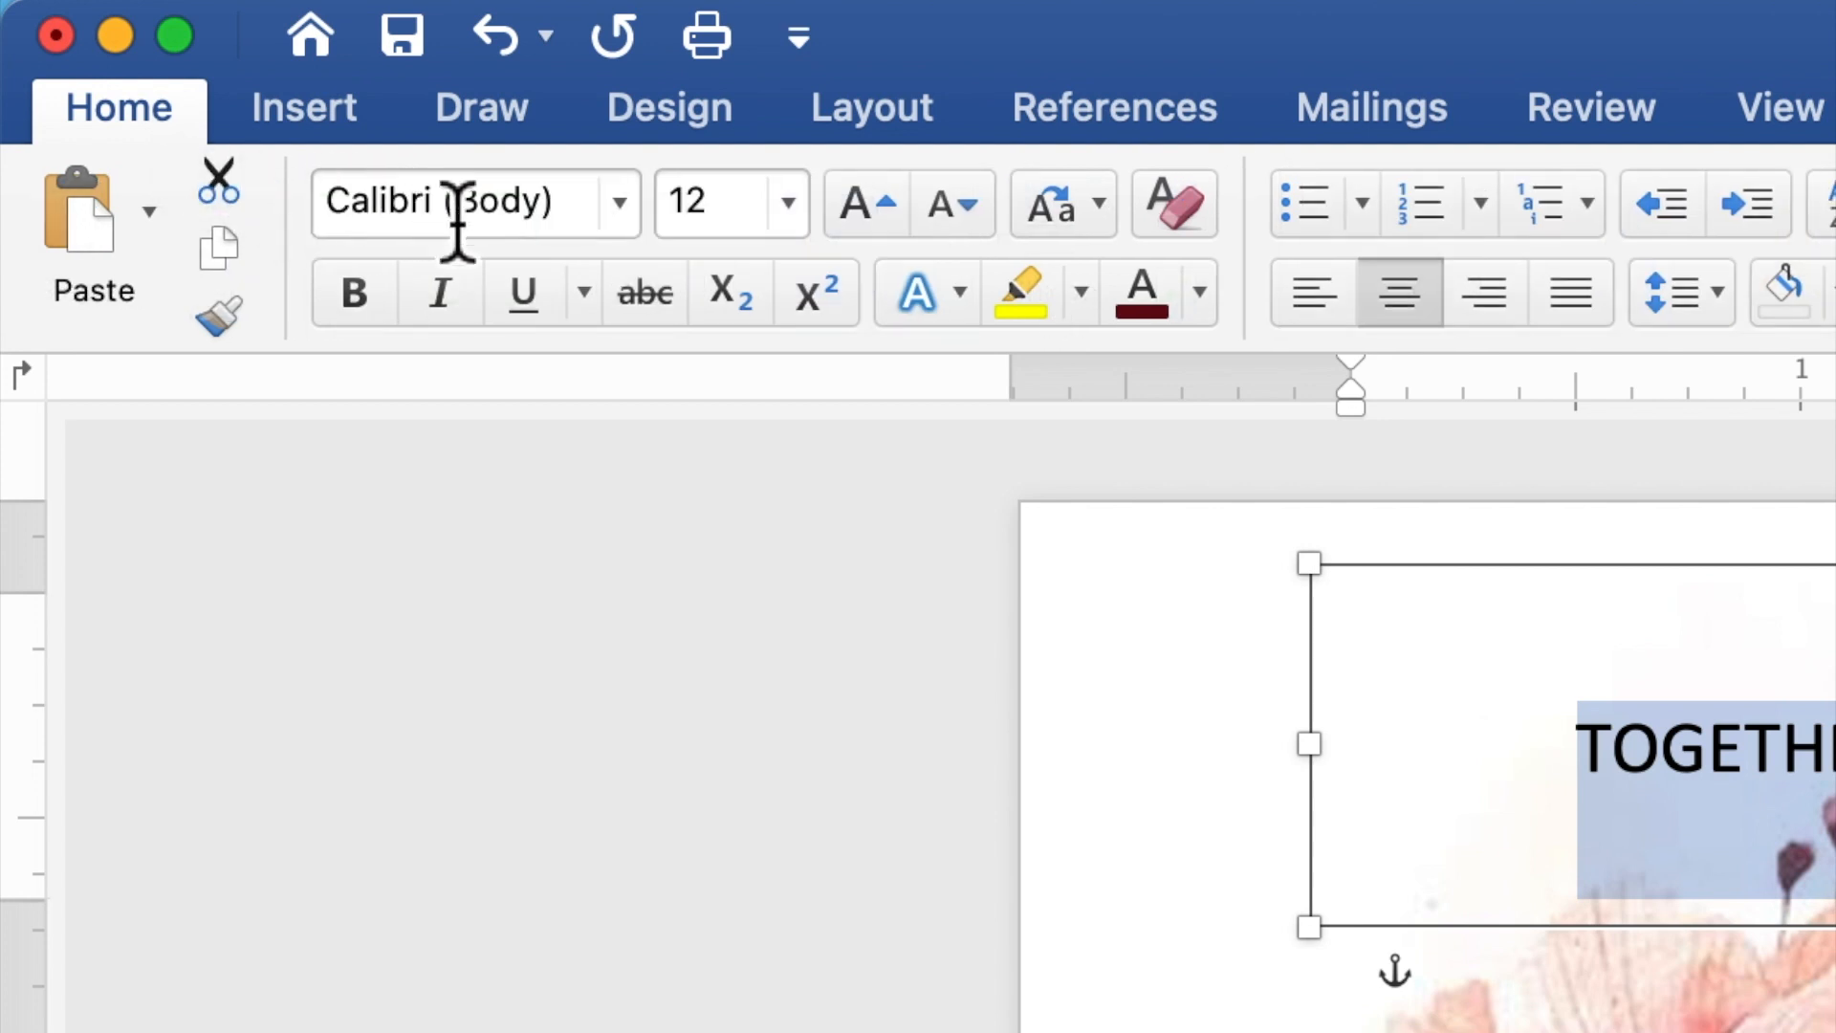
left_click(620, 203)
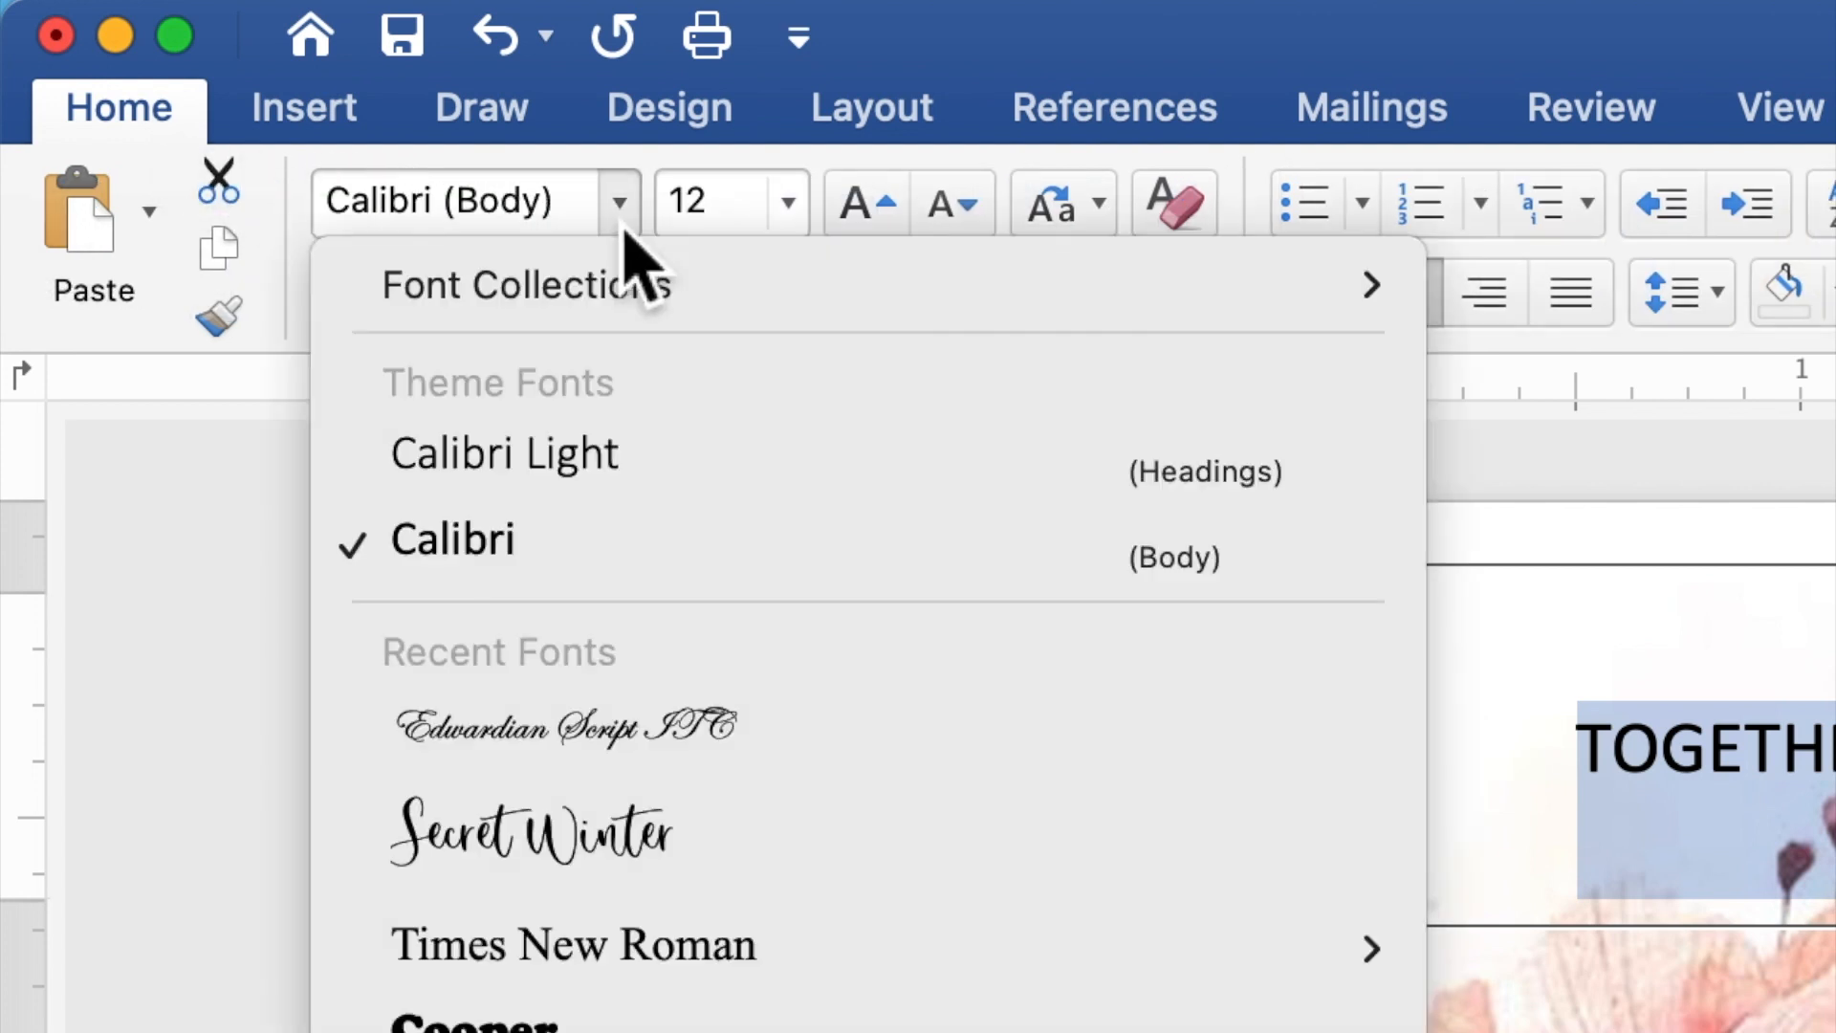
left_click(624, 949)
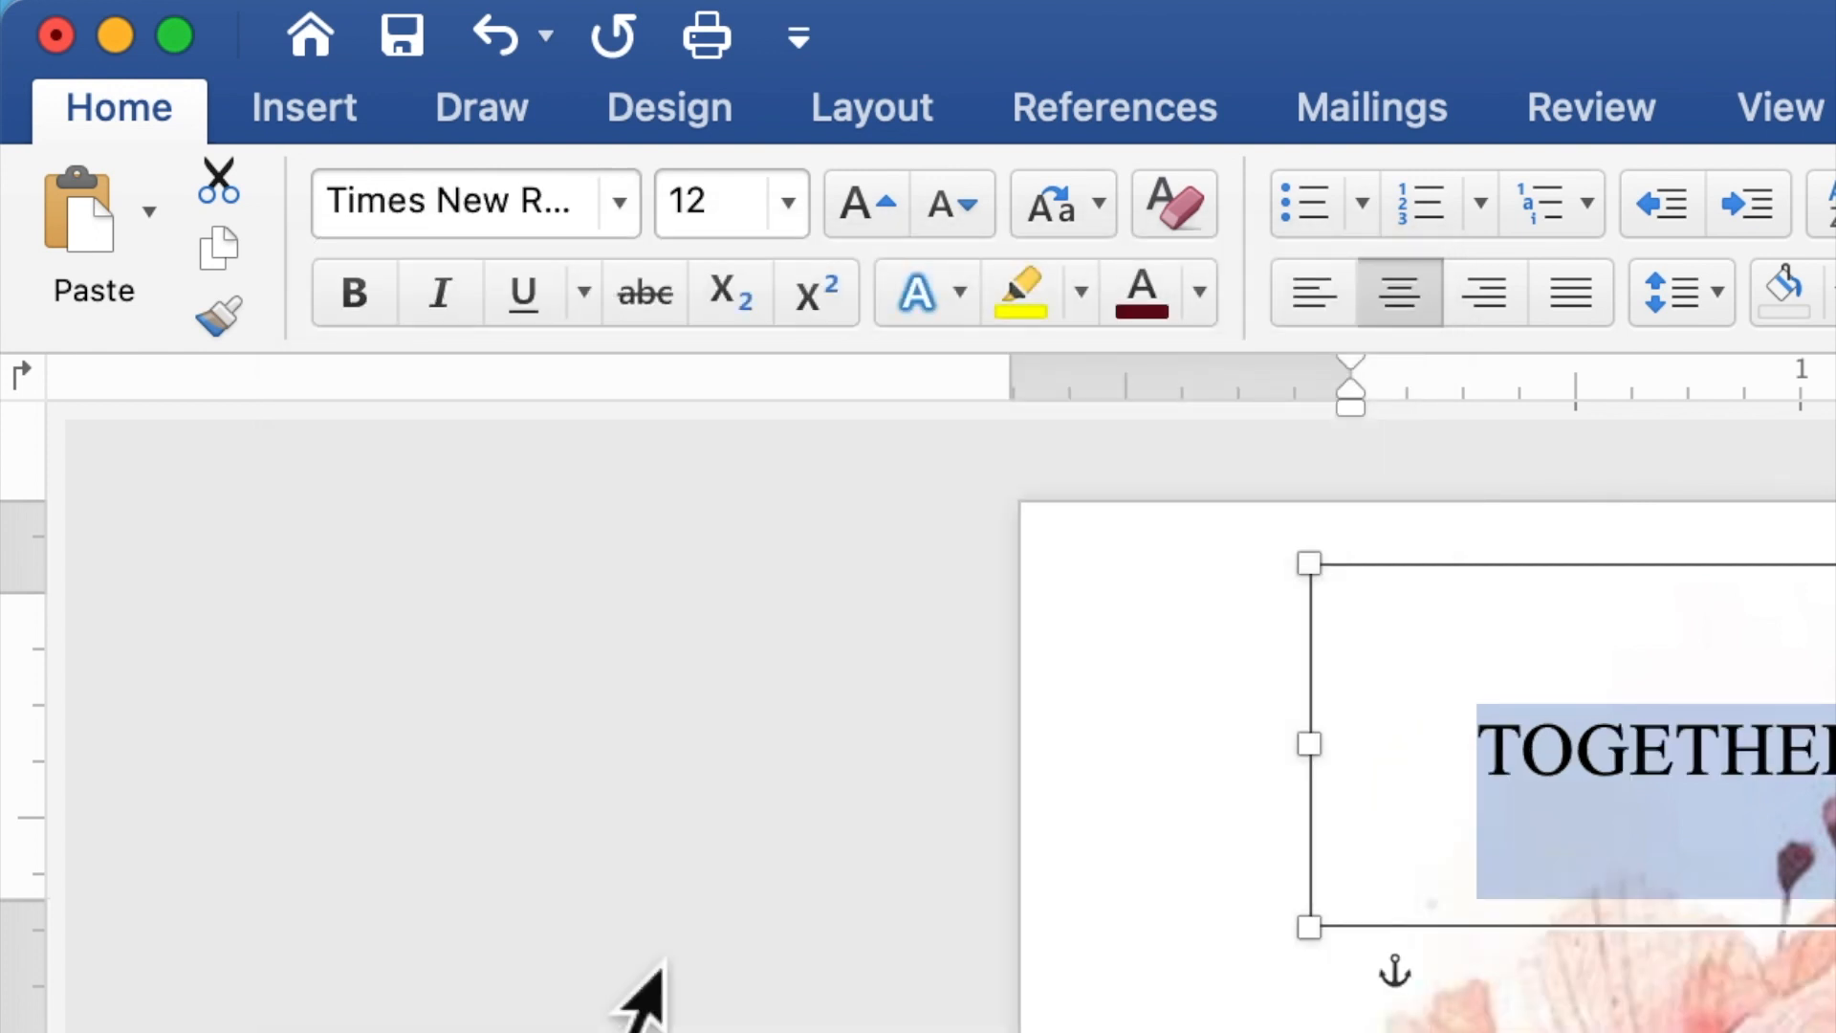
left_click(720, 226)
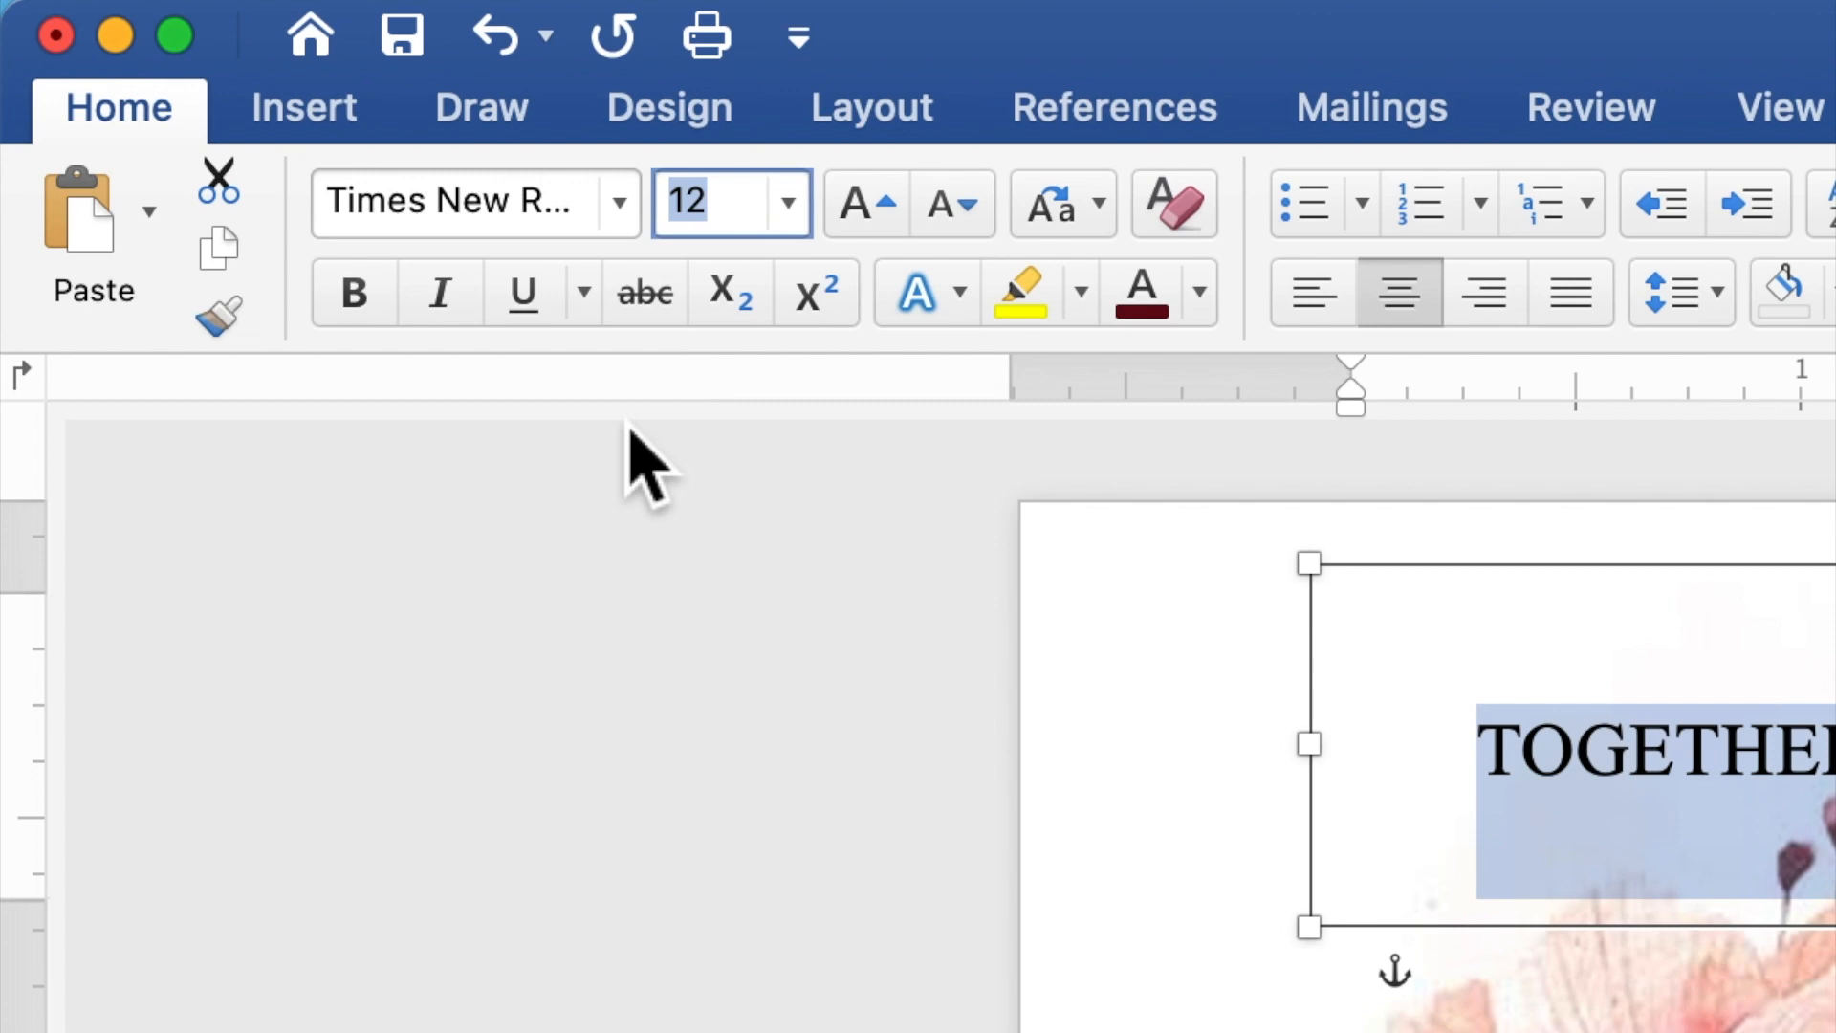
type("9")
key("Return")
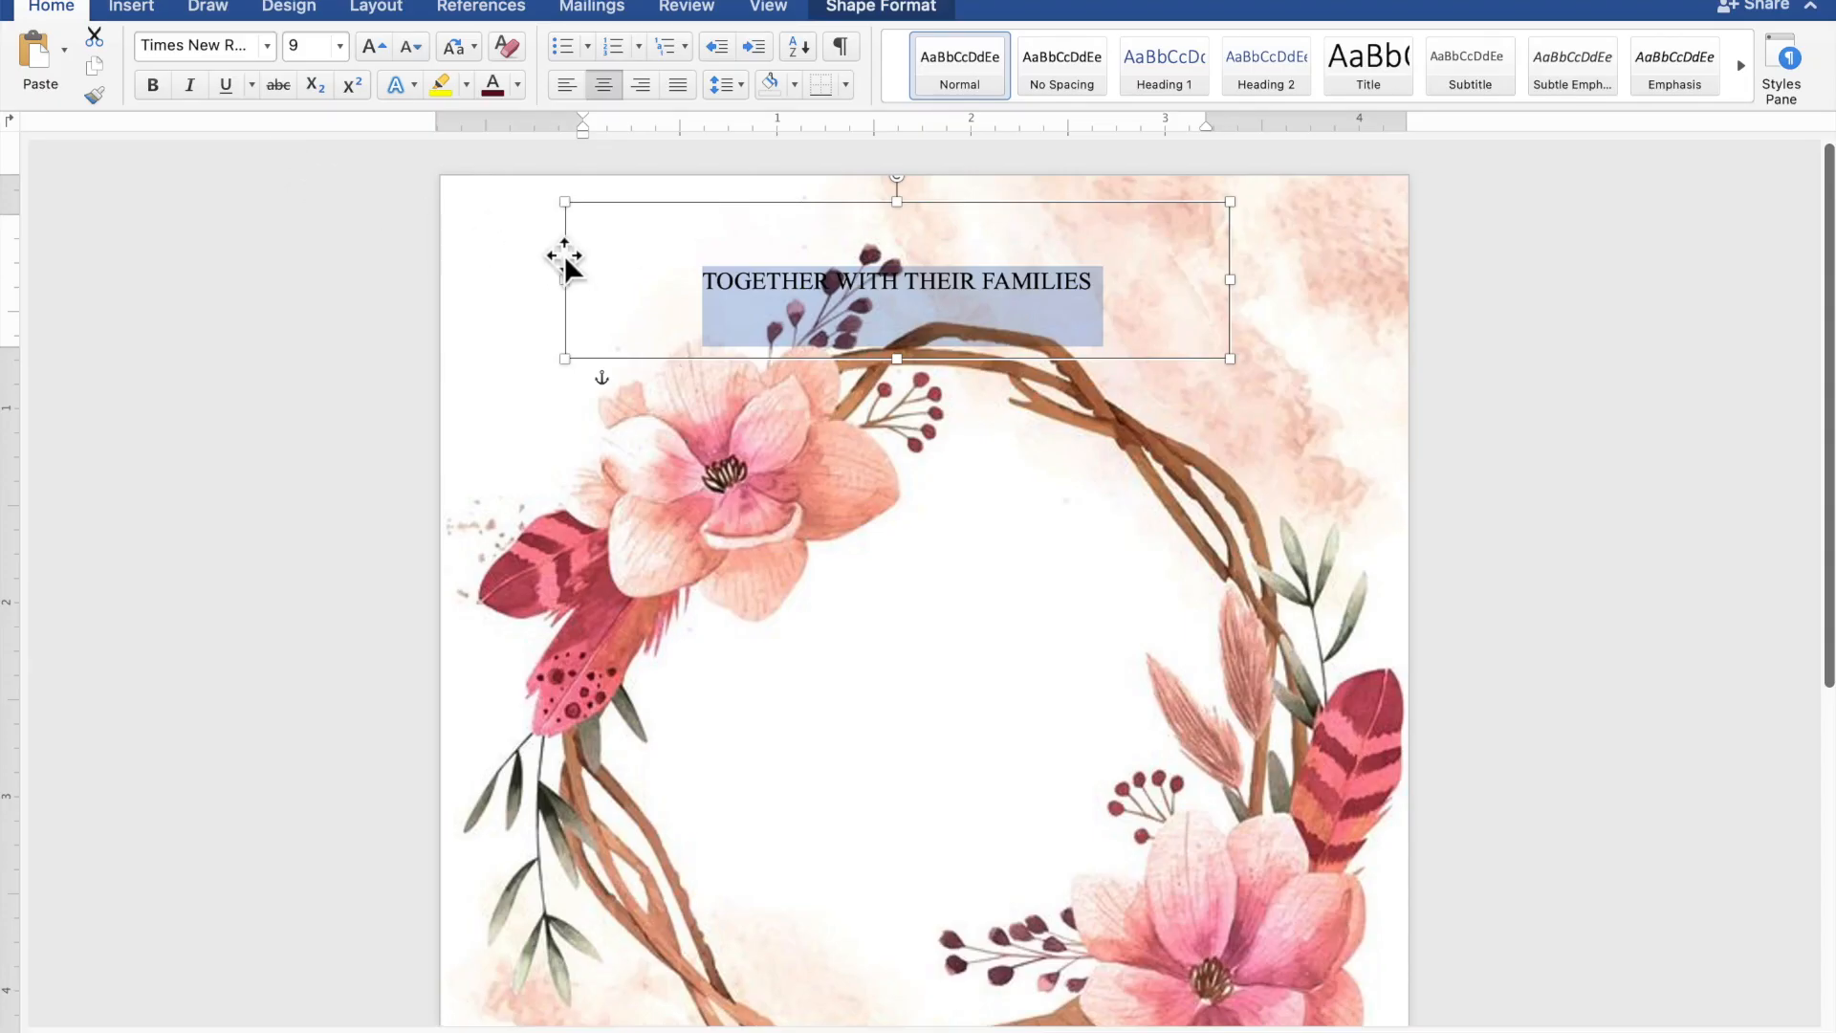
- Shorten the heading box from the bottom, then copy and paste a duplicate of it
left_click(913, 369)
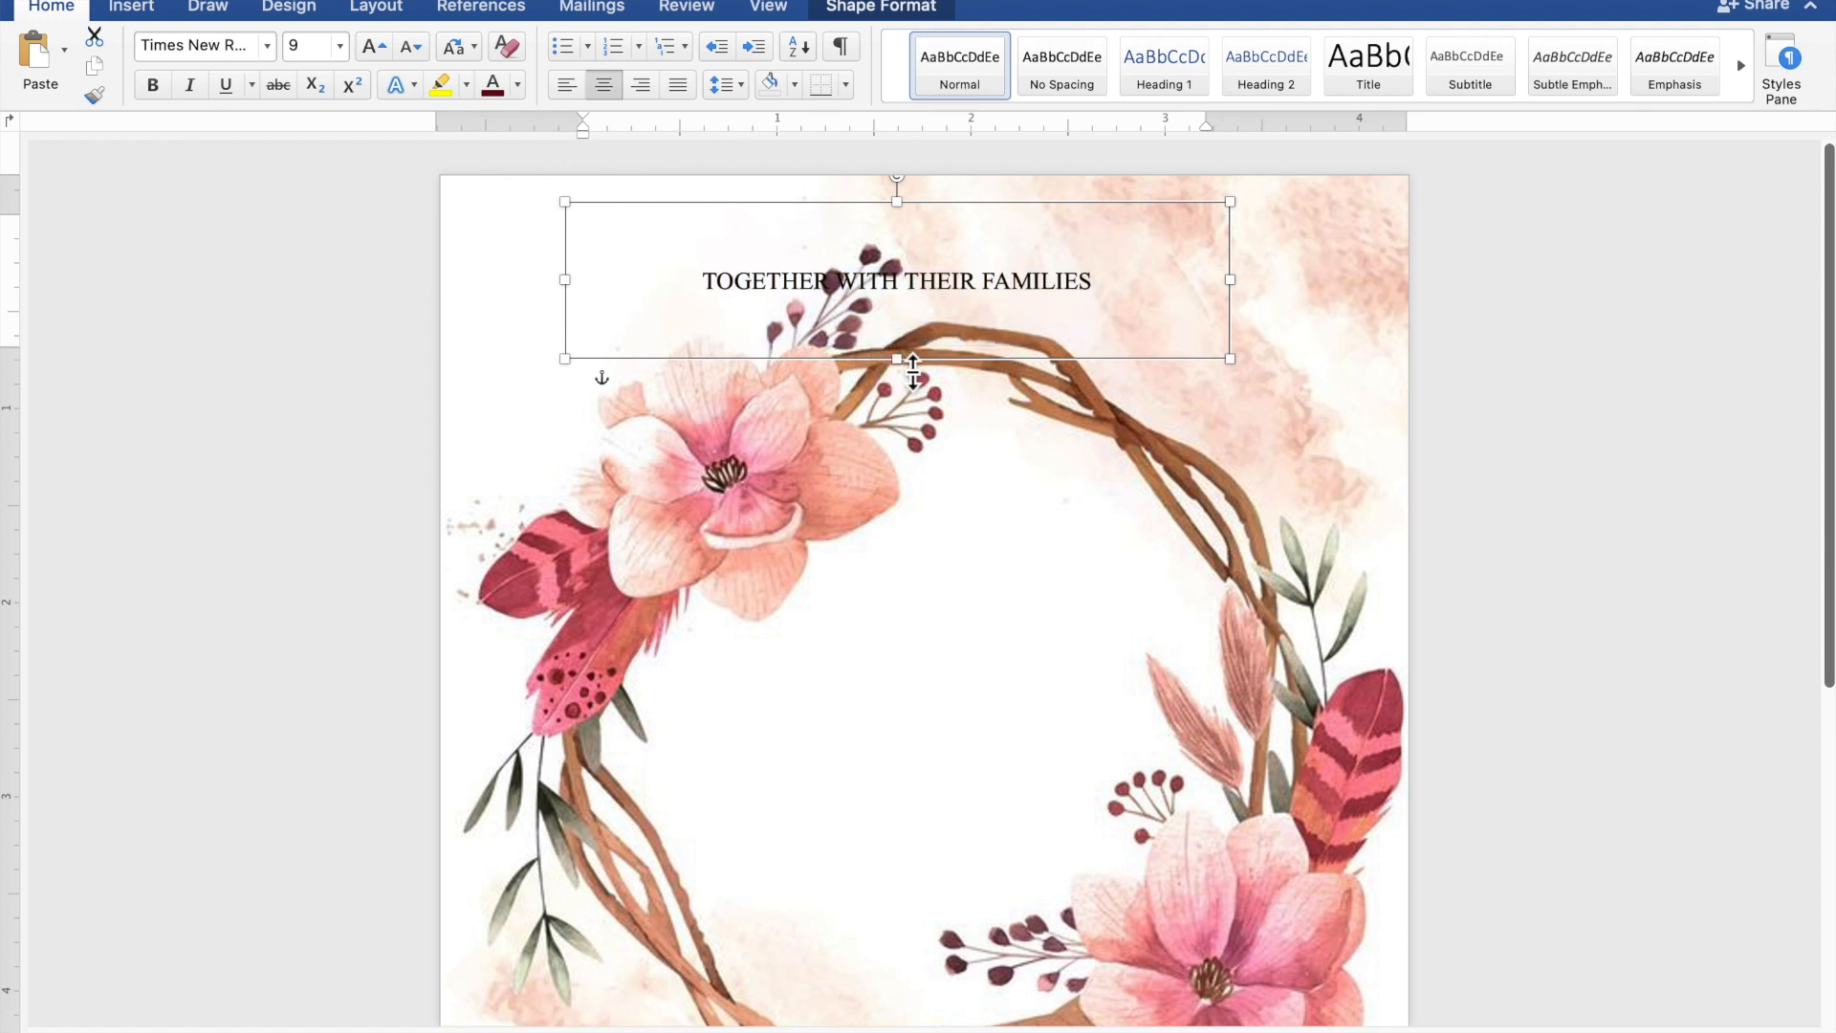
left_click_drag(914, 339, 943, 238)
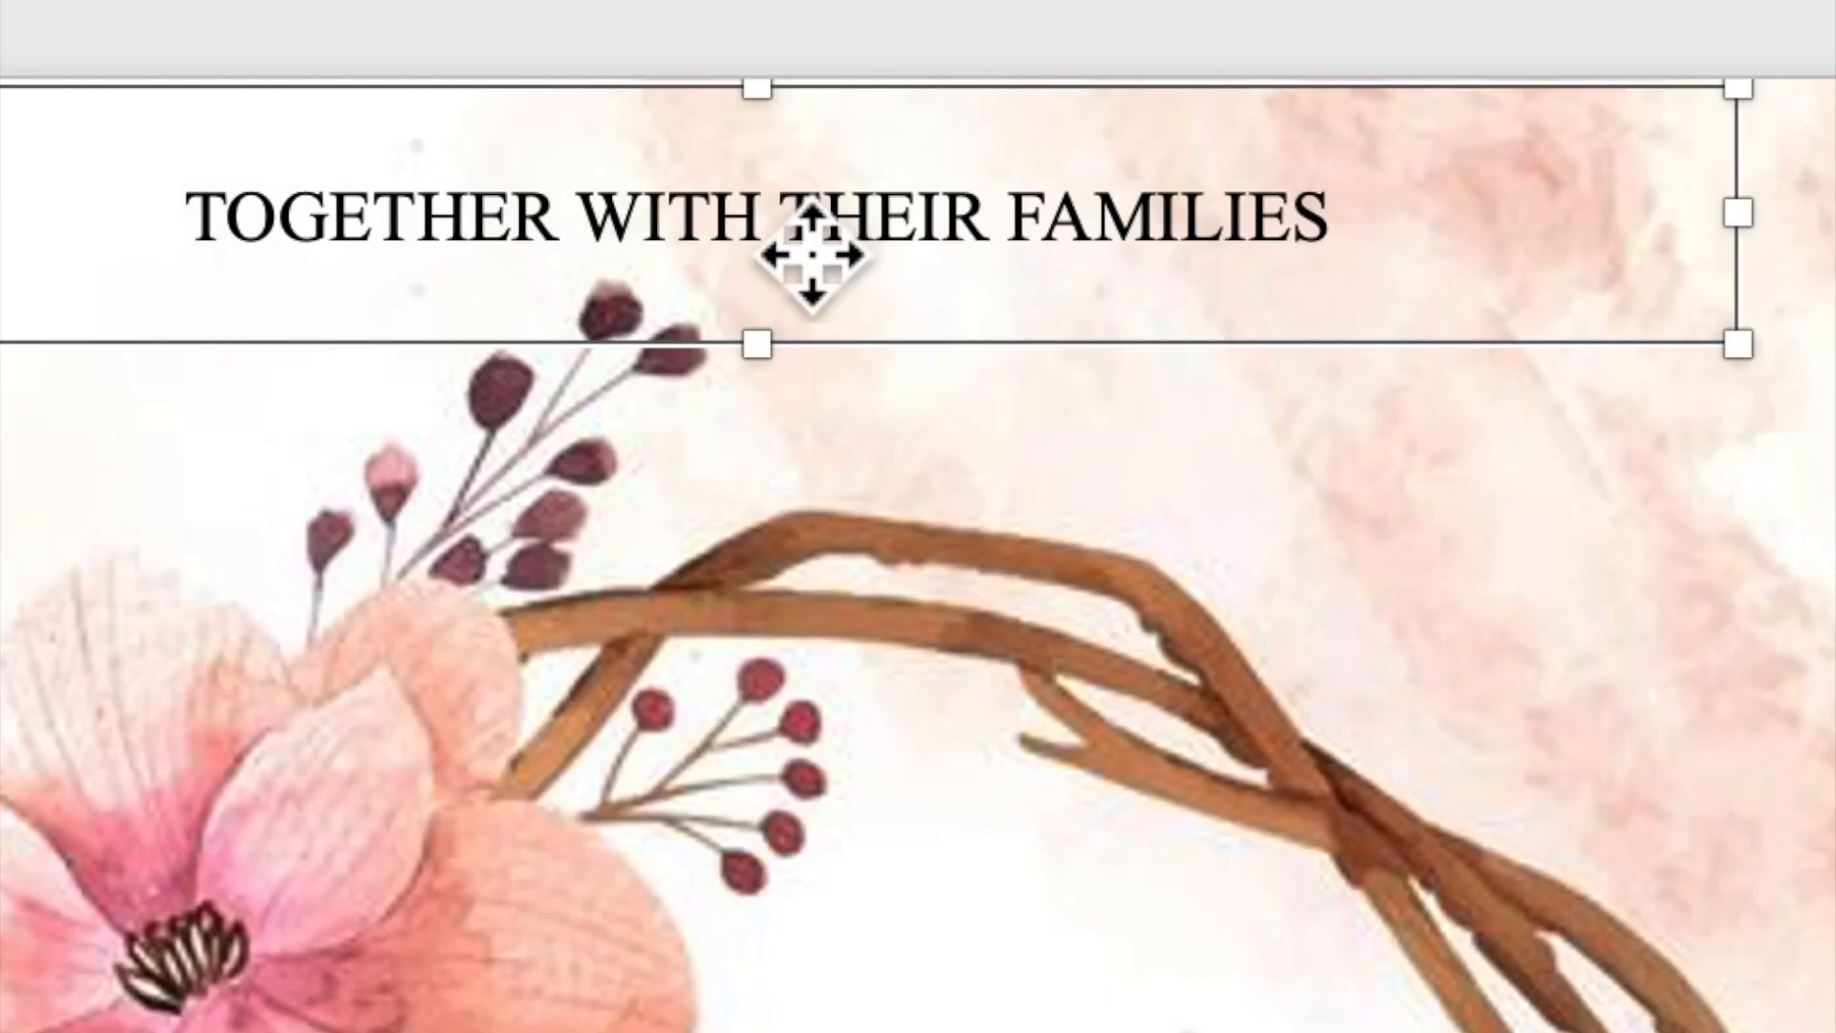
right_click(941, 237)
left_click(857, 377)
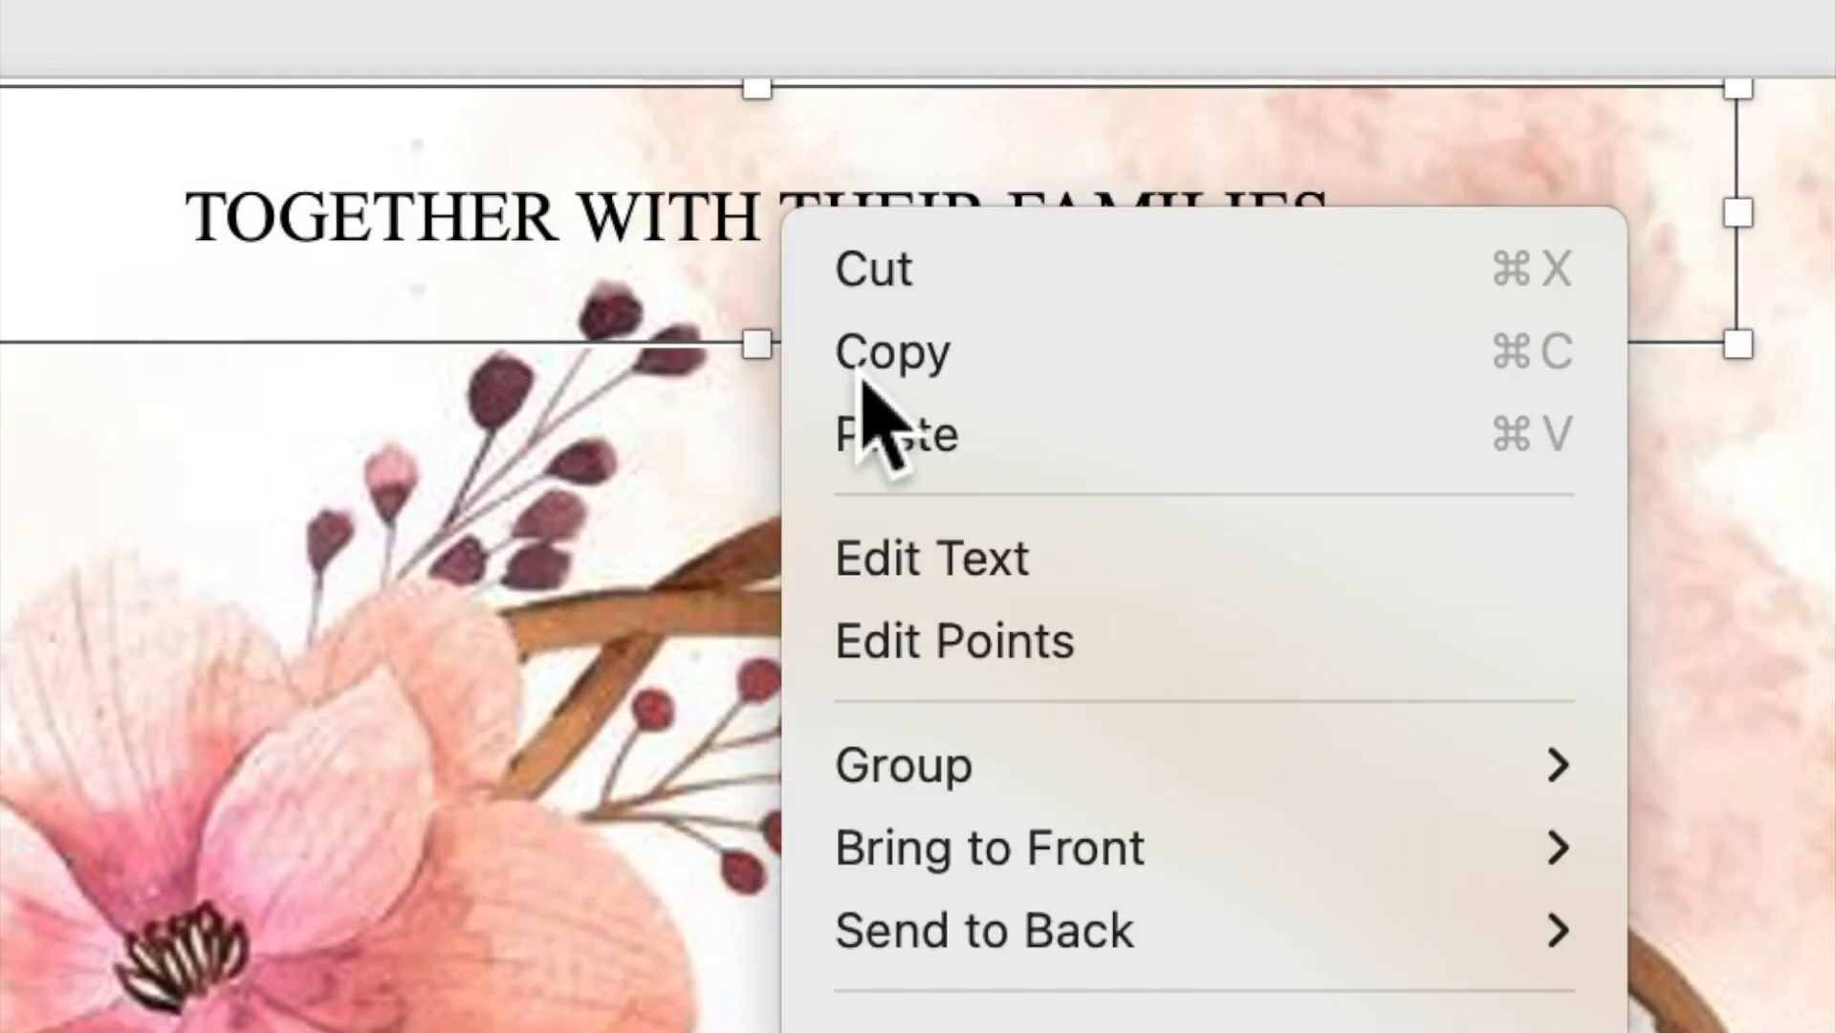
right_click(789, 241)
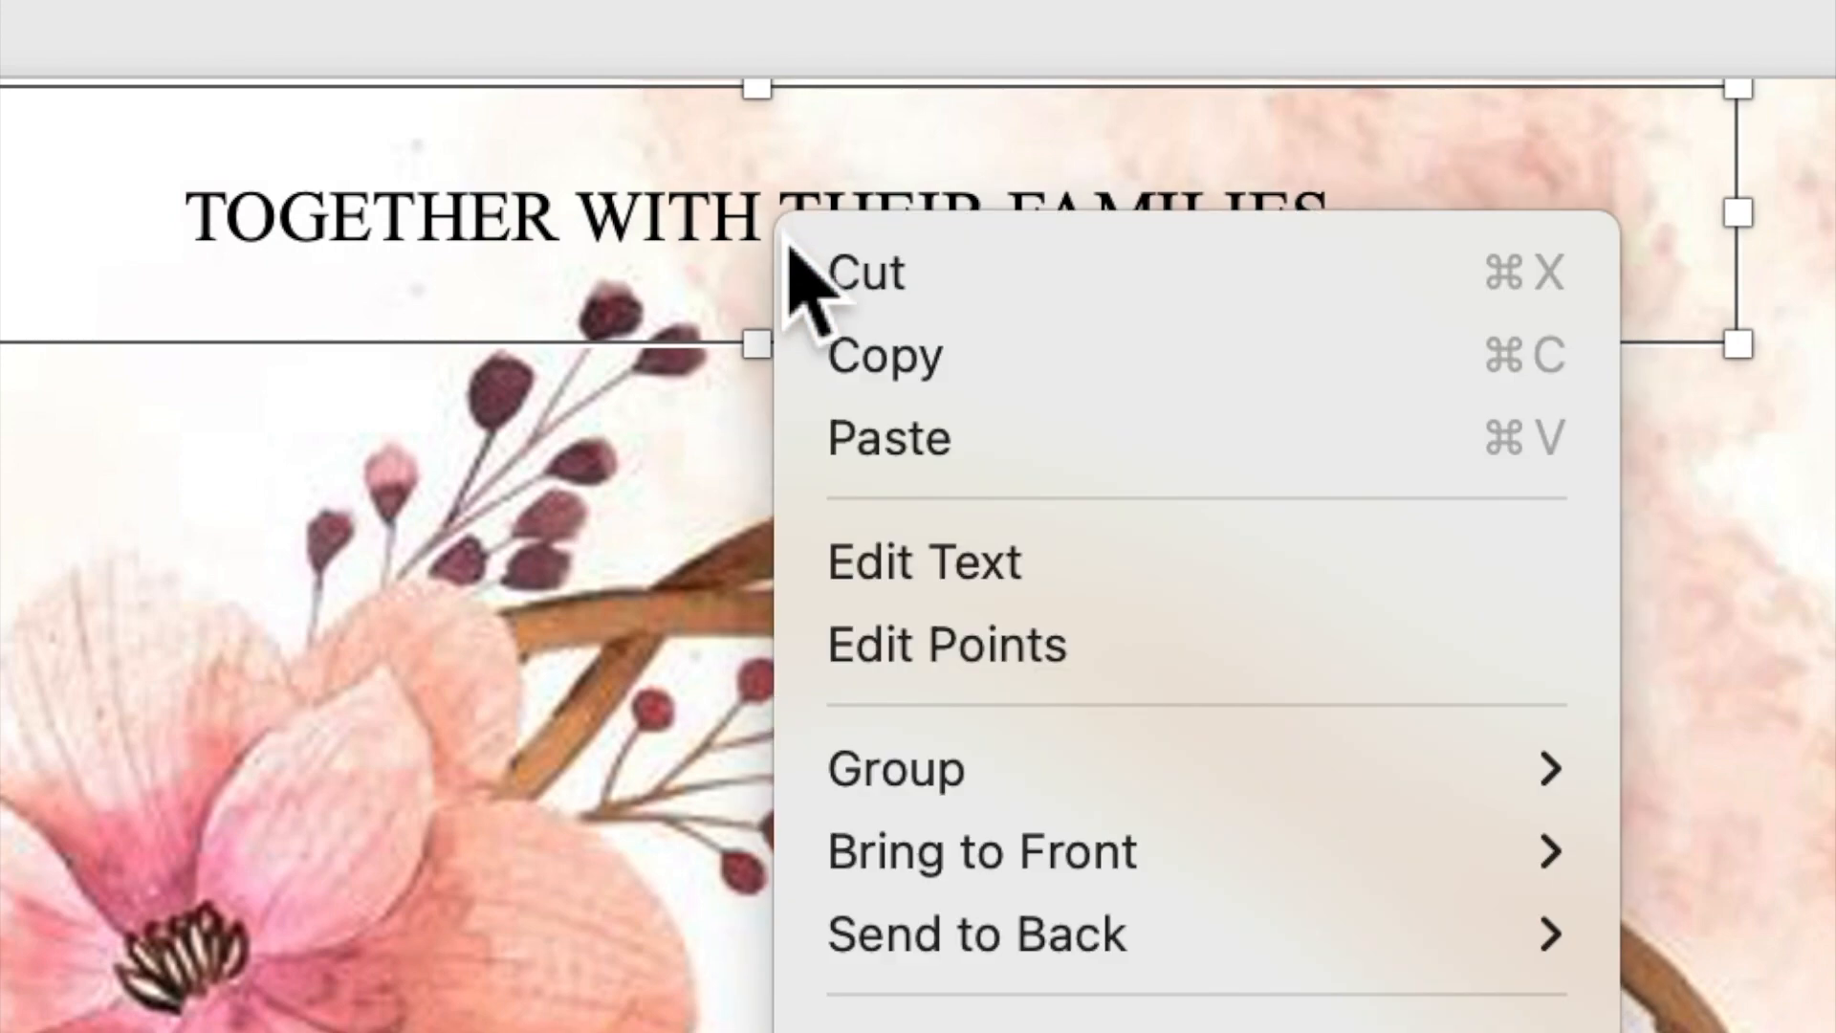
left_click(867, 442)
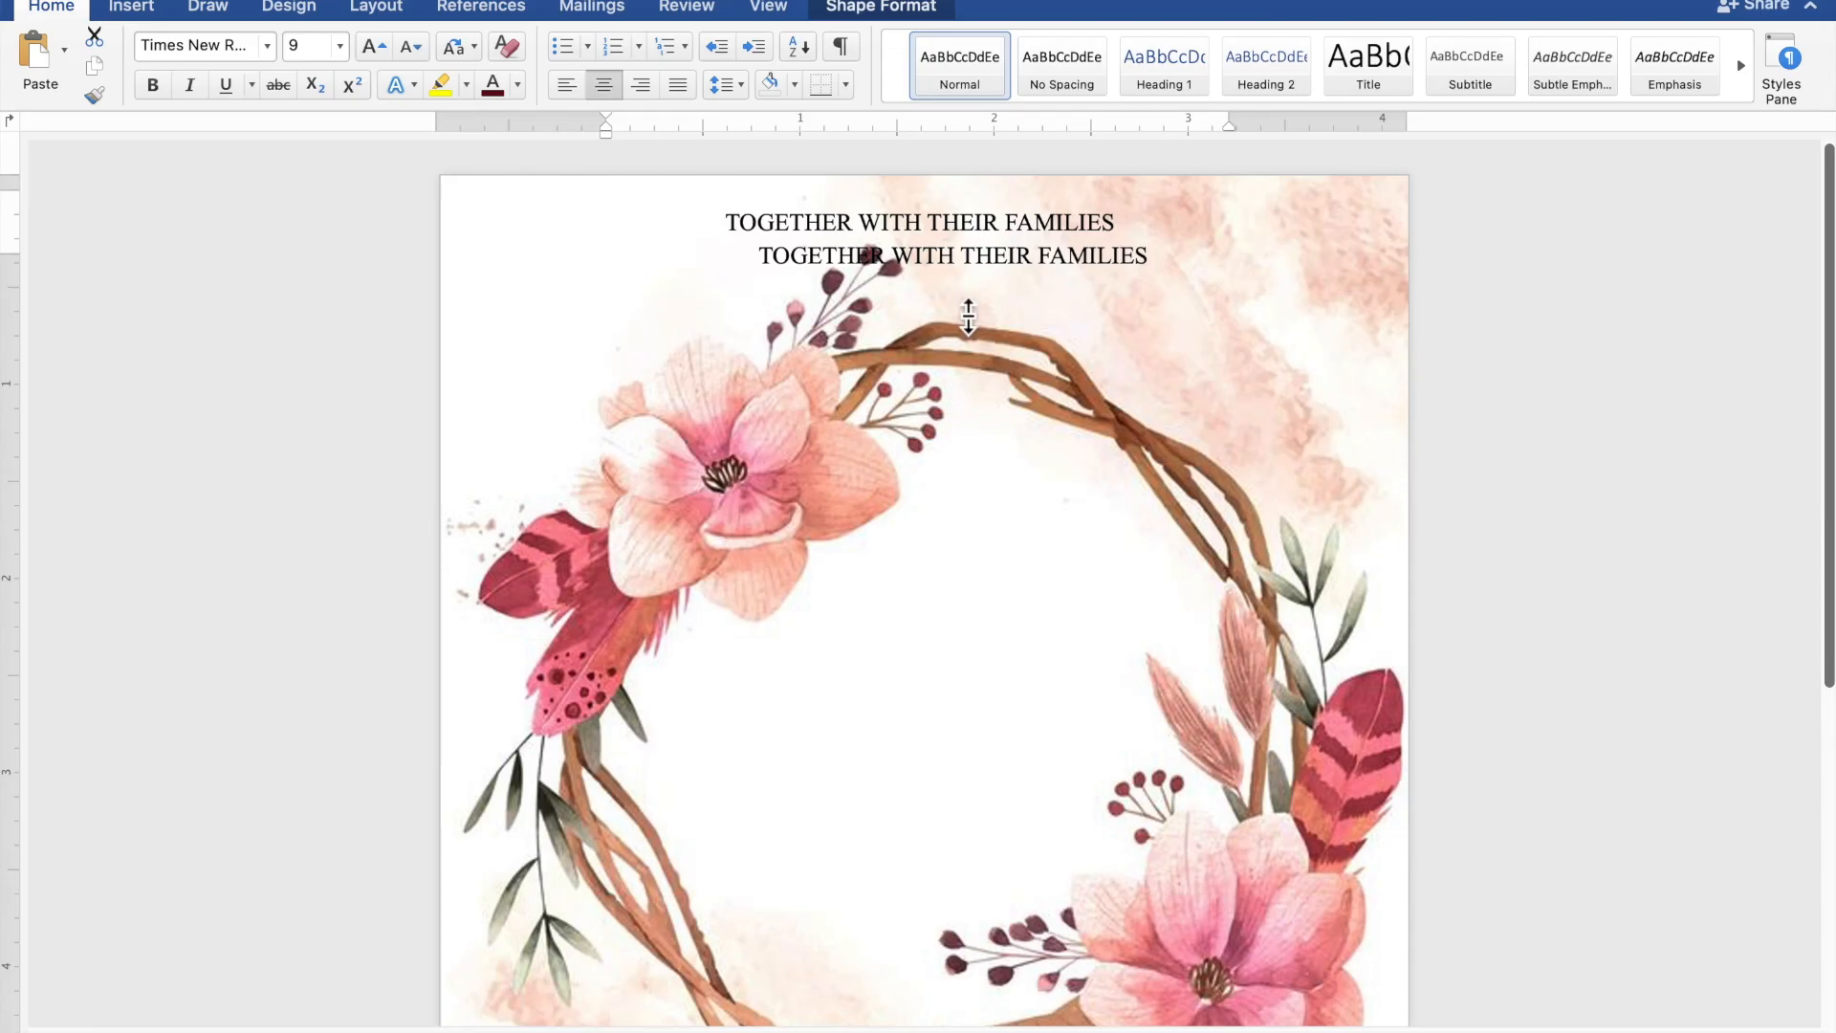
- Move the duplicate box into the wreath centre and replace its text with the groom's name
left_click_drag(962, 277, 948, 942)
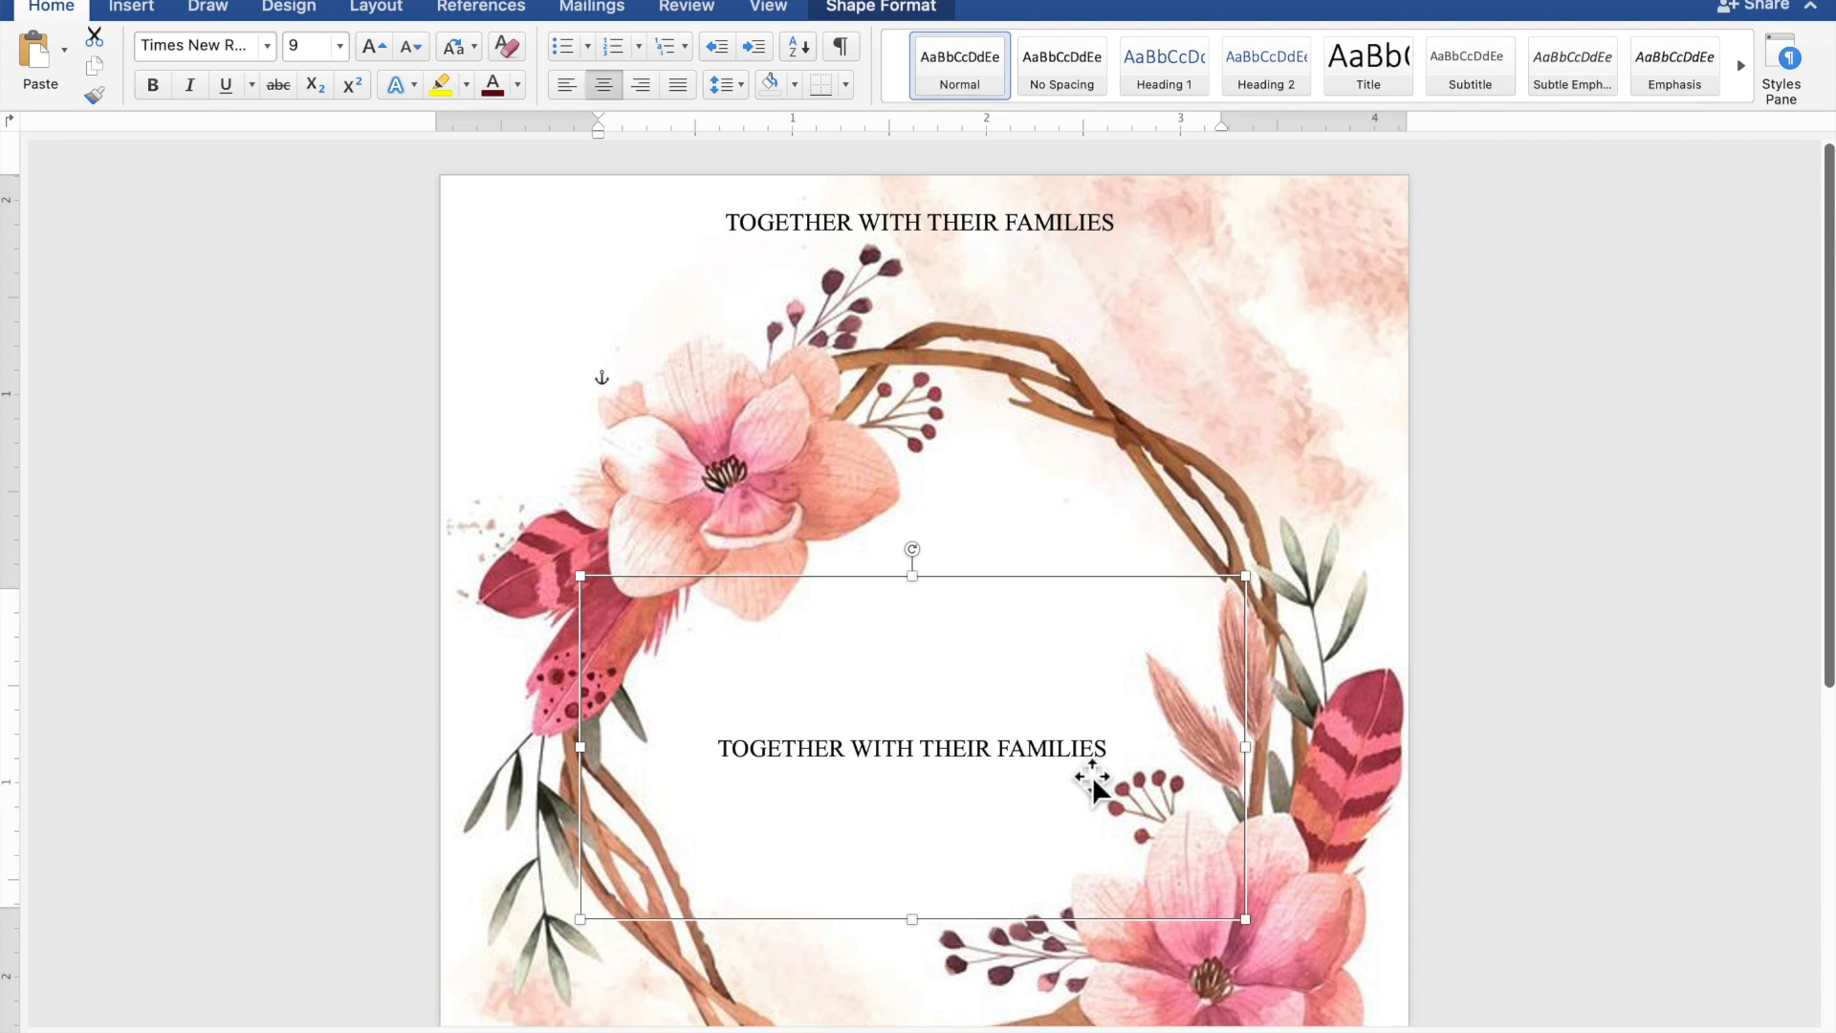
left_click_drag(1115, 751, 756, 763)
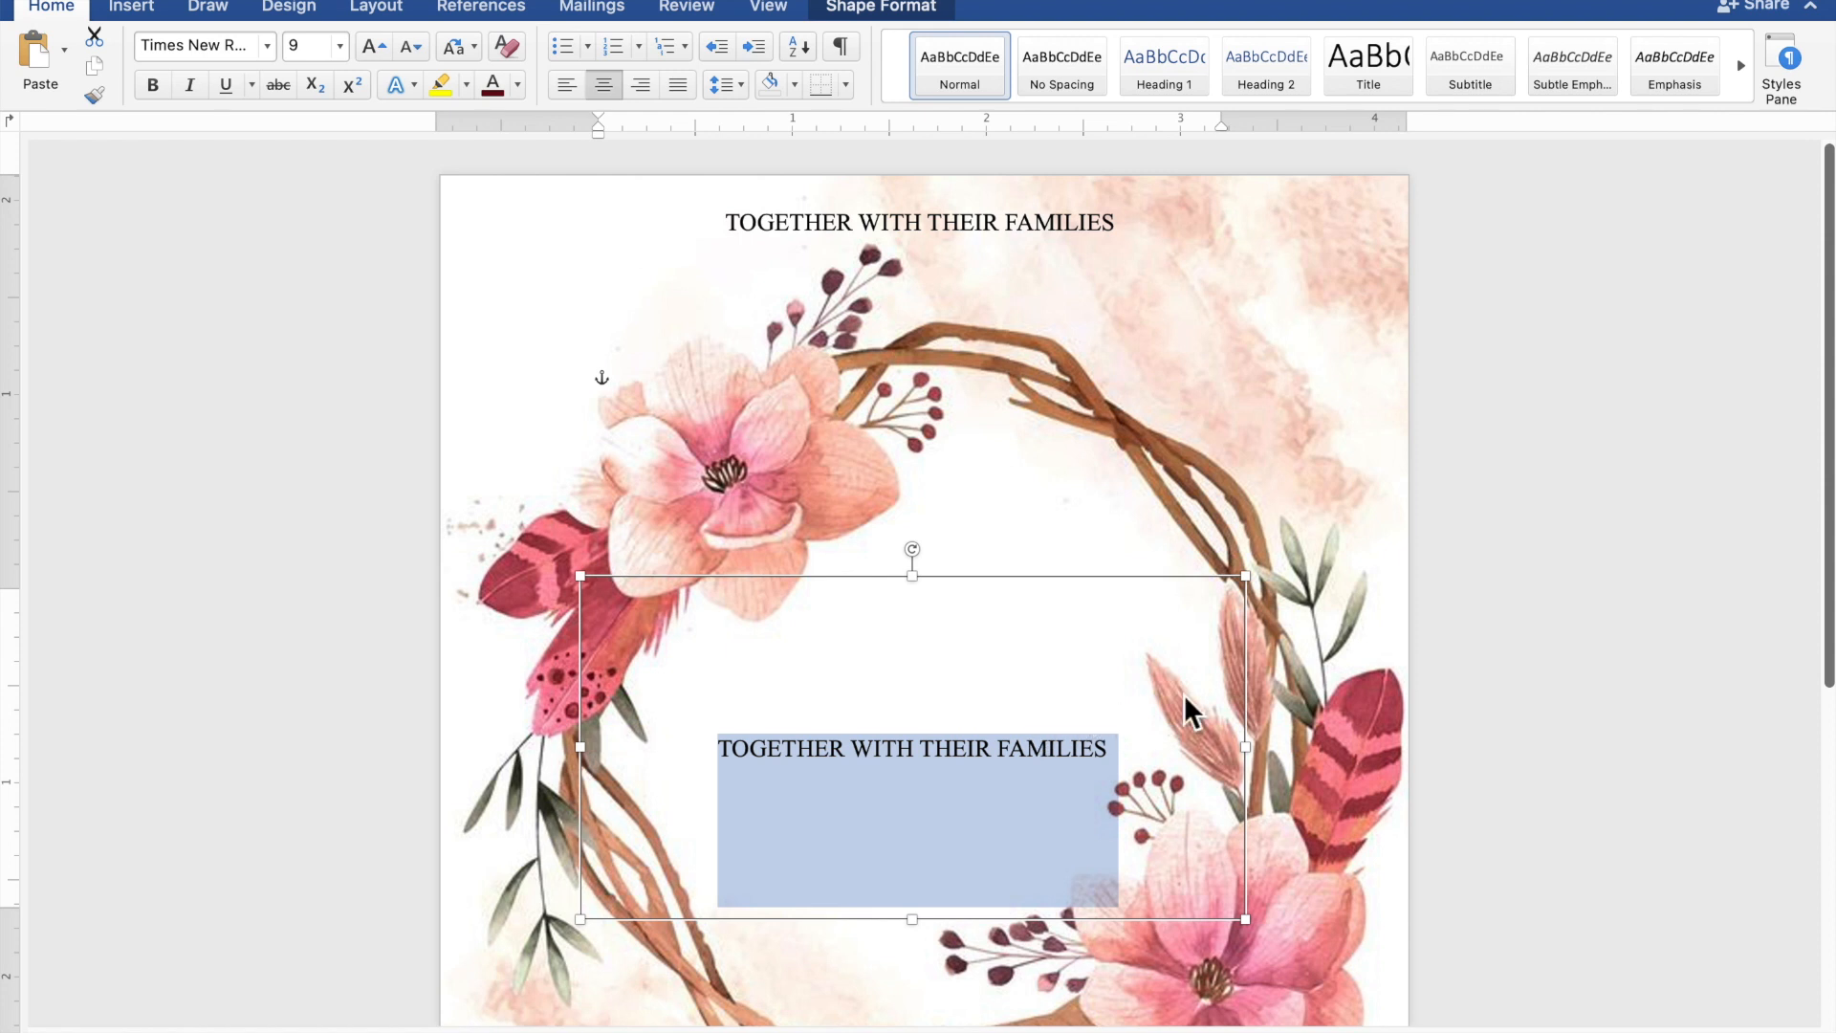
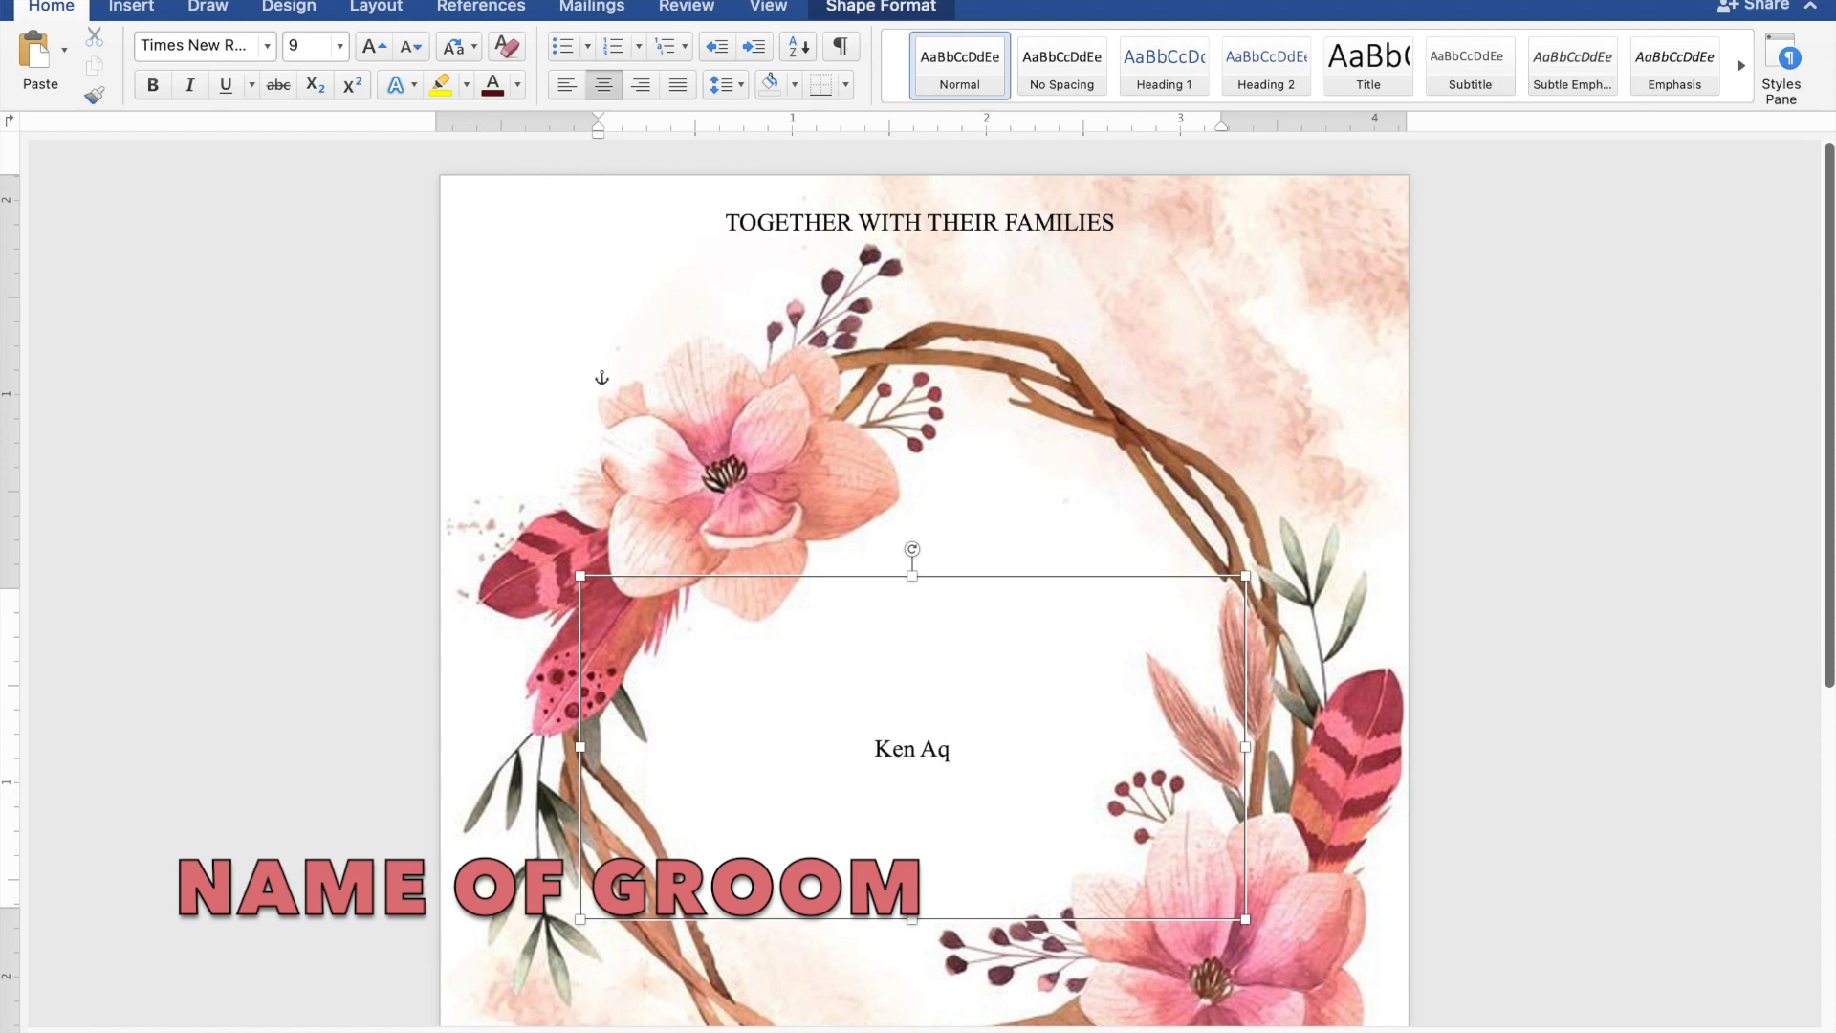
key("Return")
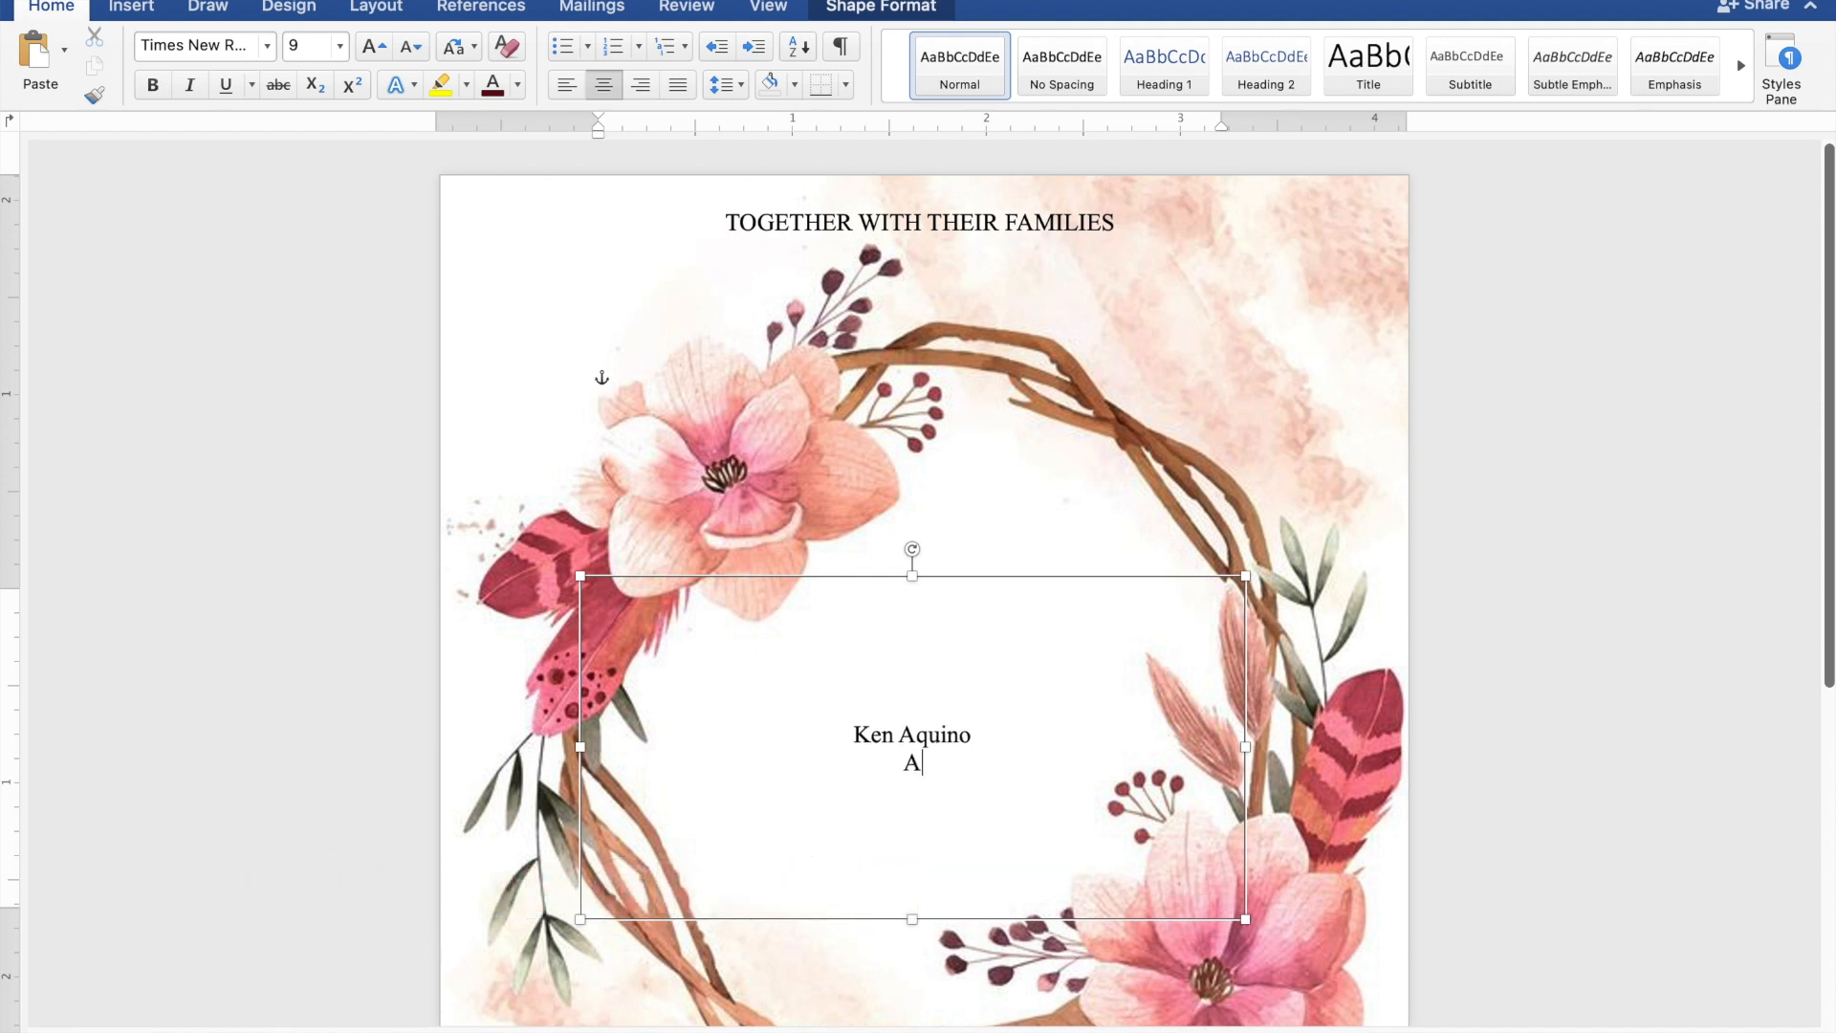
- Add the lines AND and the bride's name, then select both name lines
type("AND")
key("Return")
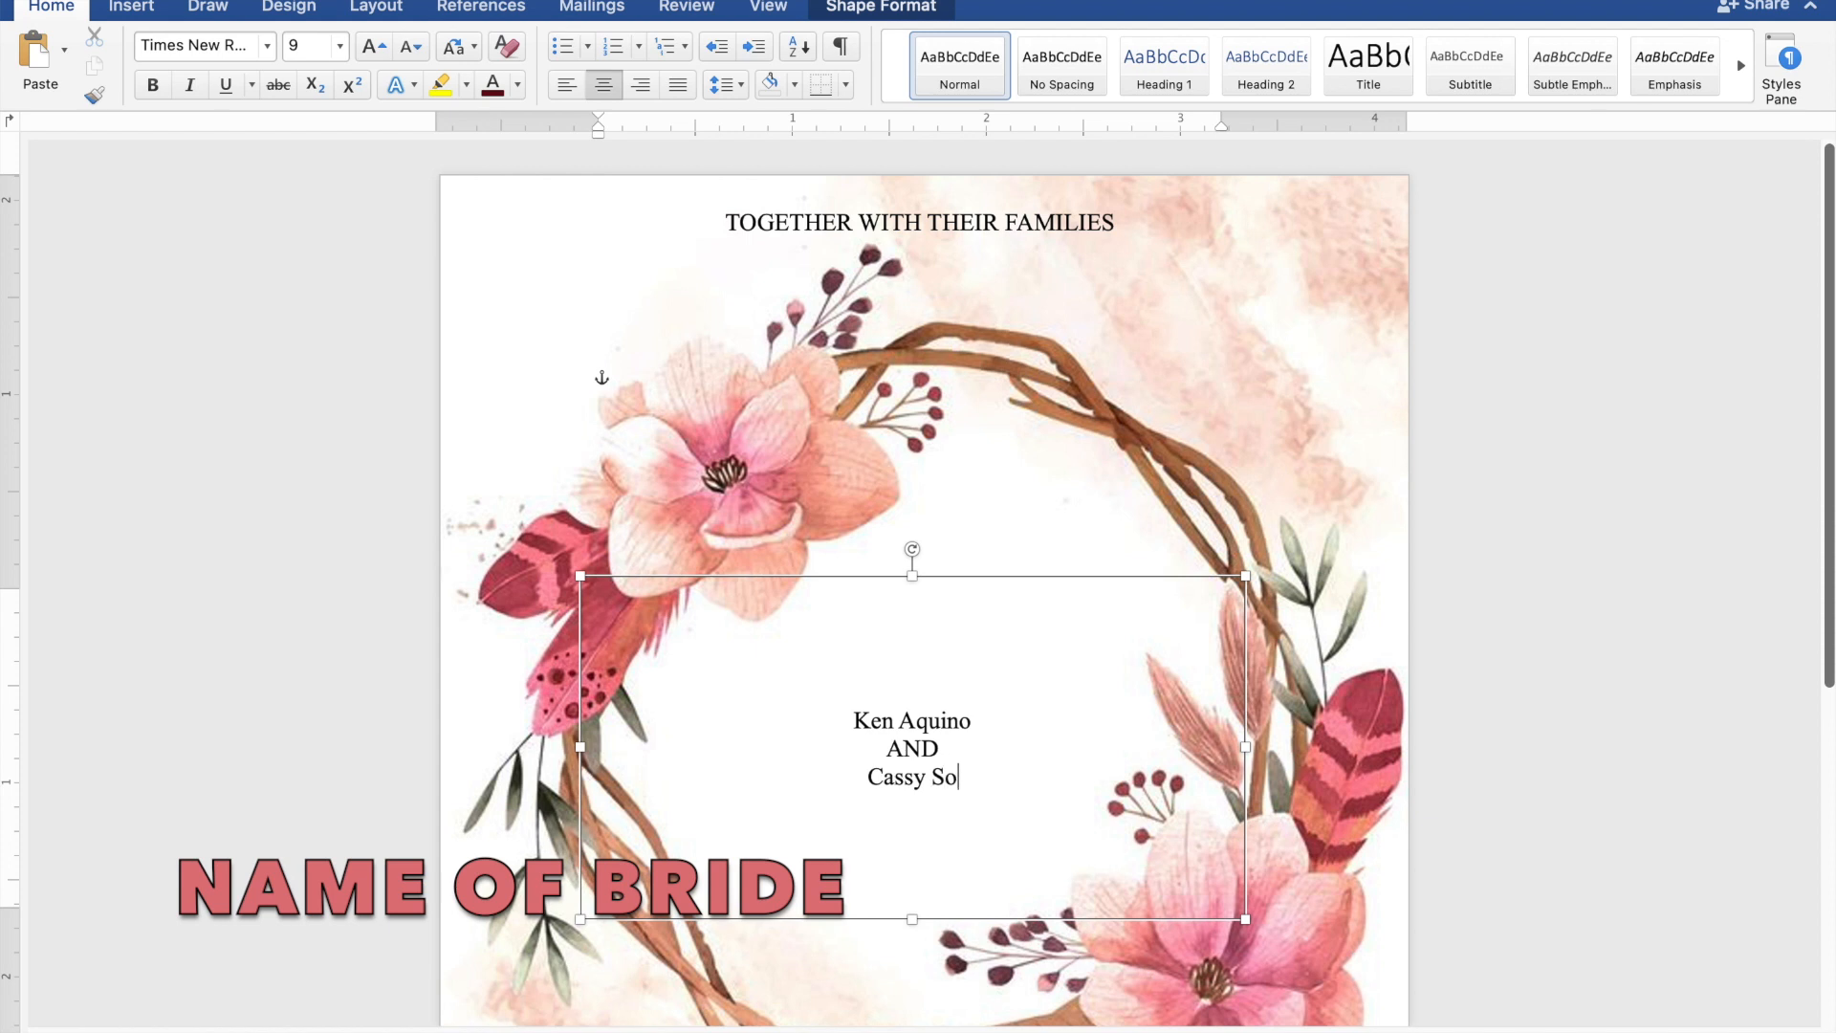
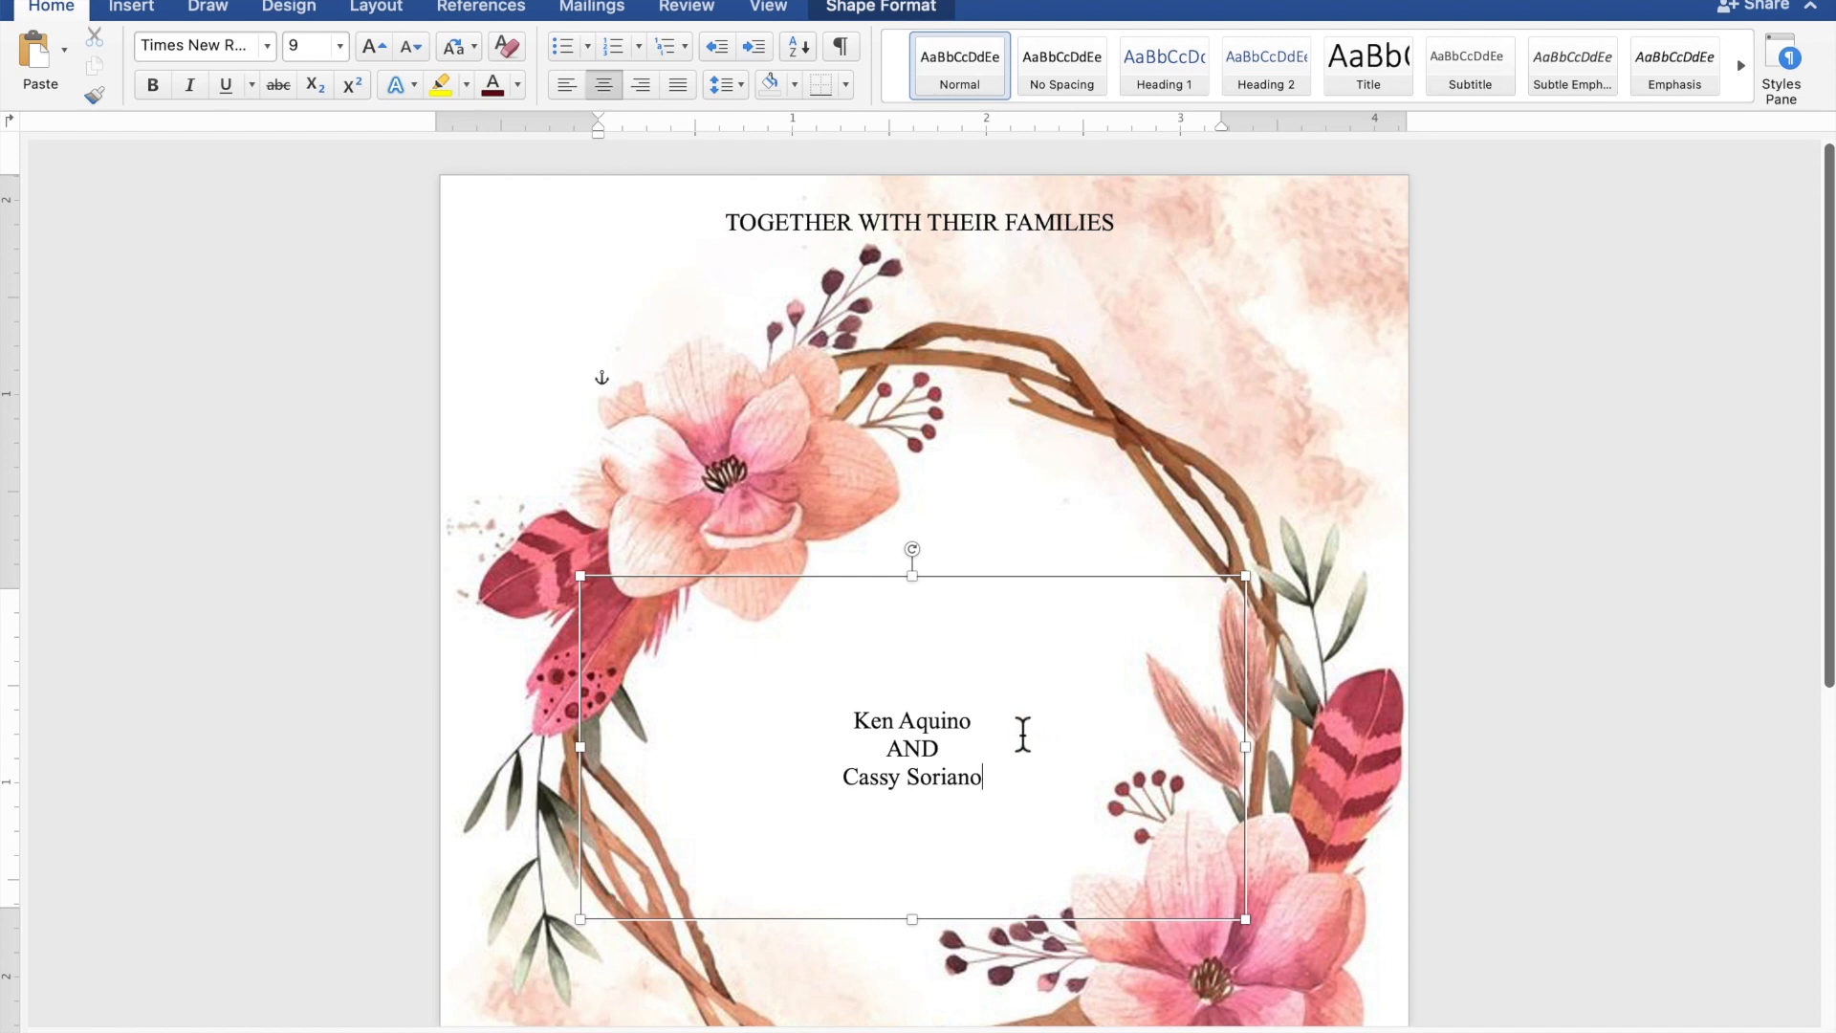
left_click_drag(988, 731, 859, 721)
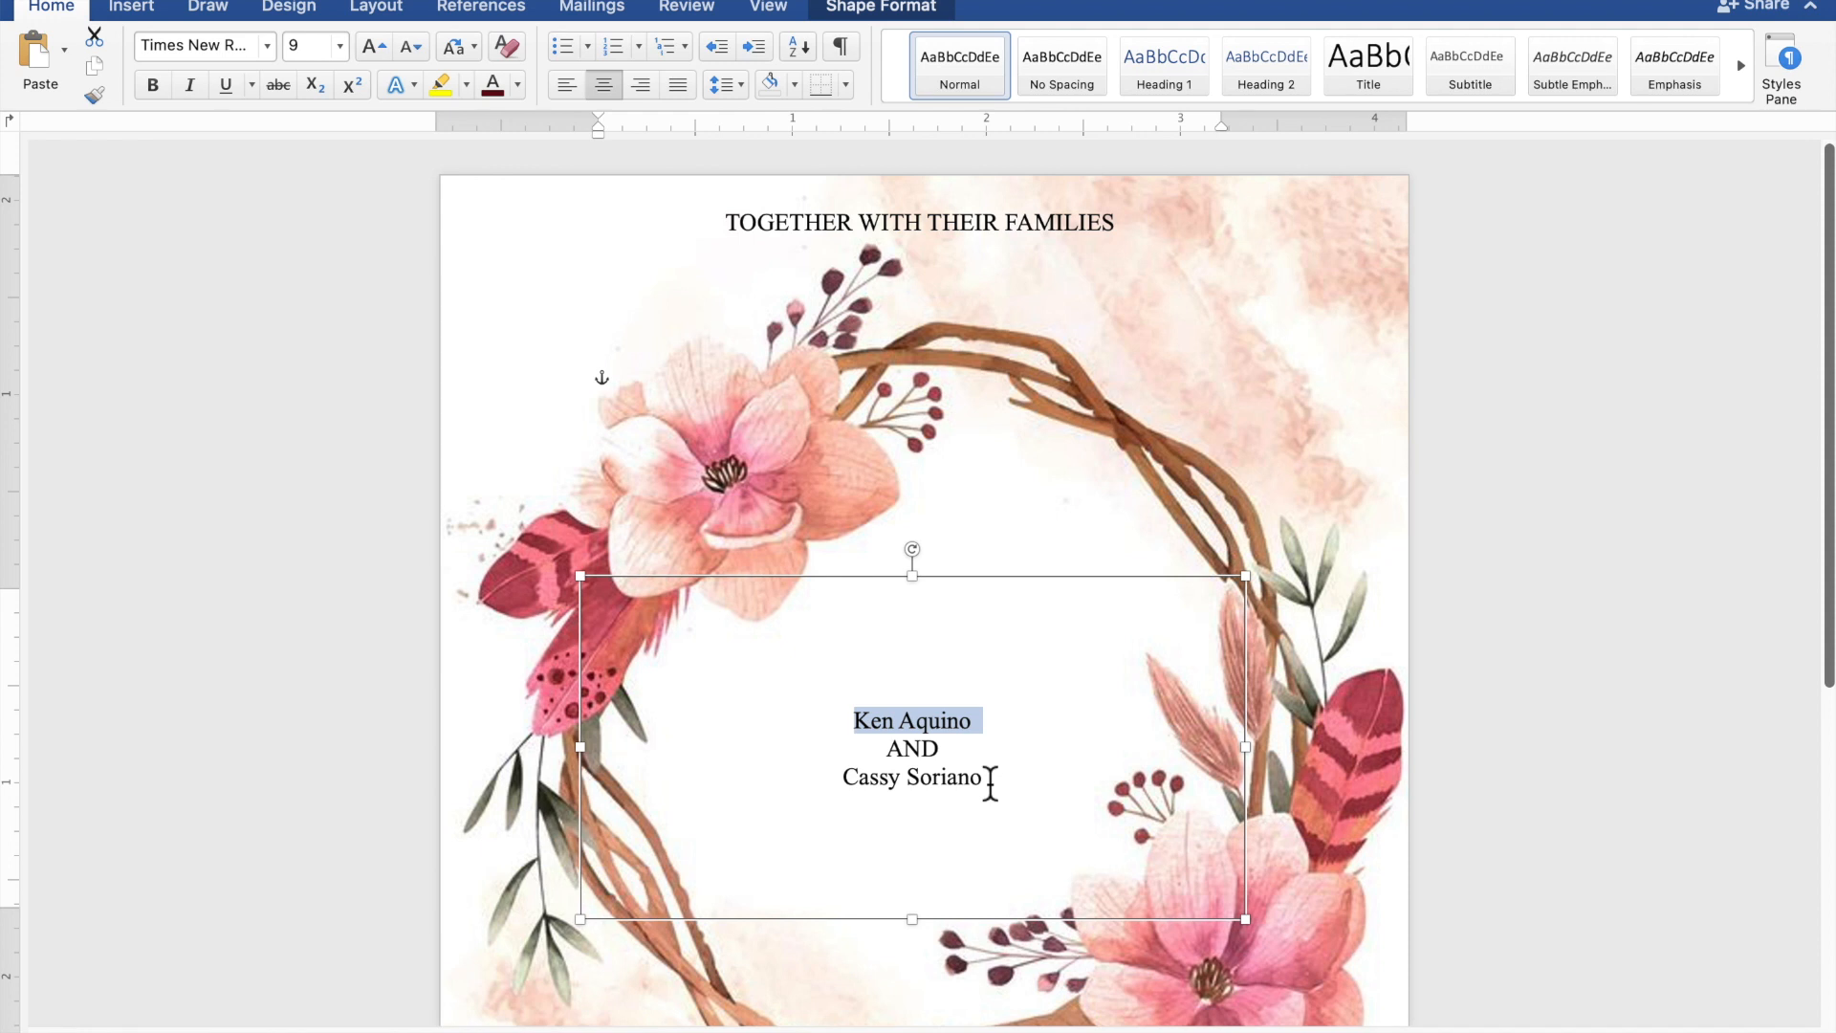
left_click_drag(990, 779, 876, 776)
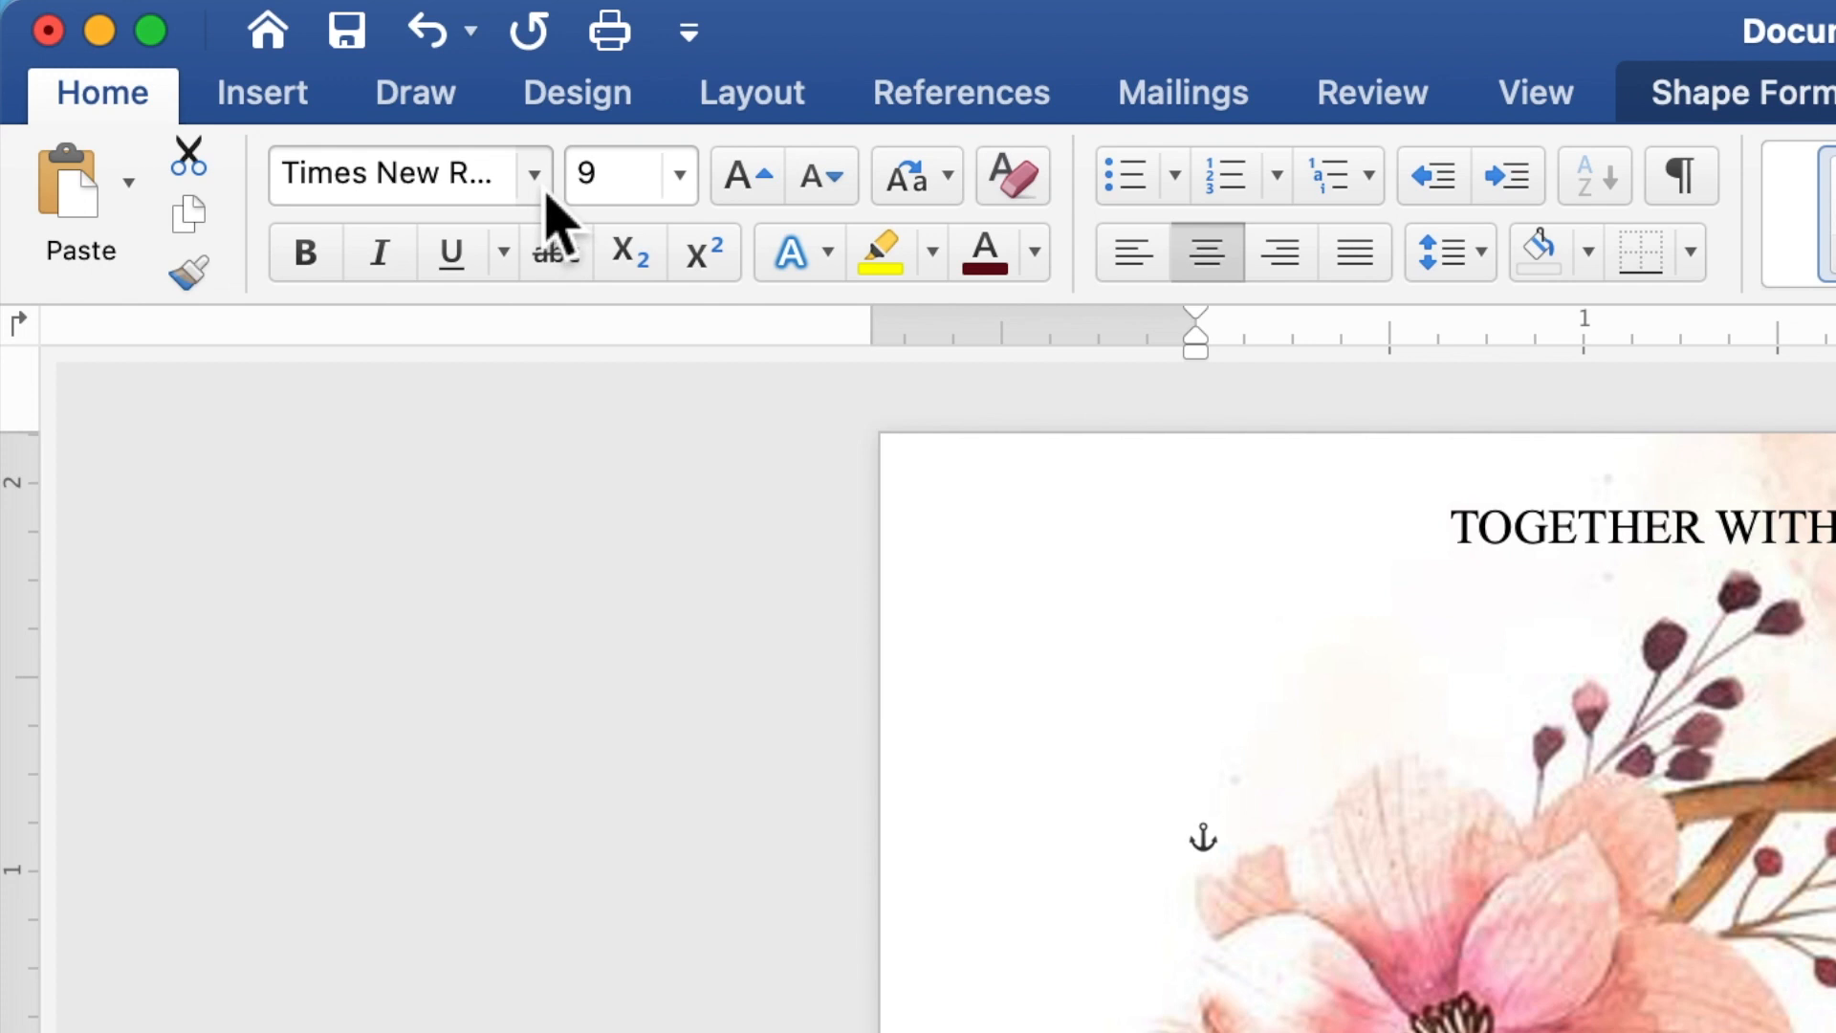
- Style both names in Dark Red Edwardian Script ITC, 35 pt, and nudge the box slightly left
left_click(546, 194)
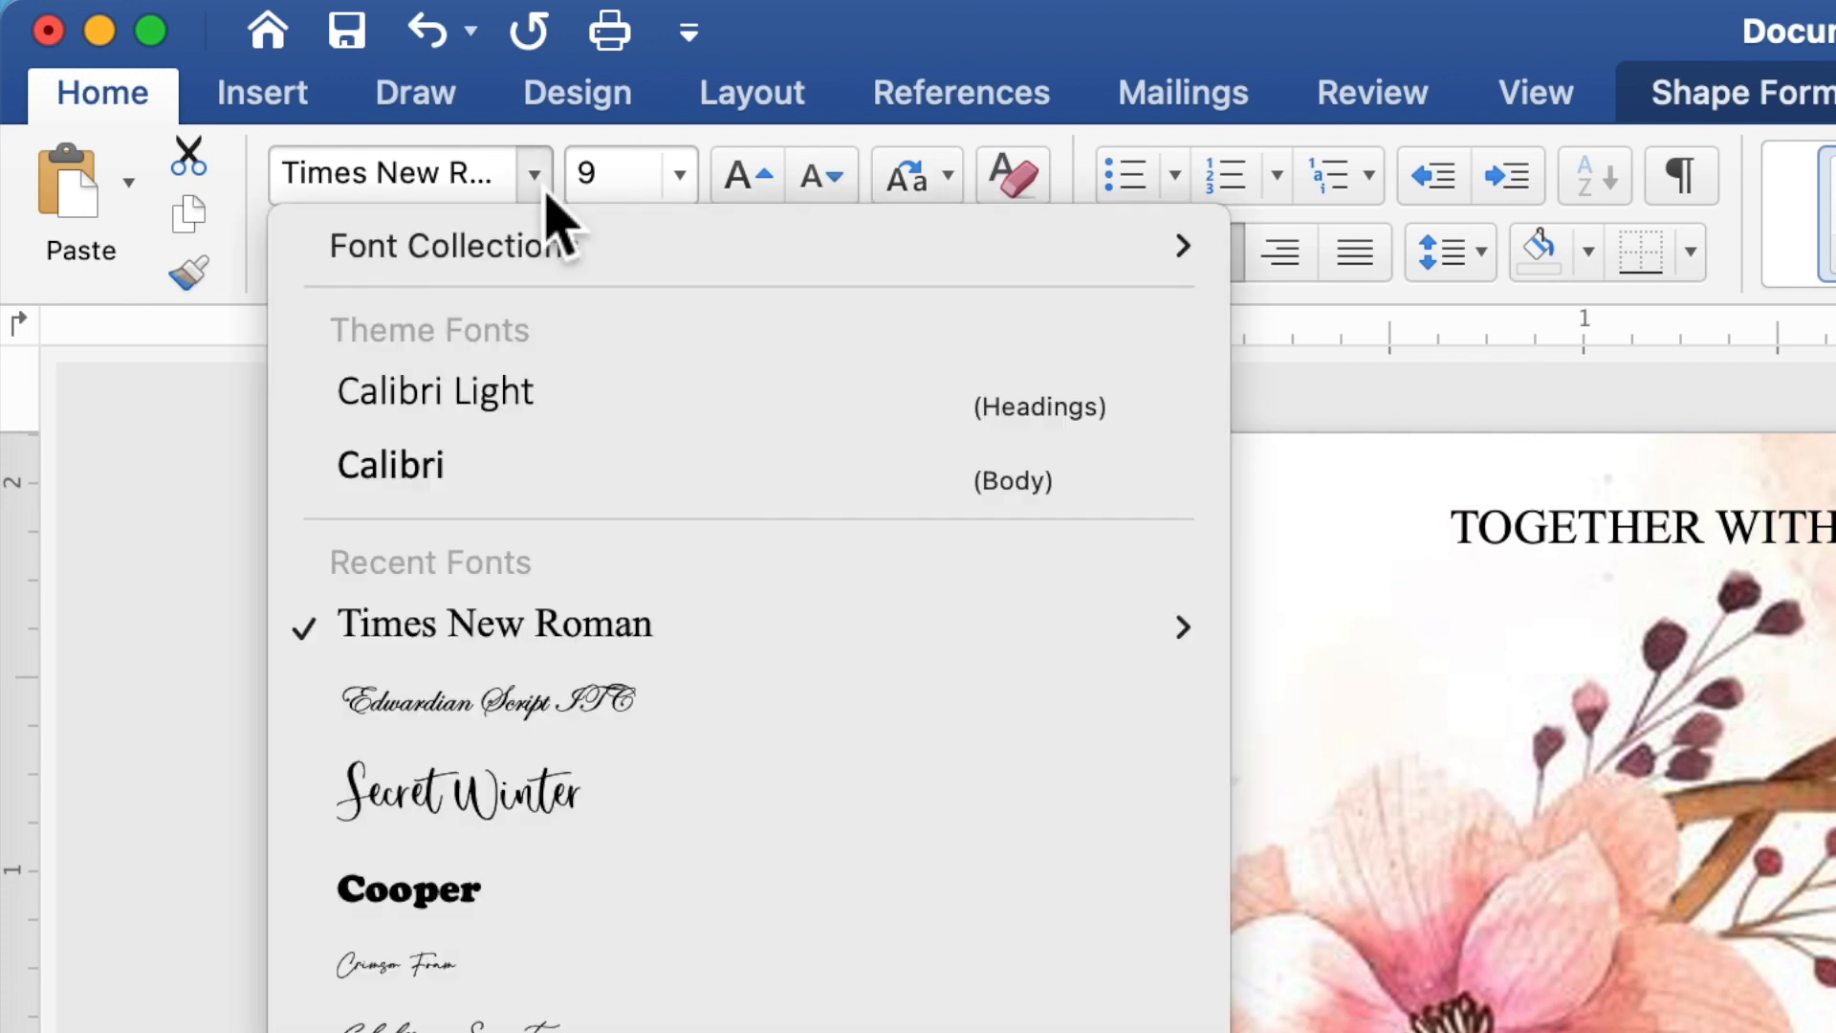
left_click(538, 703)
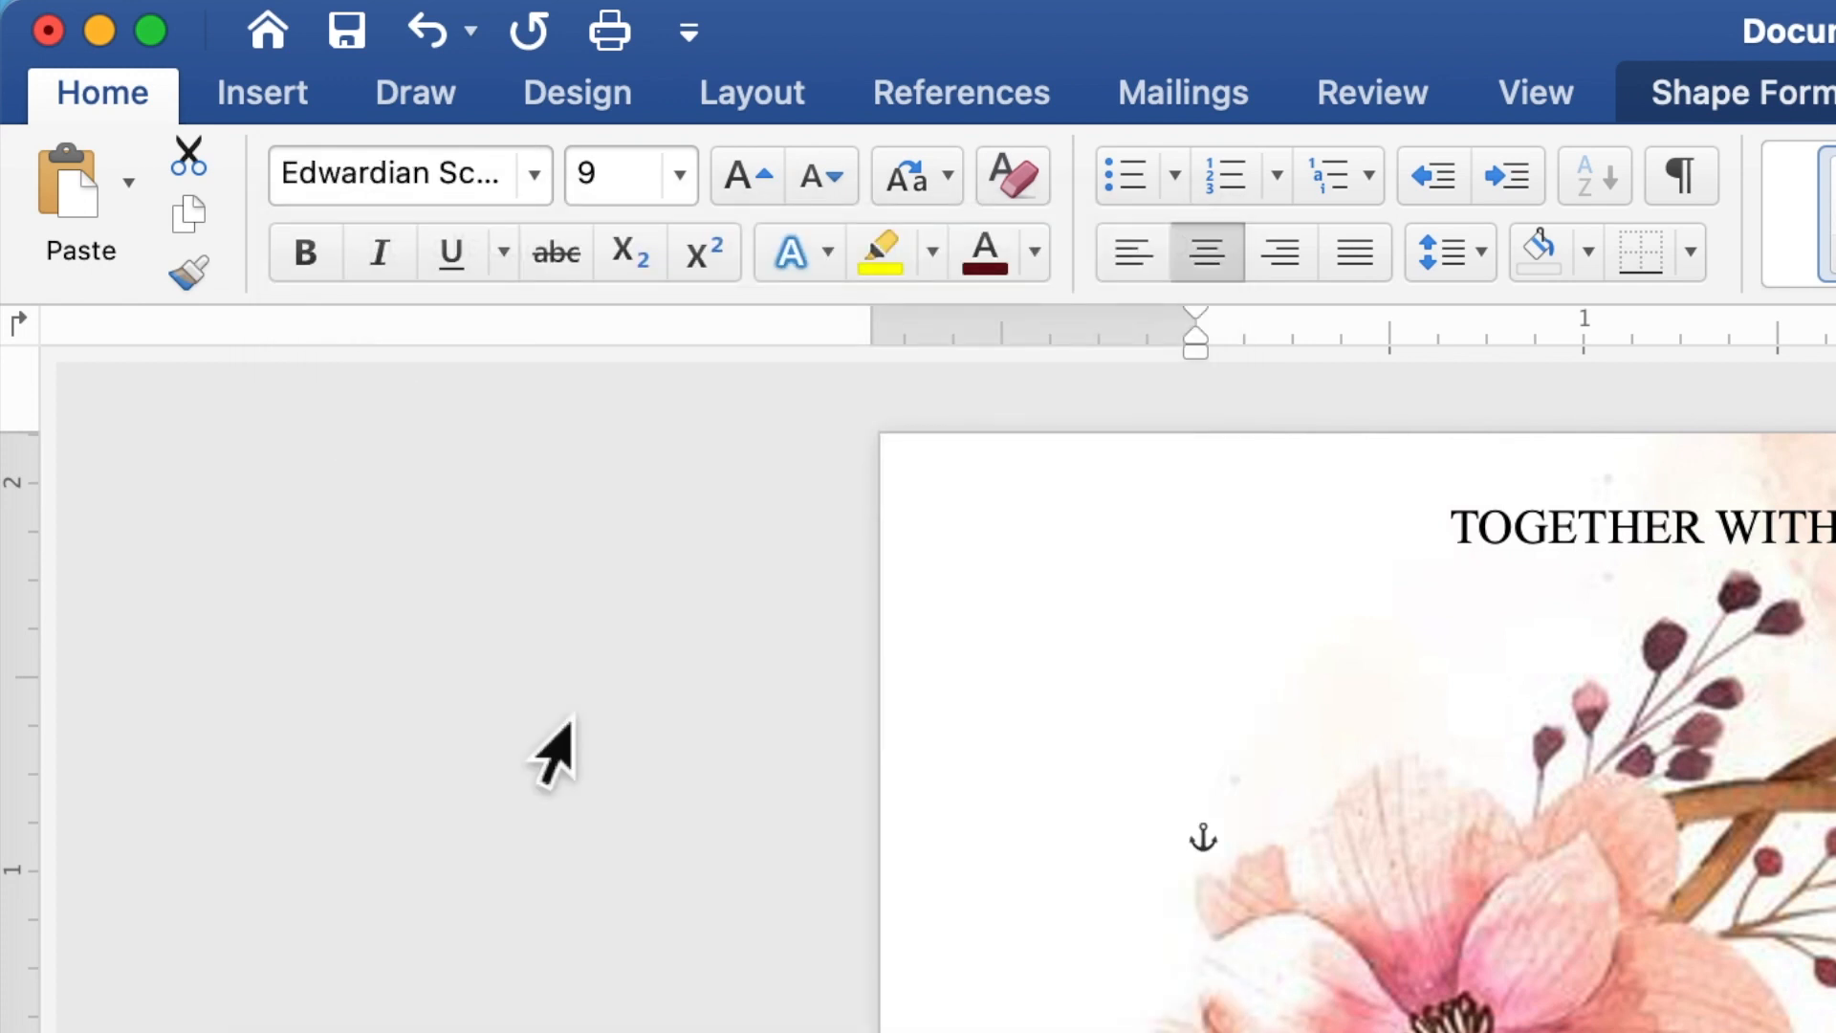
left_click(590, 187)
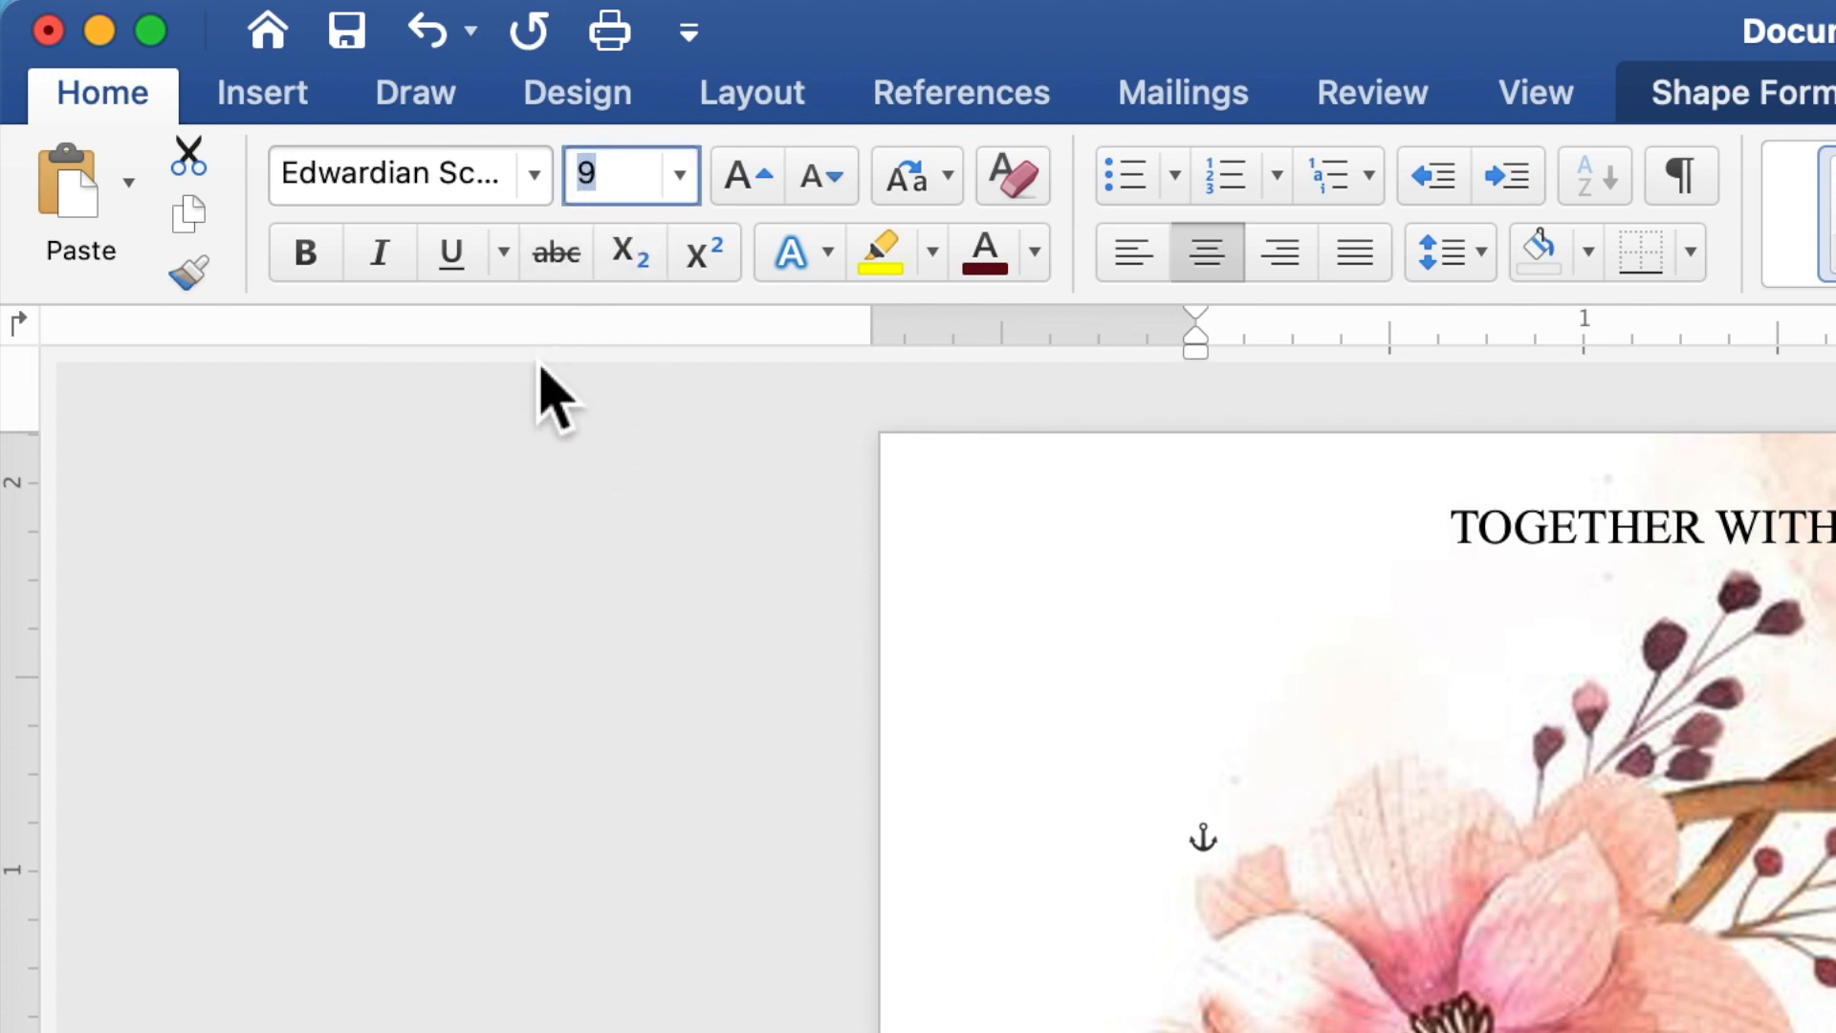
type("35")
key("Return")
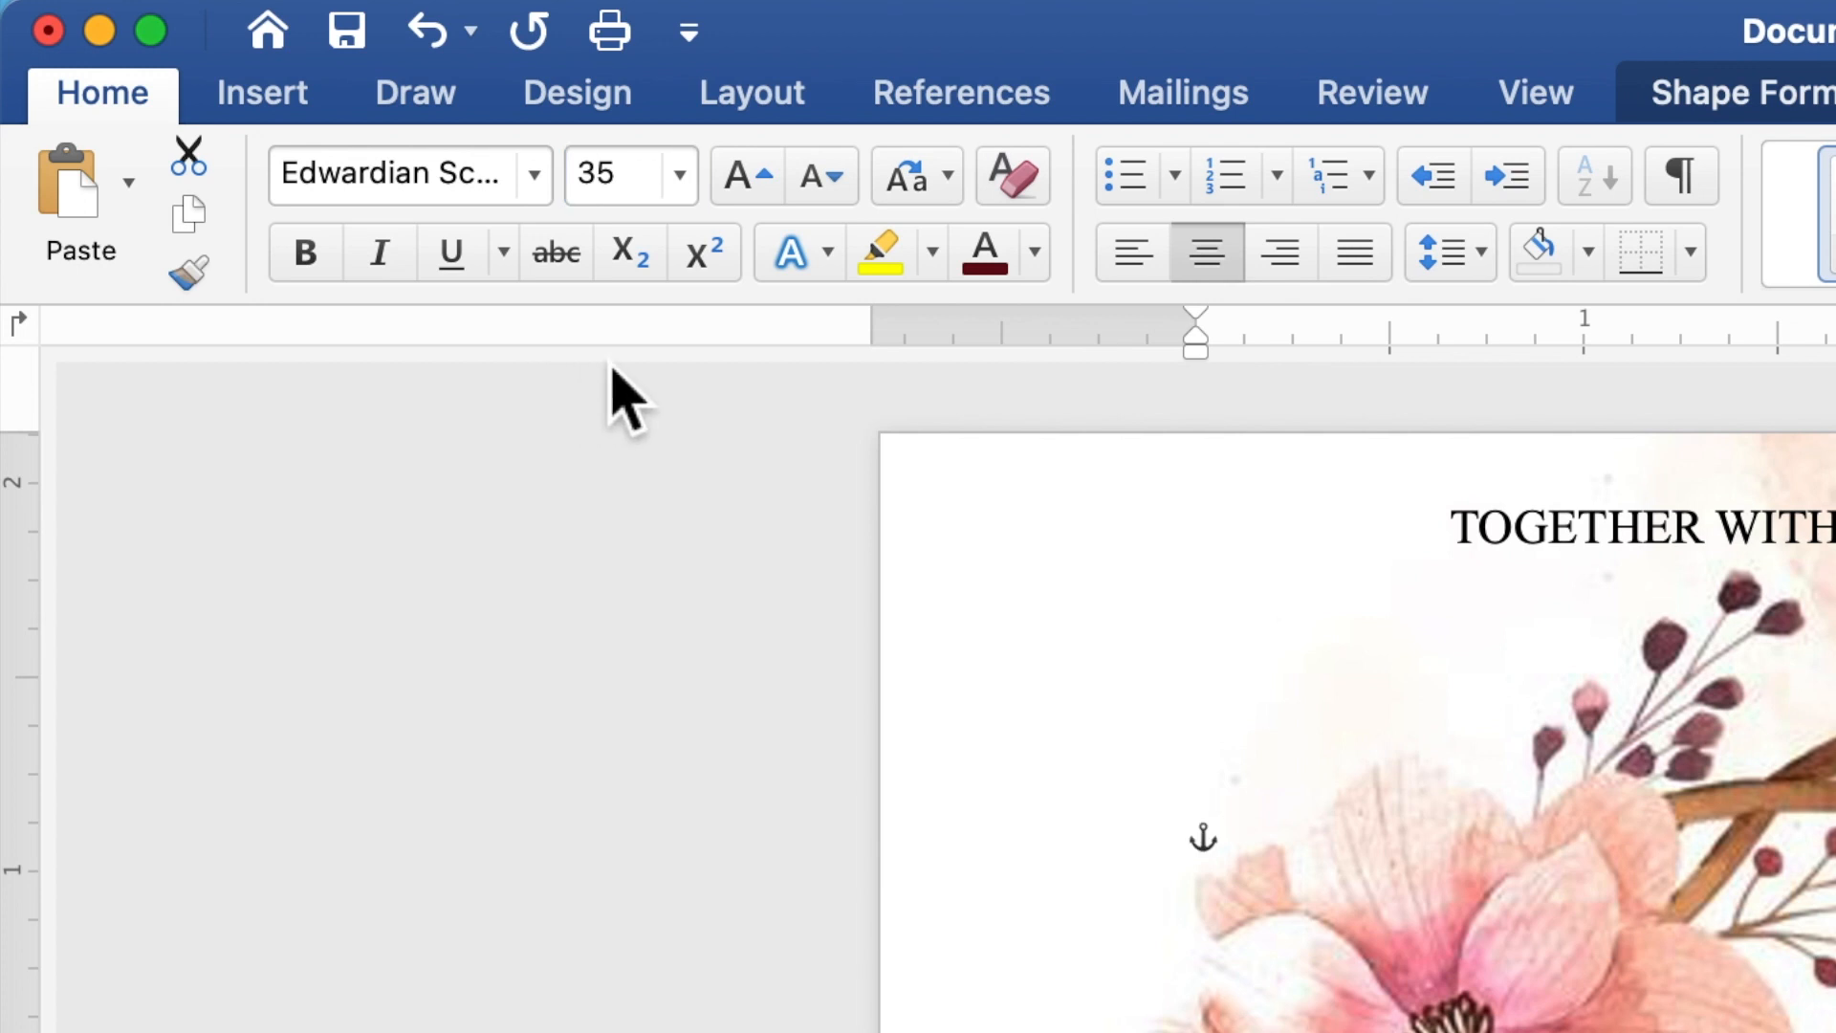
left_click(1035, 252)
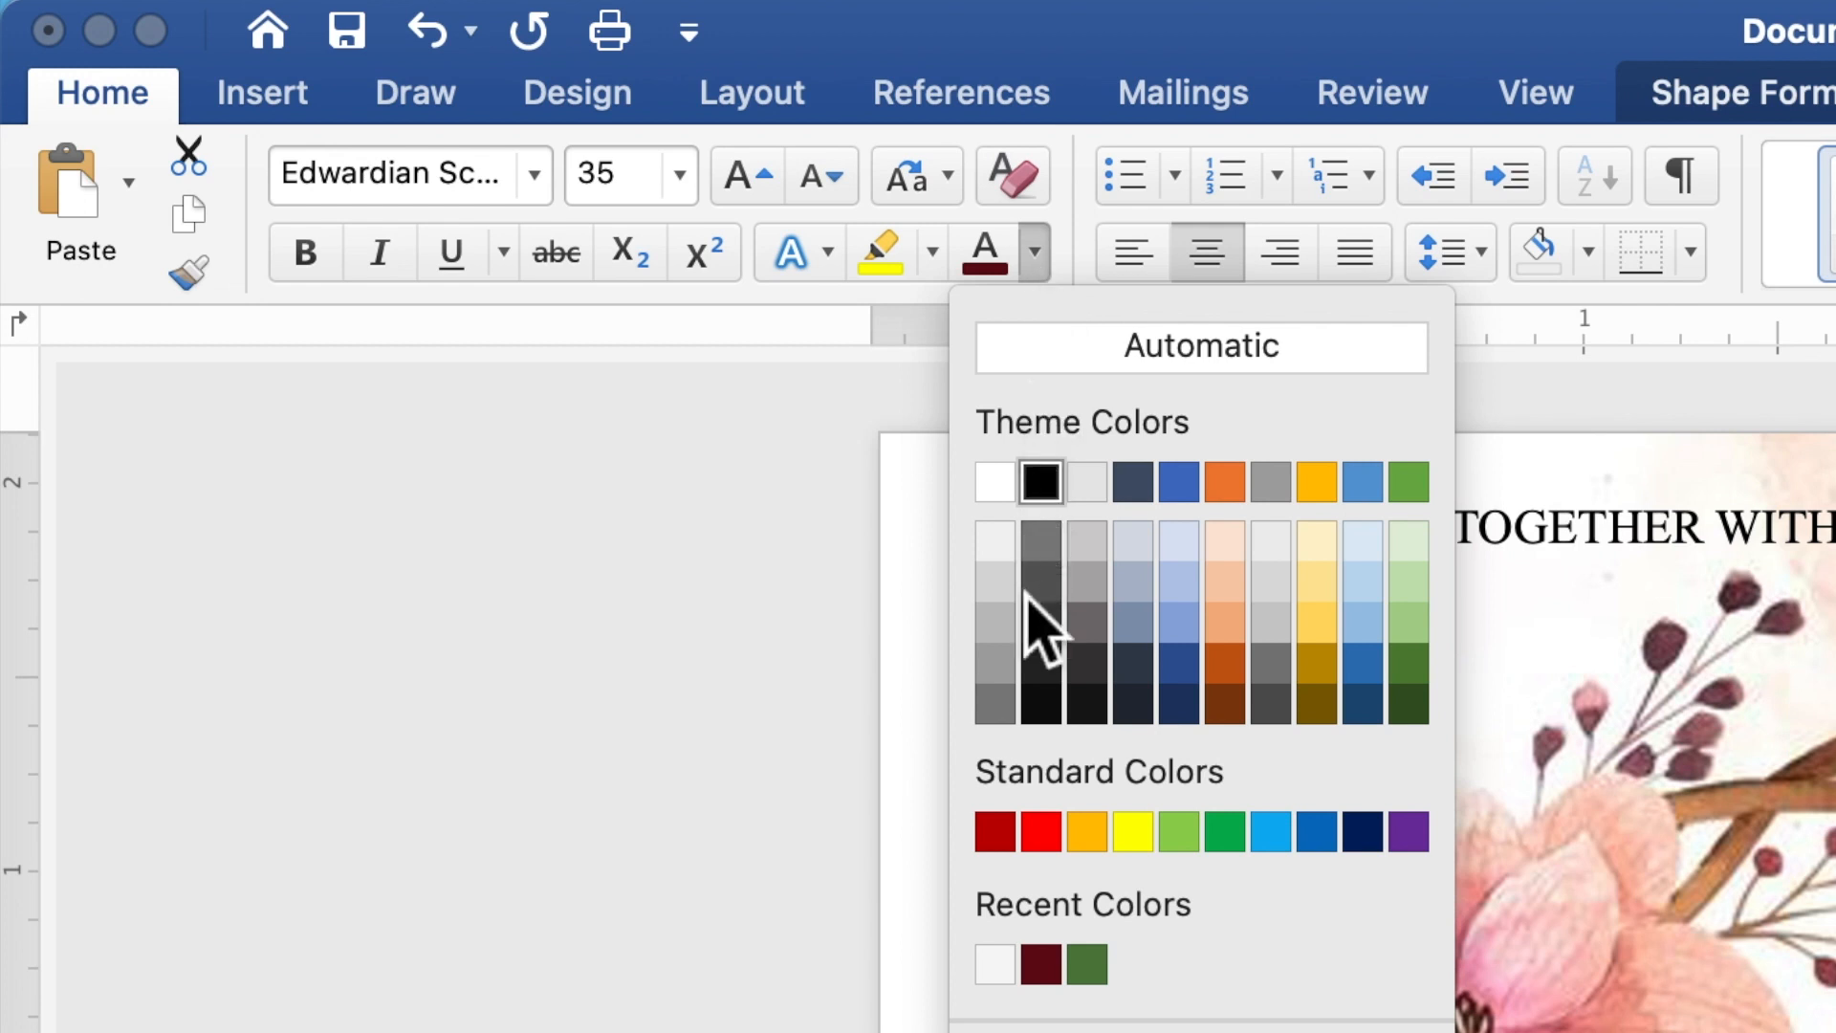
left_click(998, 842)
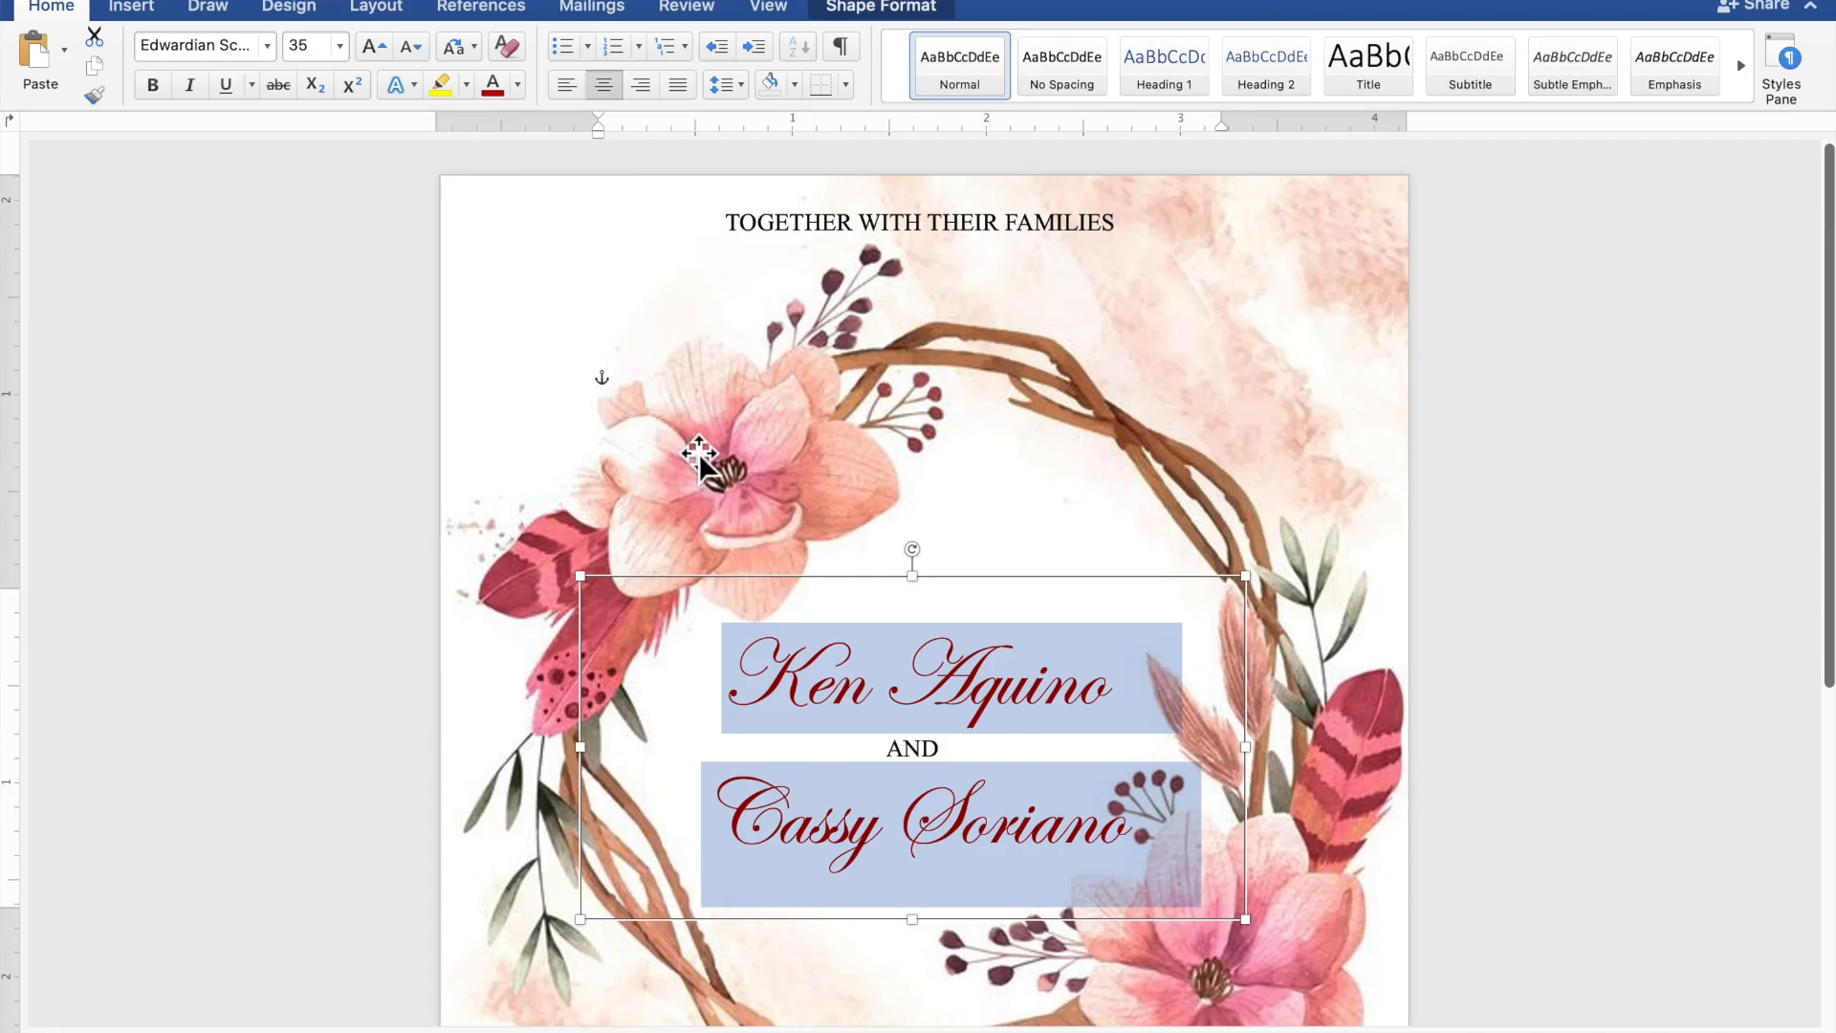
left_click(964, 598)
left_click_drag(963, 594, 960, 593)
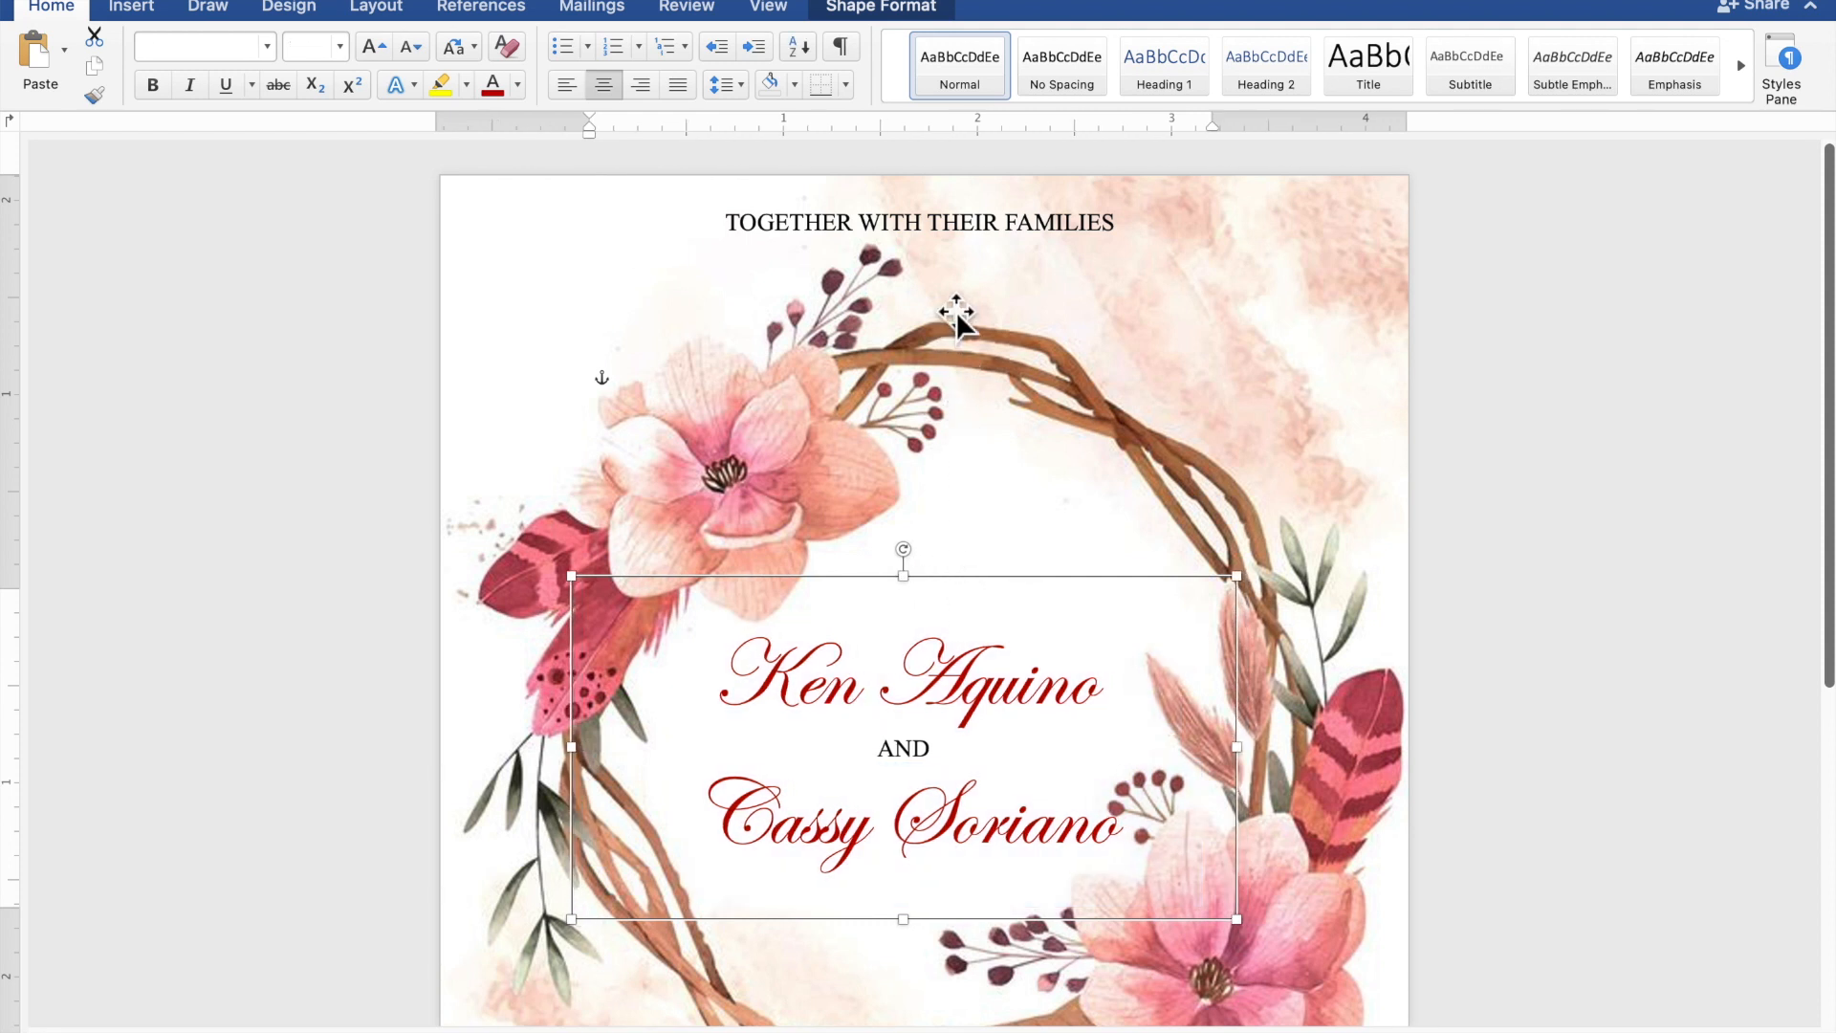
- Copy the TOGETHER WITH THEIR FAMILIES box and place the duplicate below the wreath at the page bottom
left_click(955, 242)
right_click(949, 239)
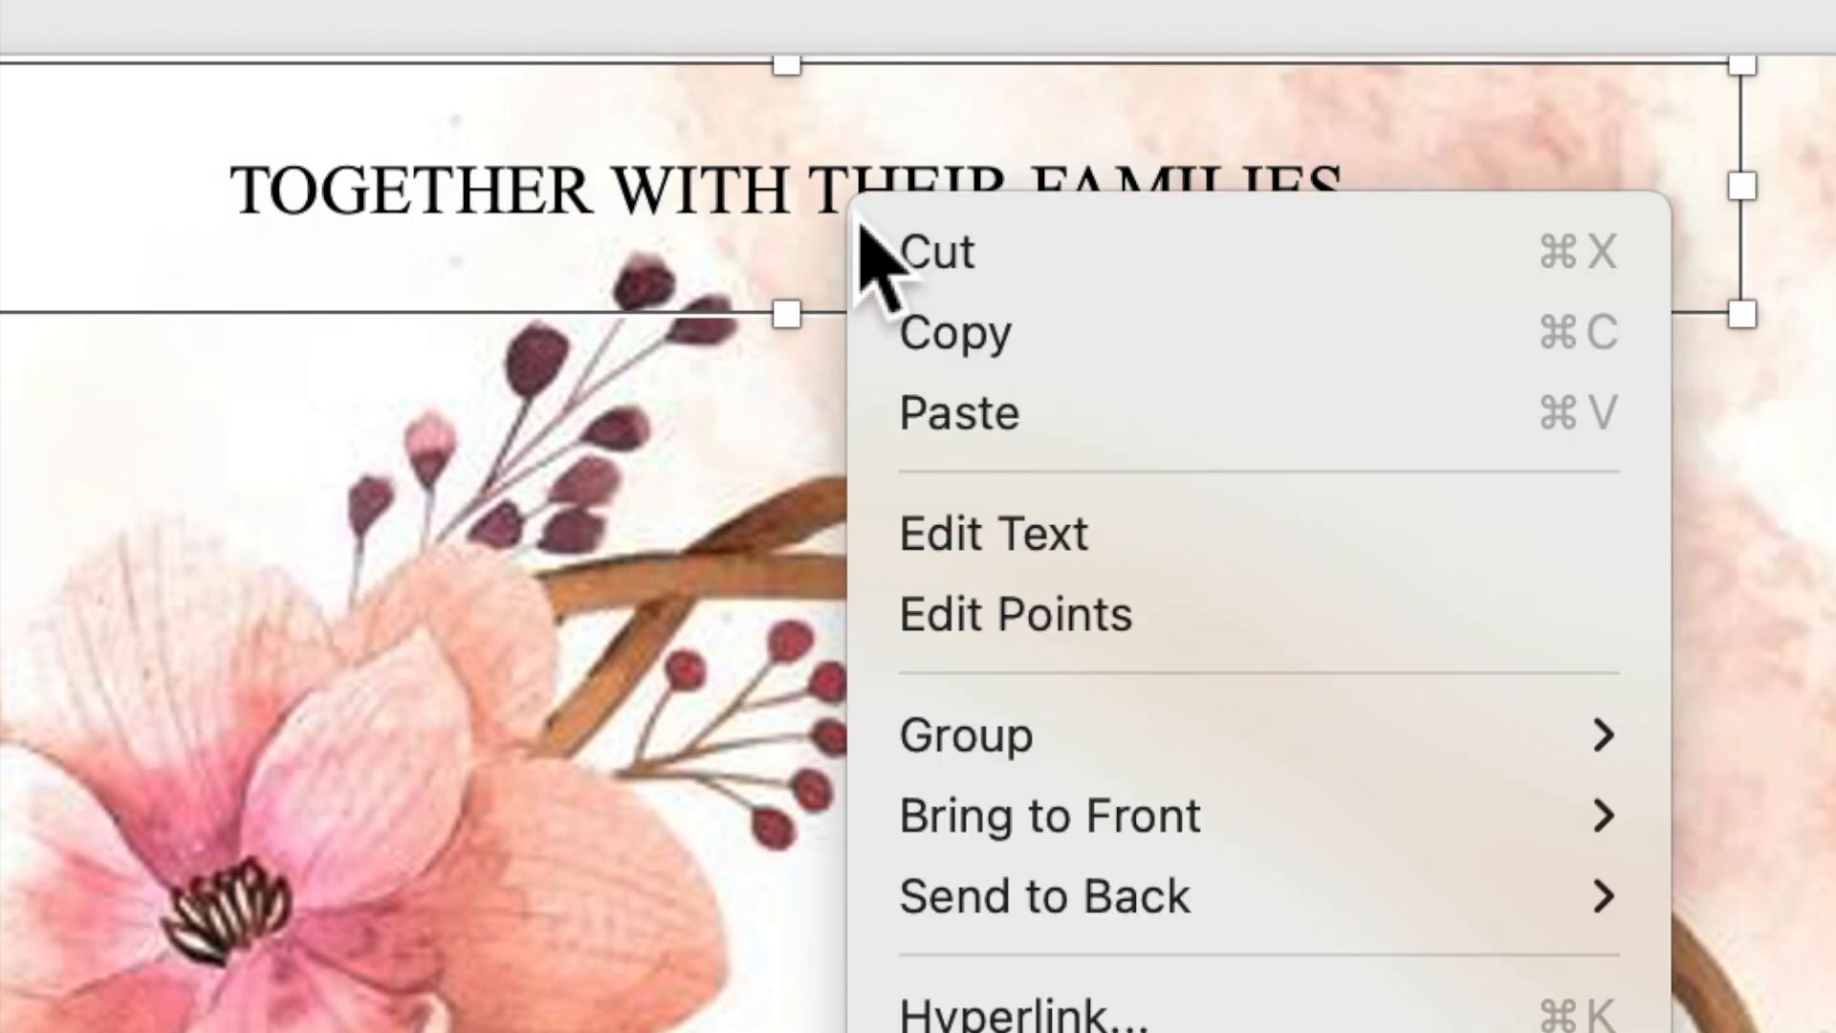
left_click(937, 346)
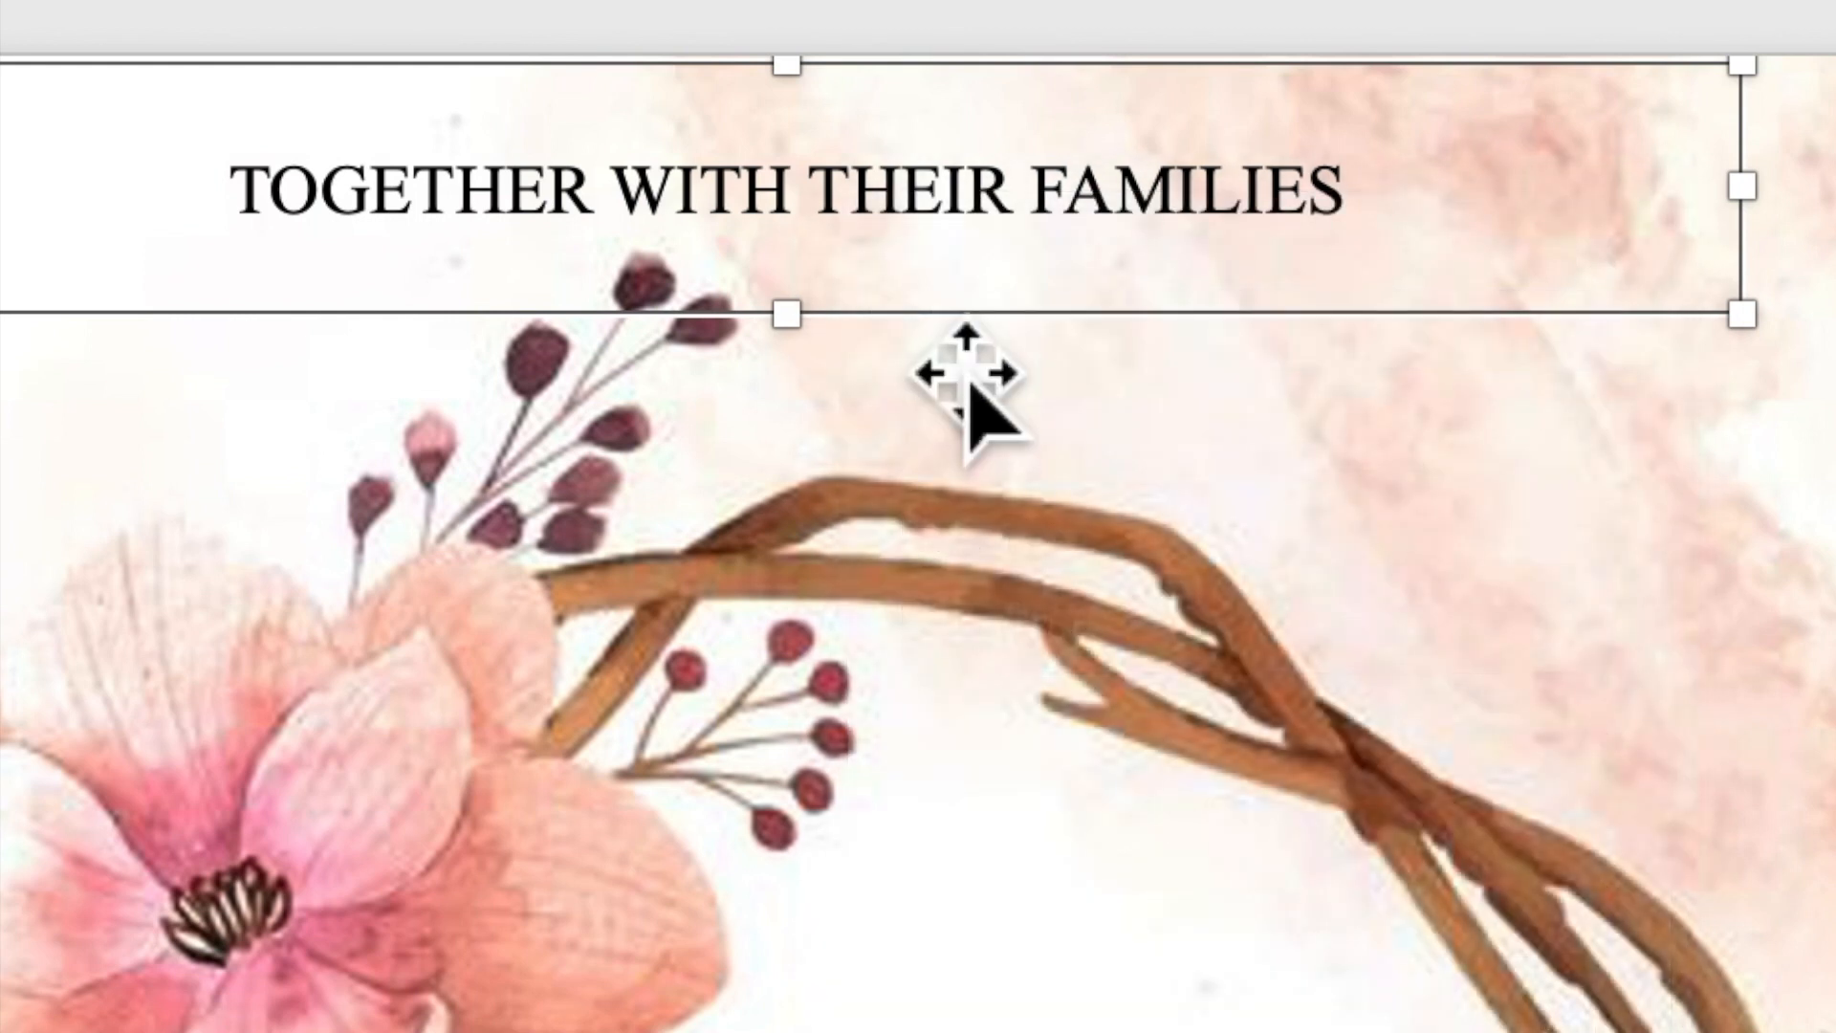
right_click(876, 205)
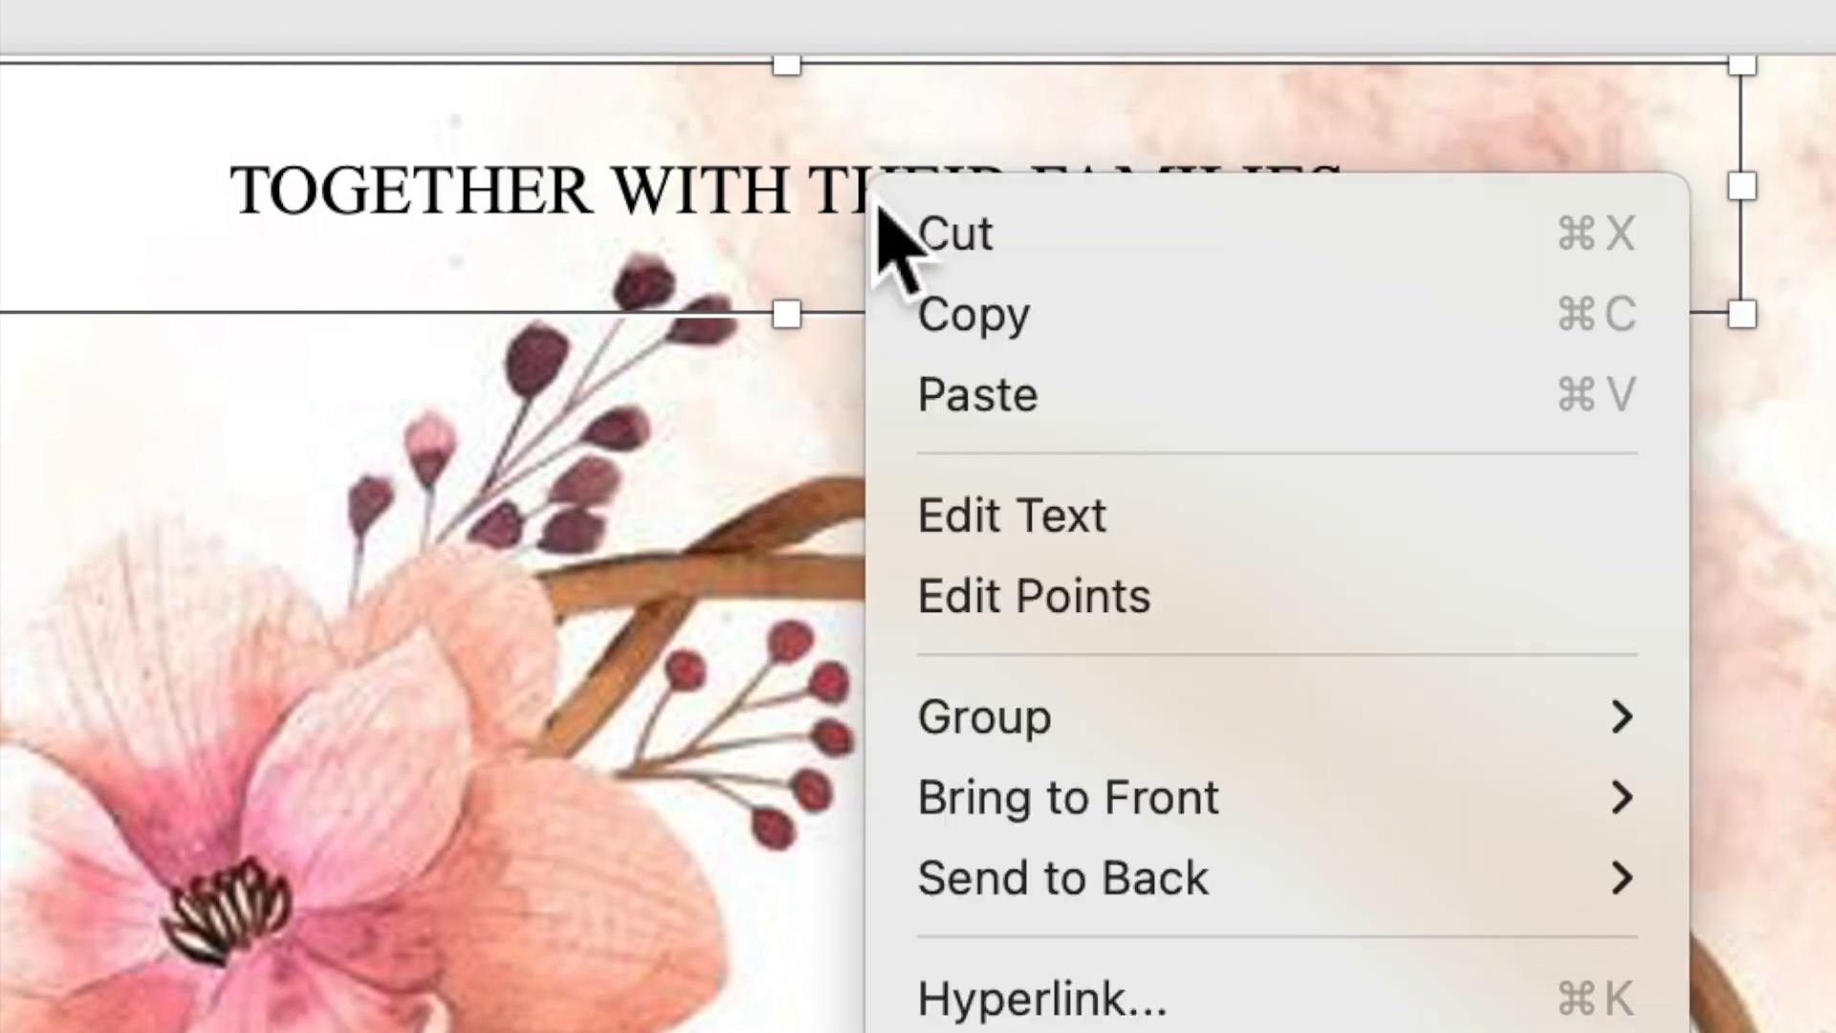
left_click(970, 397)
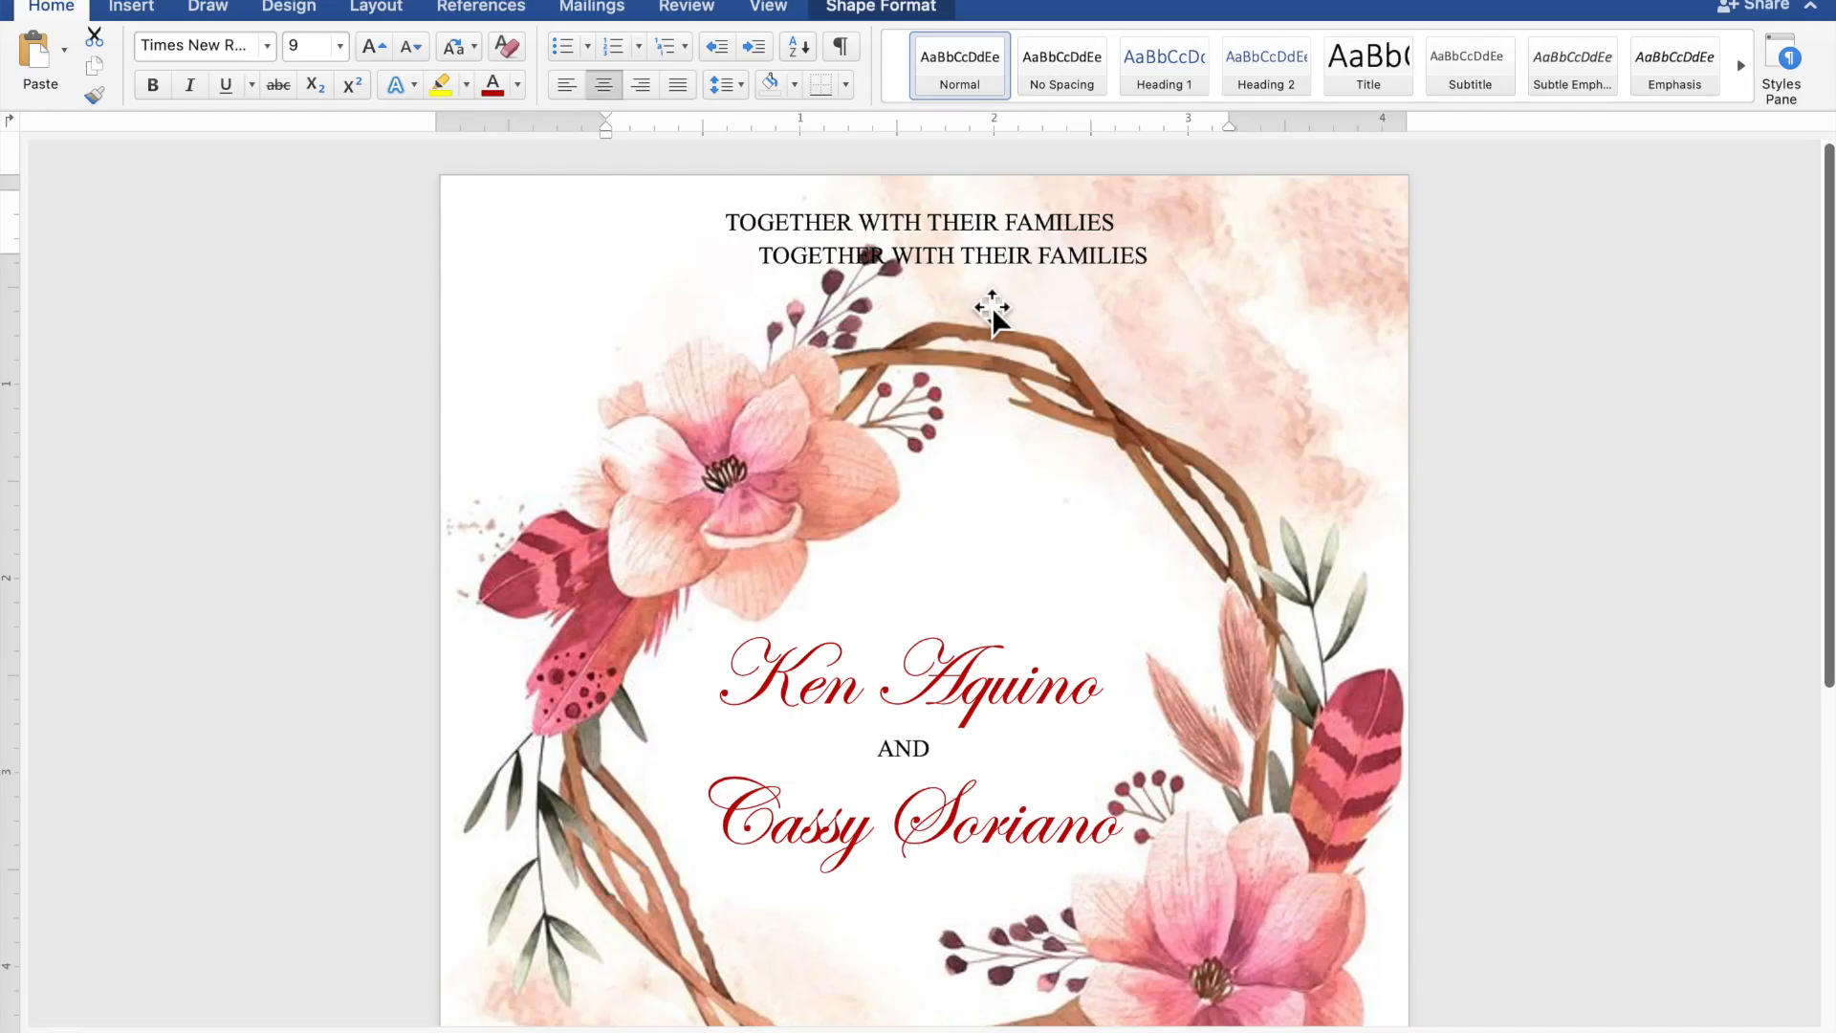
left_click_drag(995, 276, 959, 999)
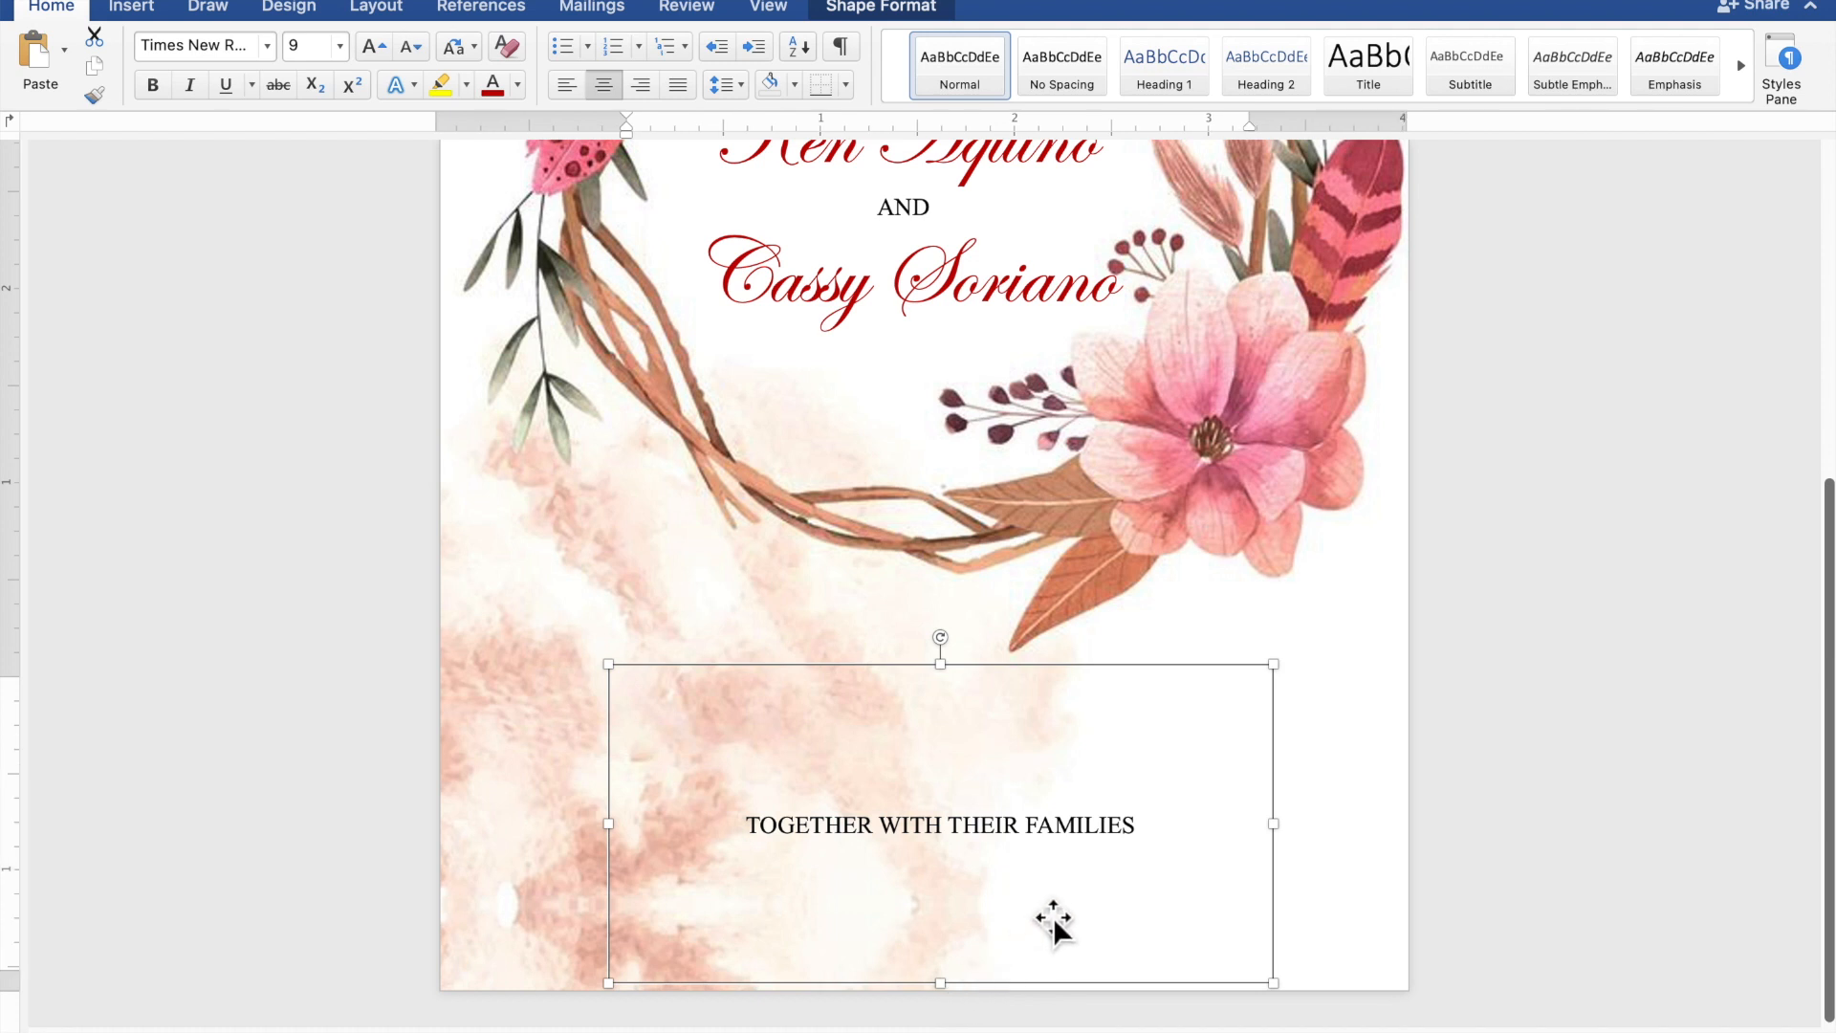
- Replace the copied text with 'REQUEST THE PLEASURE OF YOUR PRESENCE' and 'AS THEY JOYFULLY UNITE IN MARRIAGE'
left_click_drag(1167, 836, 800, 835)
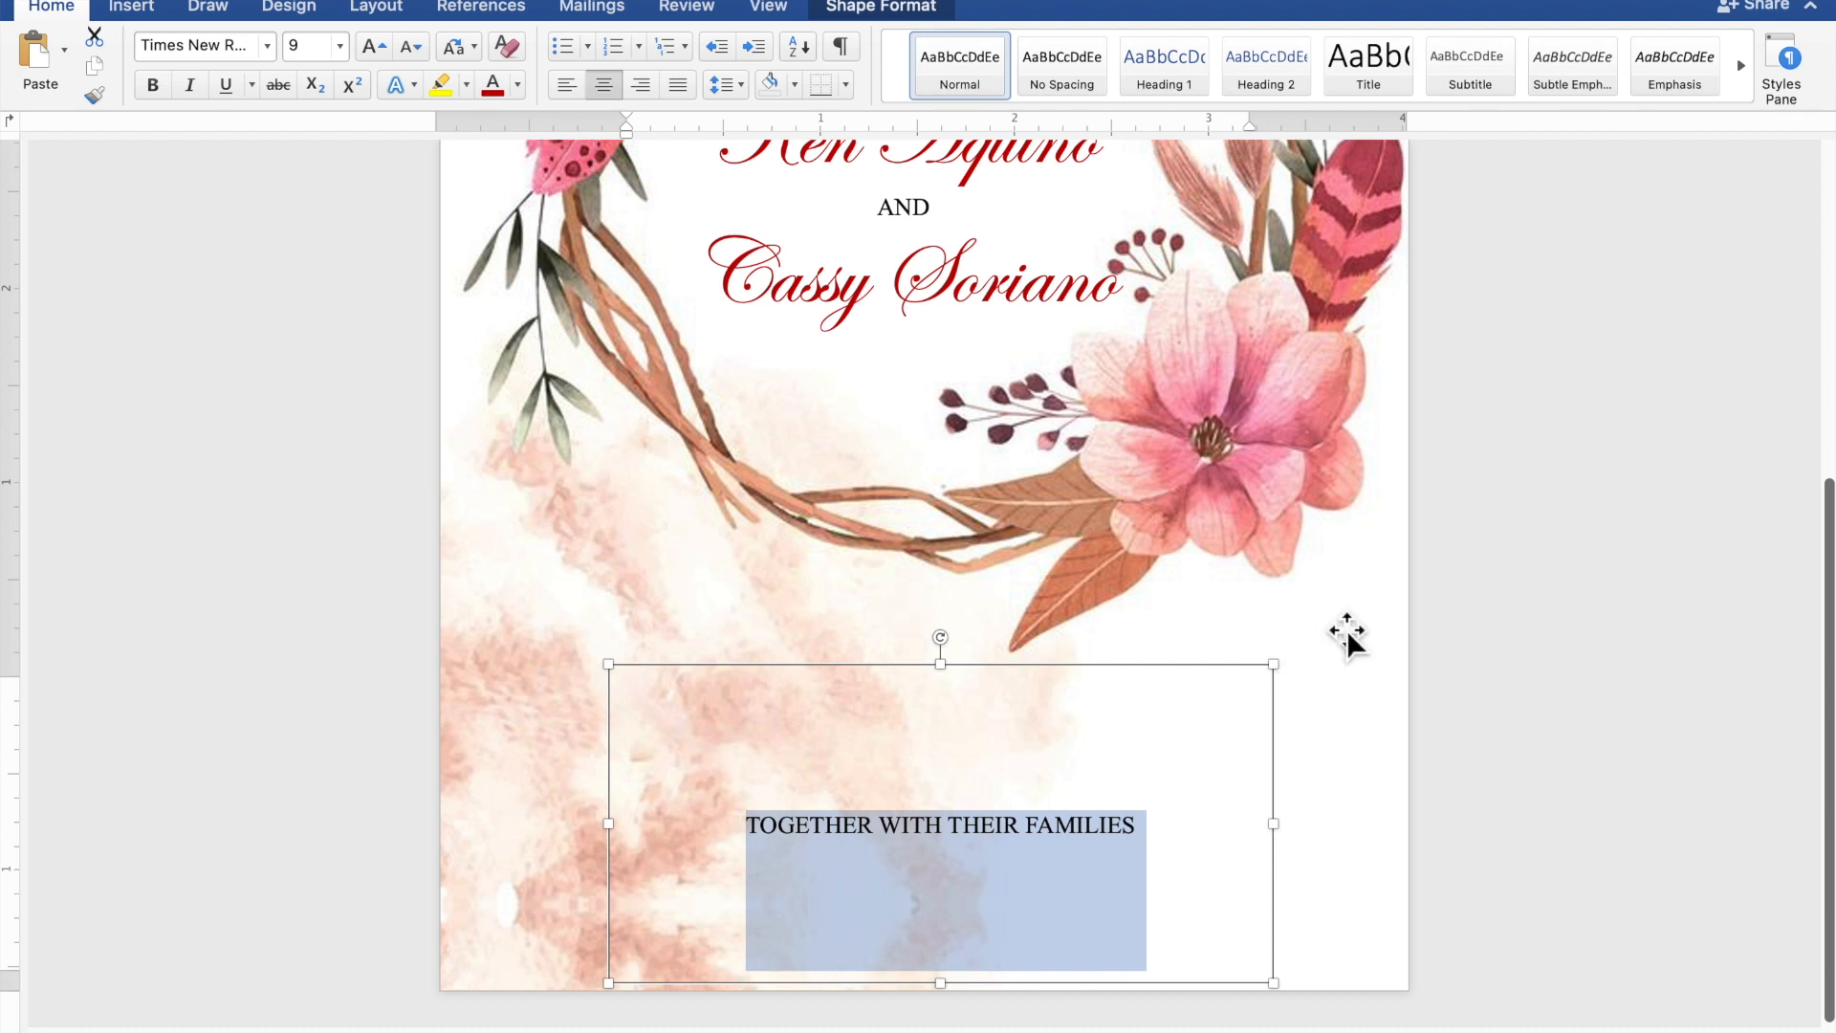
type("RE")
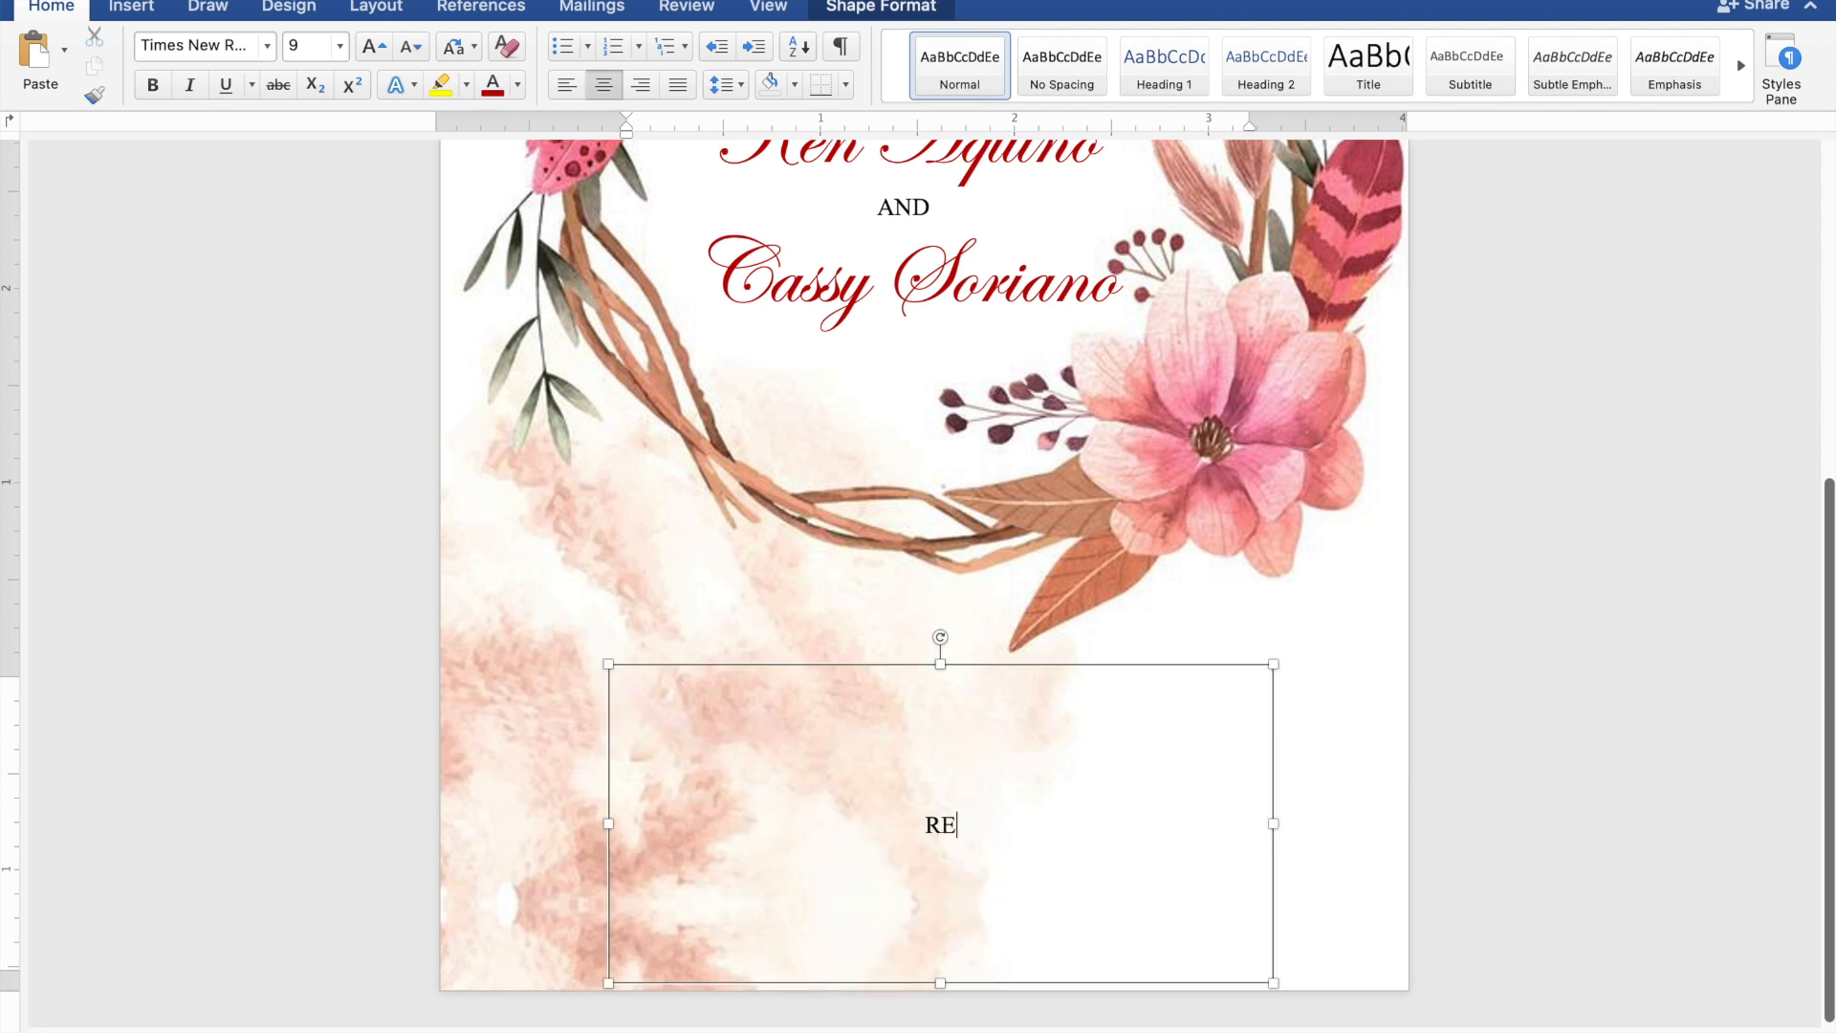
type("QUEST THE PLEASU")
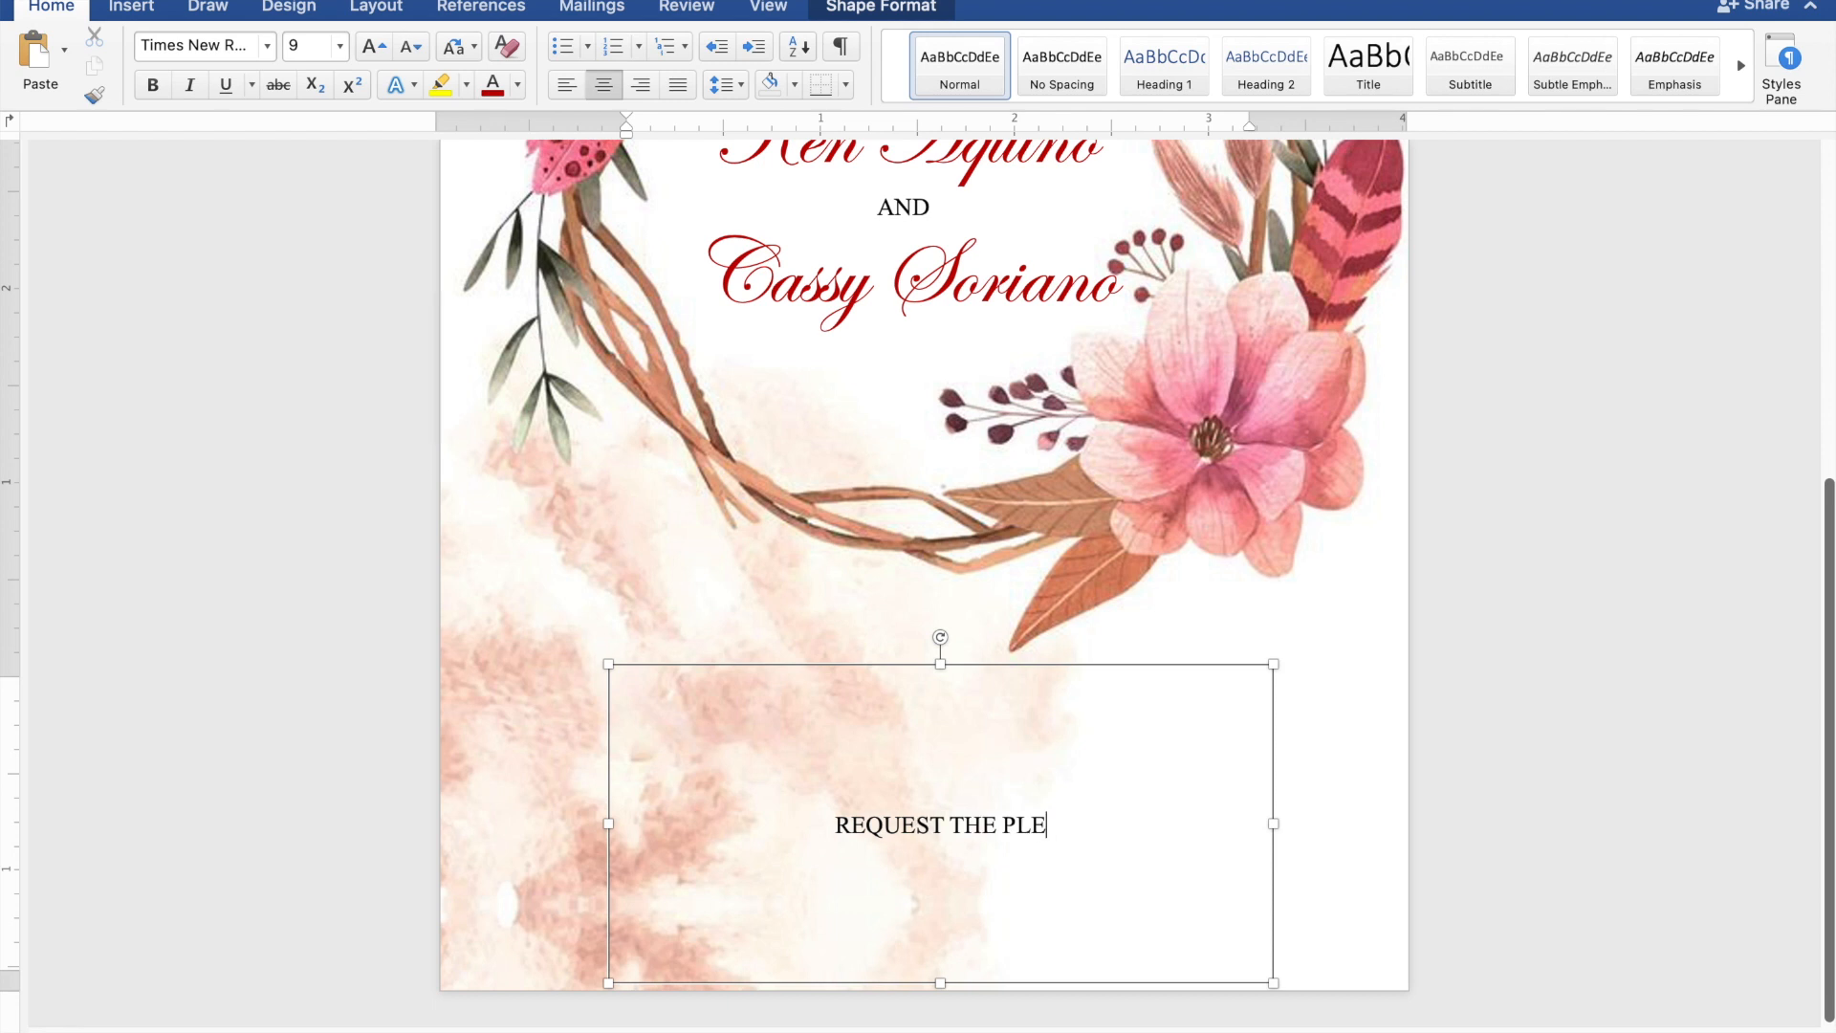
type("R")
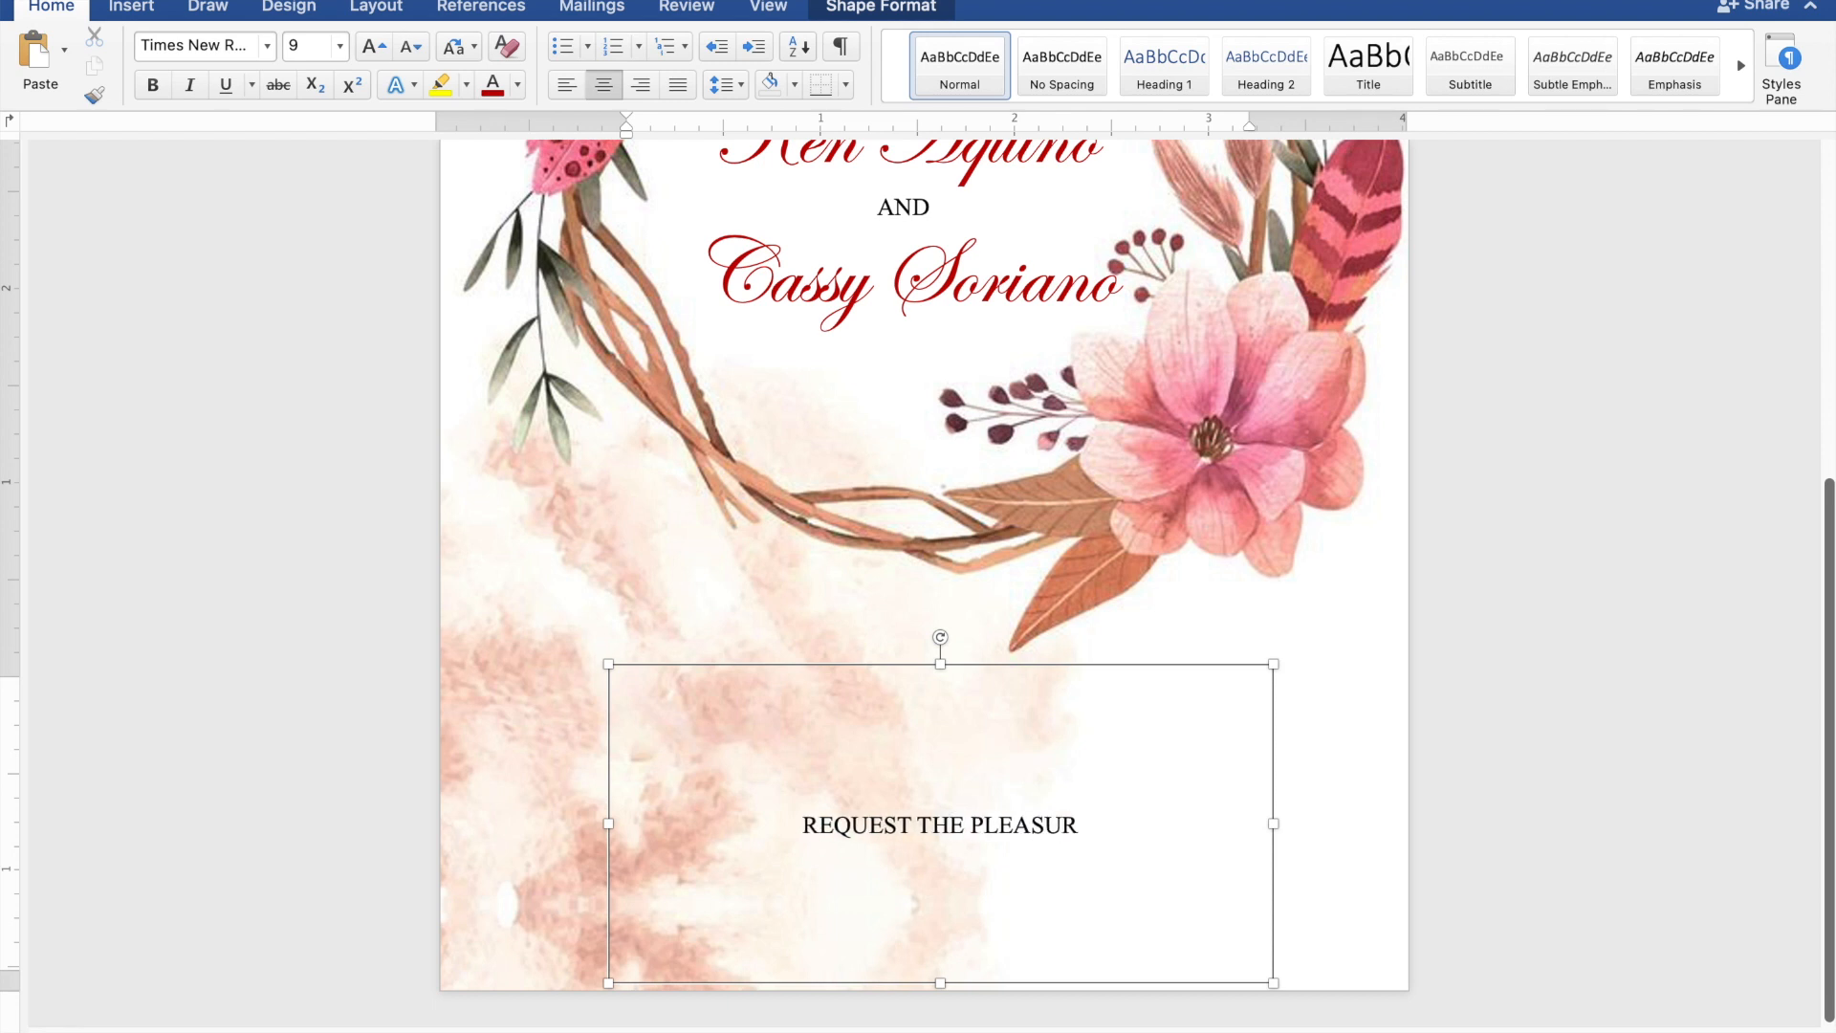
type("W")
key("BackSpace")
type("E")
type(" O")
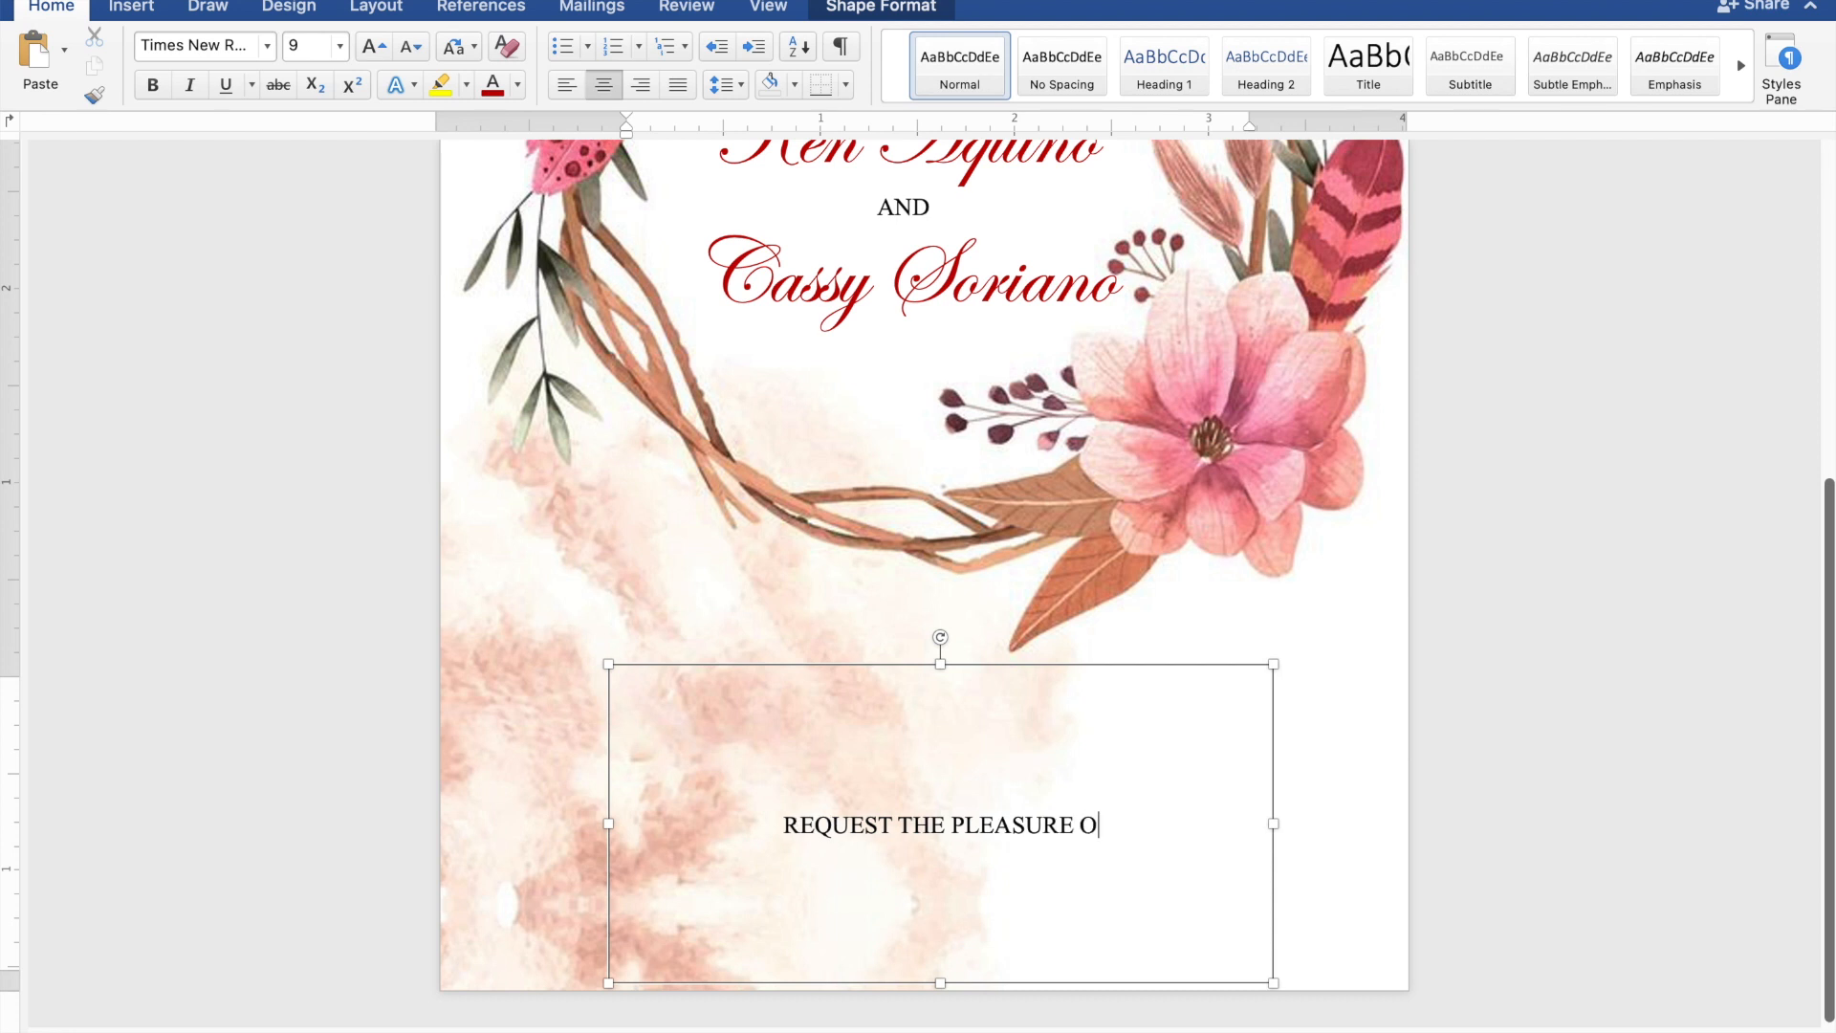
type("F YOUR")
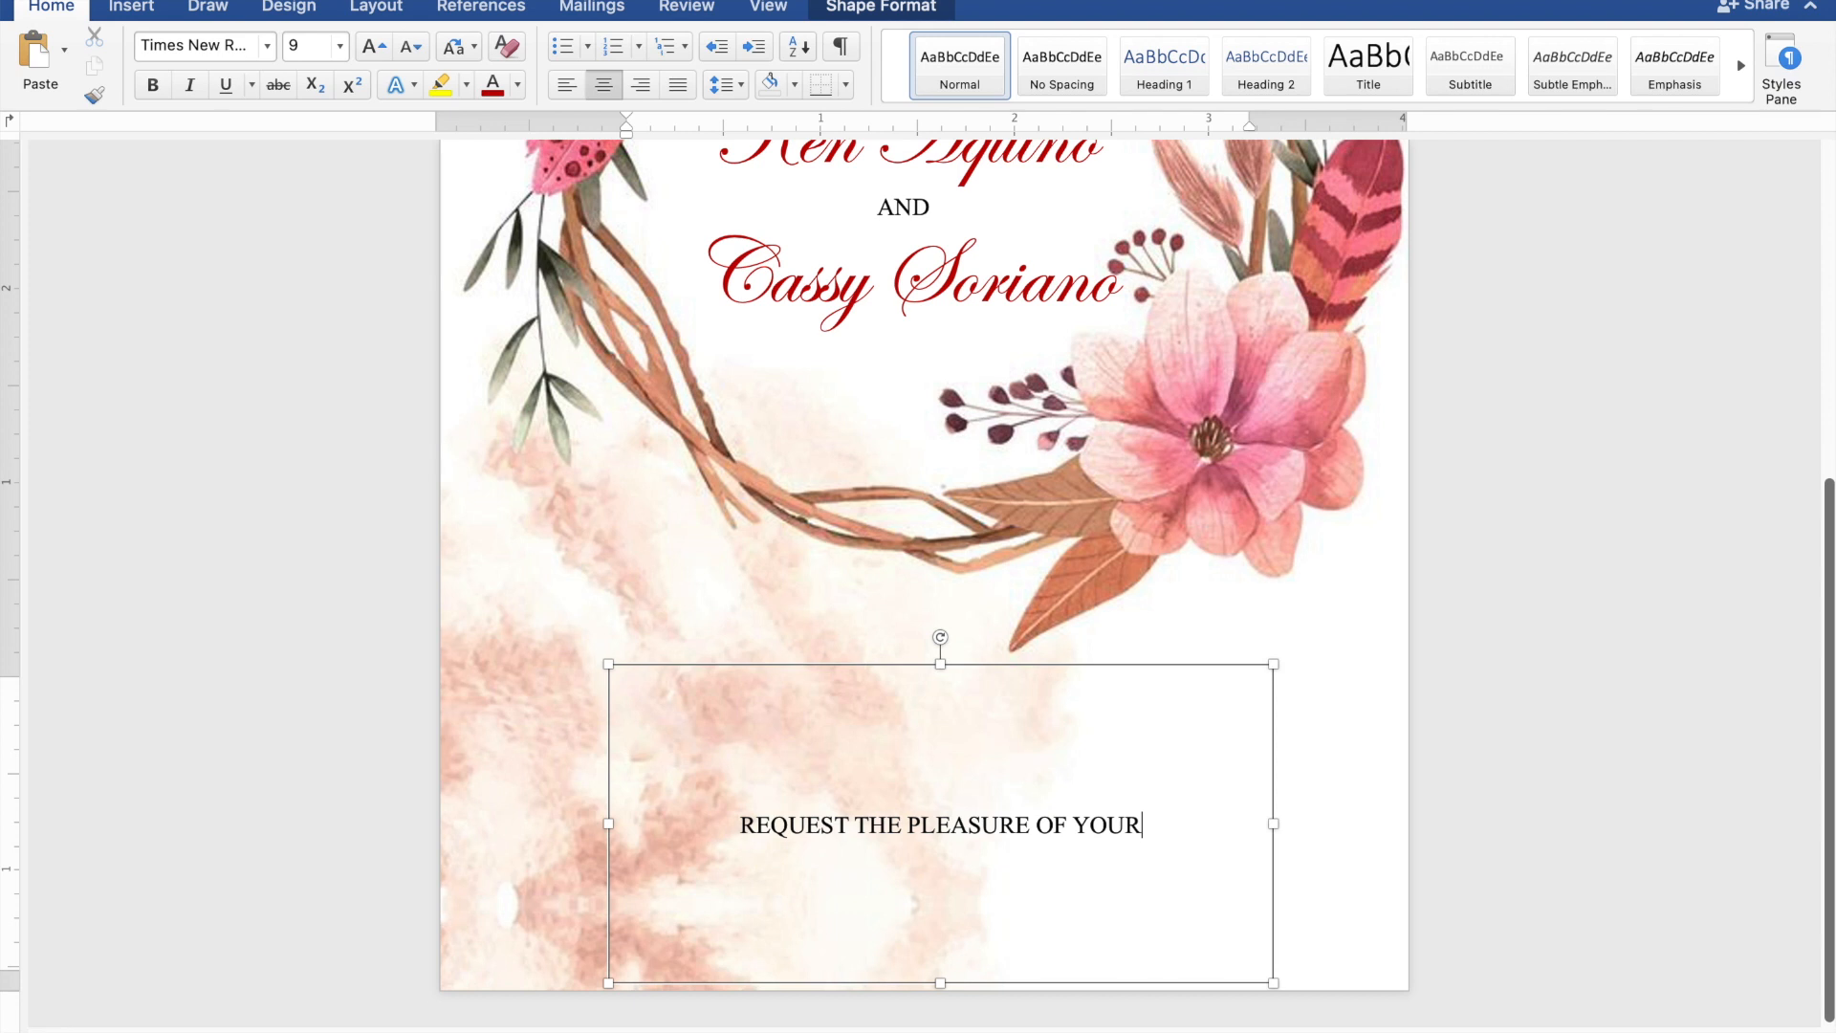
type(" PRE")
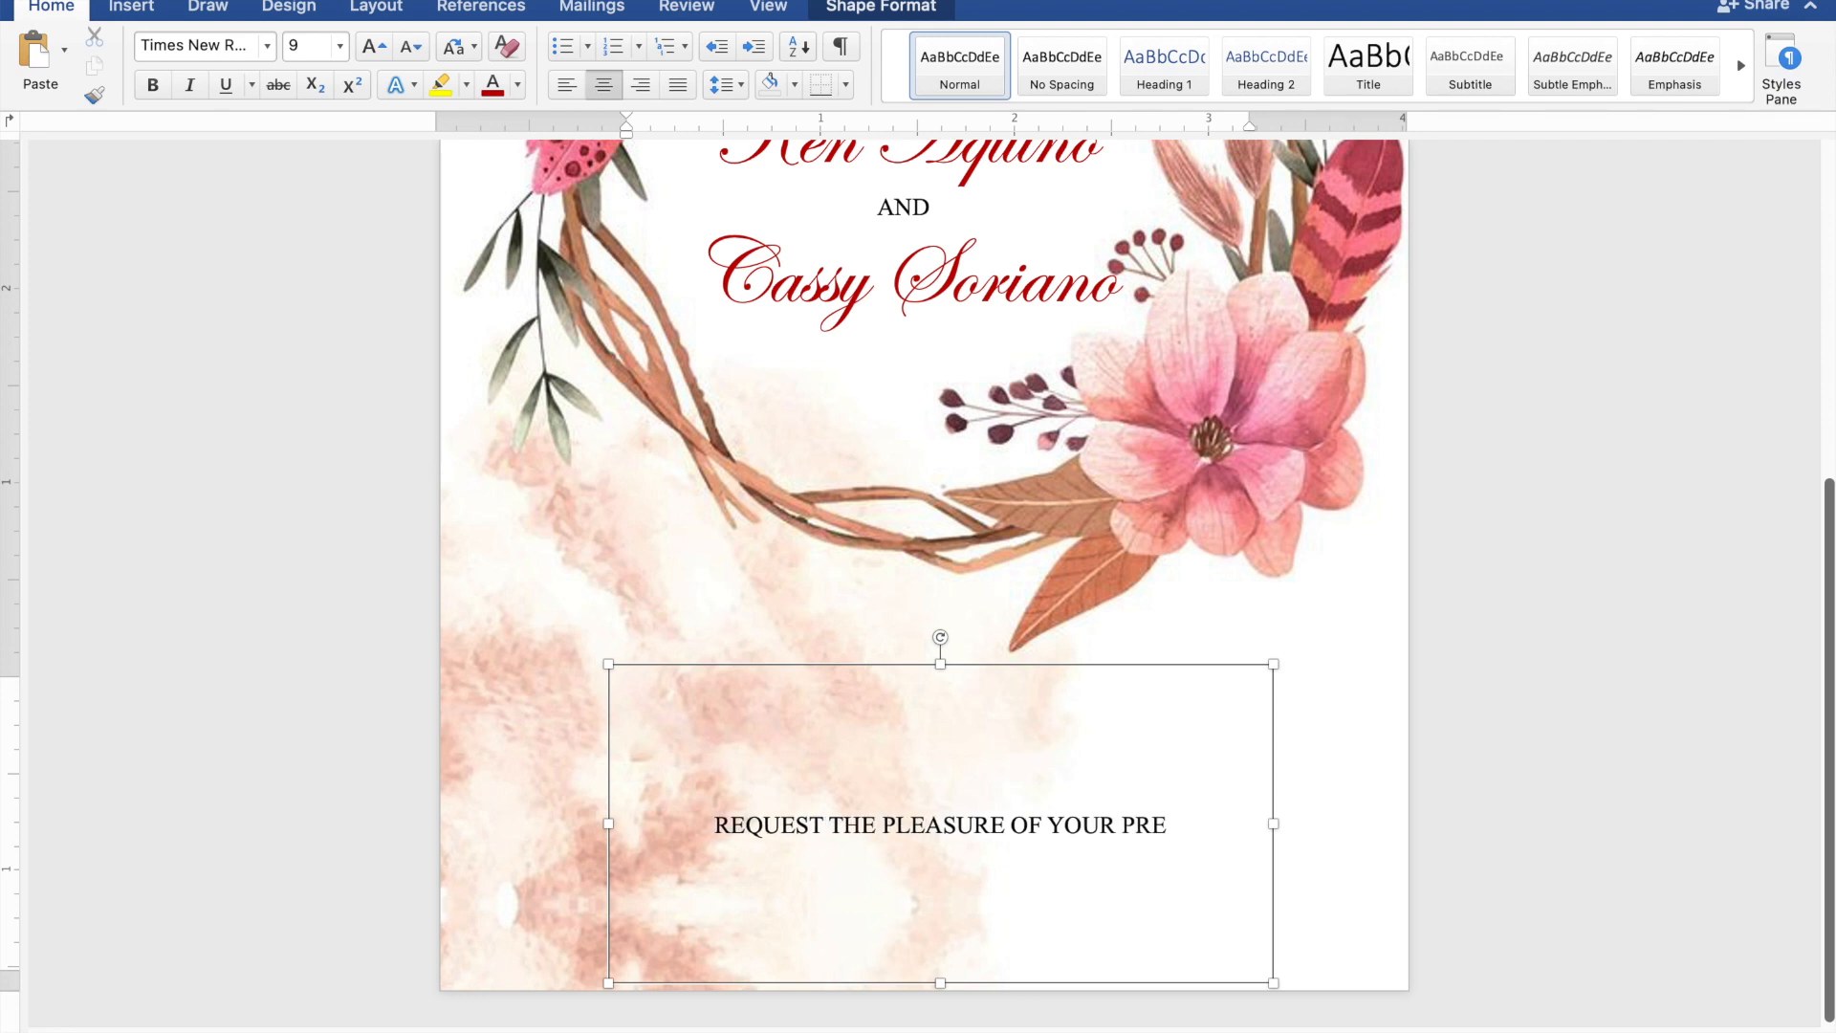
type("SE")
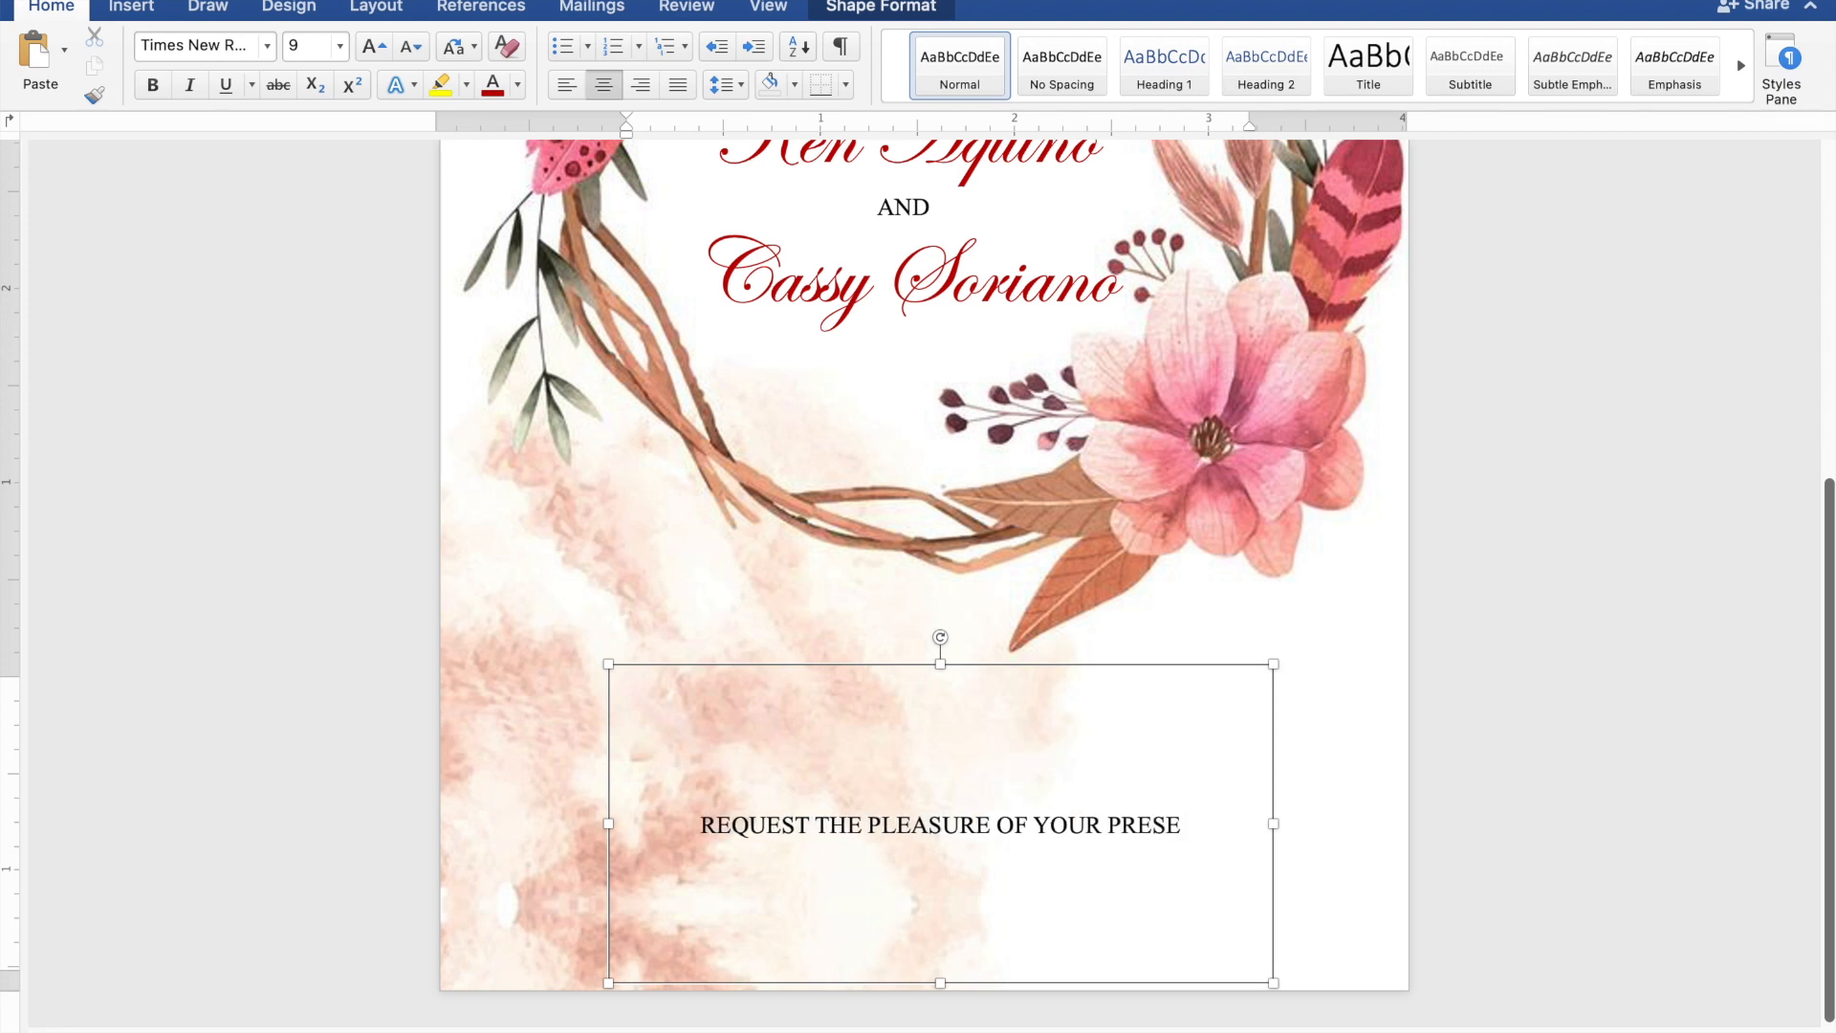
type("NCE")
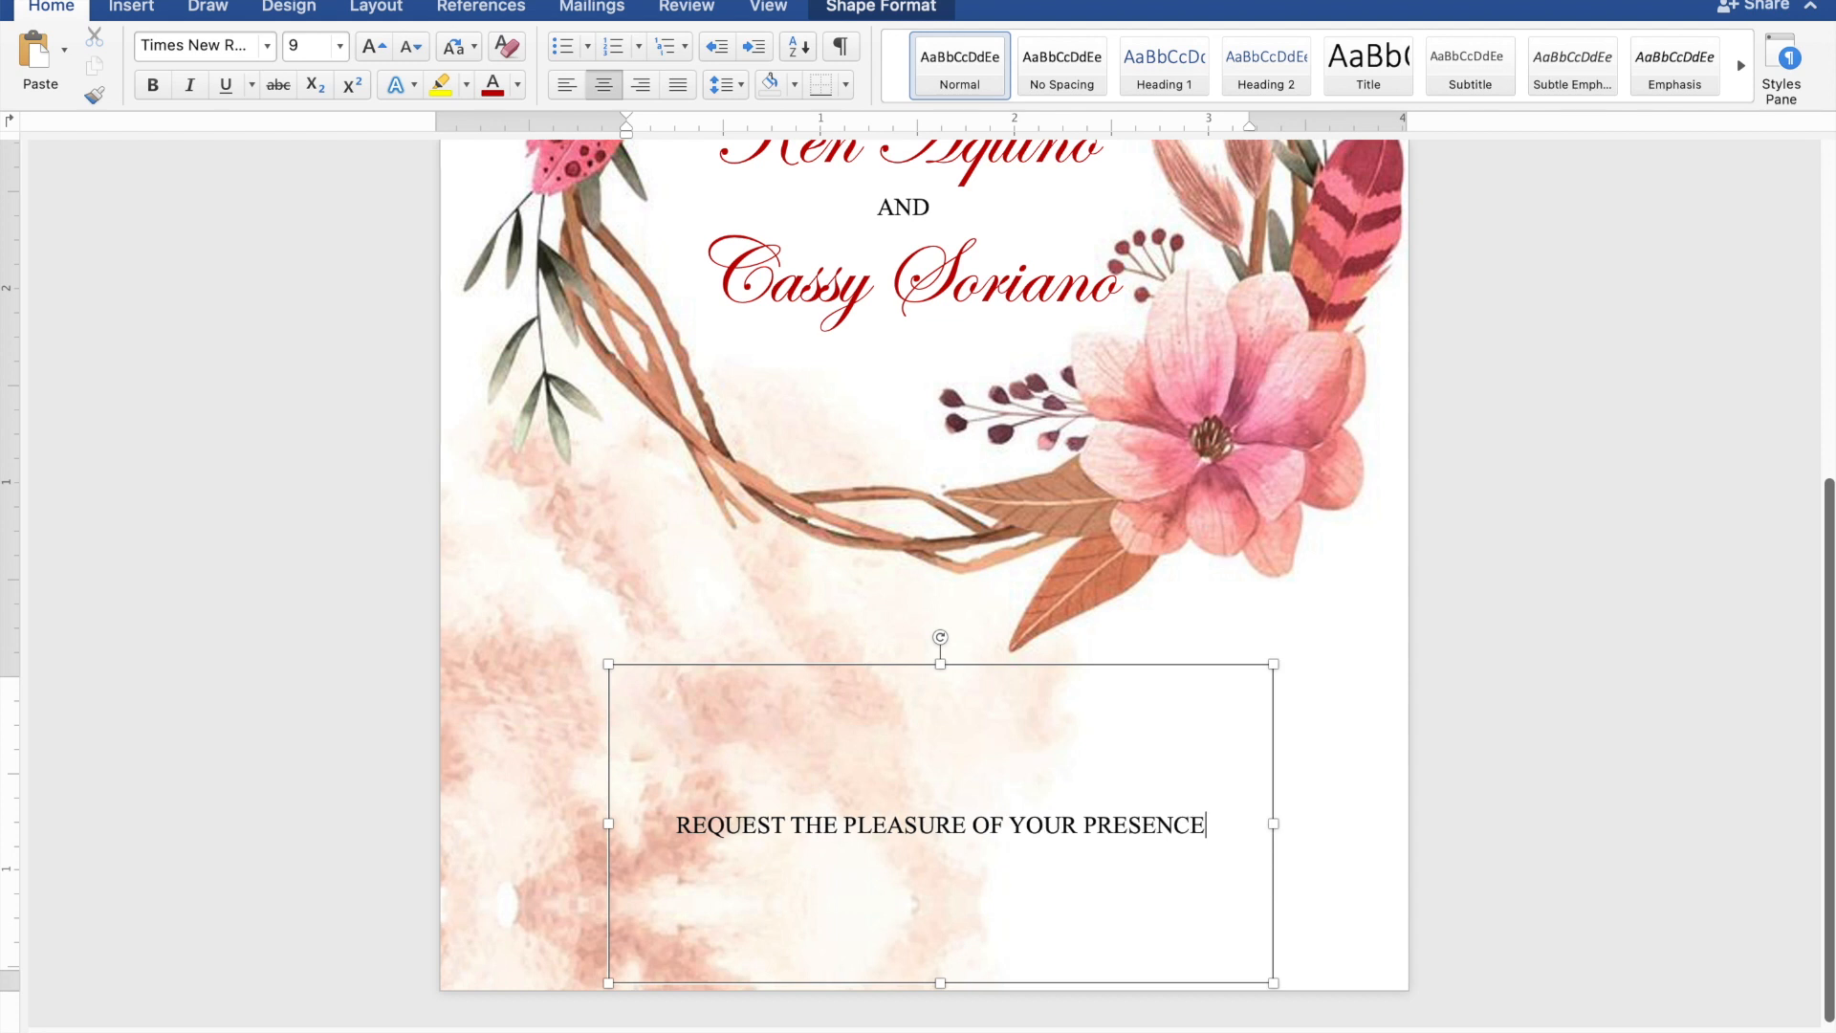
key("Return")
type("A")
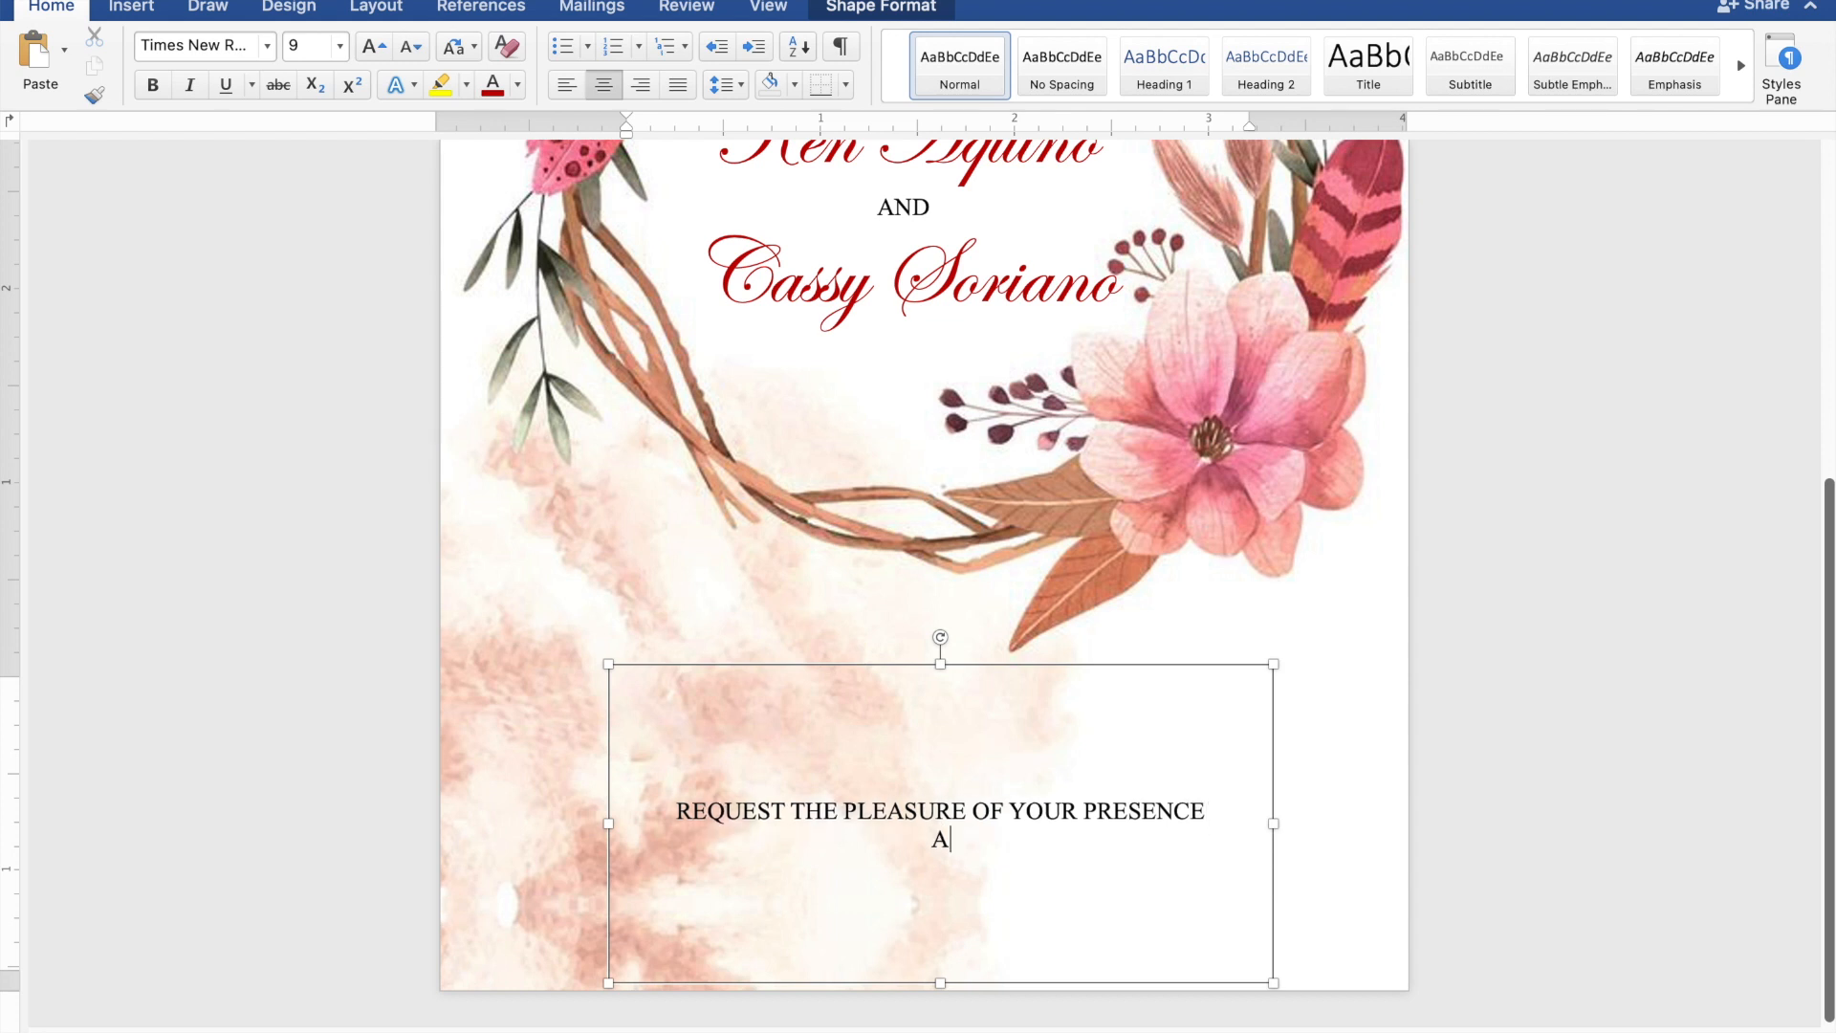
type("S THEY JOYF")
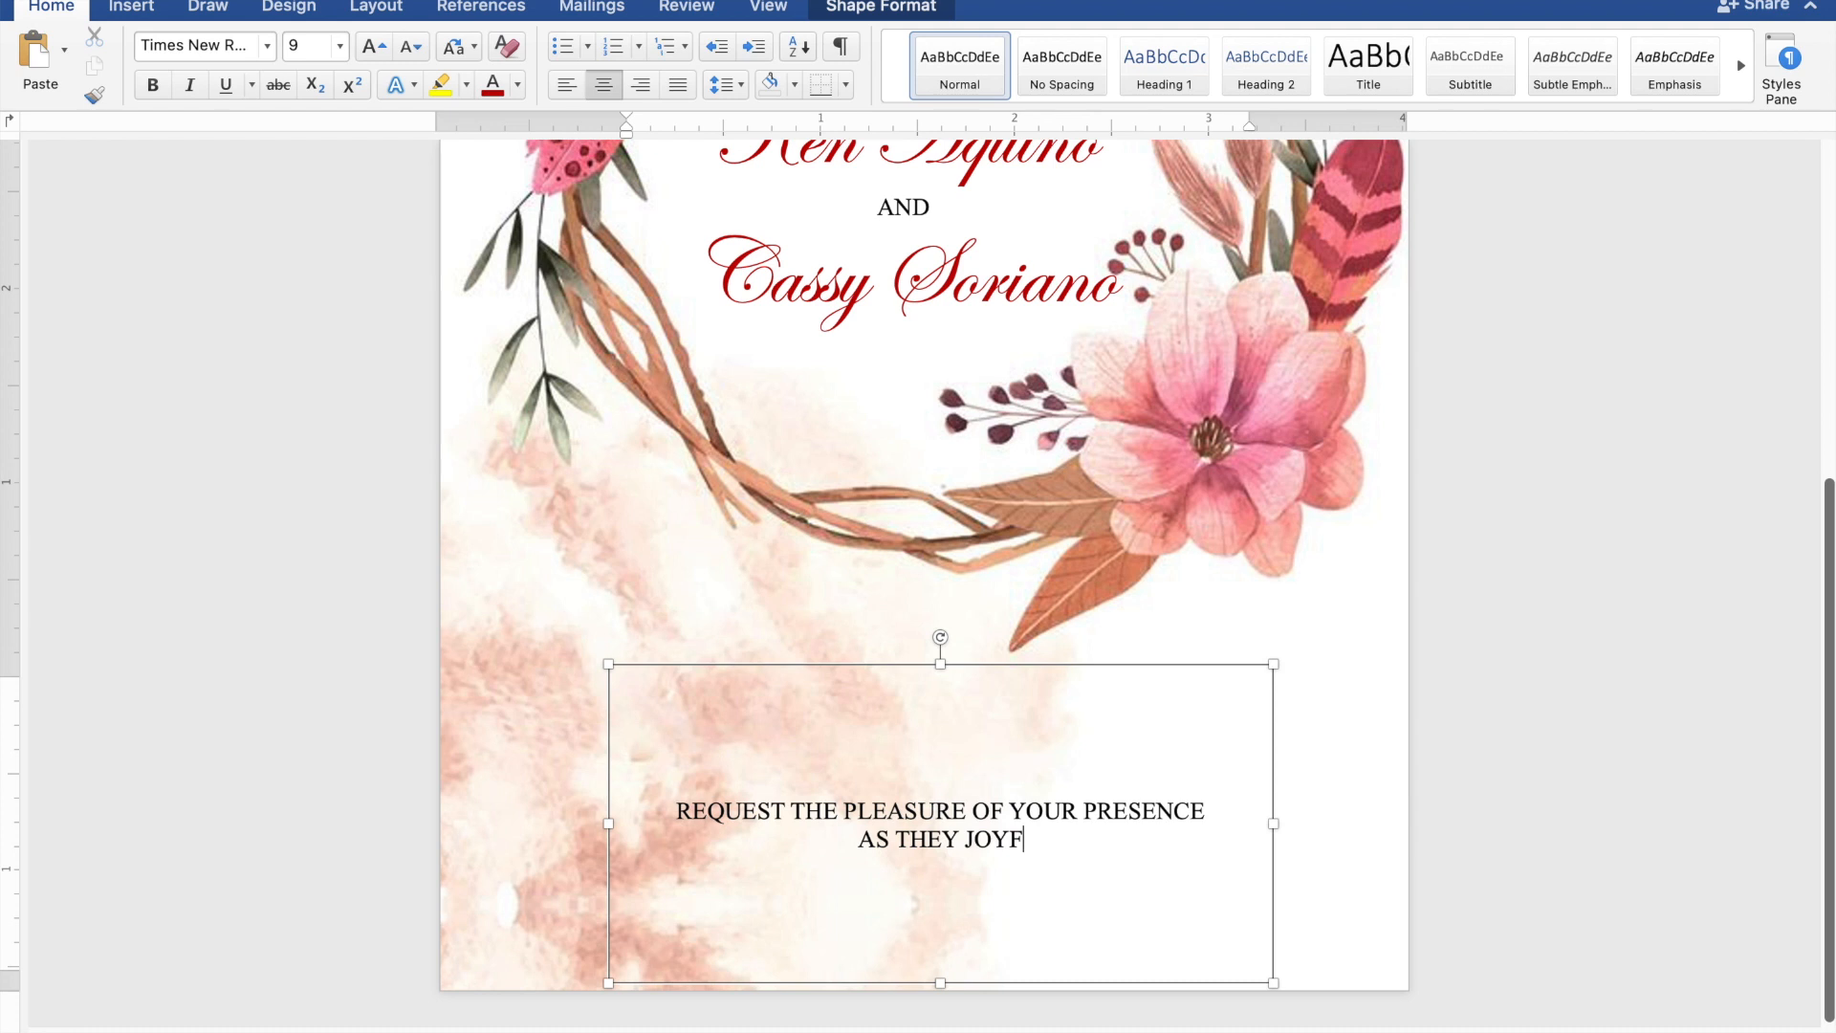
type("ULL")
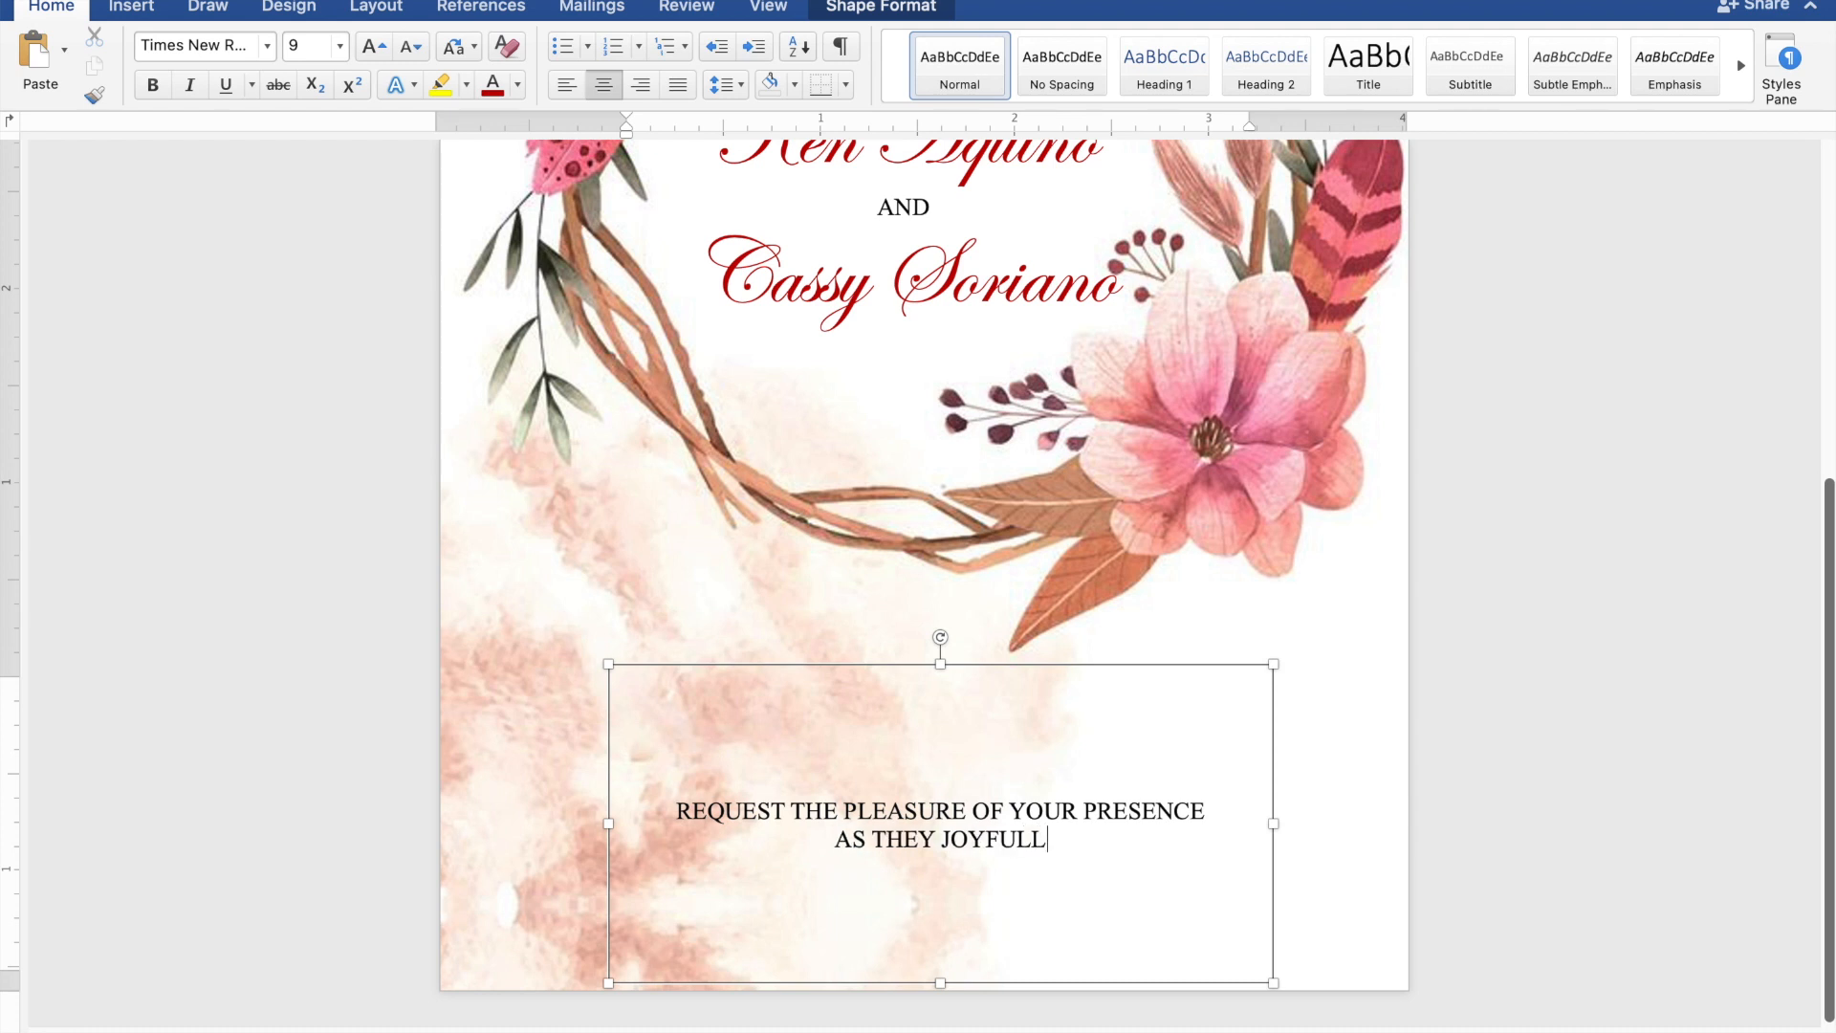
type("Y UNITE")
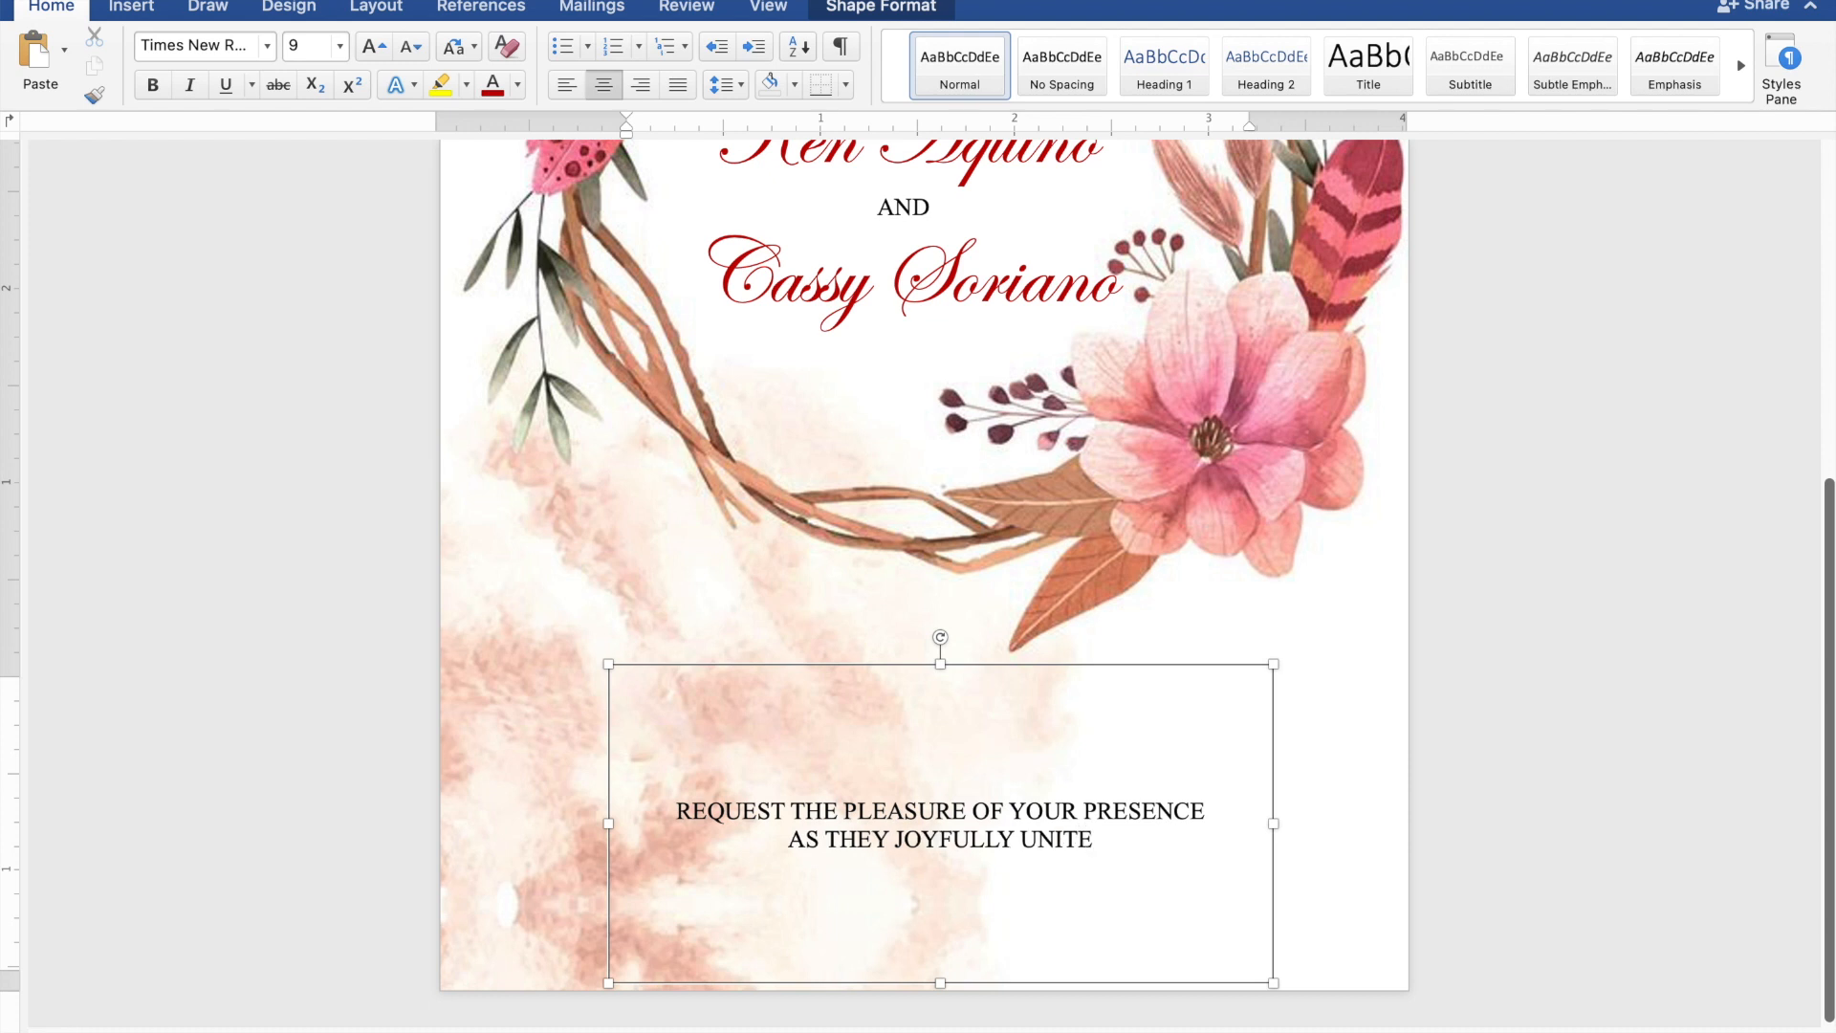
type(" IN ")
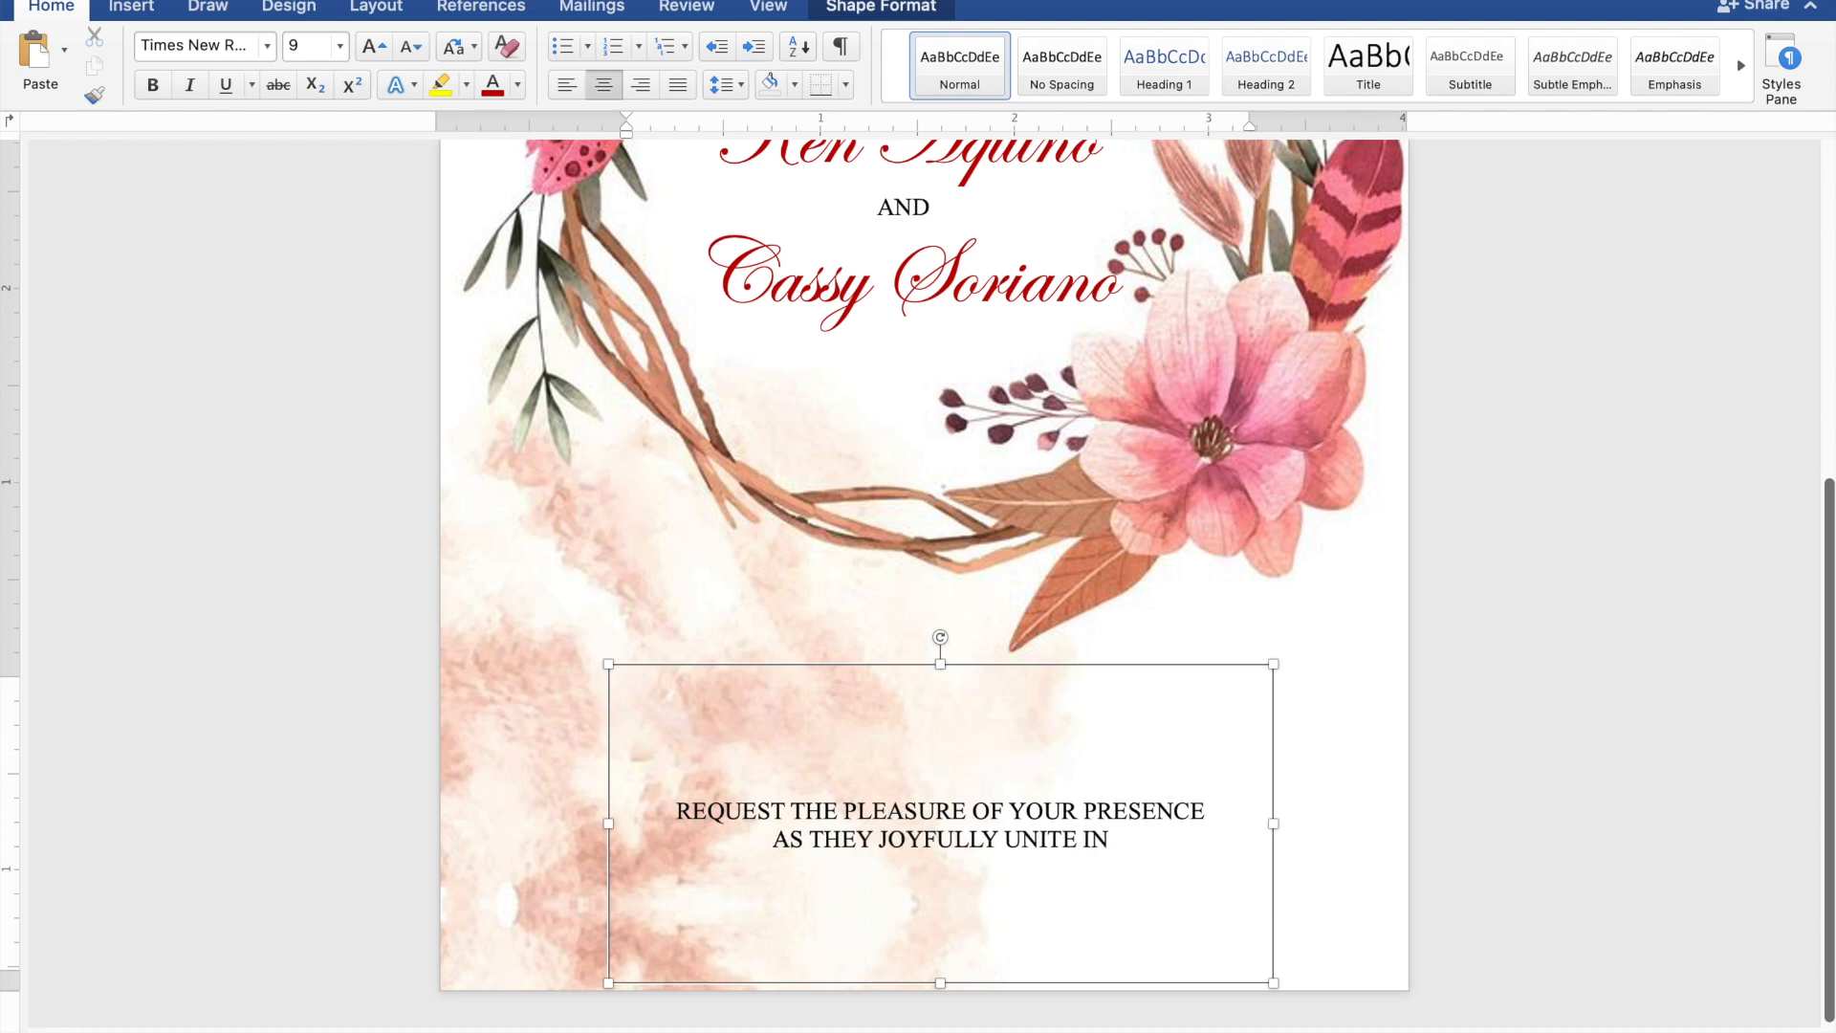
type("MA")
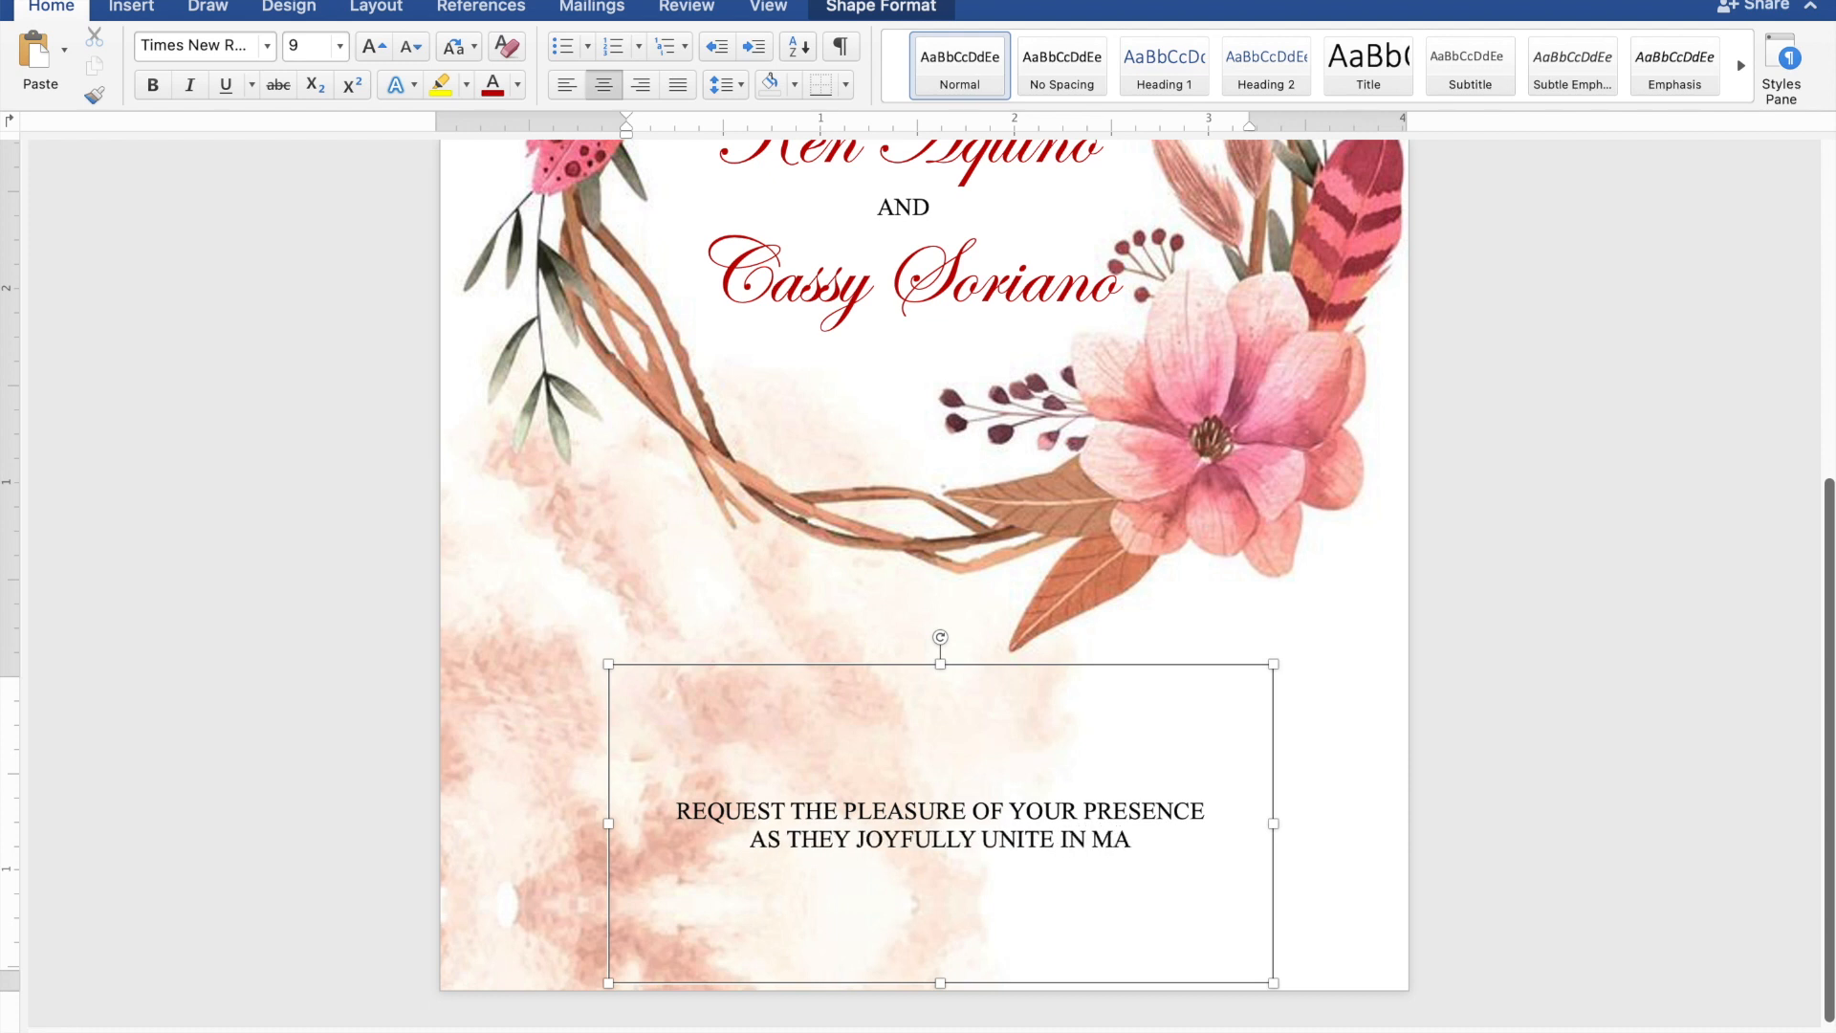
type("RRI")
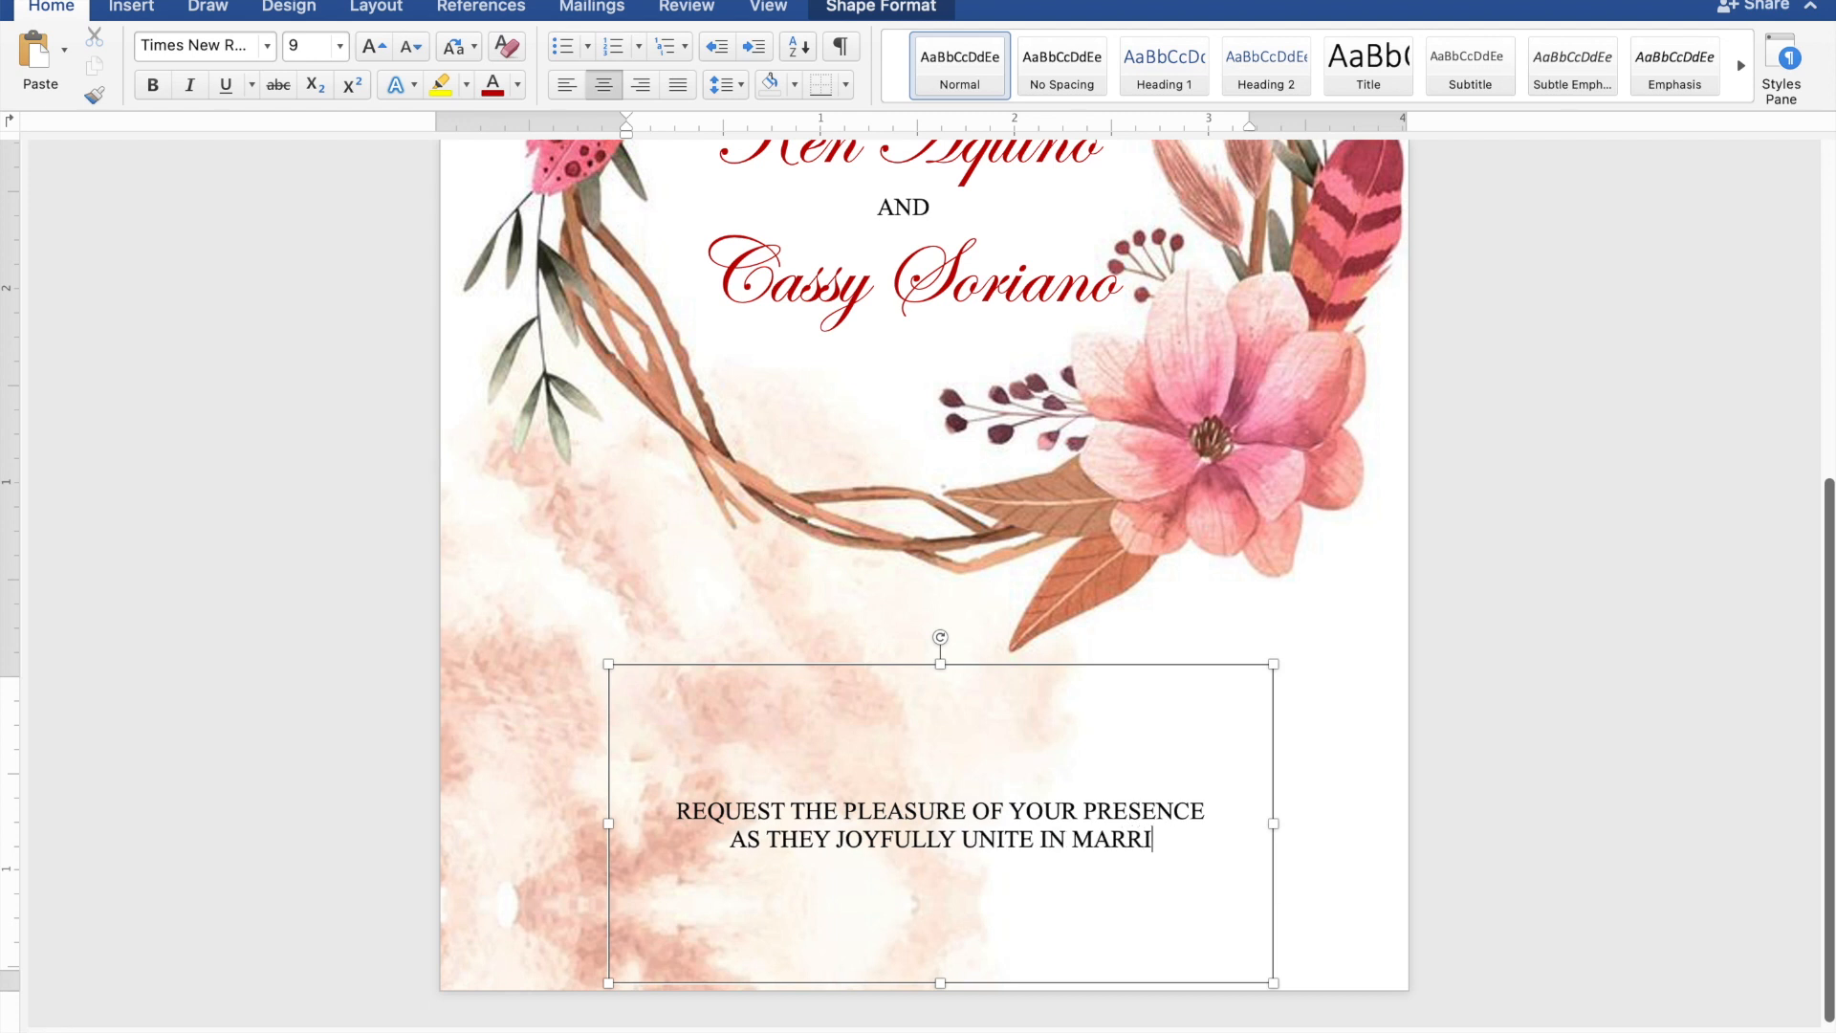
type("AGE")
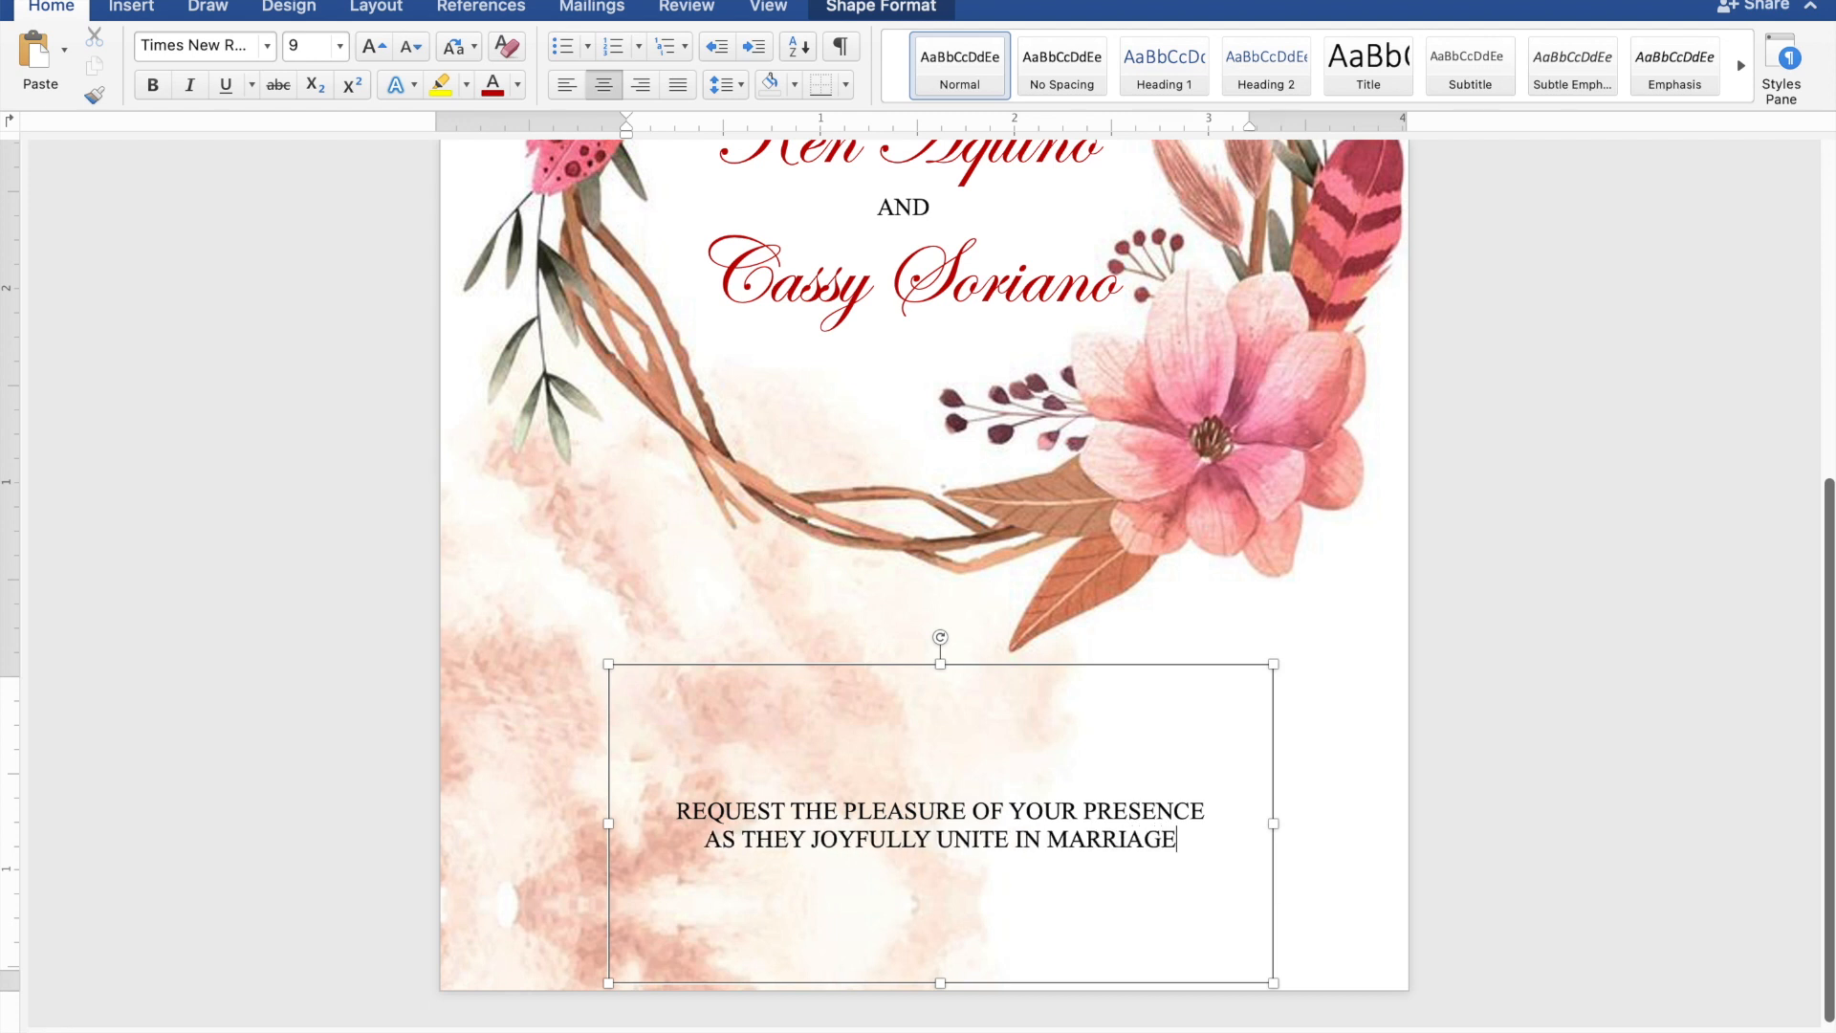
key("Return")
key("Return")
- Add the lines 'SUNDAY', 'NOVEMBER 26, 2023' and '10:00 IN THE MORNING'
type("S")
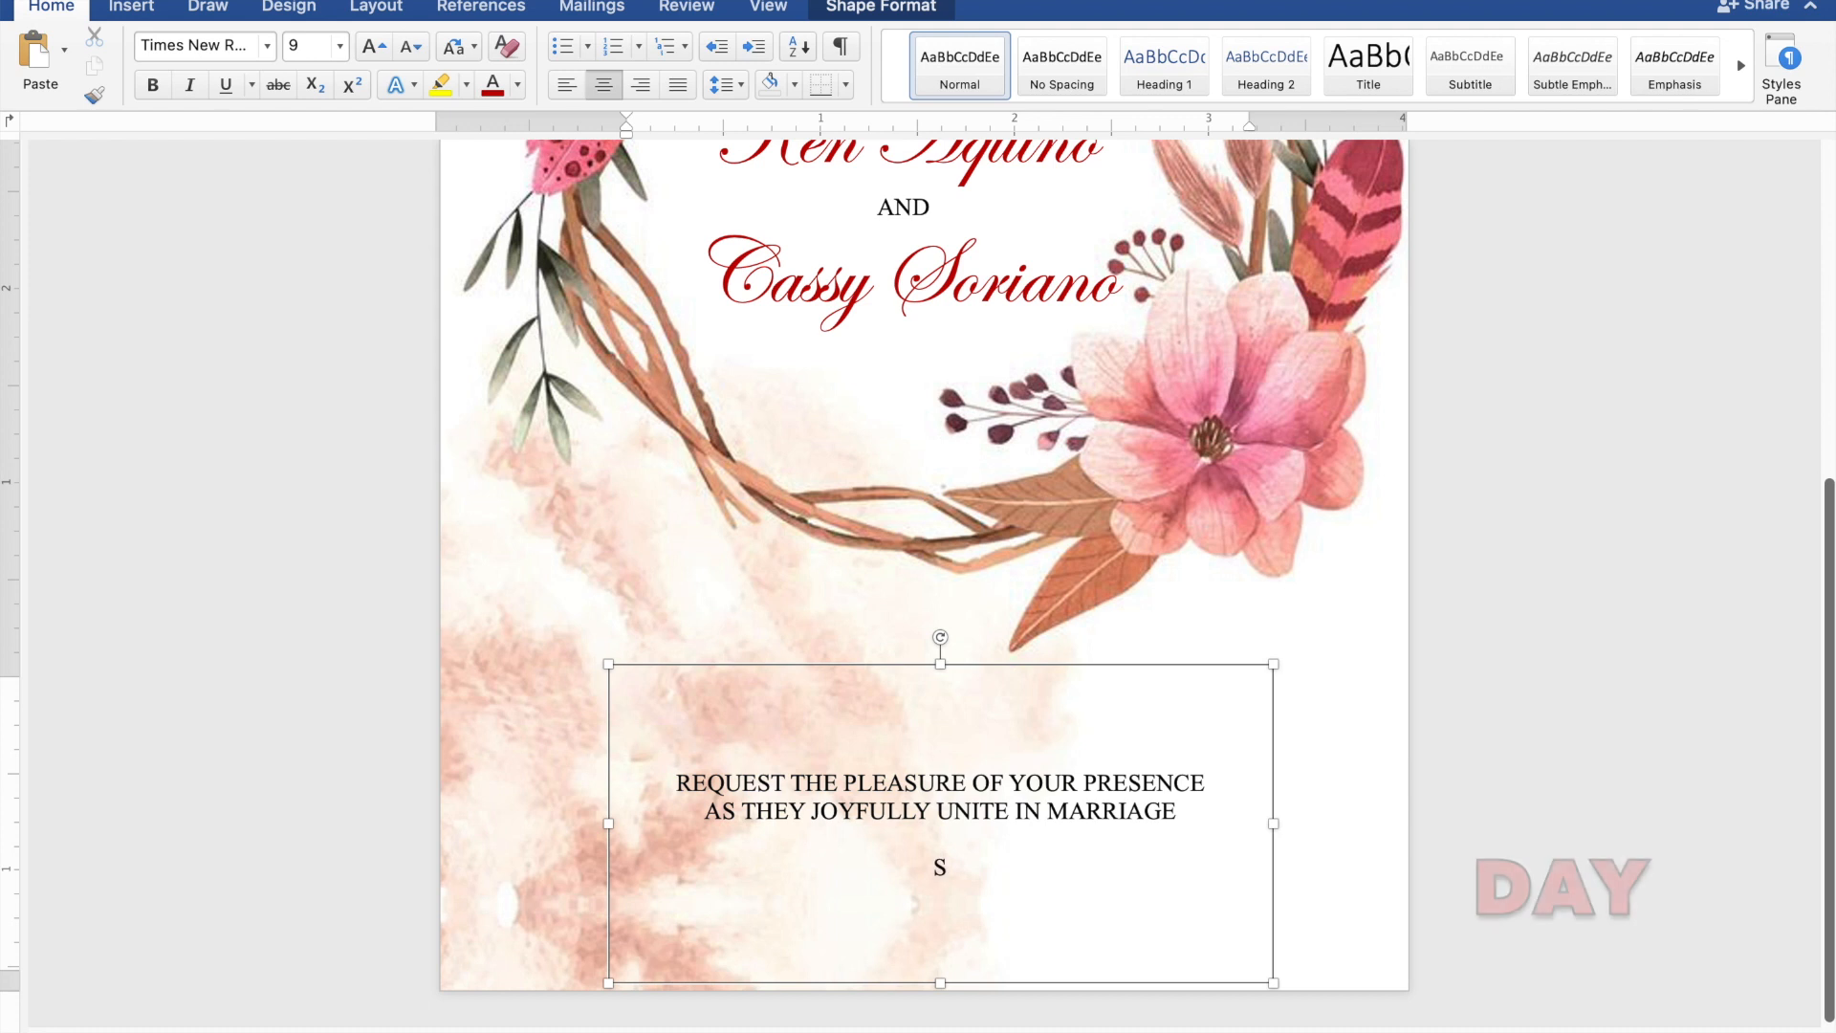
type("UND")
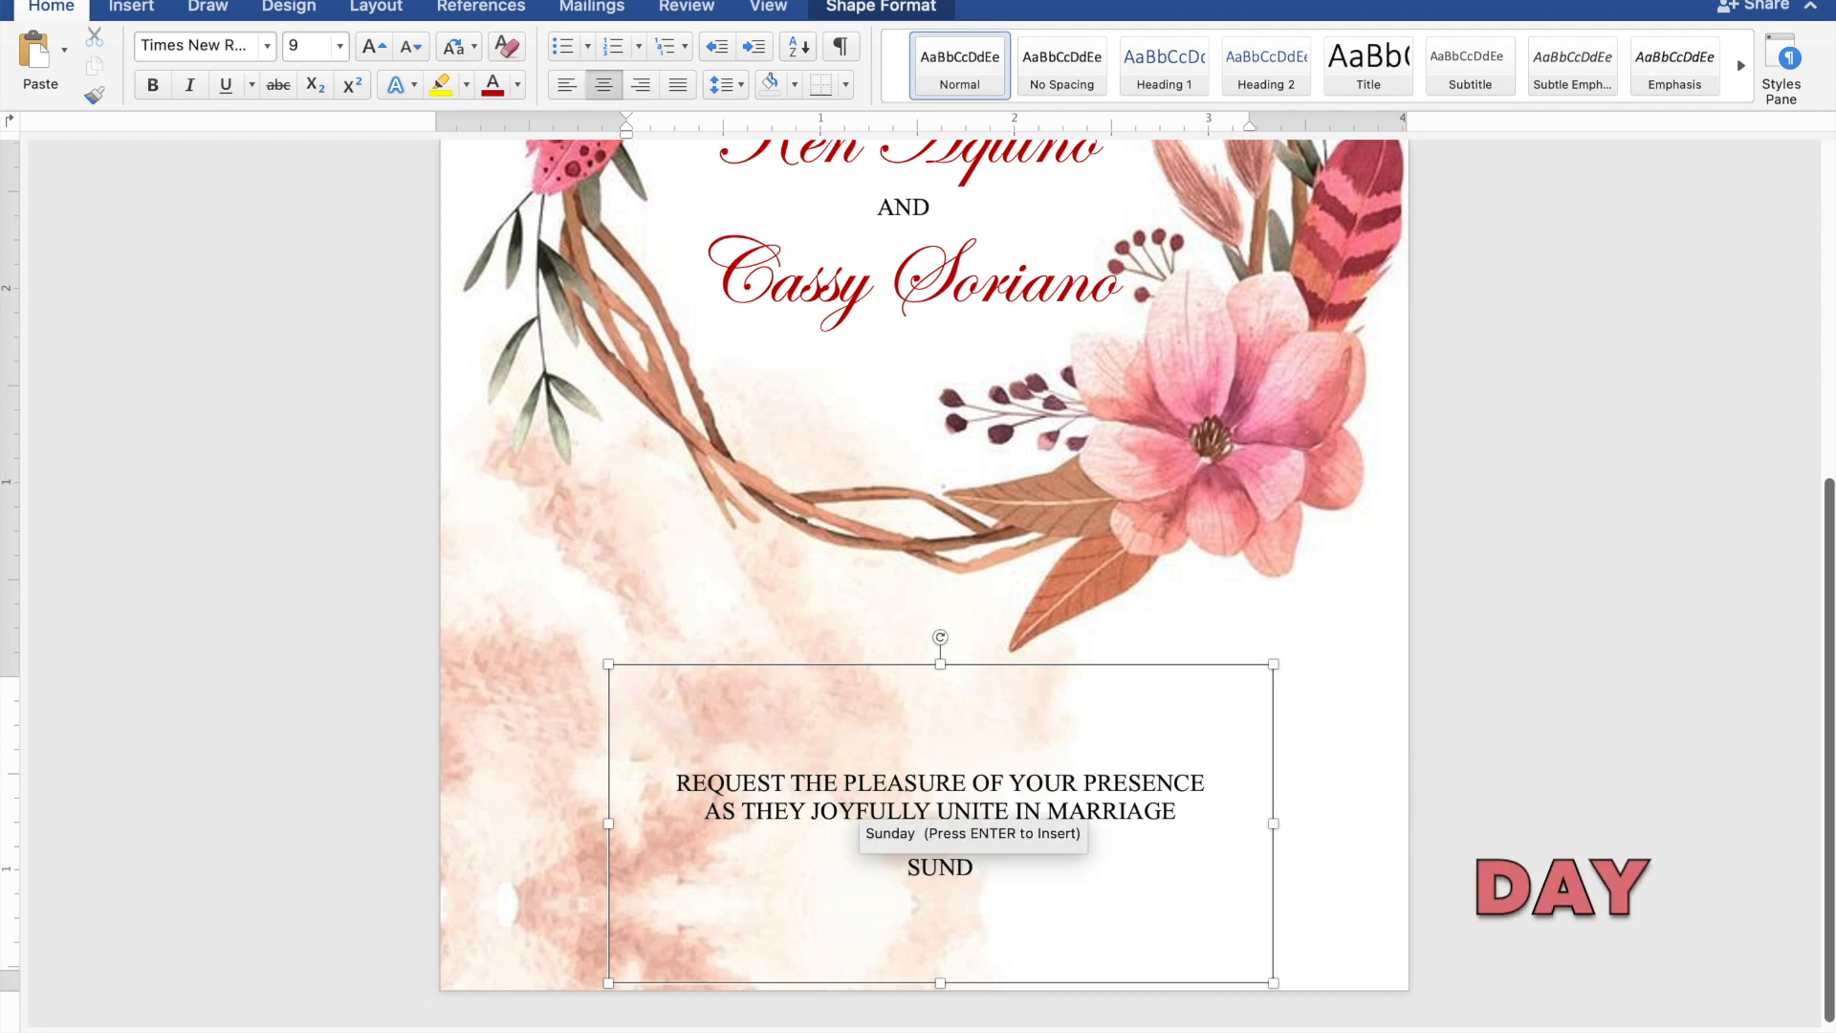
type("AY")
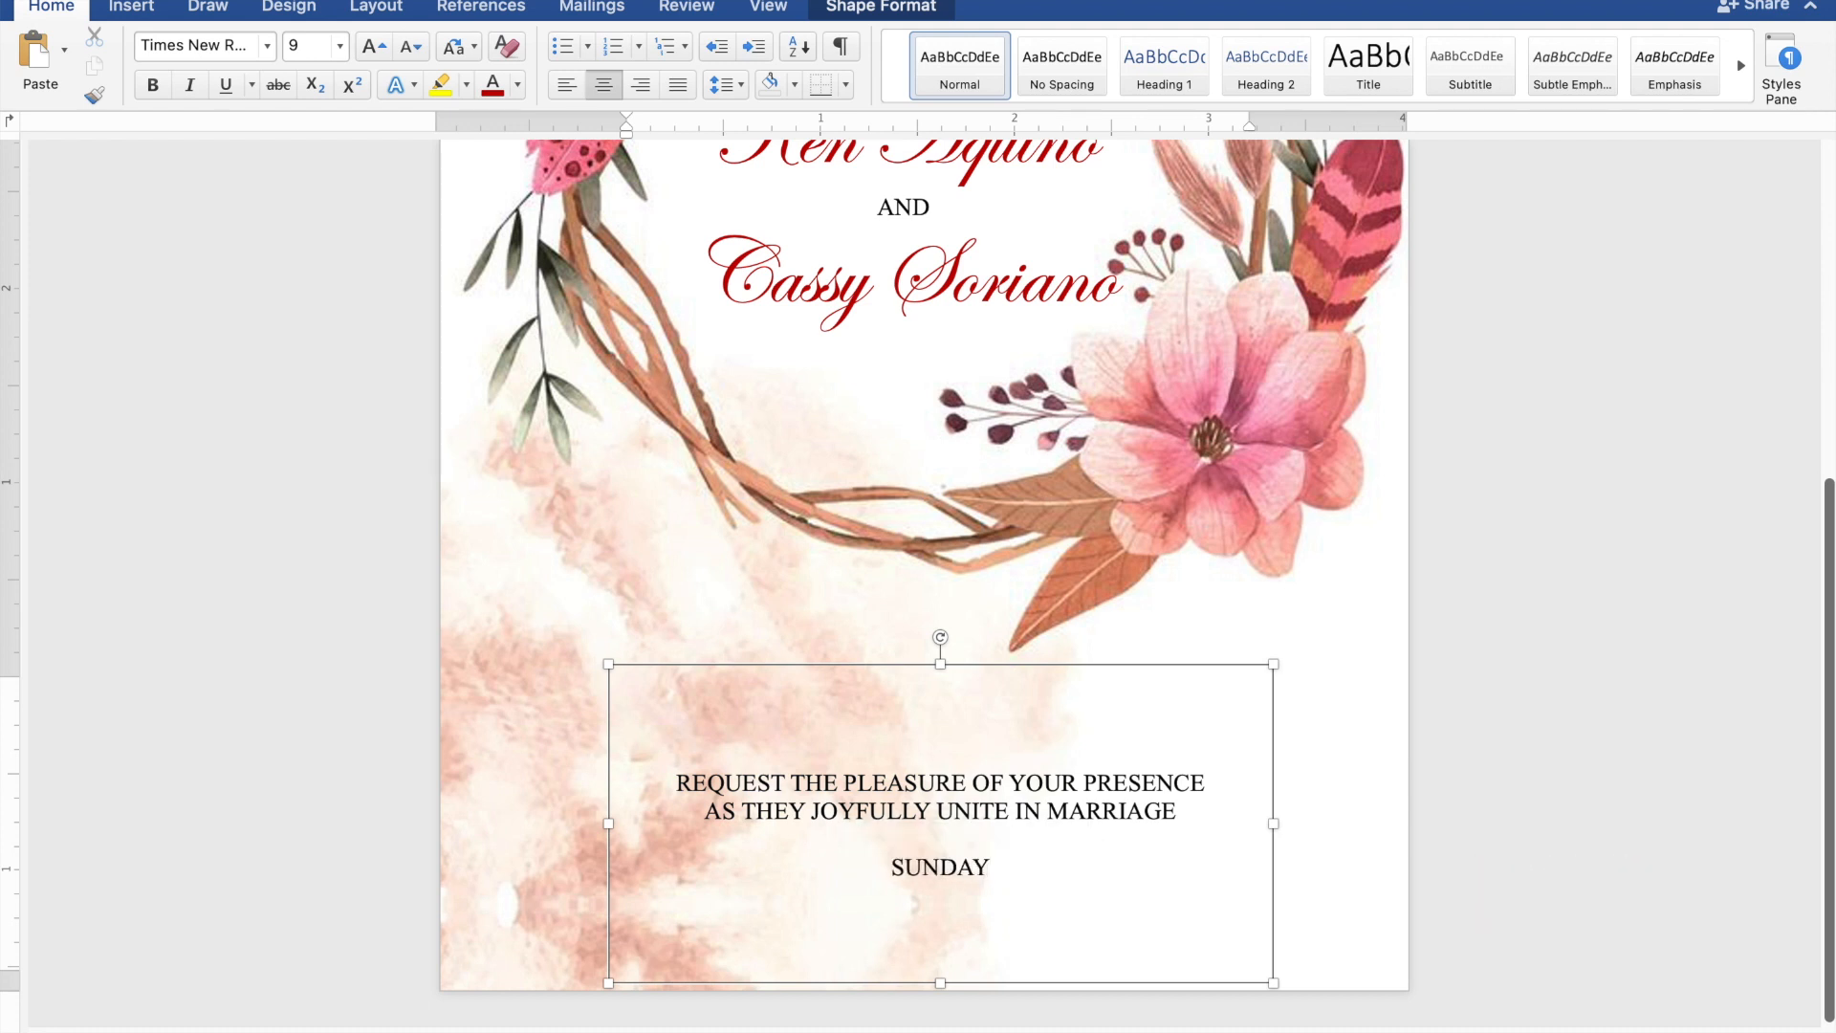
key("Return")
type("NOVEMBER ")
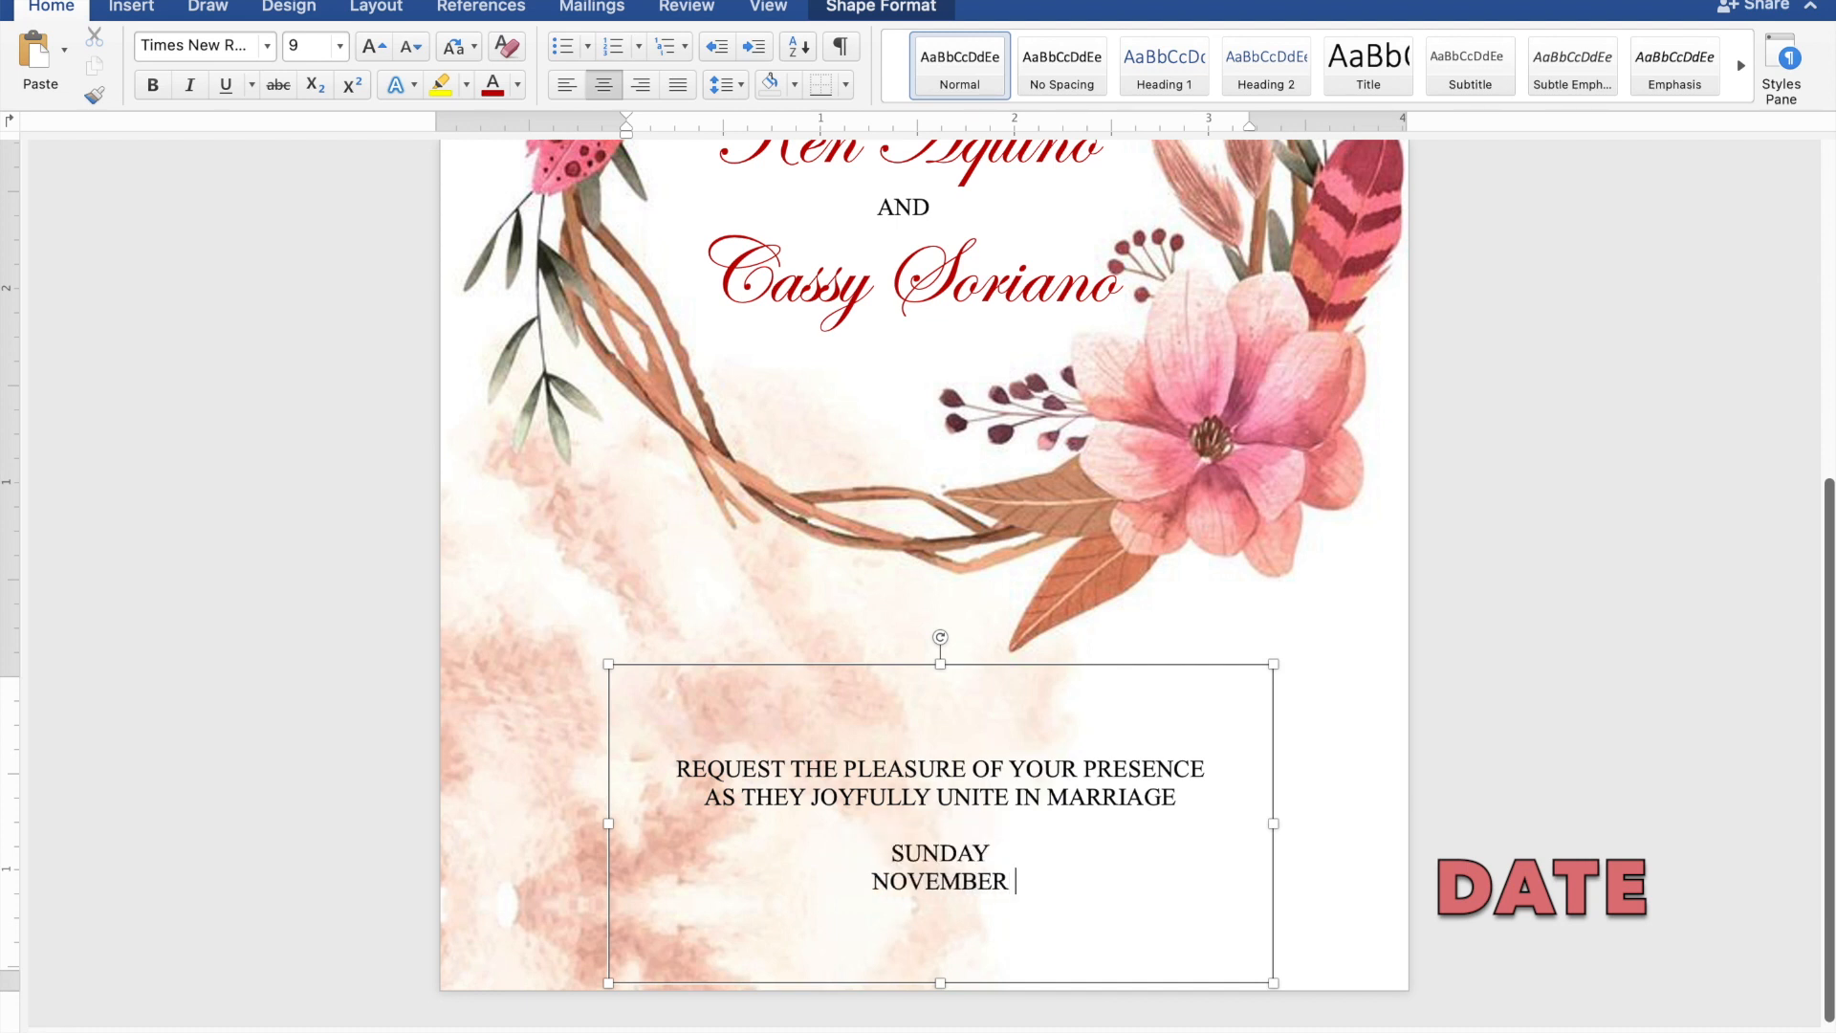
type("26")
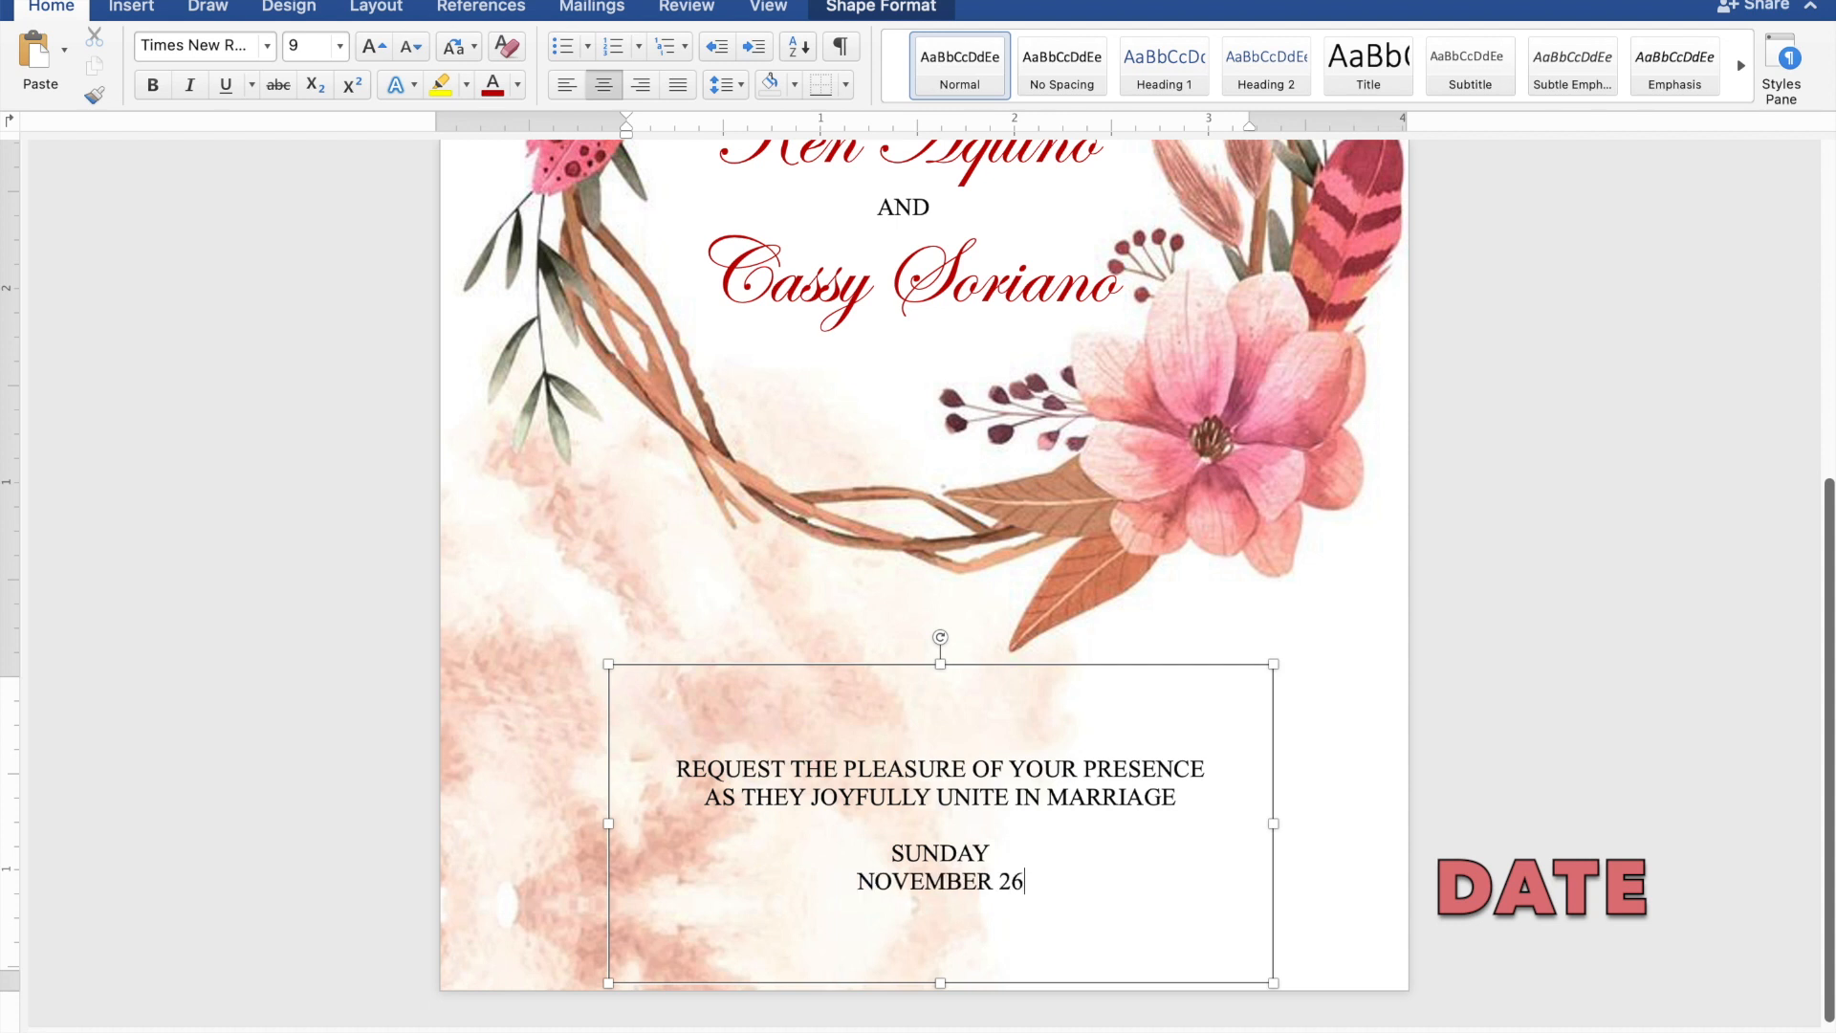
type(", 2")
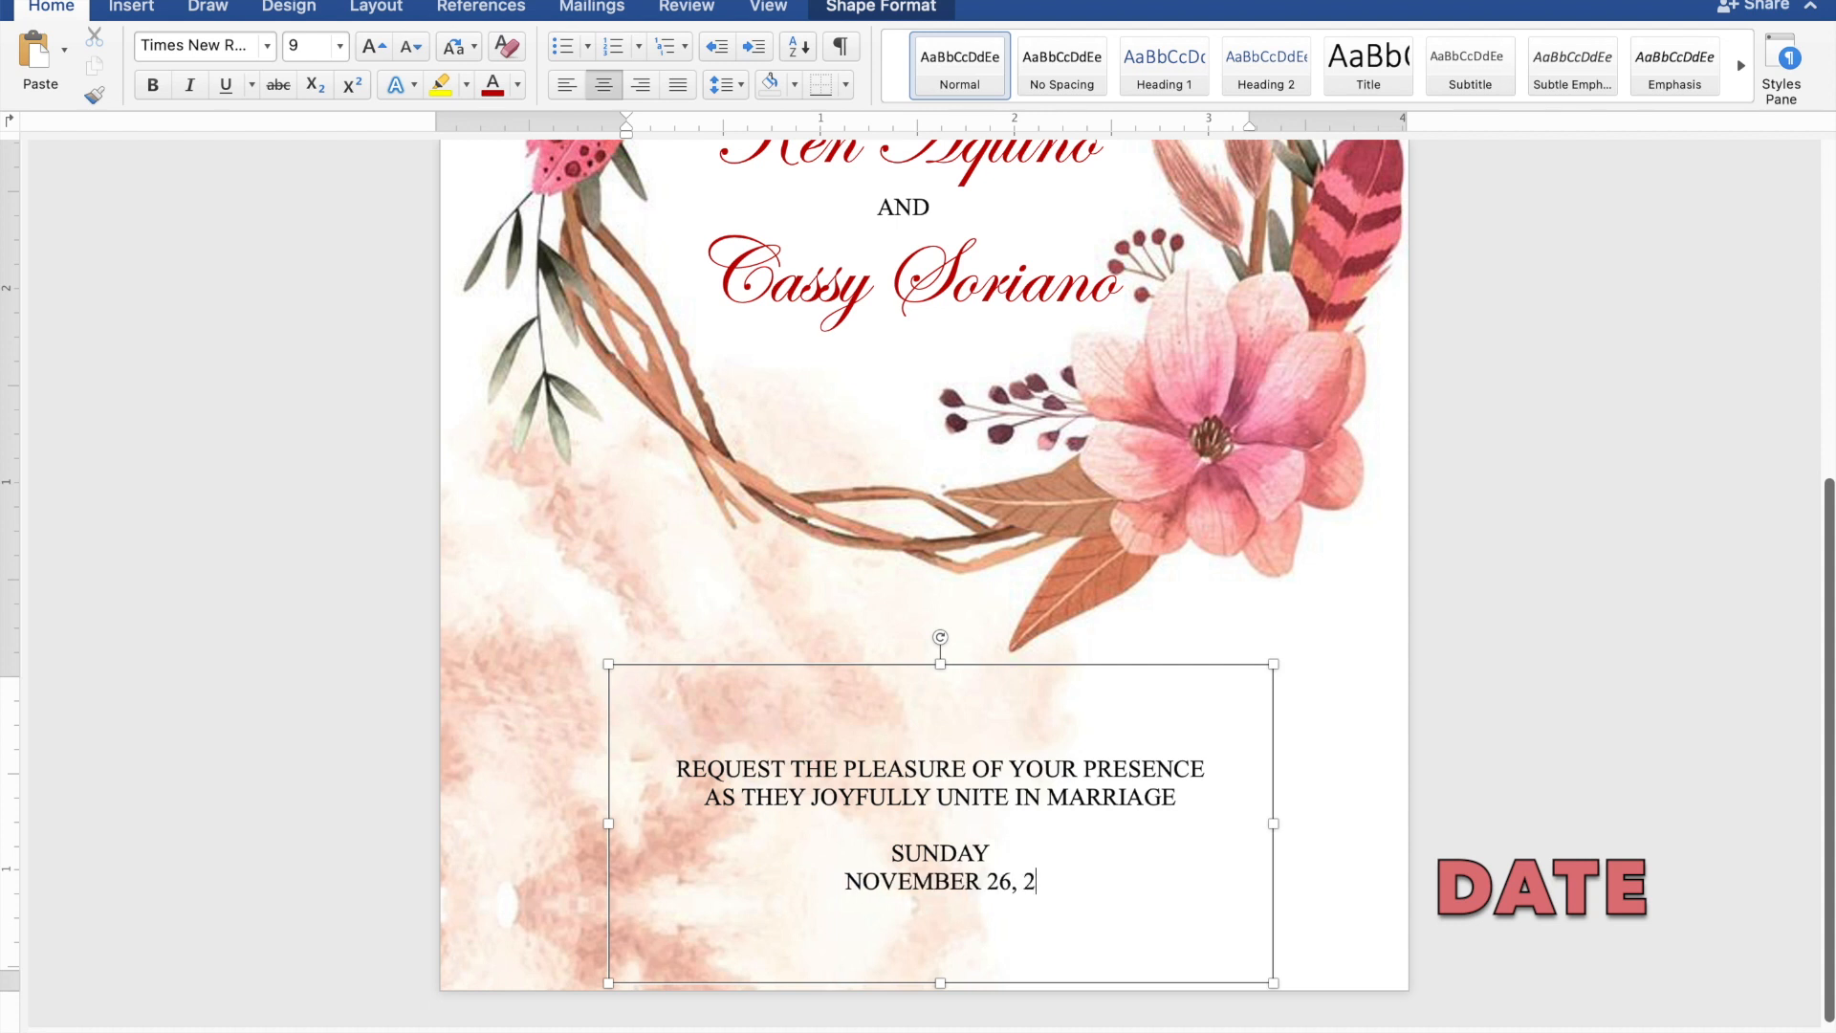
type("023")
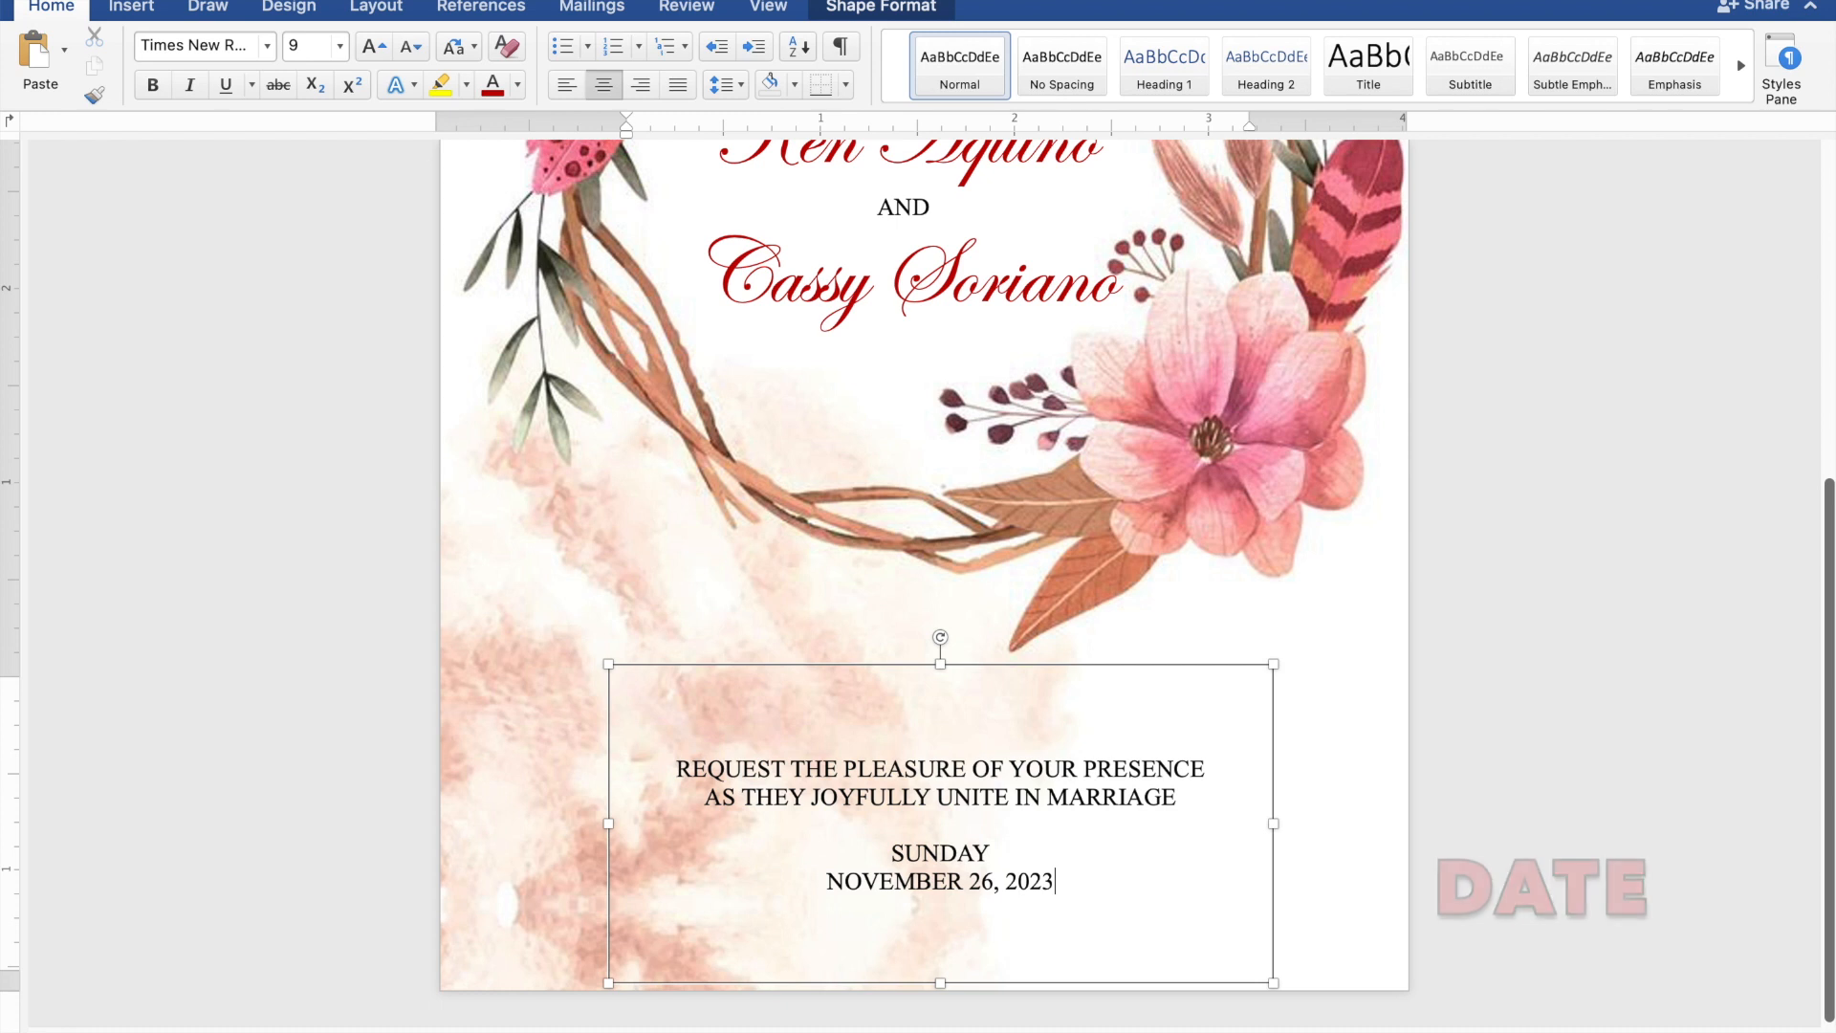
key("Return")
type("1")
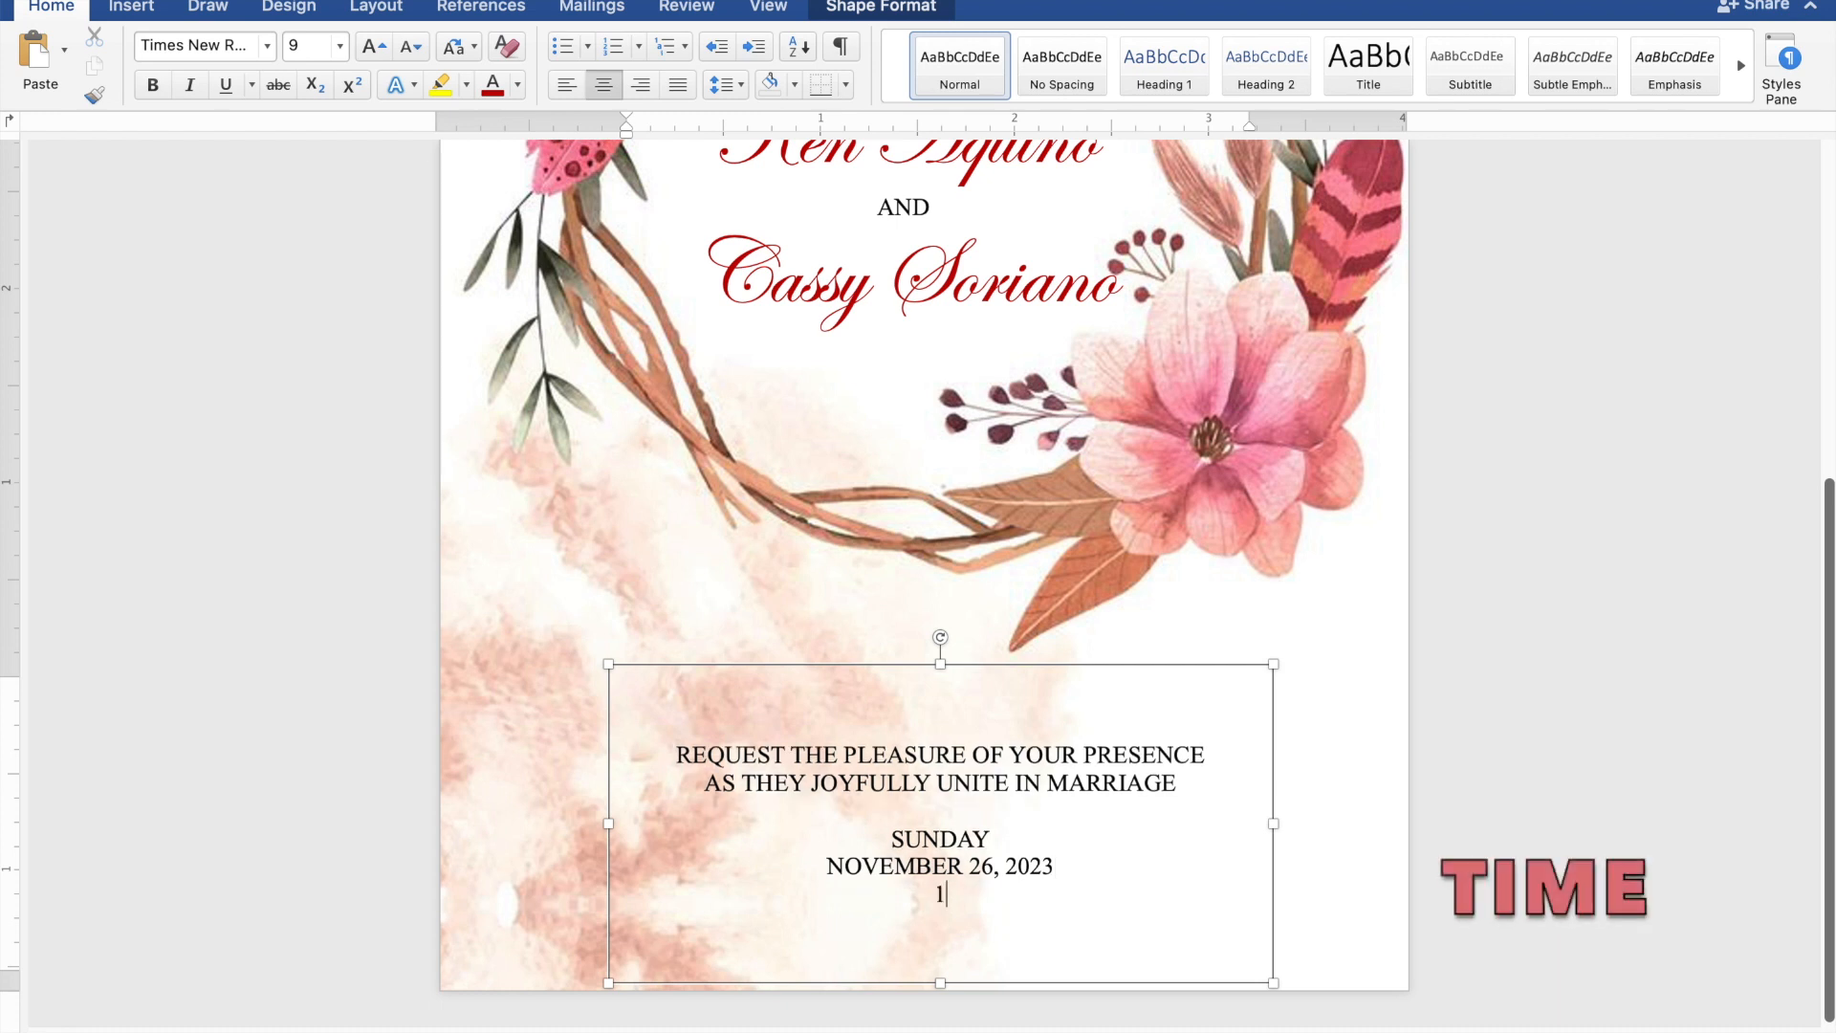
type("0:00 IN THE MORN")
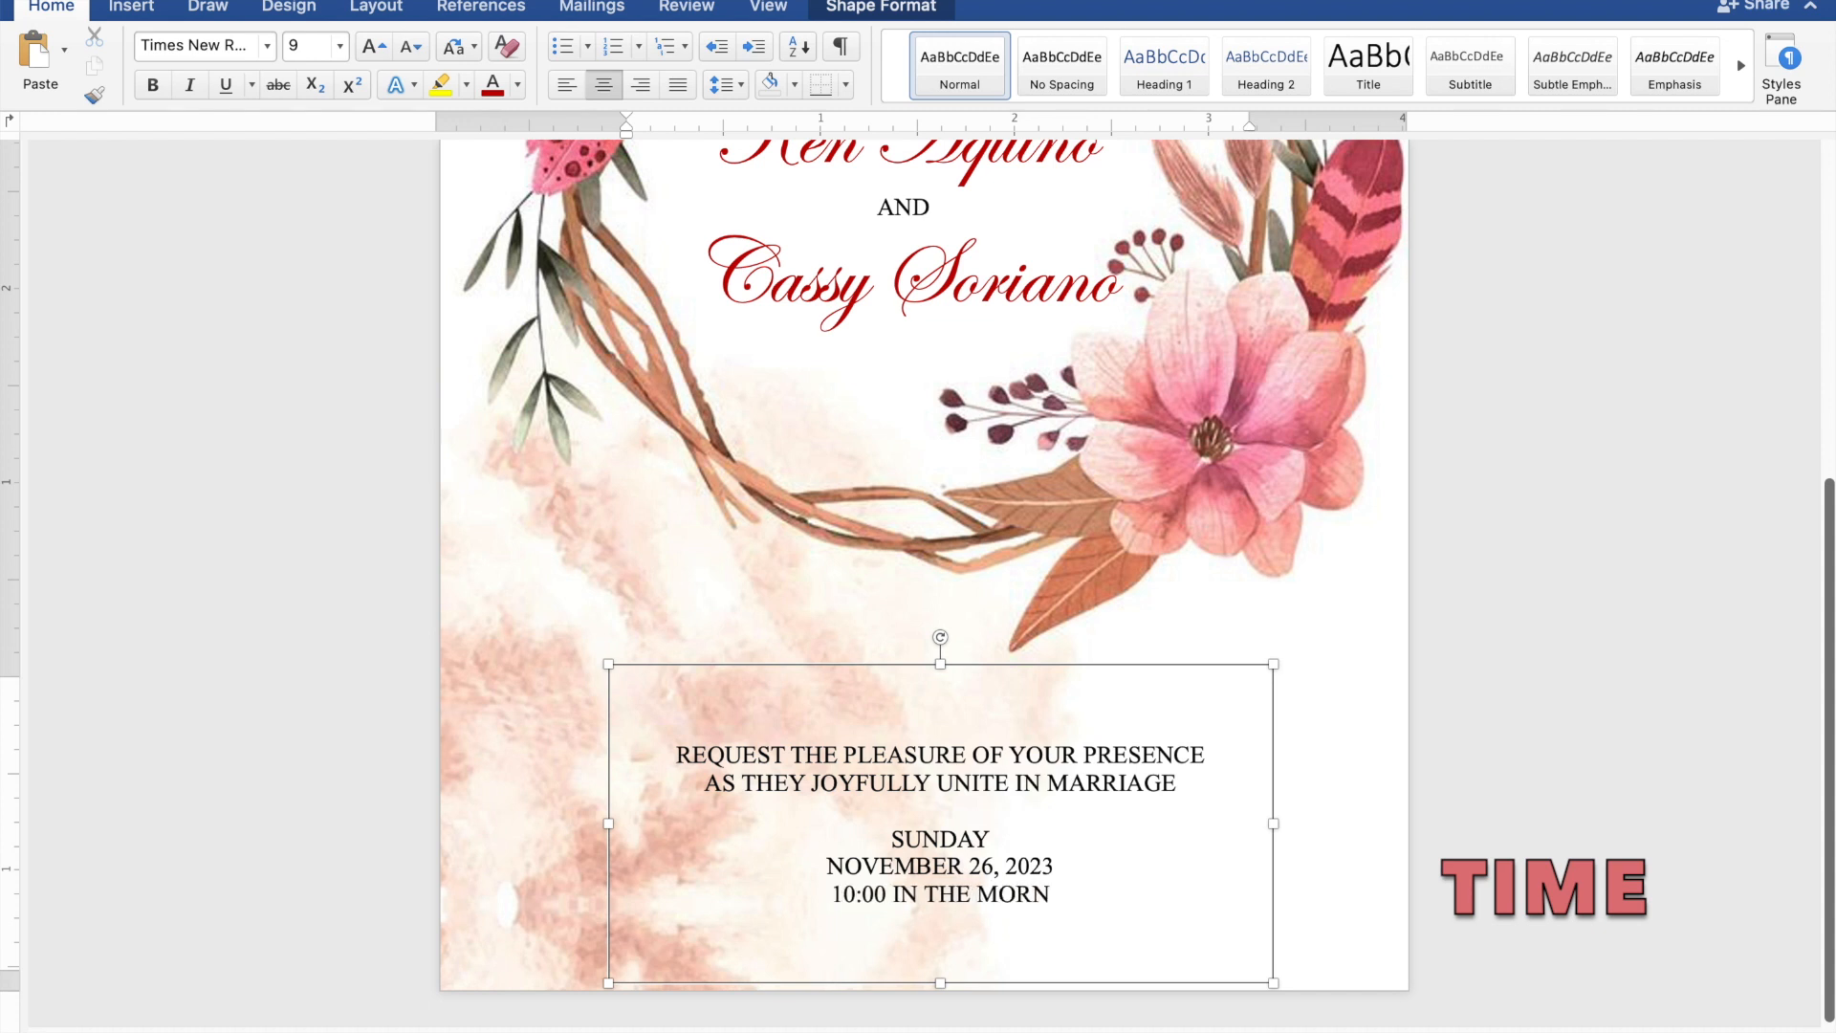
type("ING")
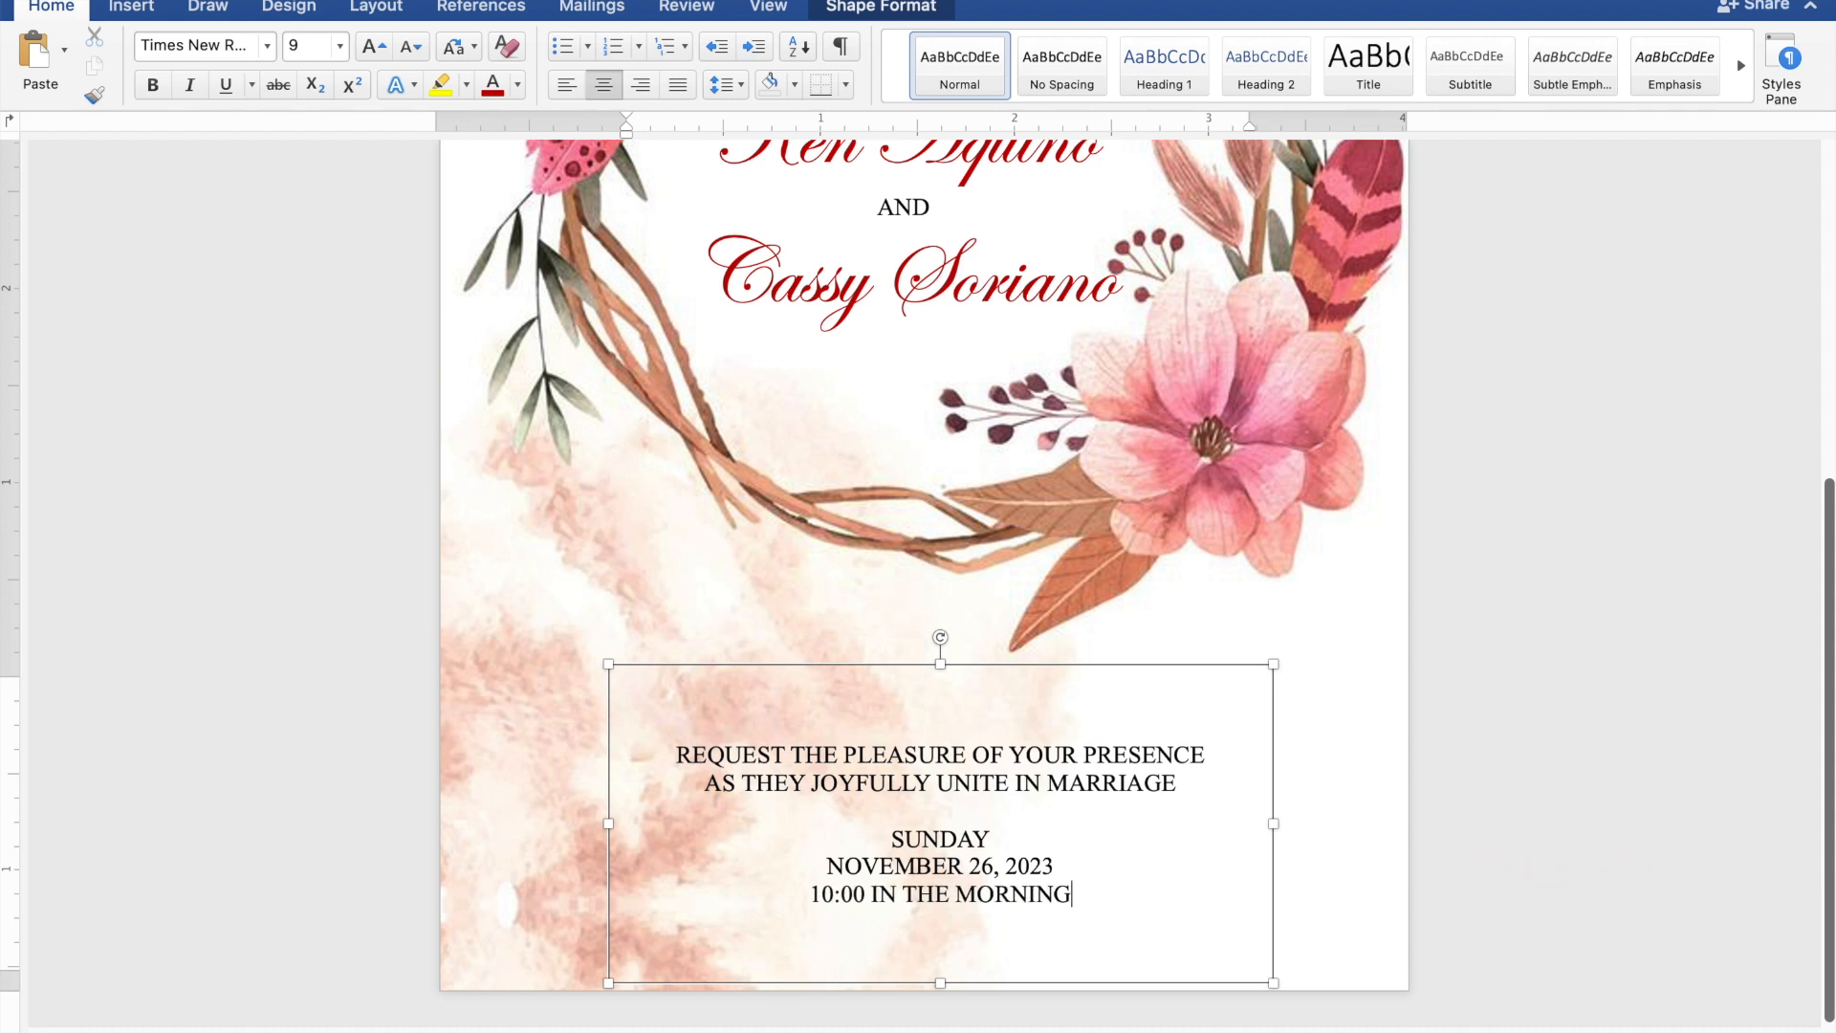
- Add 'ST. THOMAS AQUINAS PARISH CHURCH' with 'MANGALDAN, PANGASINAN' on the line below
key("Return")
type("S")
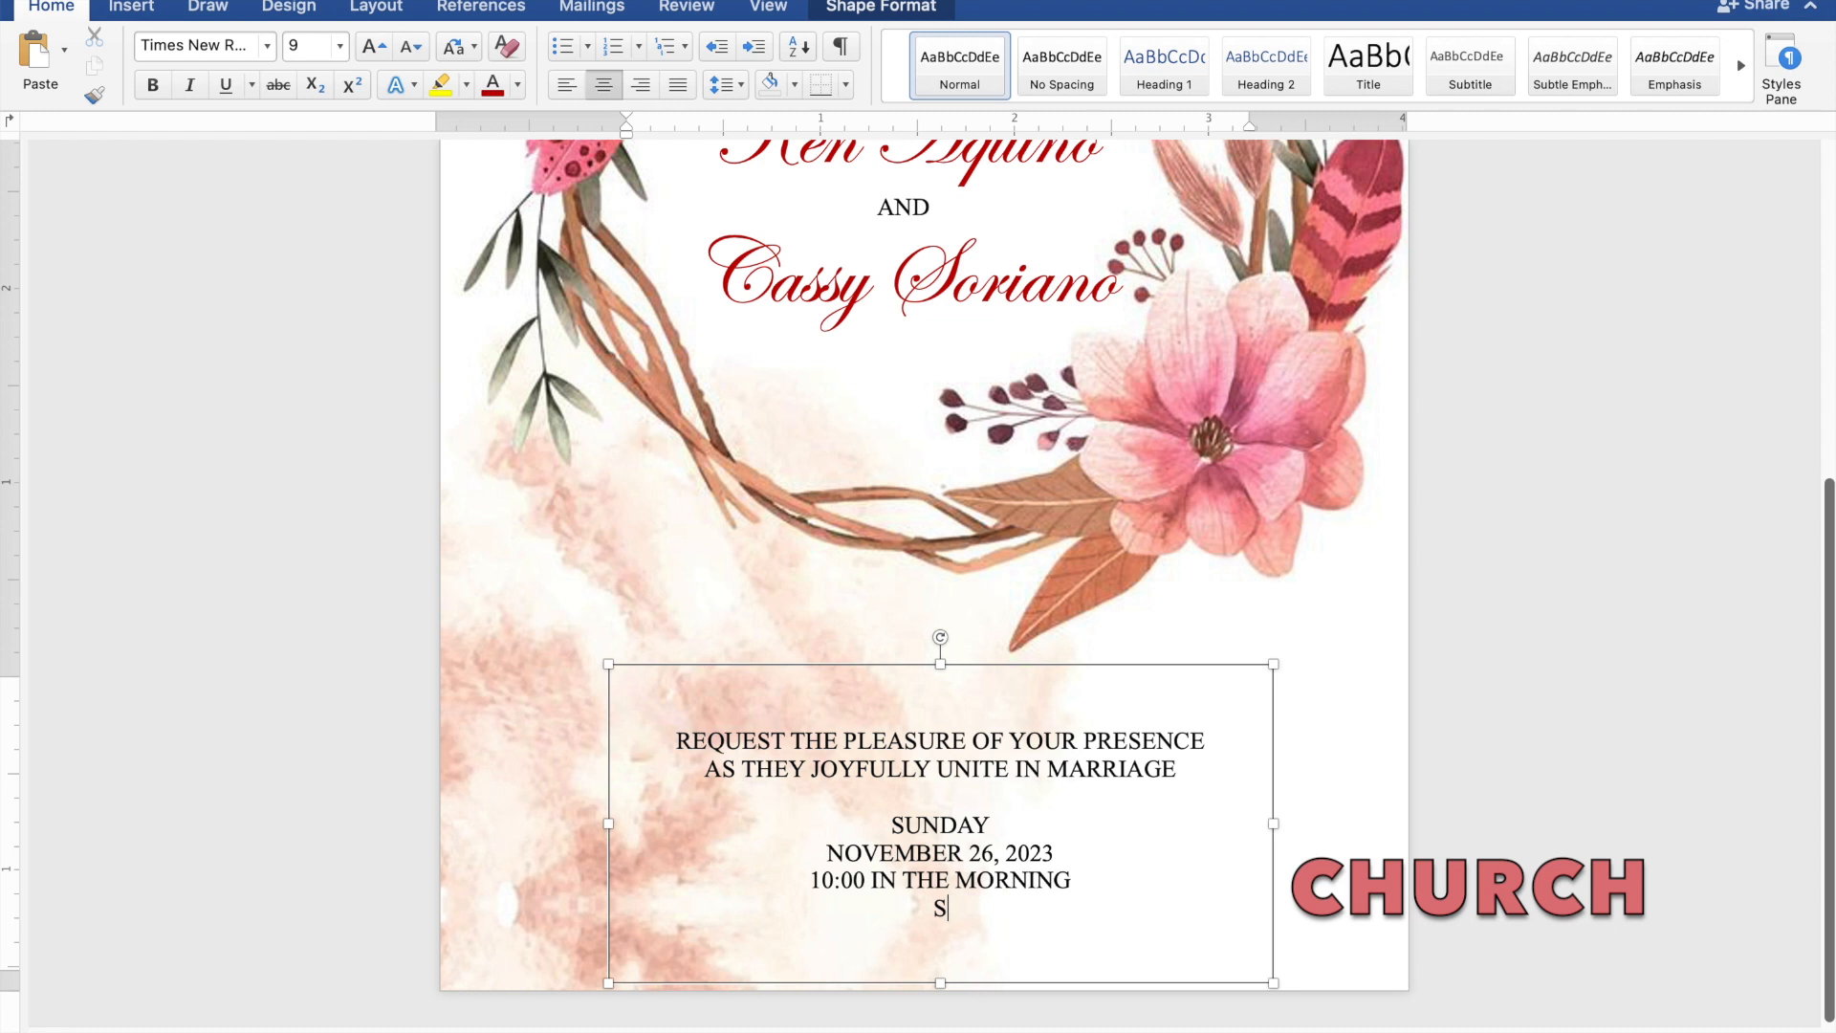
type("T. THOMAS AQUIM")
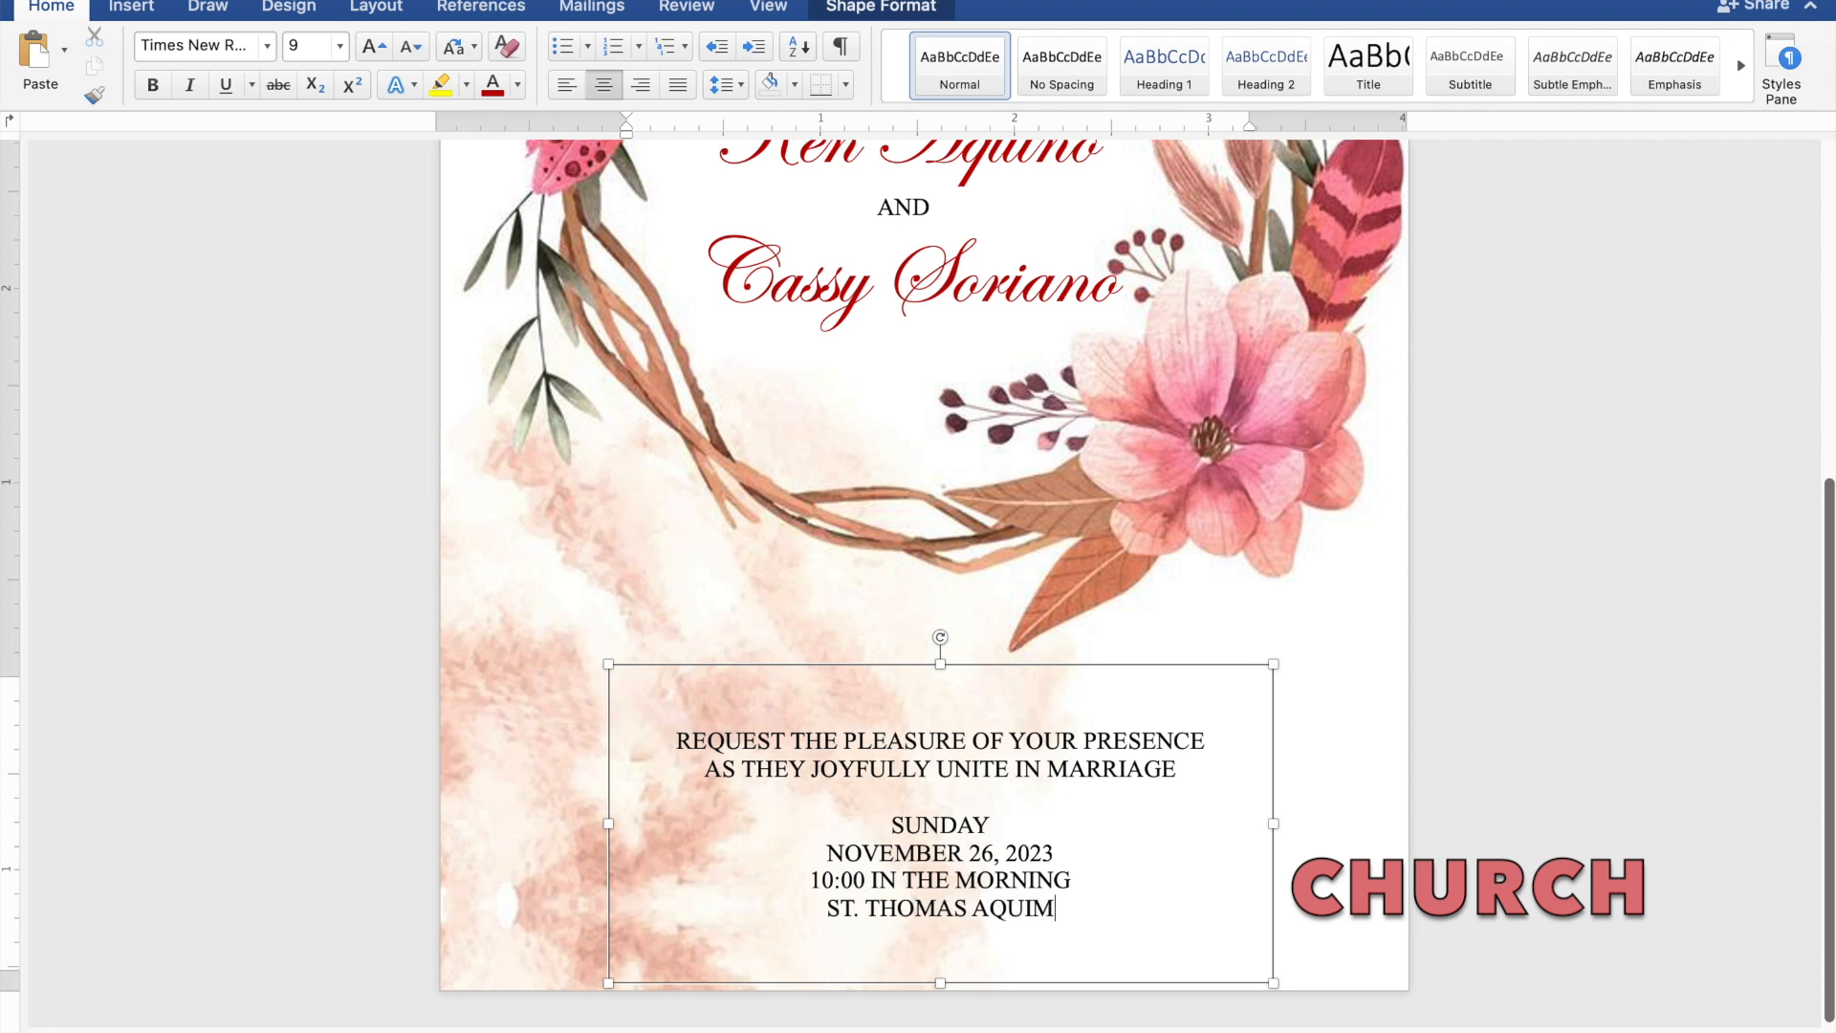
key("BackSpace")
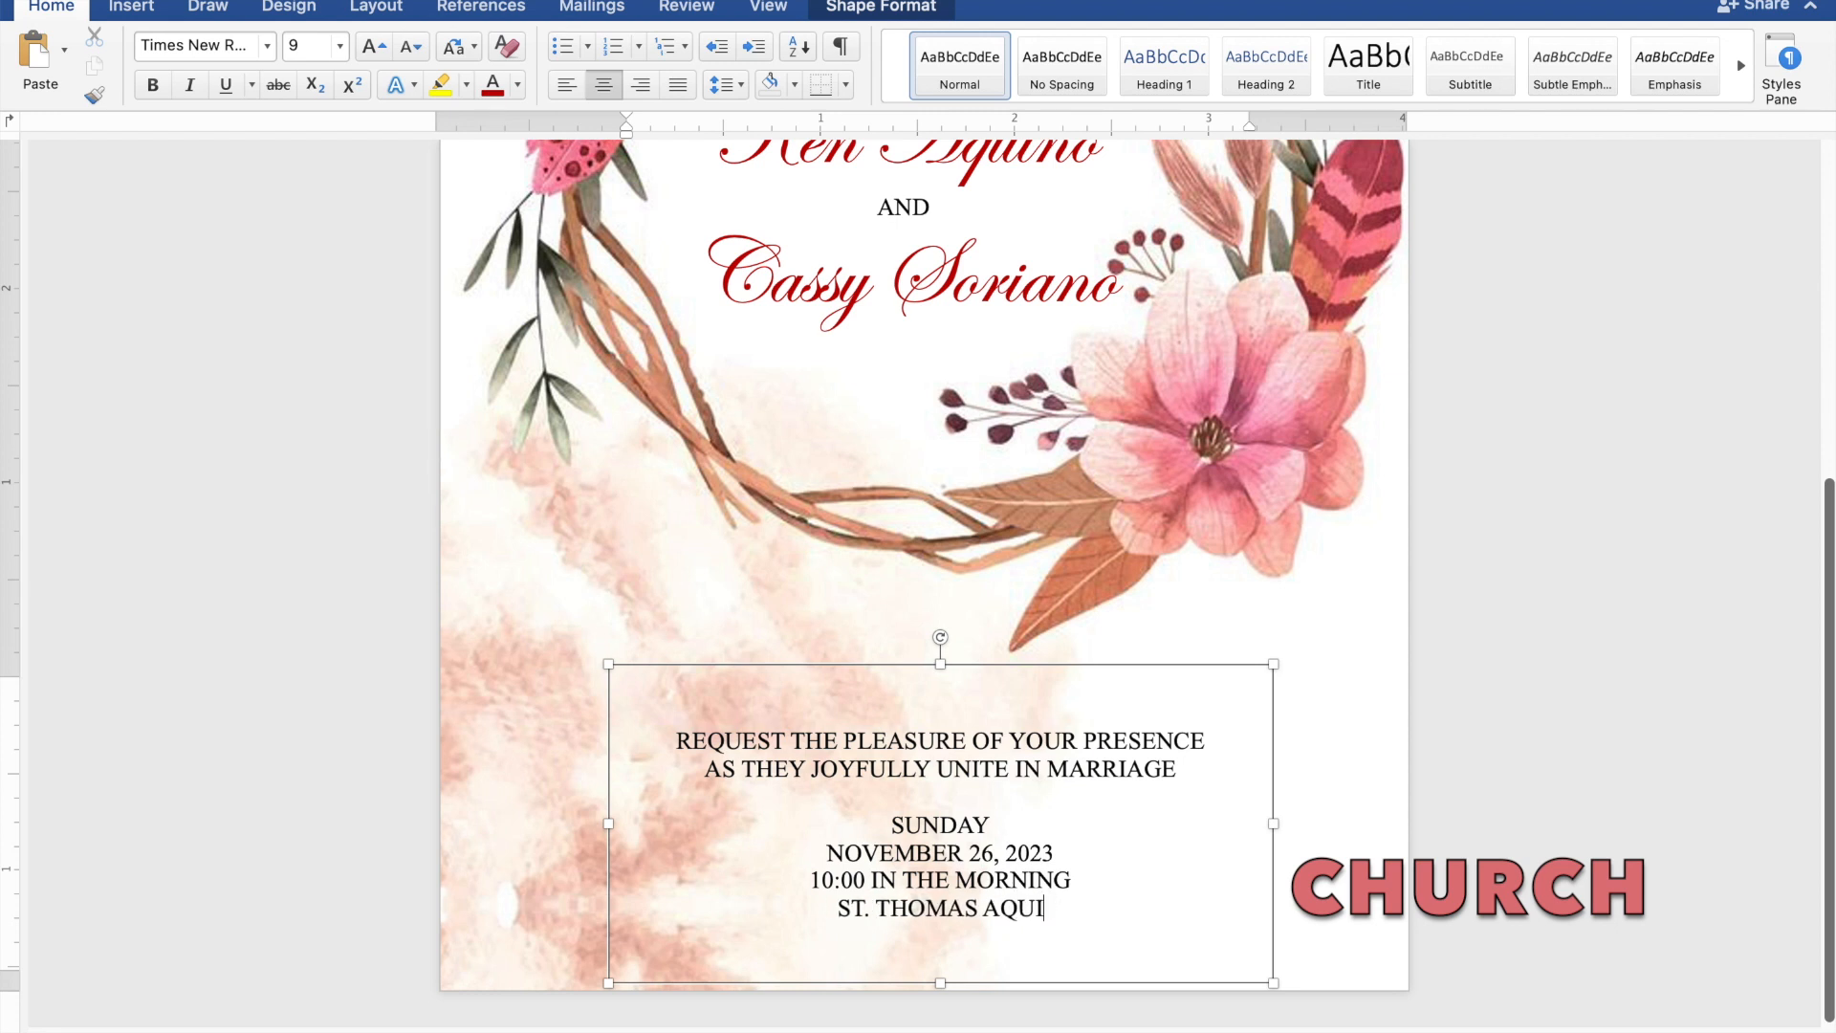
type("NAS")
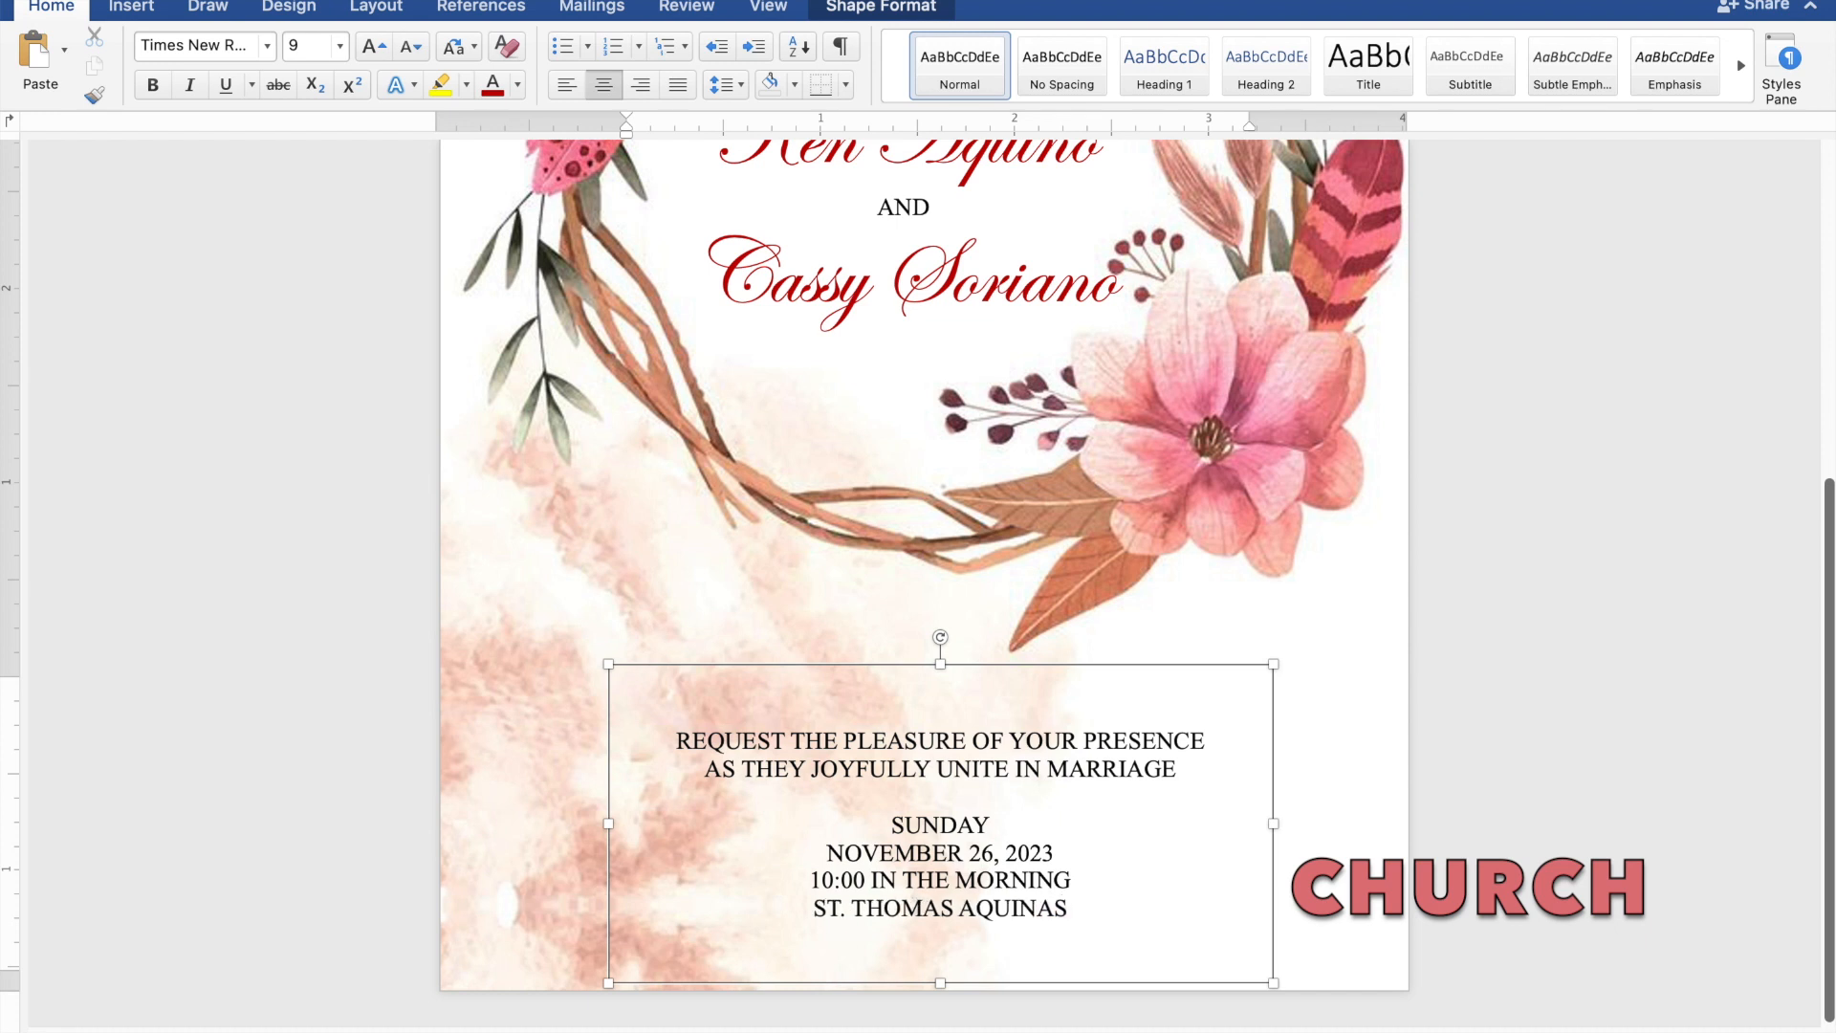
type(" PA")
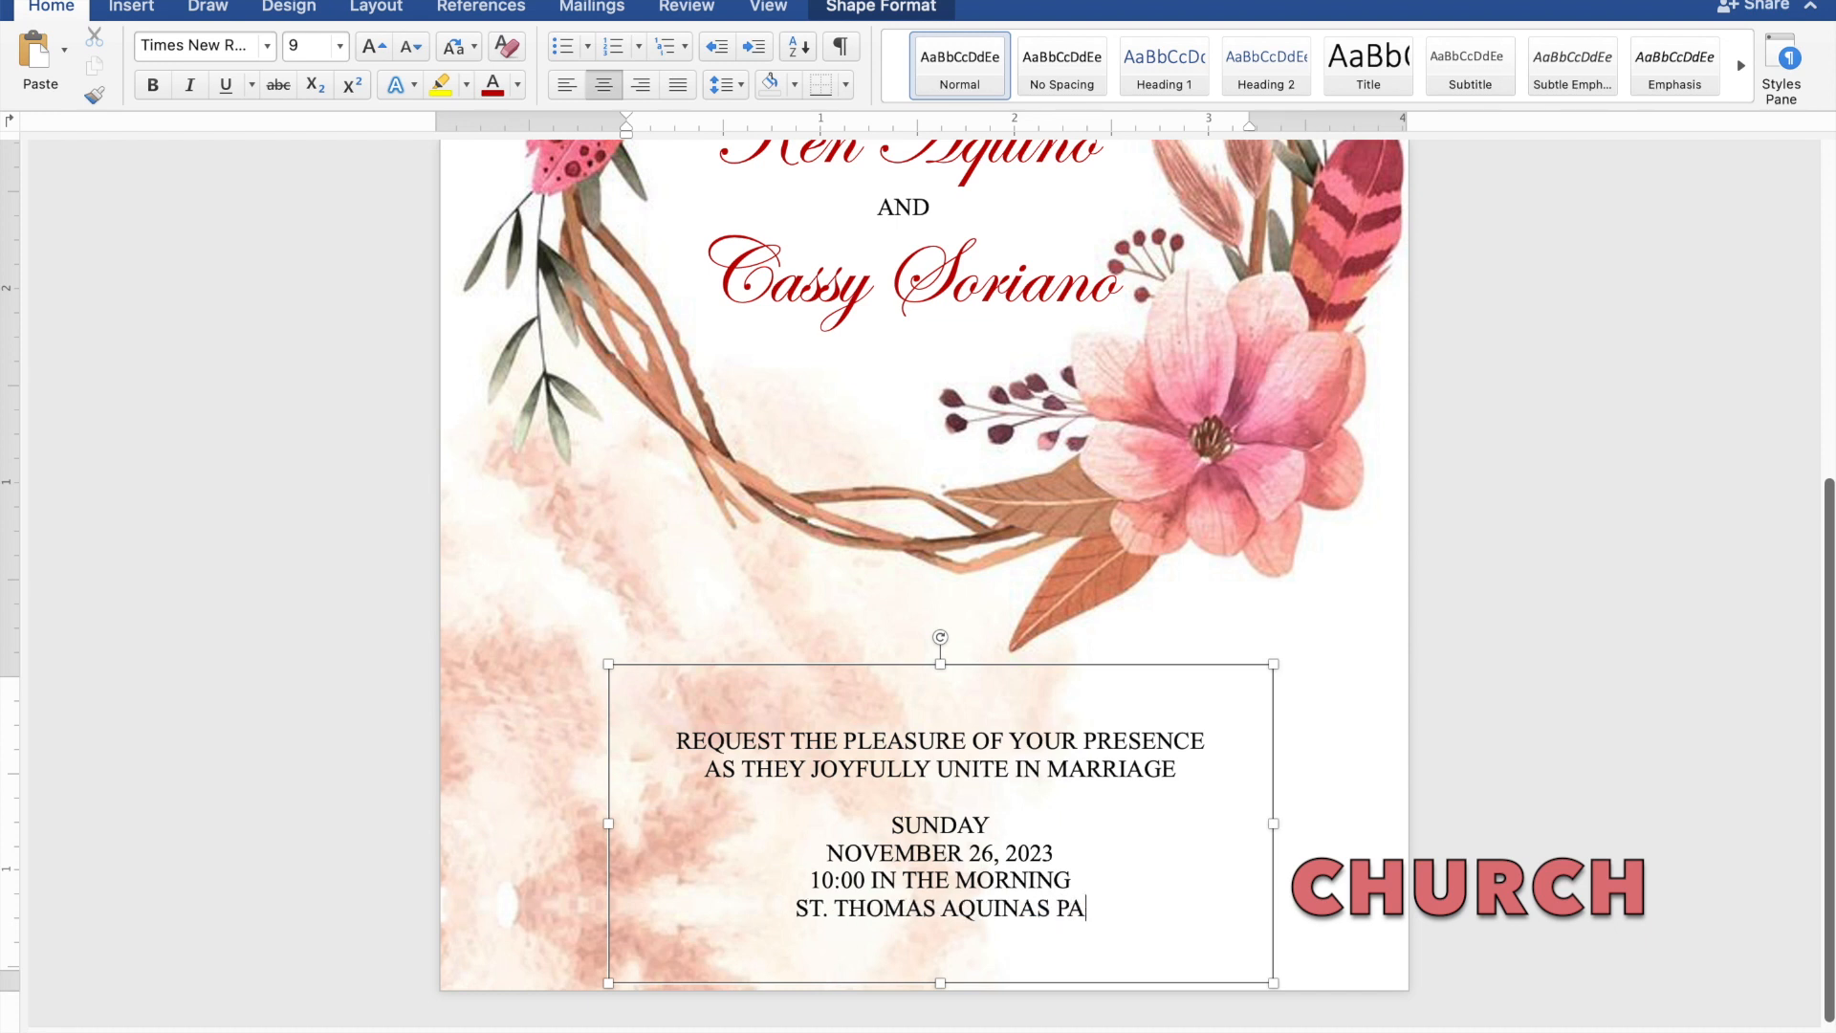
type("RIS")
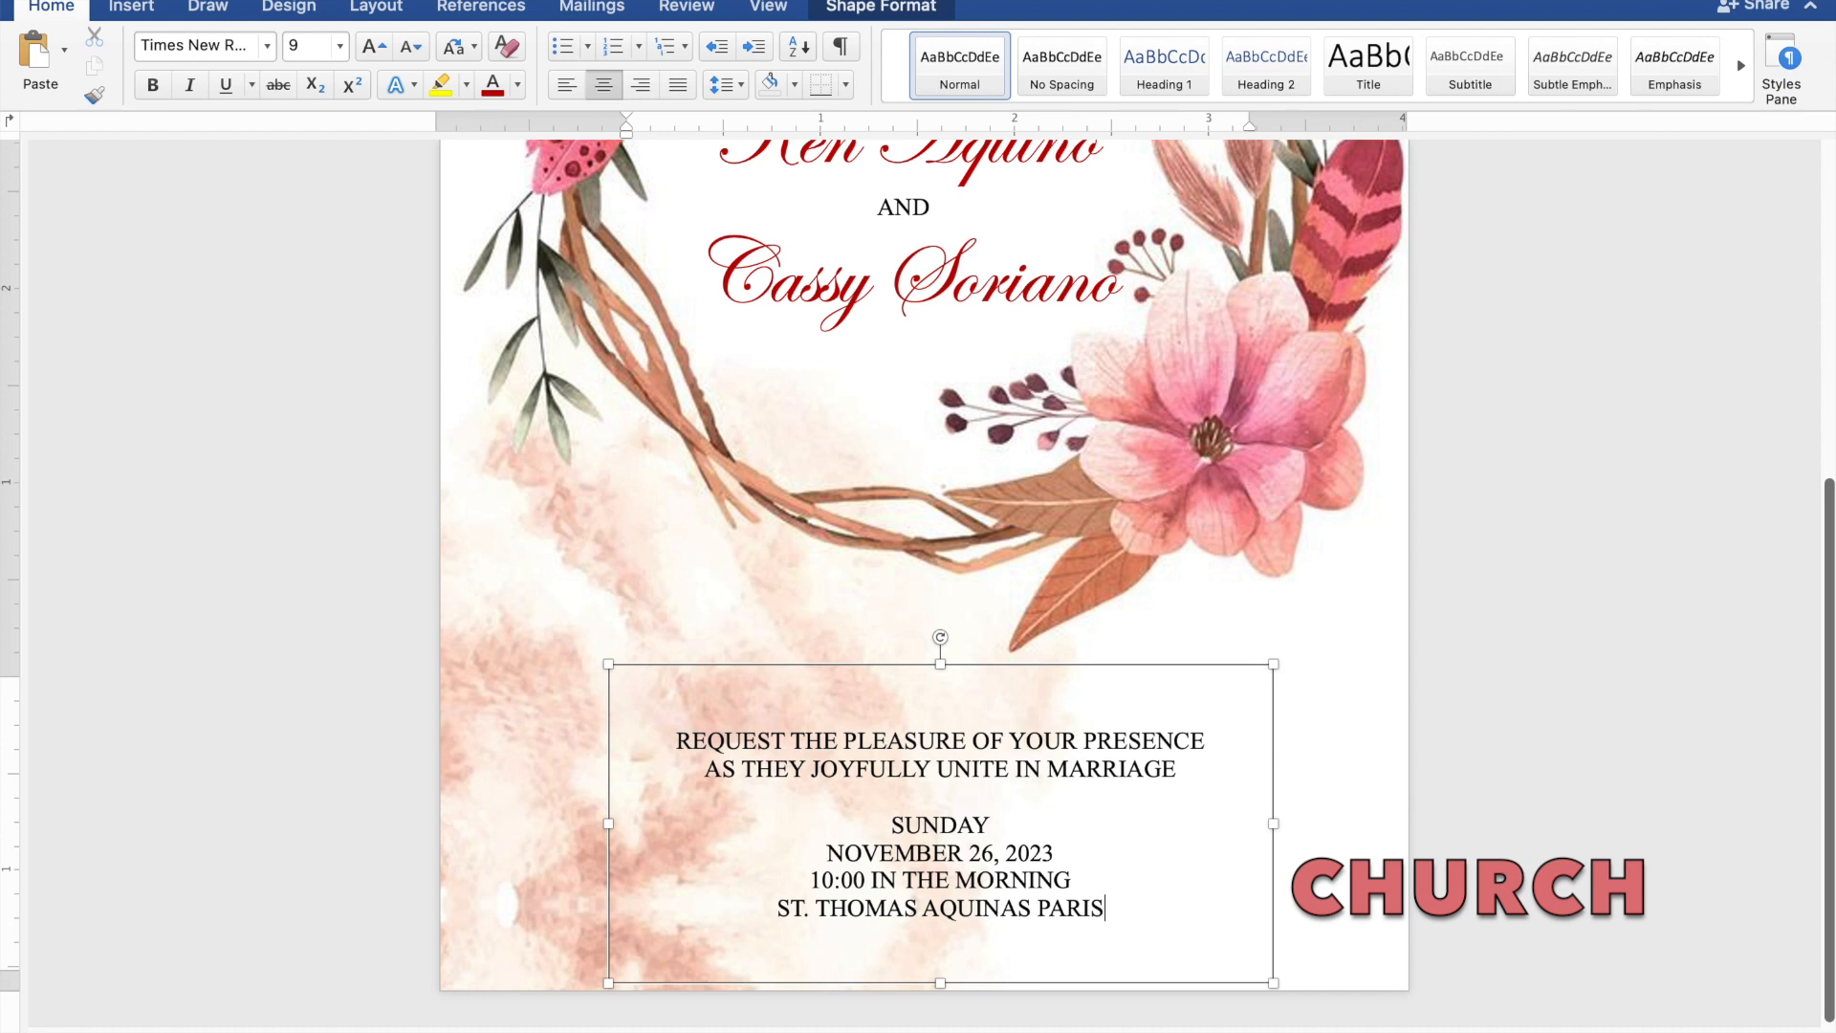
type("H CHURCH")
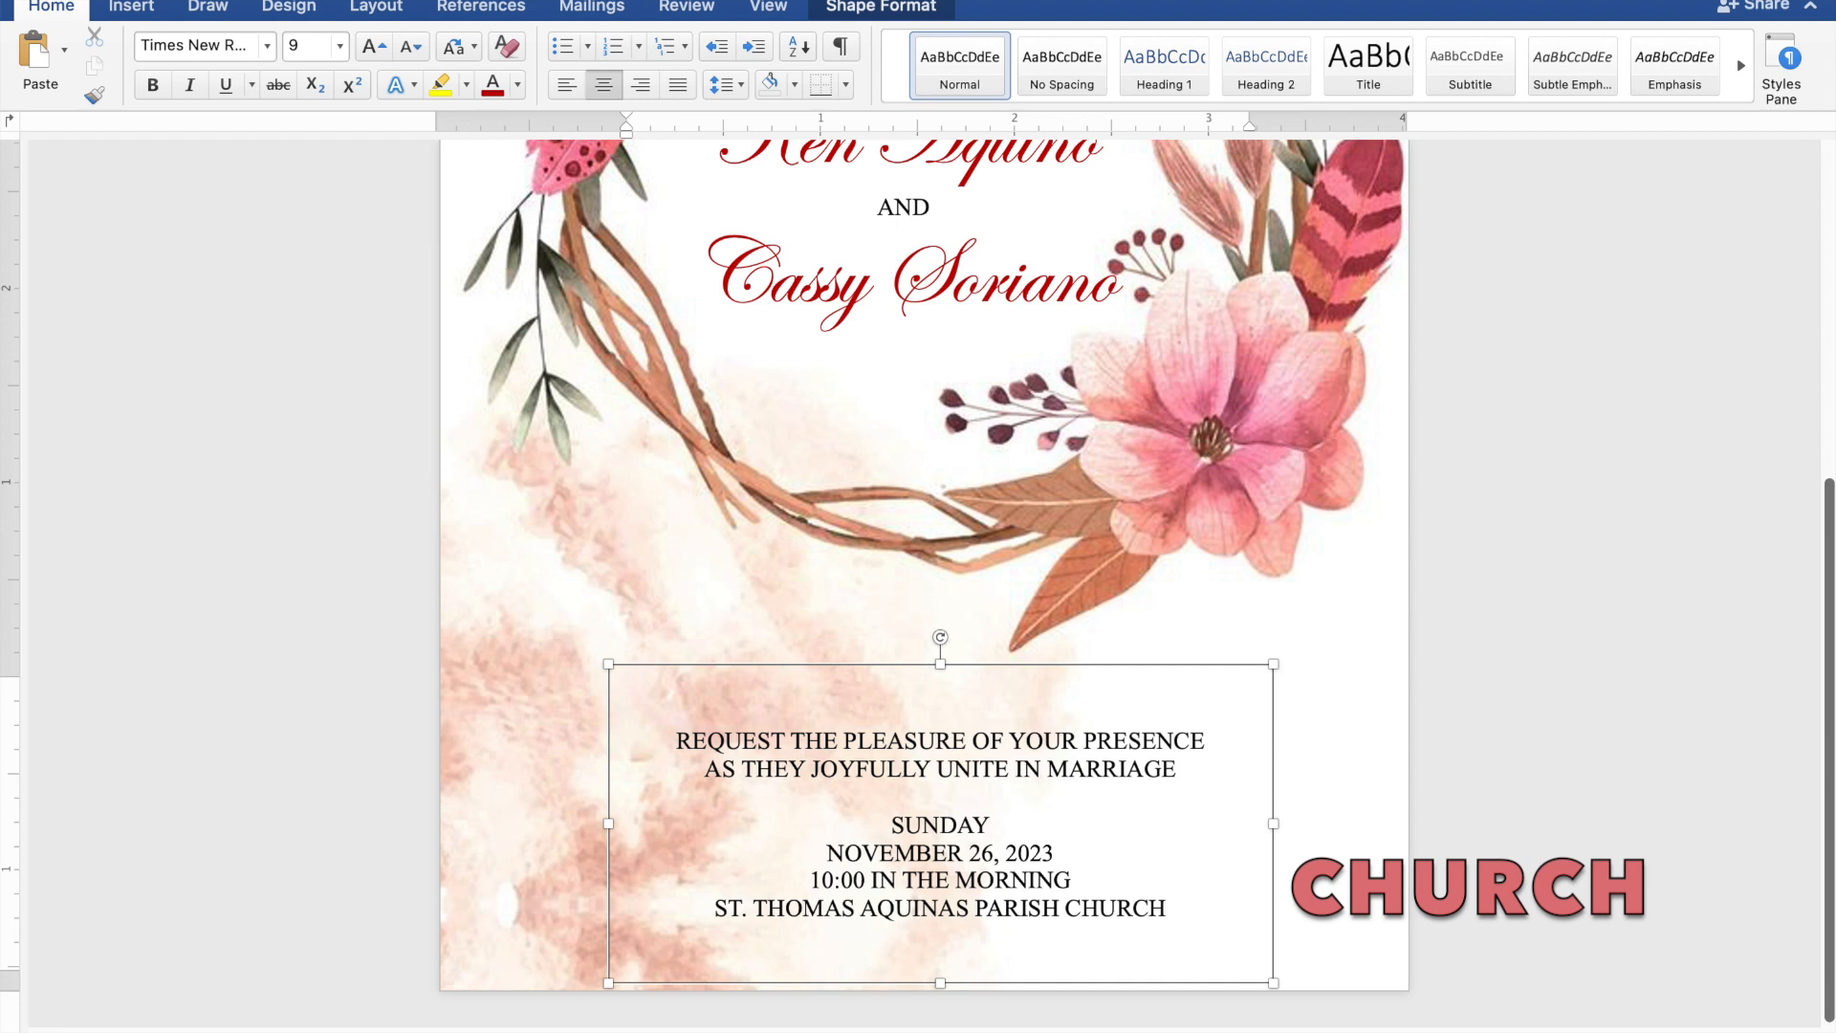
key("Return")
type("MA")
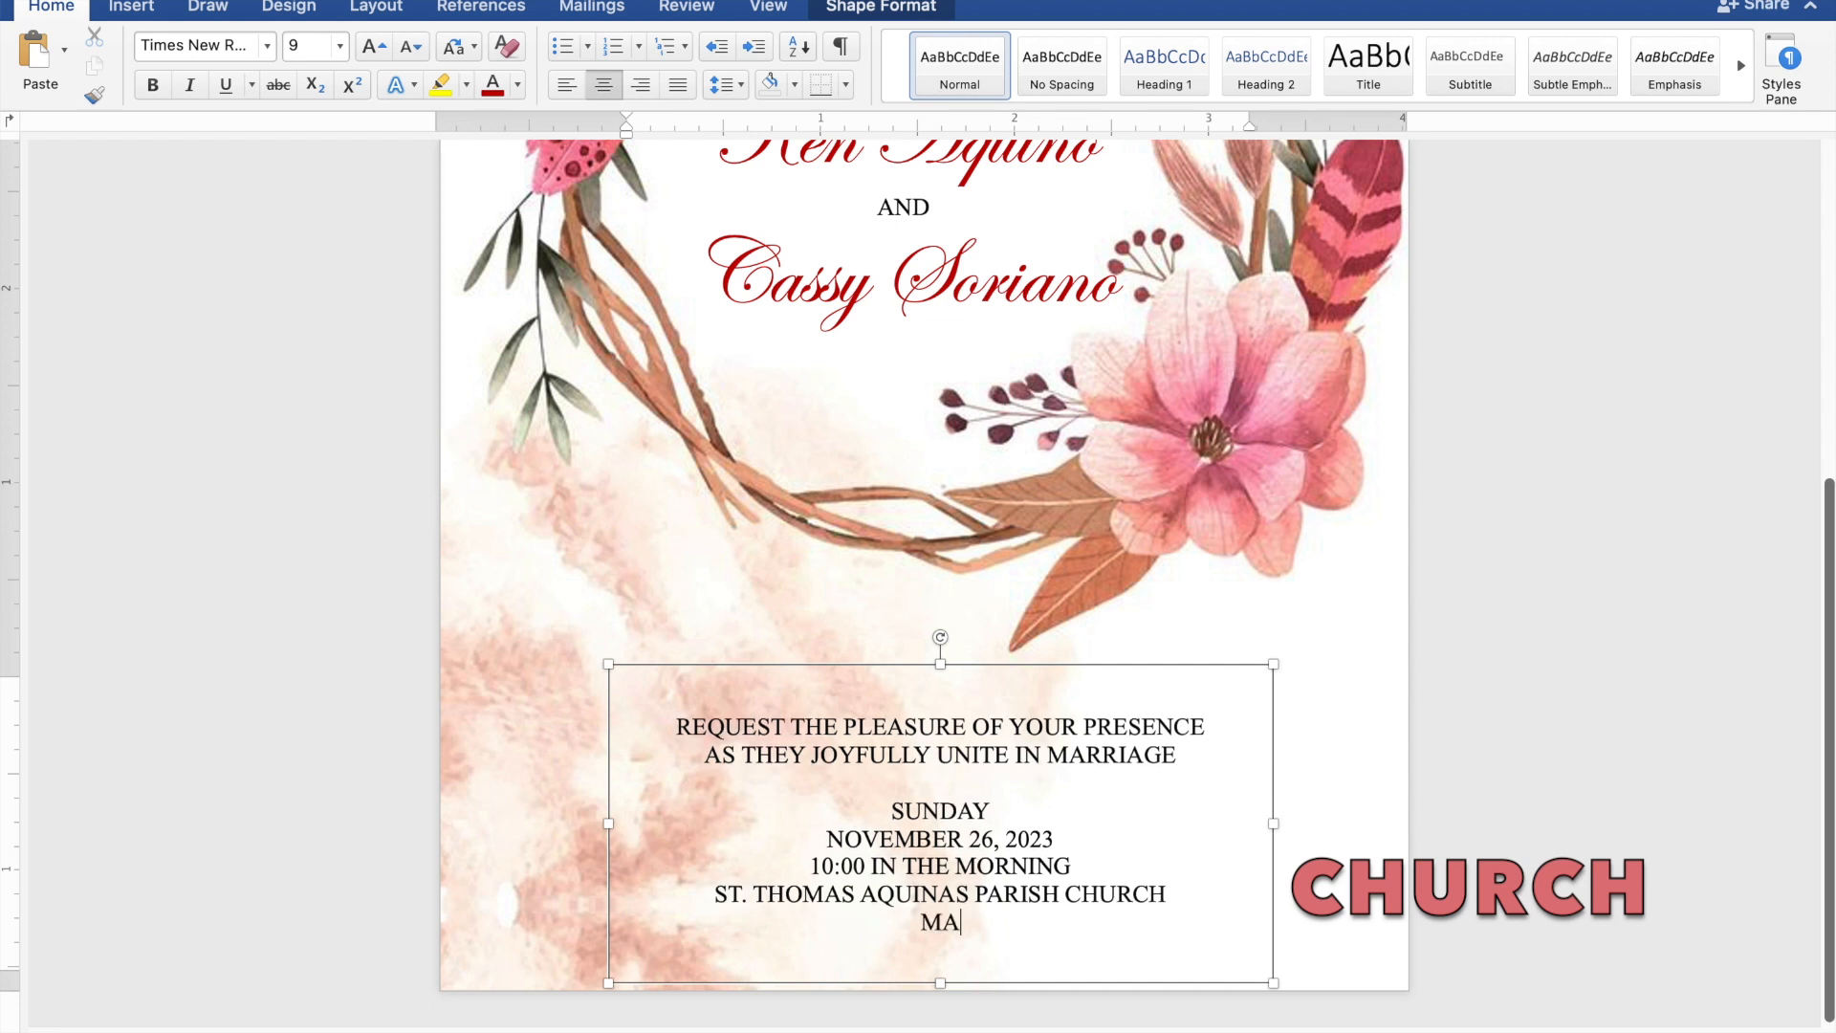
type("NGALD")
type("AN")
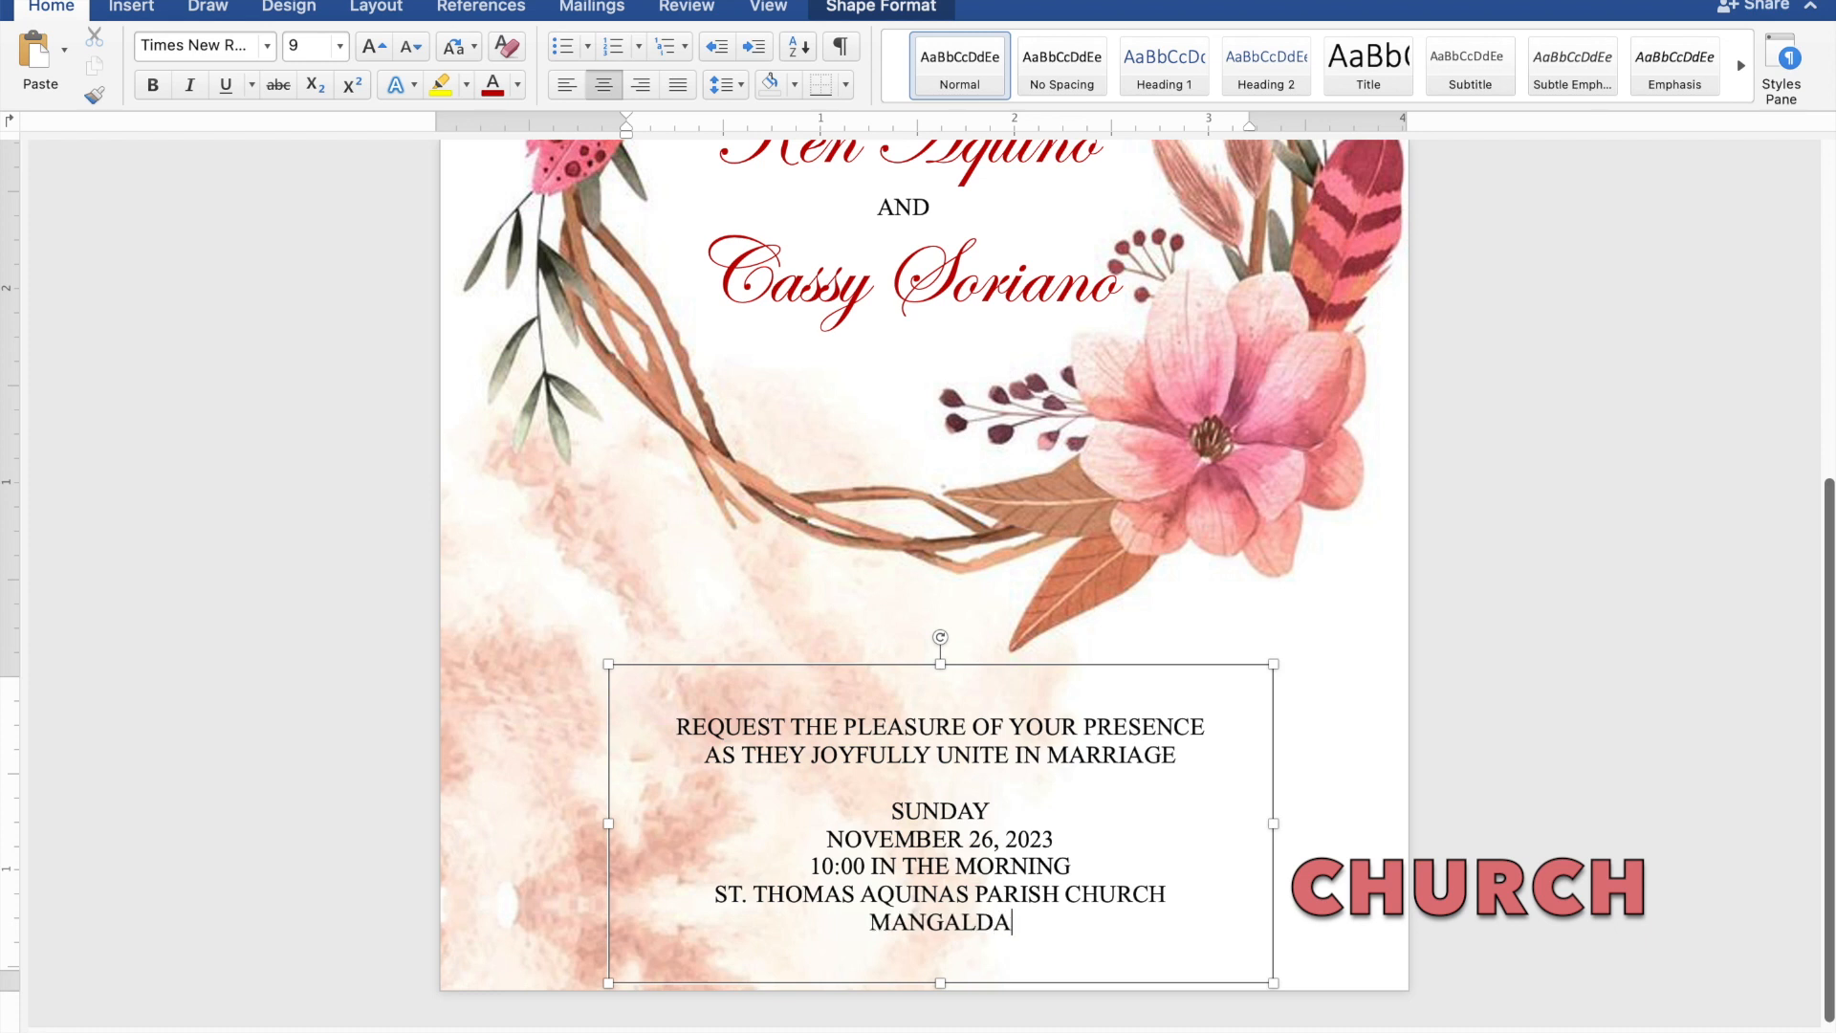
type(", ")
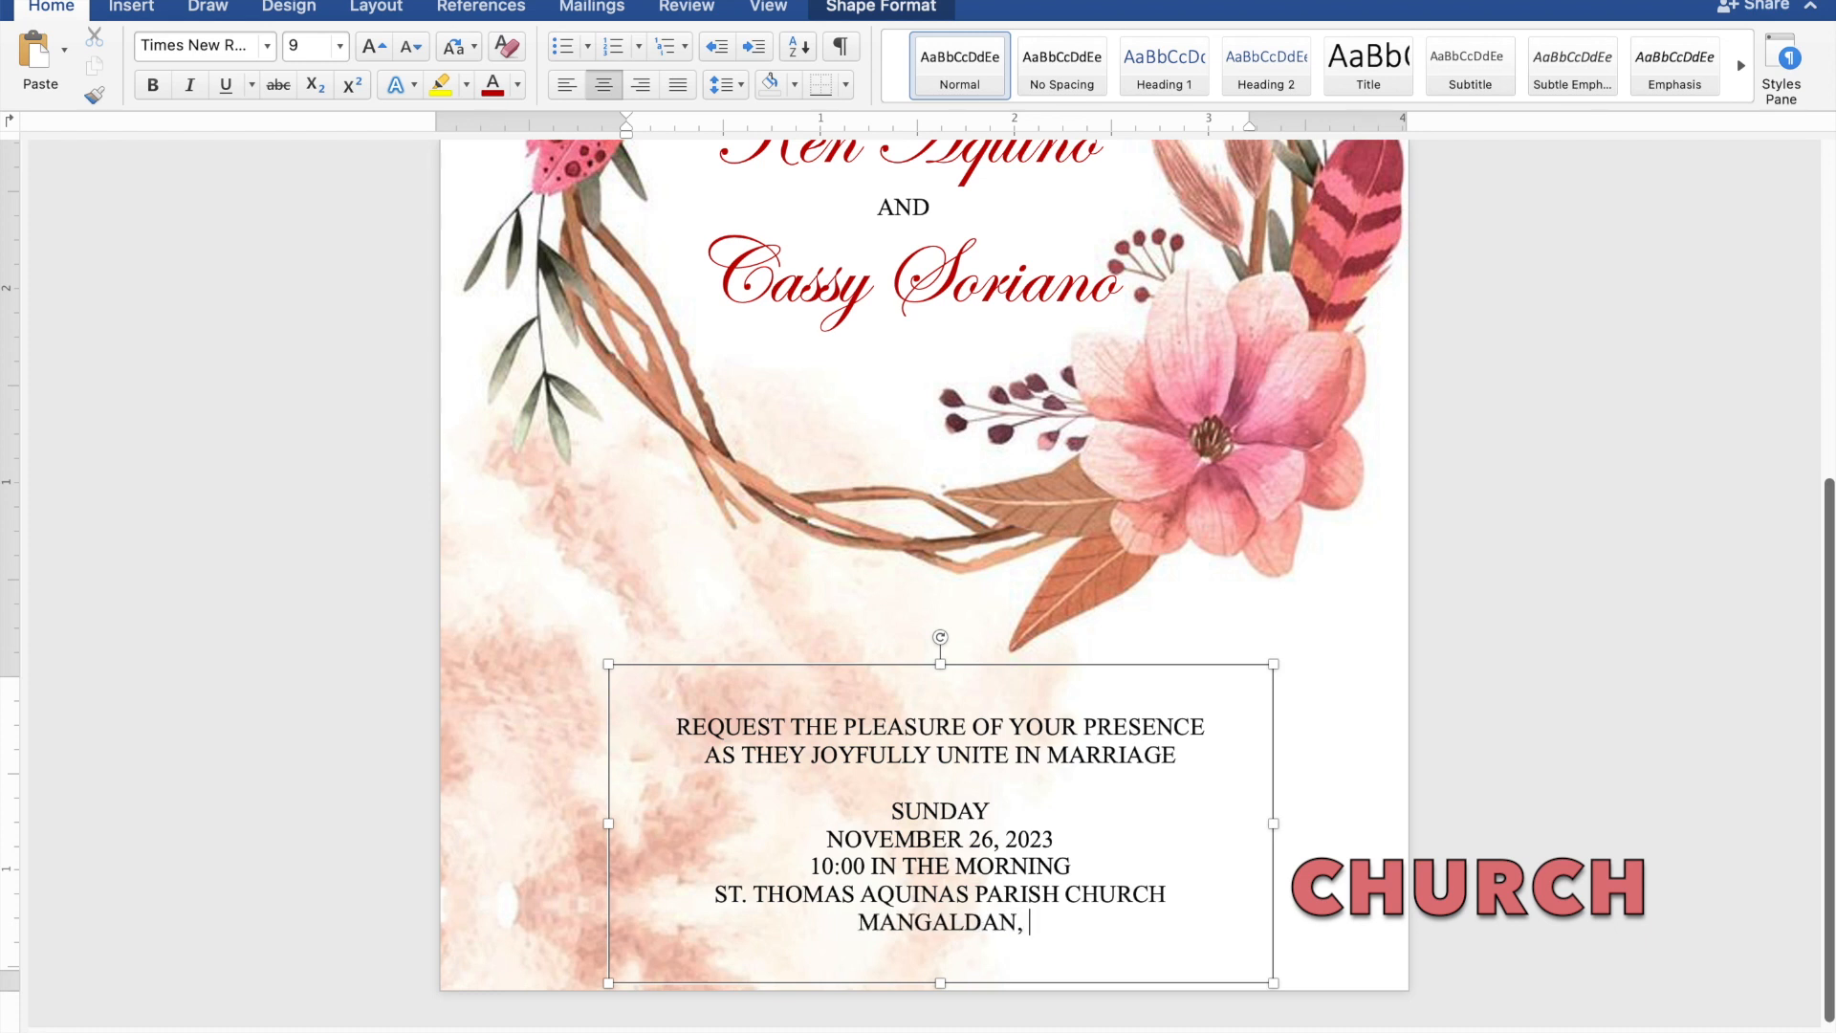
type("PAN")
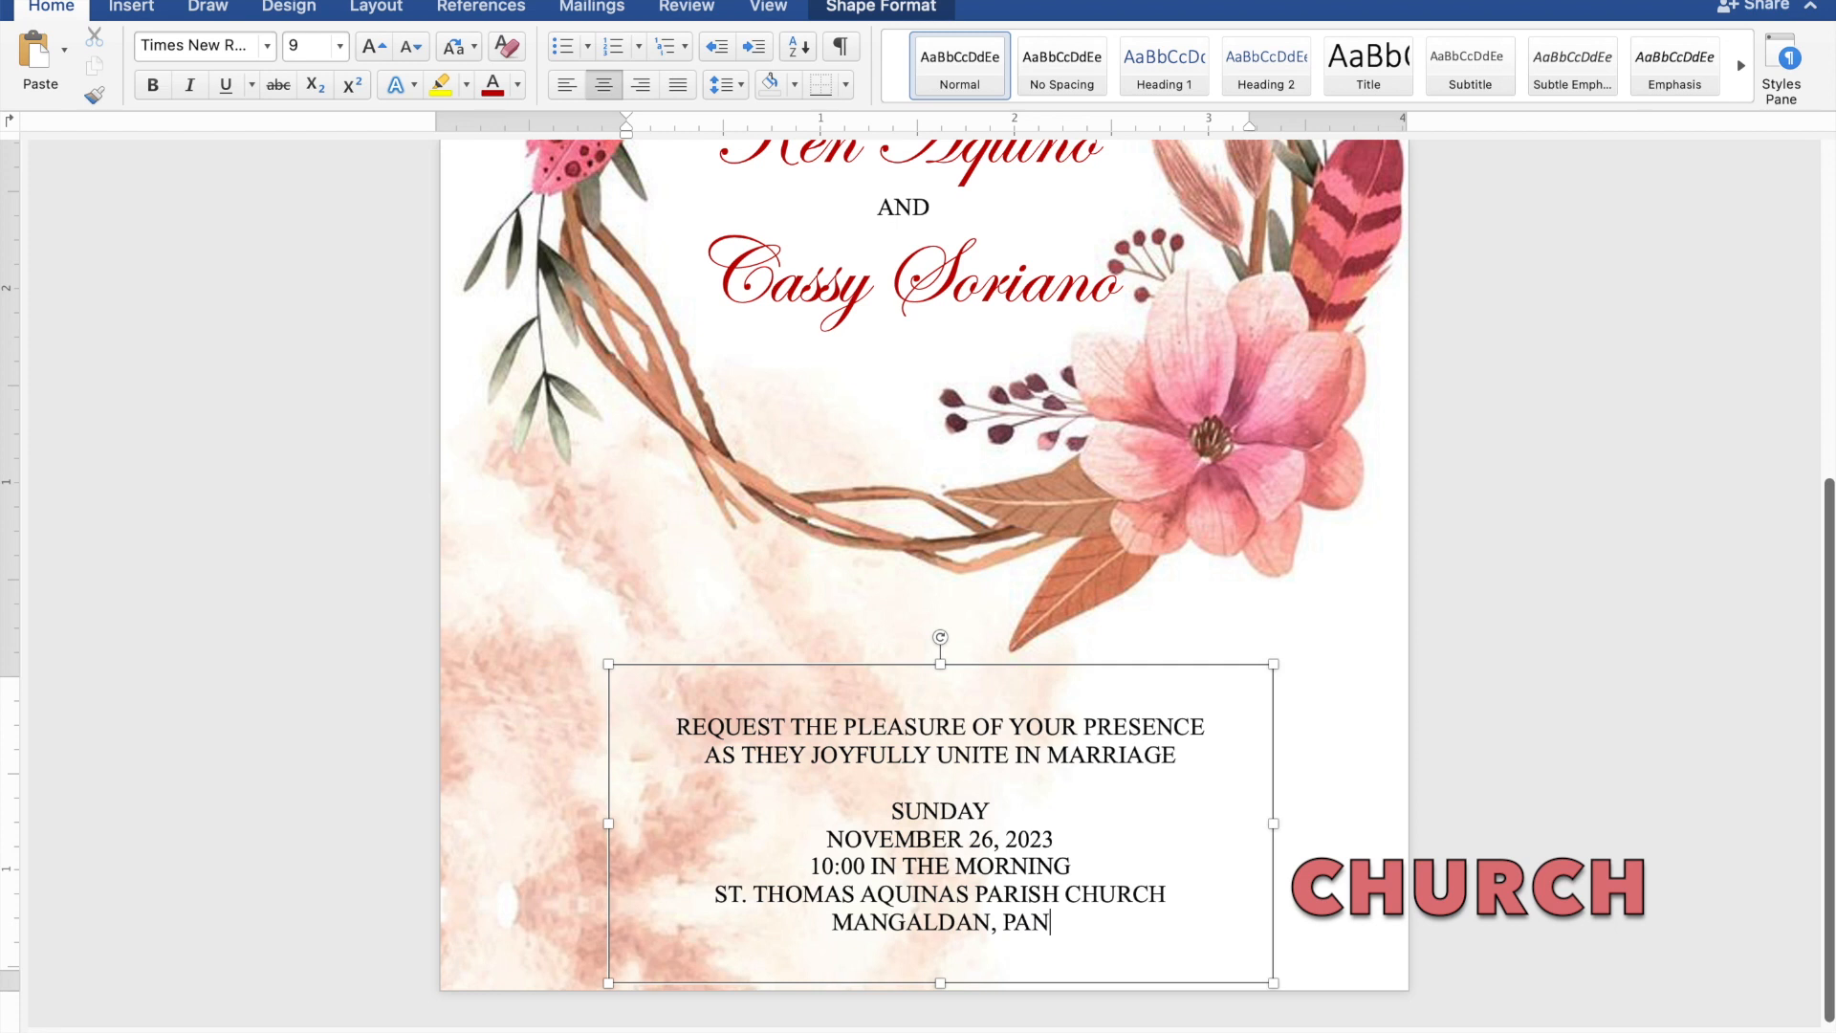
type("GASI")
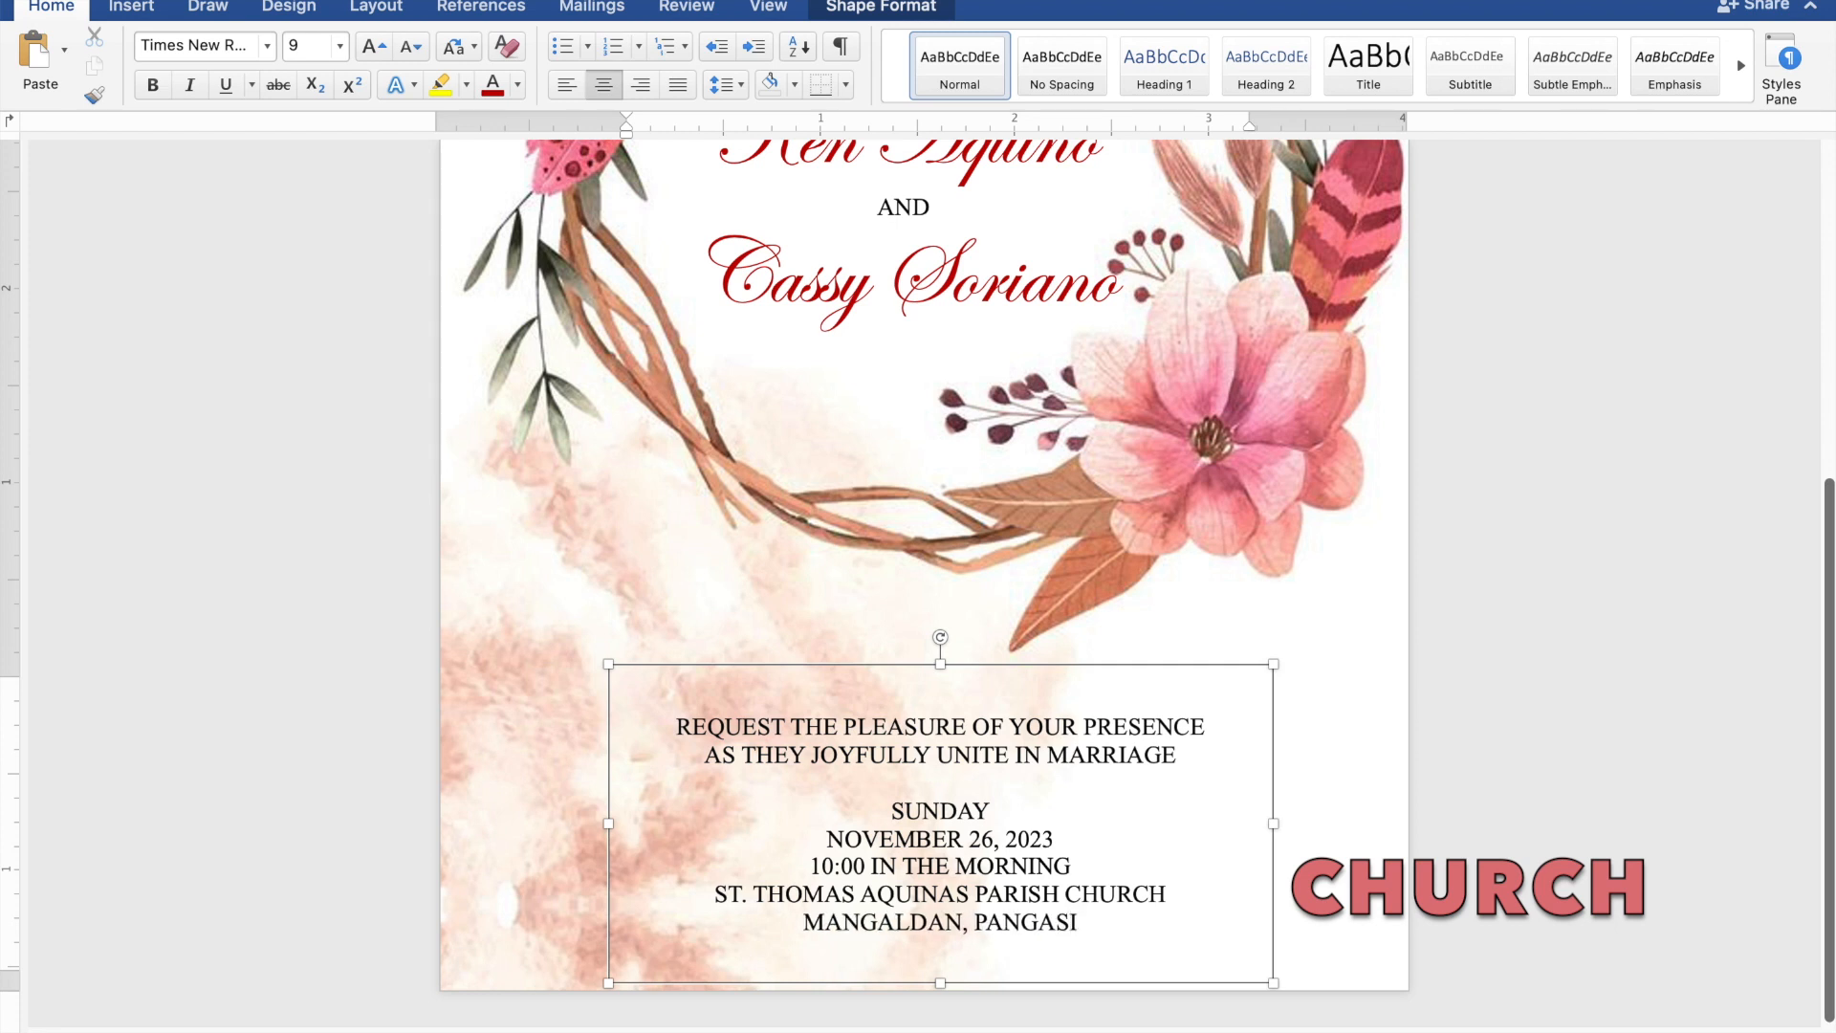
type("NAN")
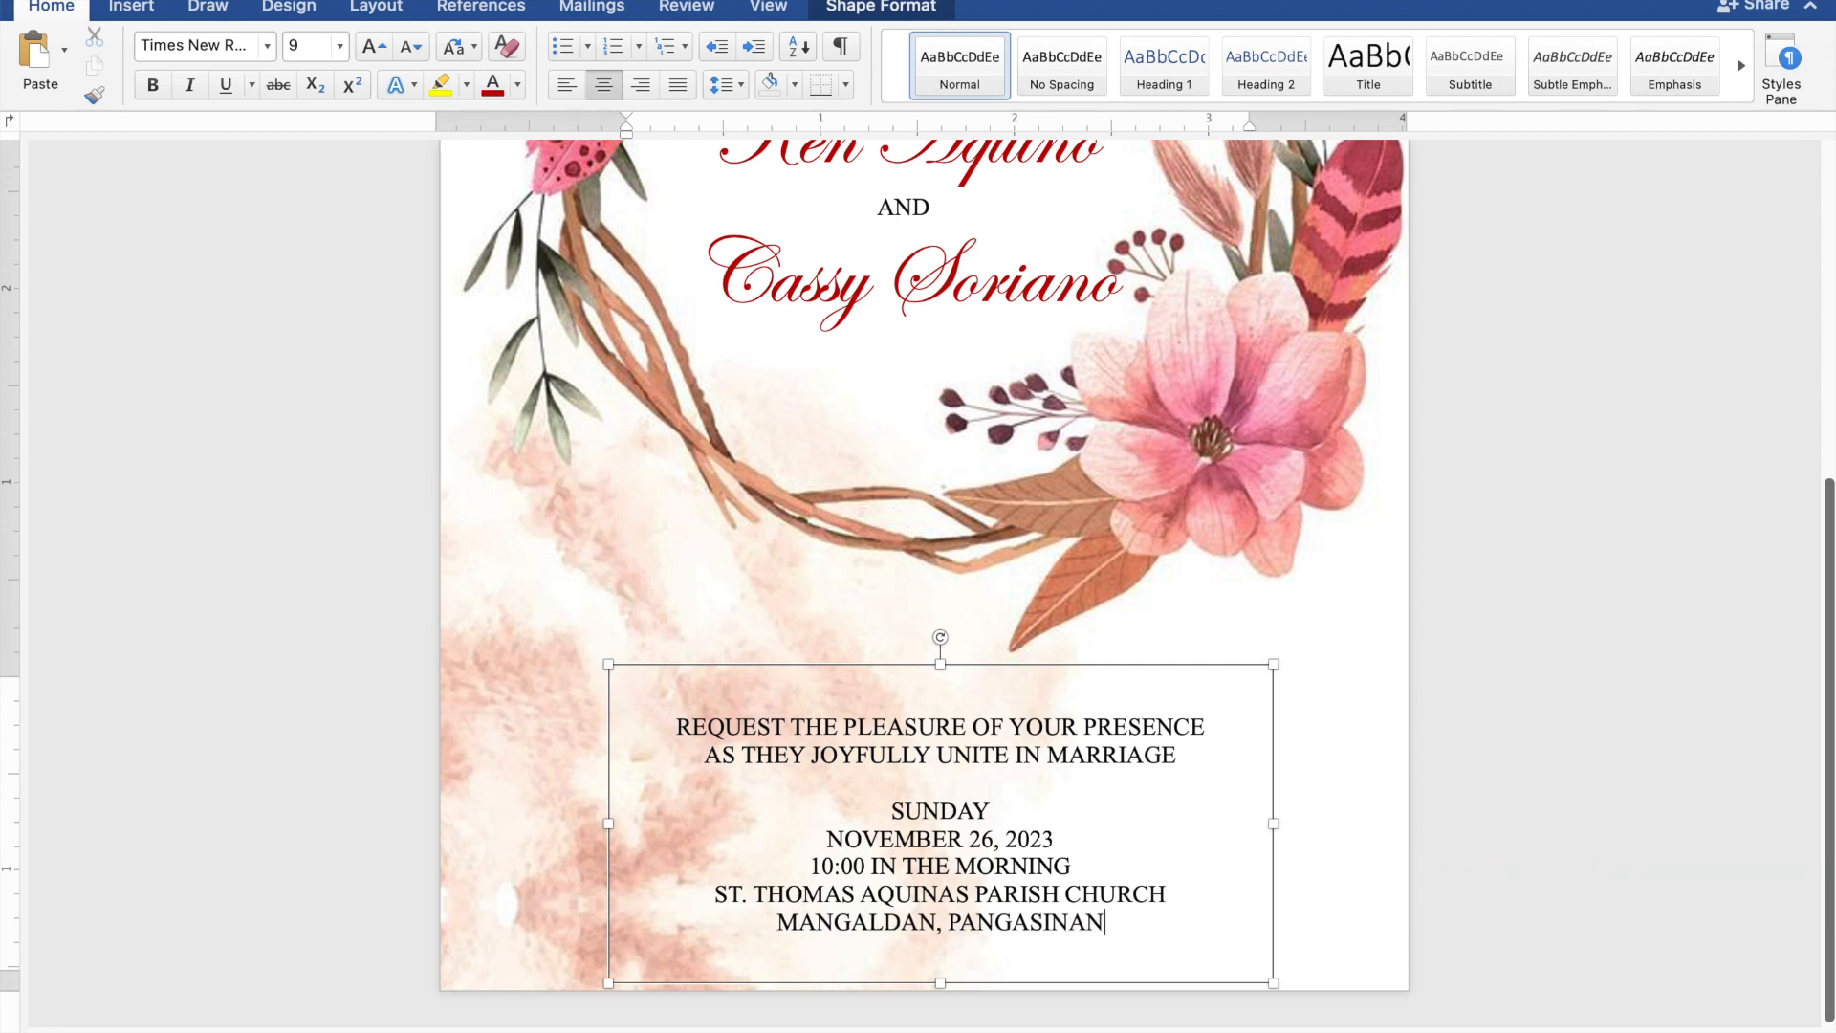
- Type 'Reception to follow' on a new line below the venue and select it
key("Return")
type("Rece")
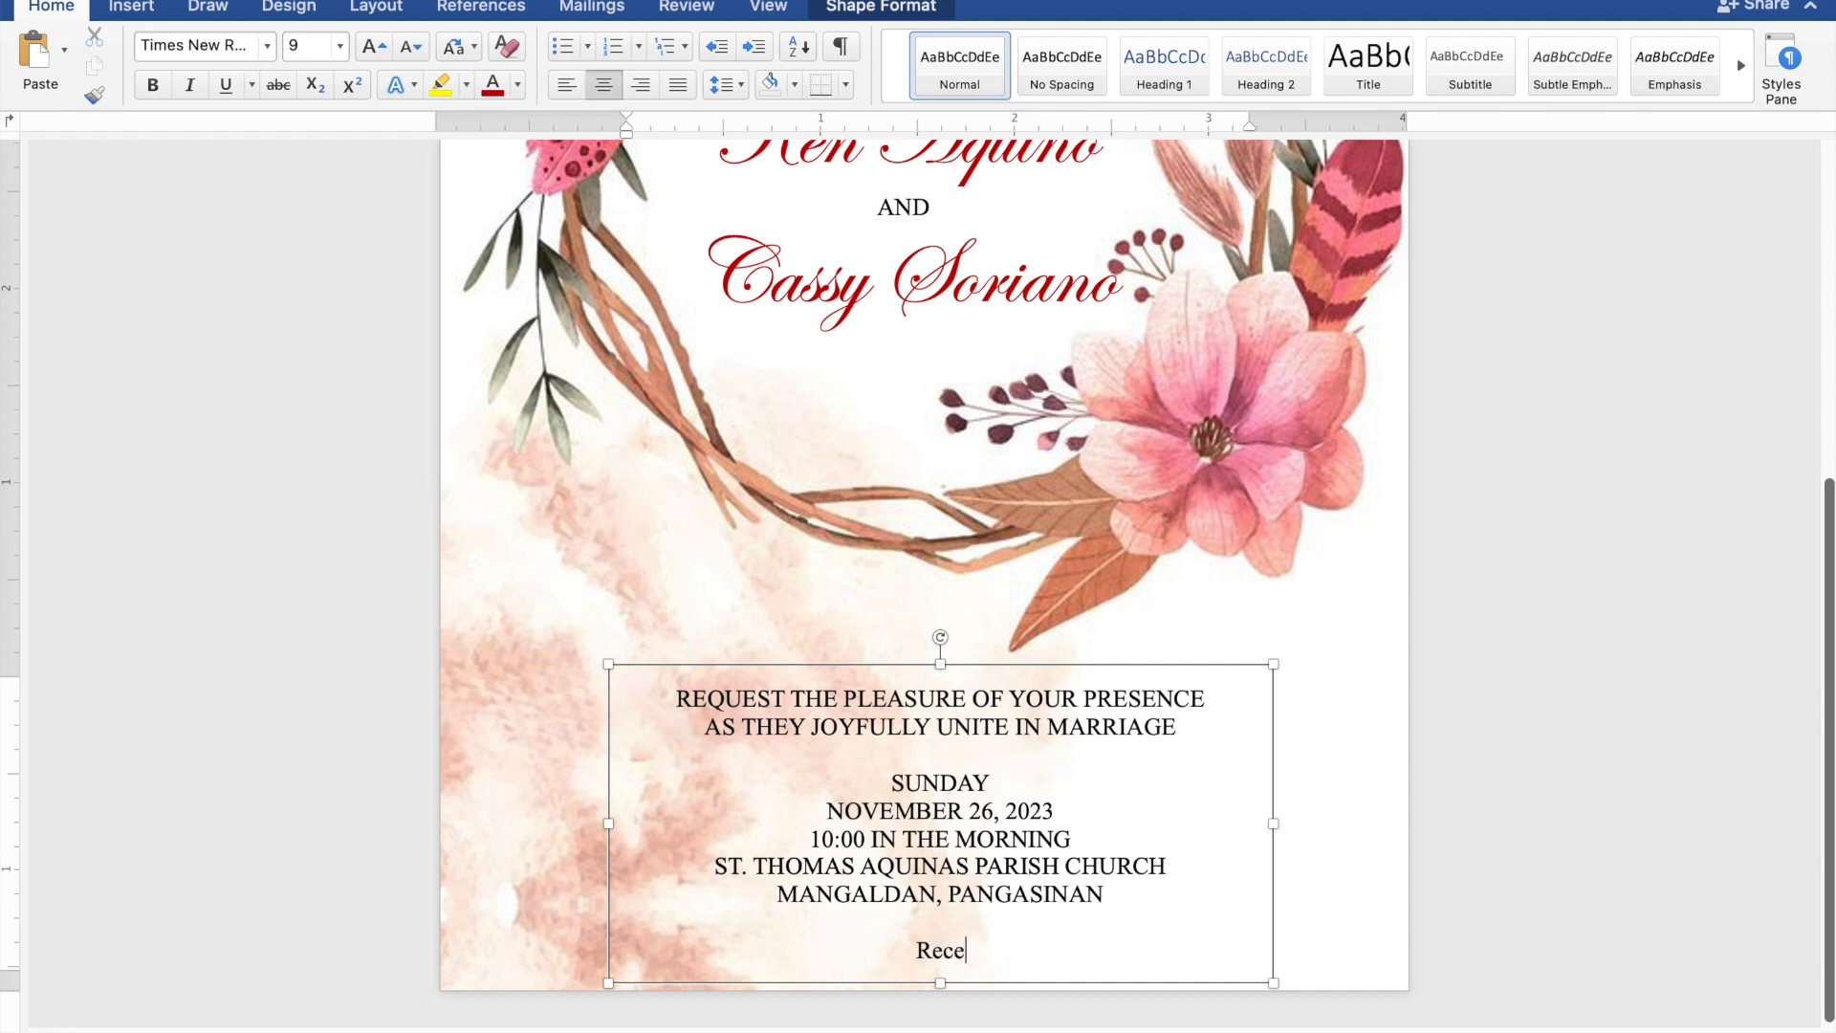
type("ption to foll")
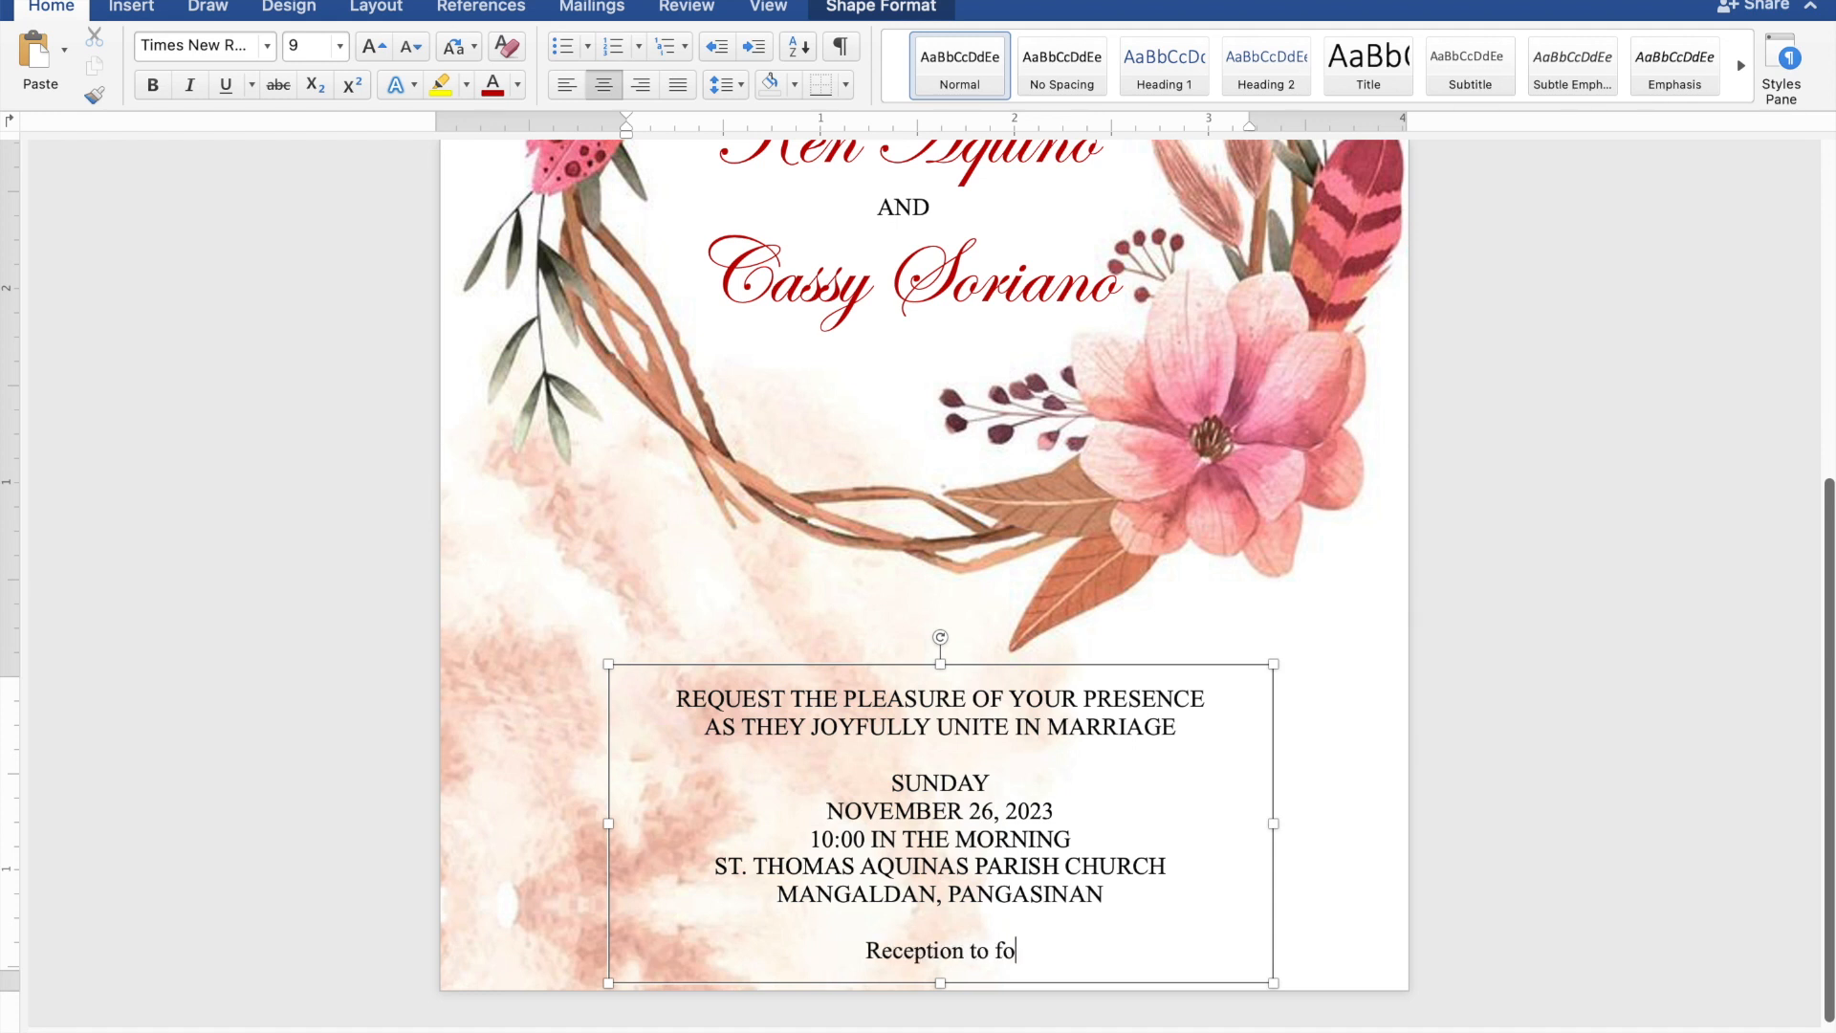
type("w")
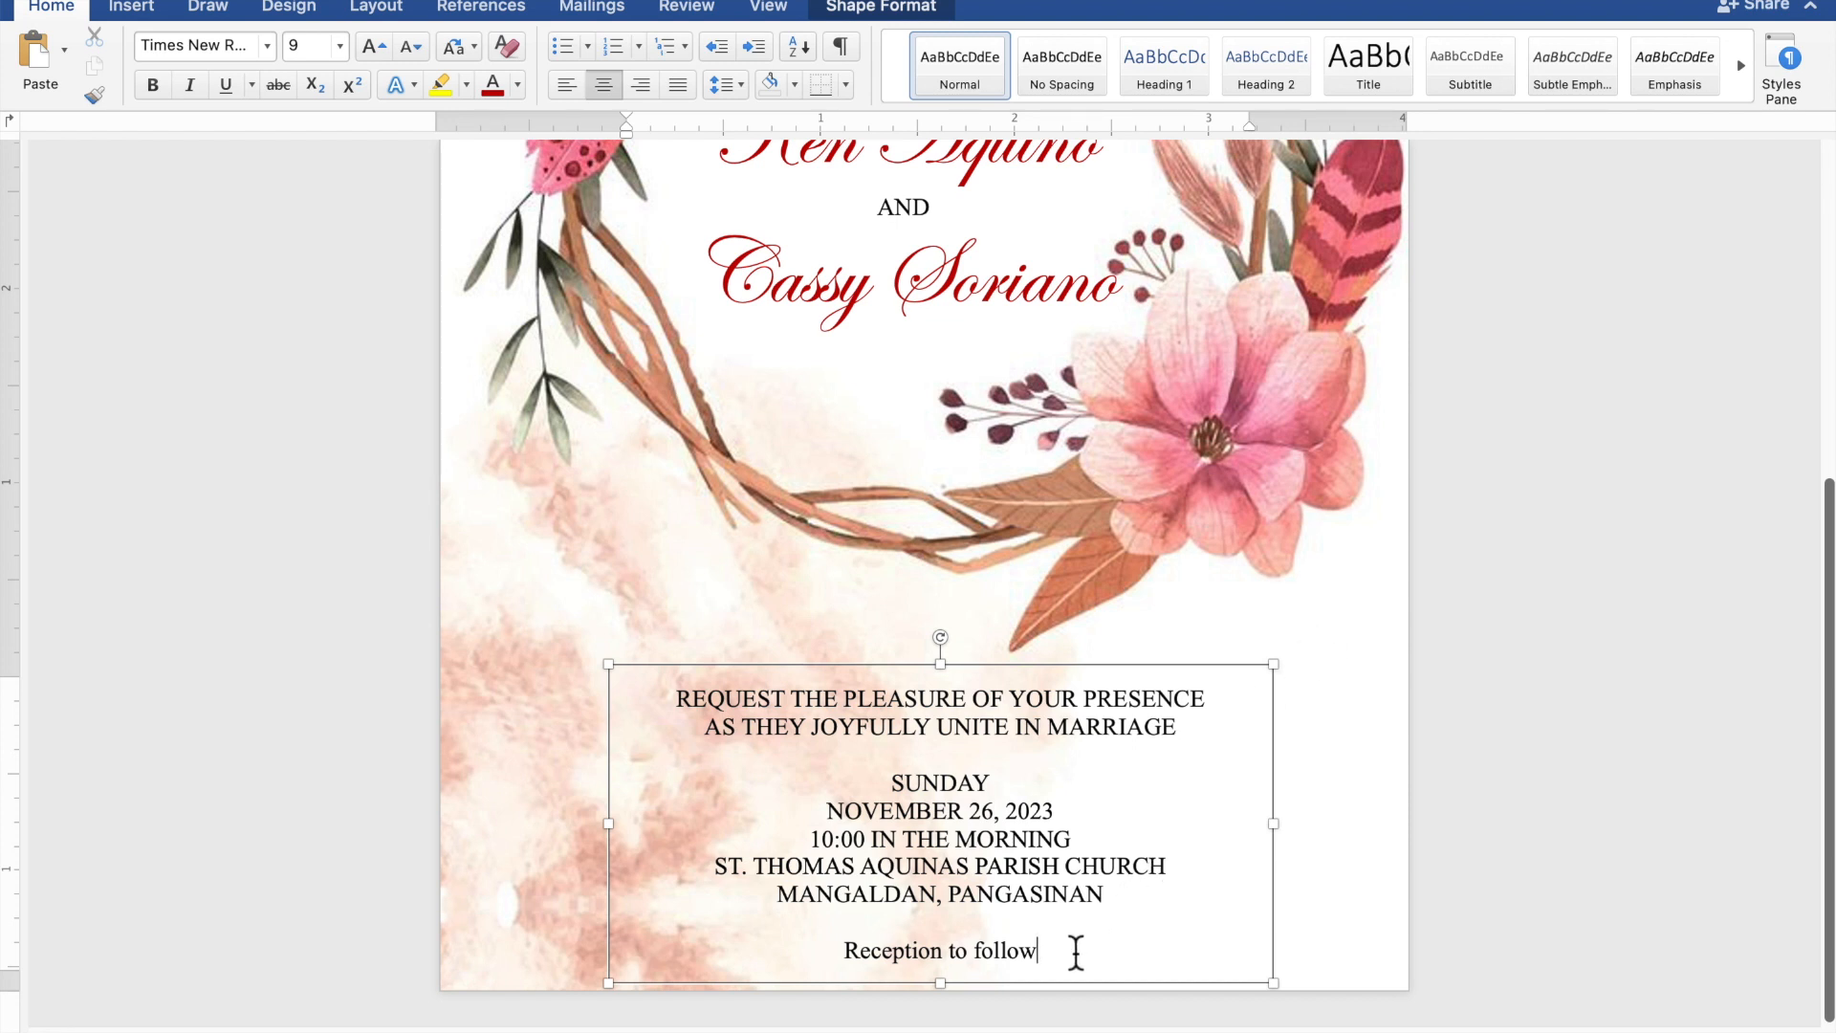
left_click_drag(1033, 951, 843, 956)
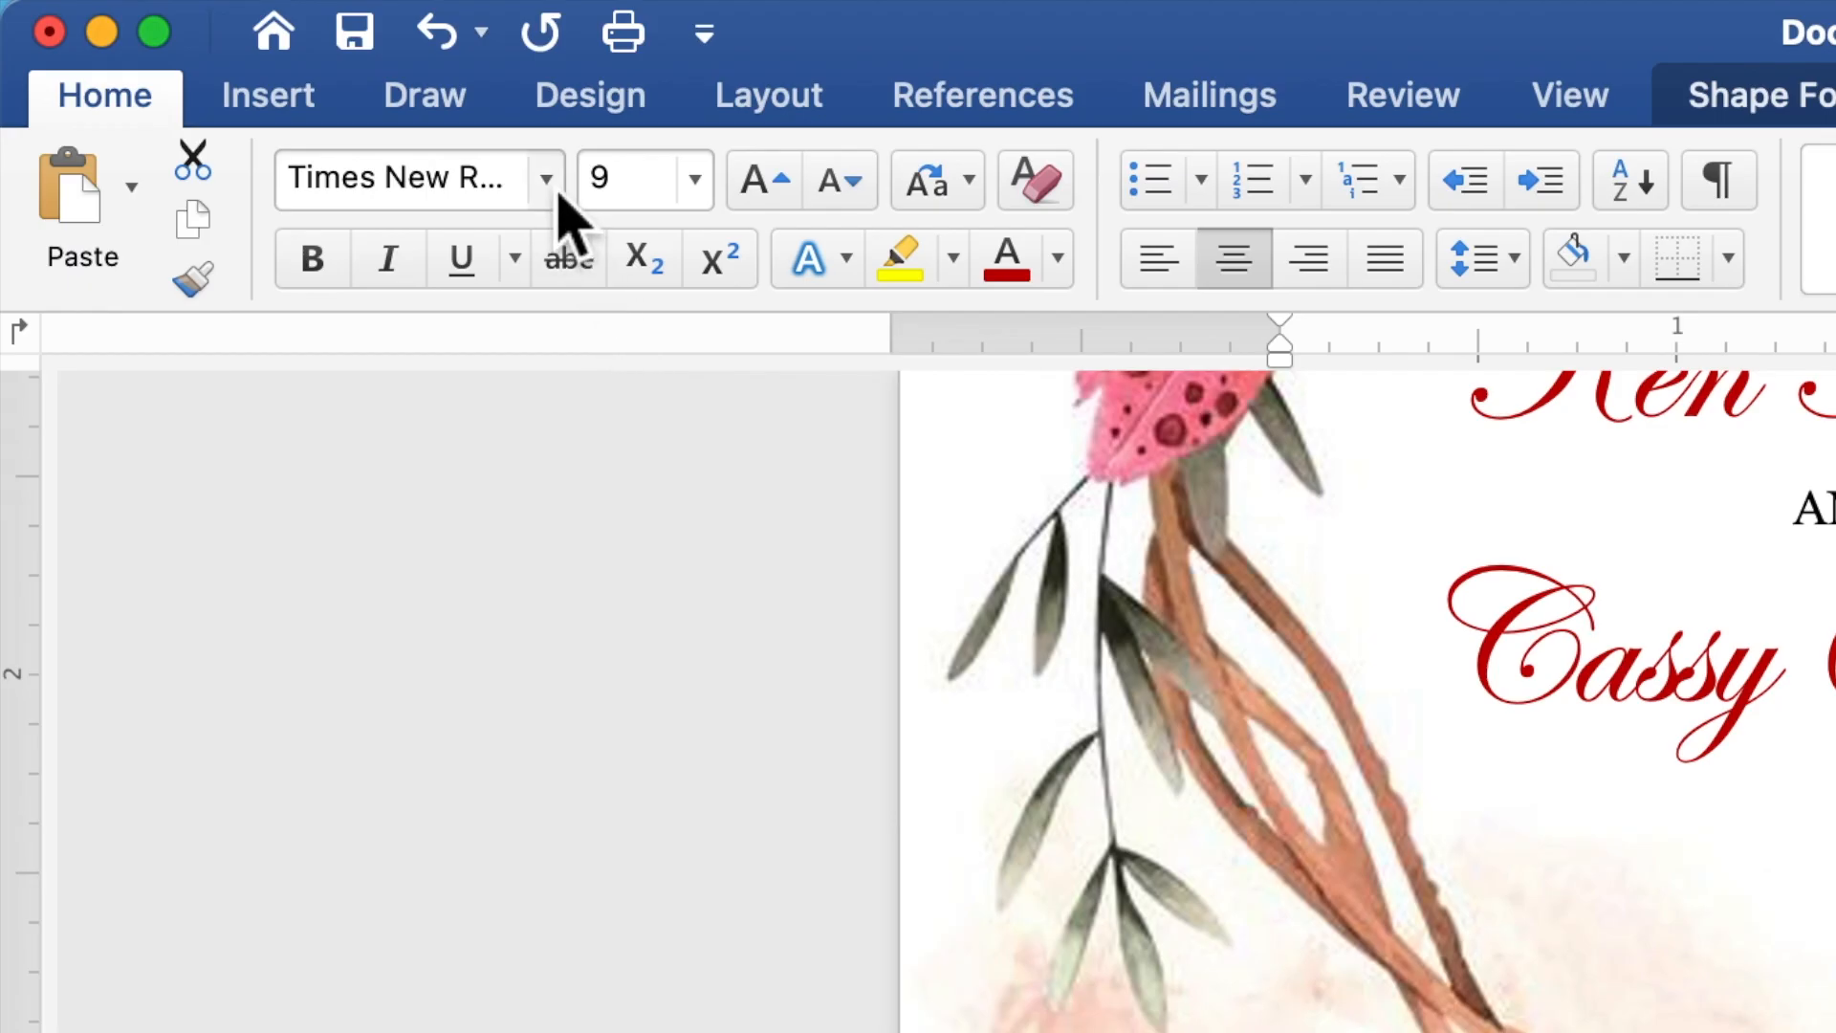
- Format 'Reception to follow' as Edwardian Script ITC, size 20, in dark red
left_click(559, 193)
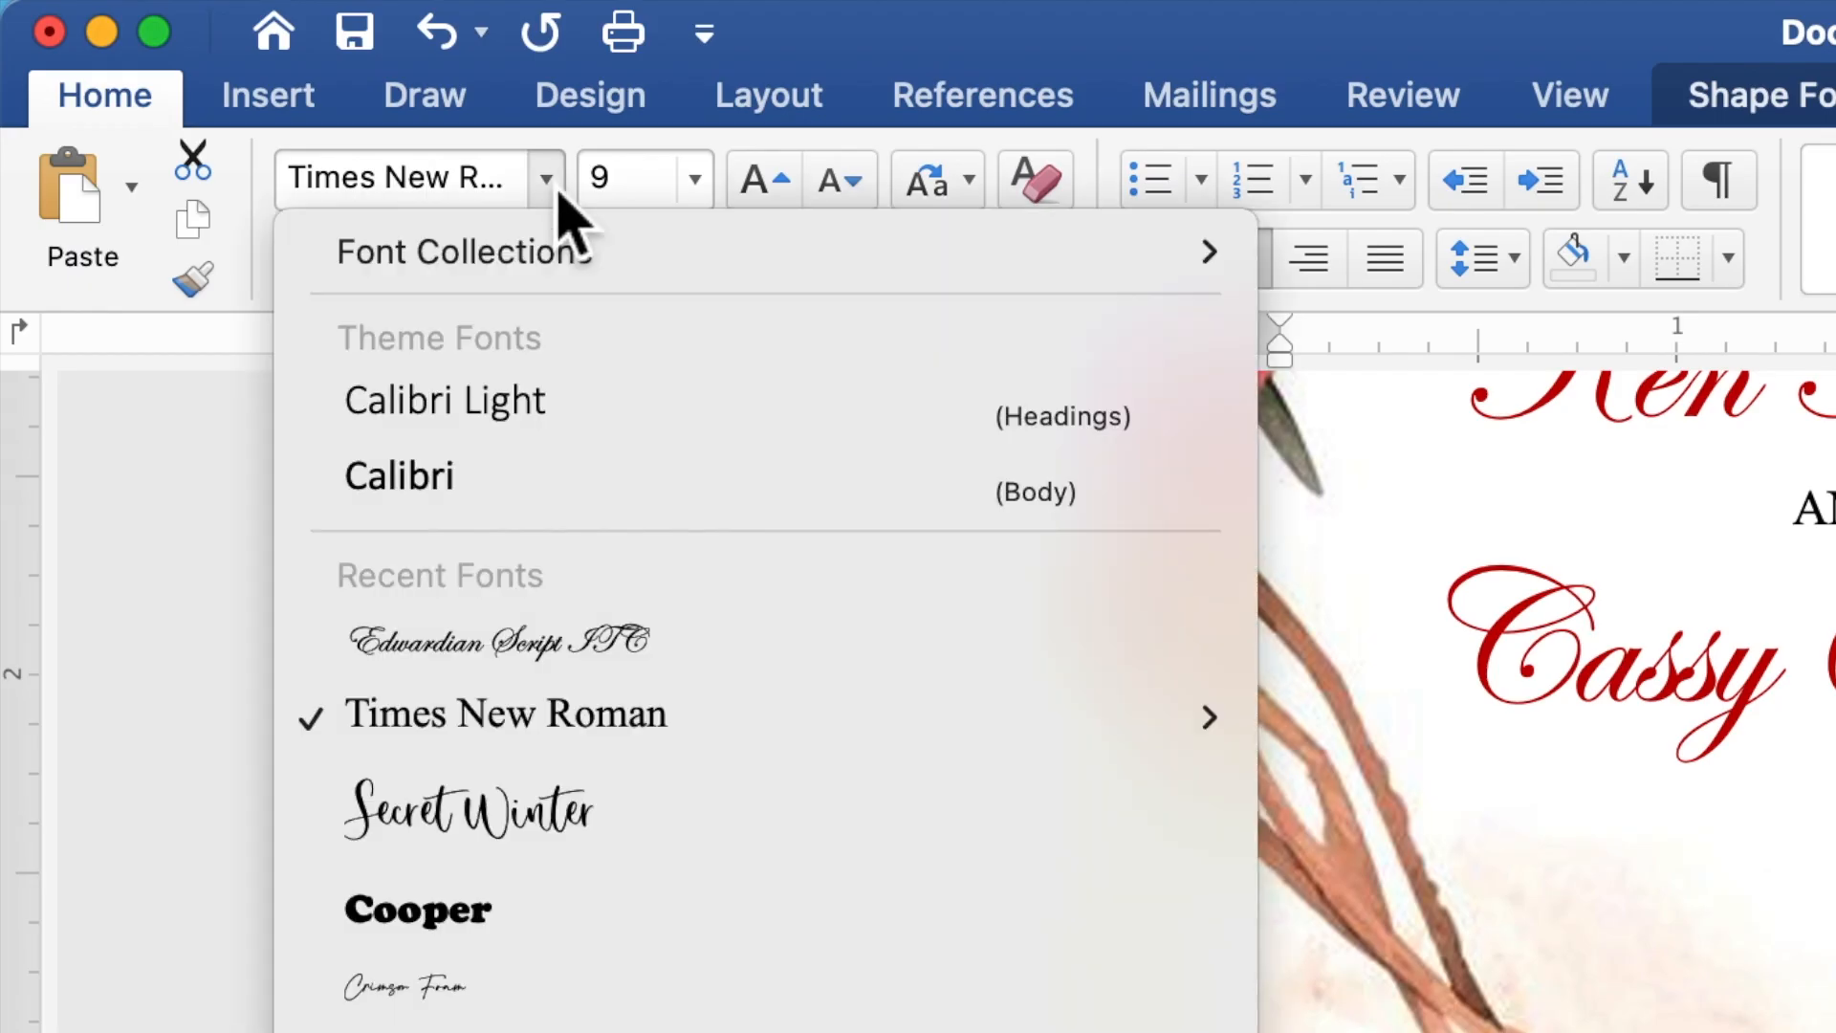
left_click(574, 660)
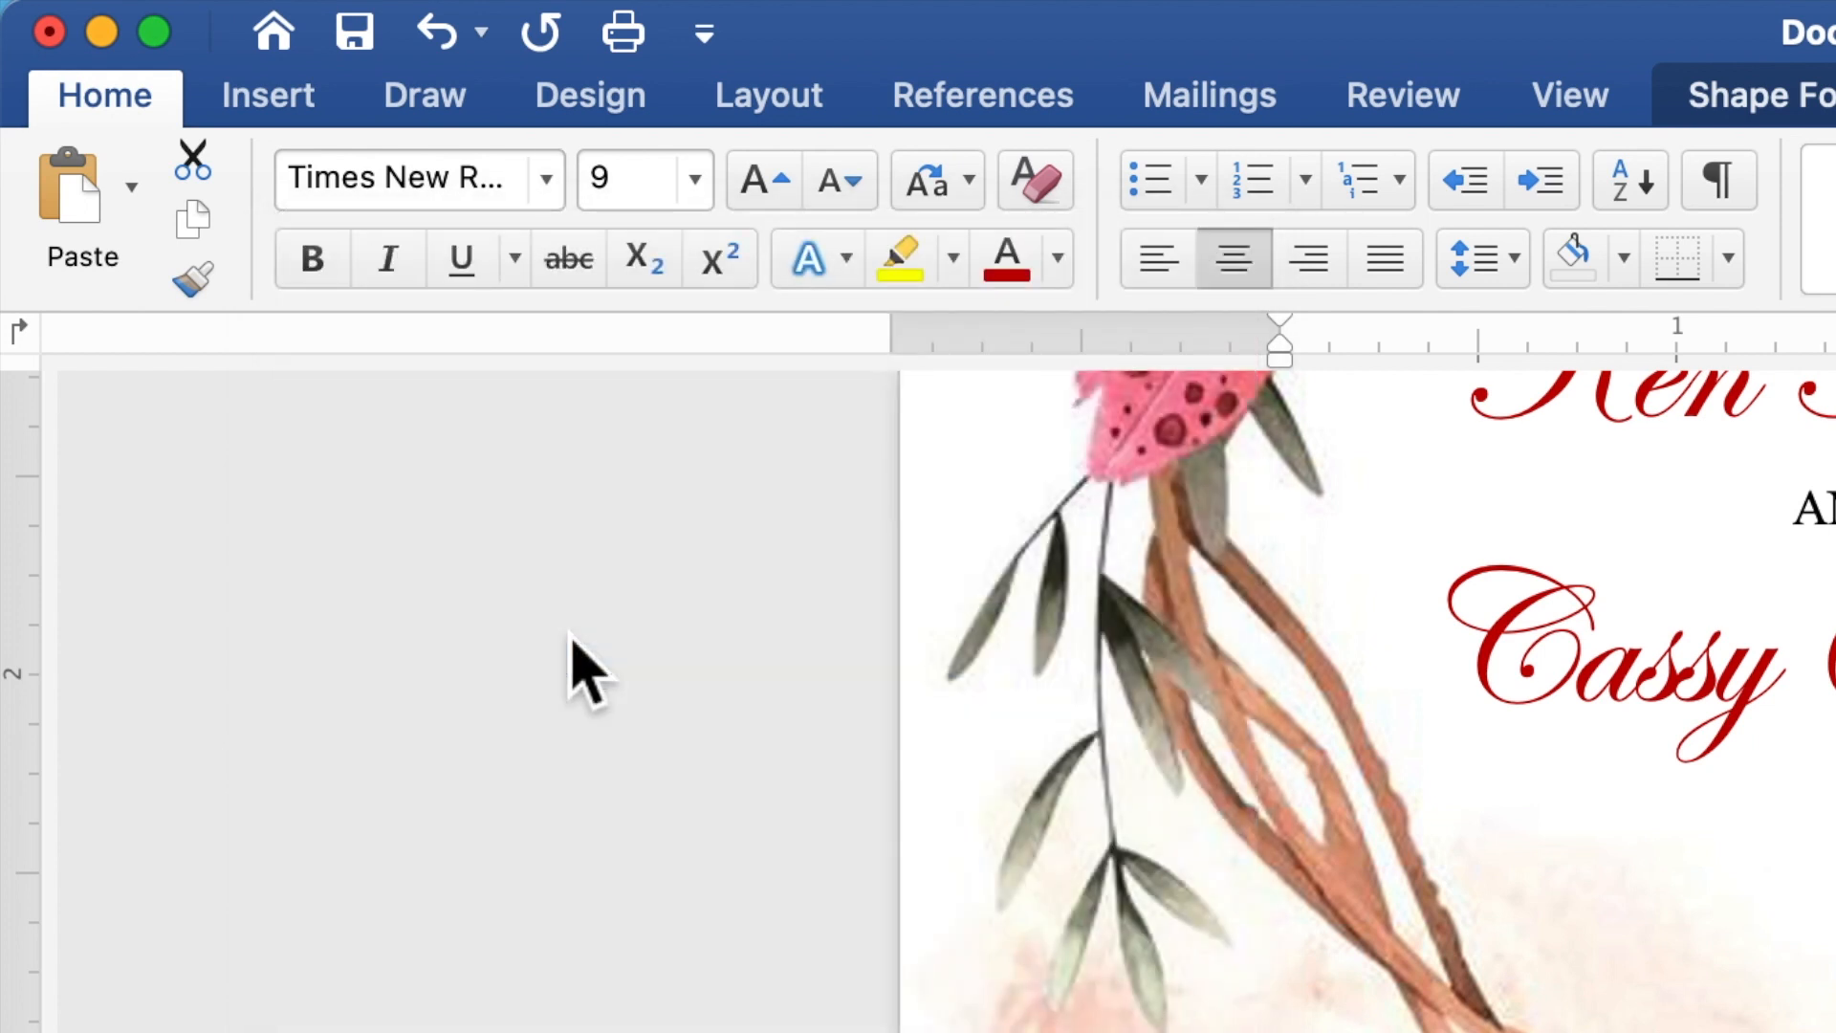
left_click(666, 199)
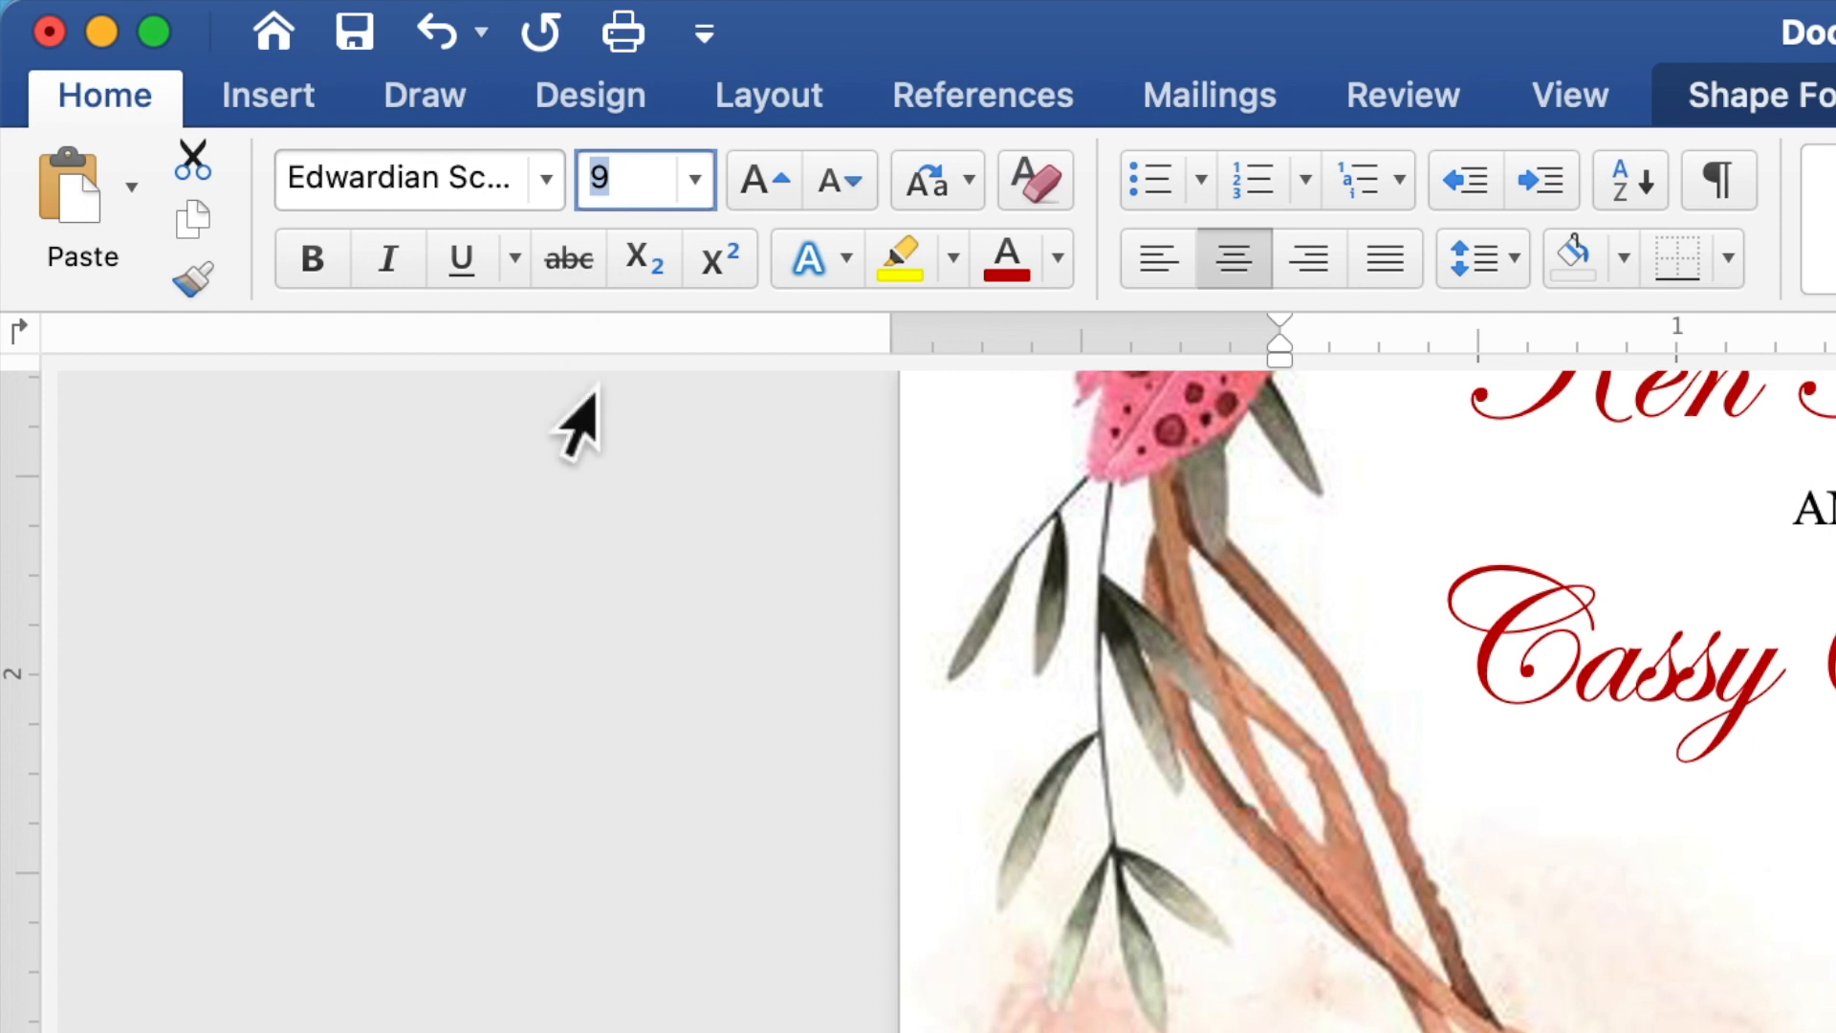
type("20")
key("Return")
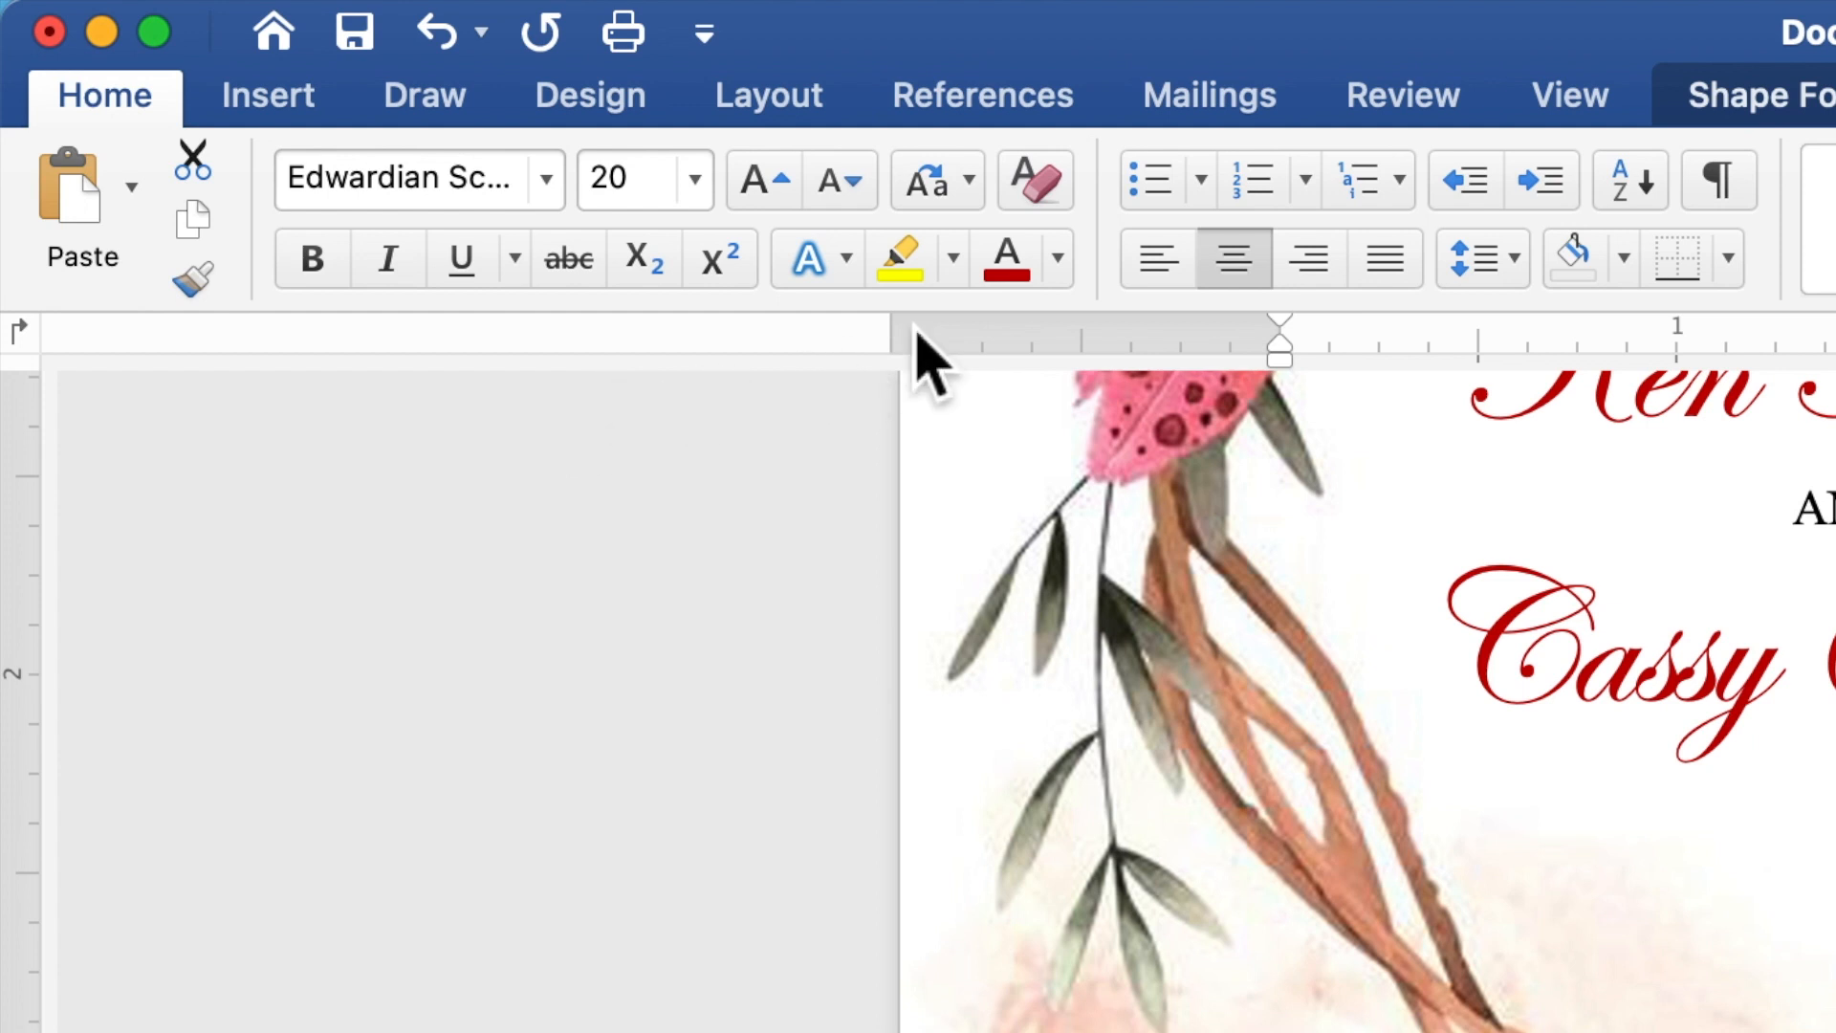
left_click(1069, 278)
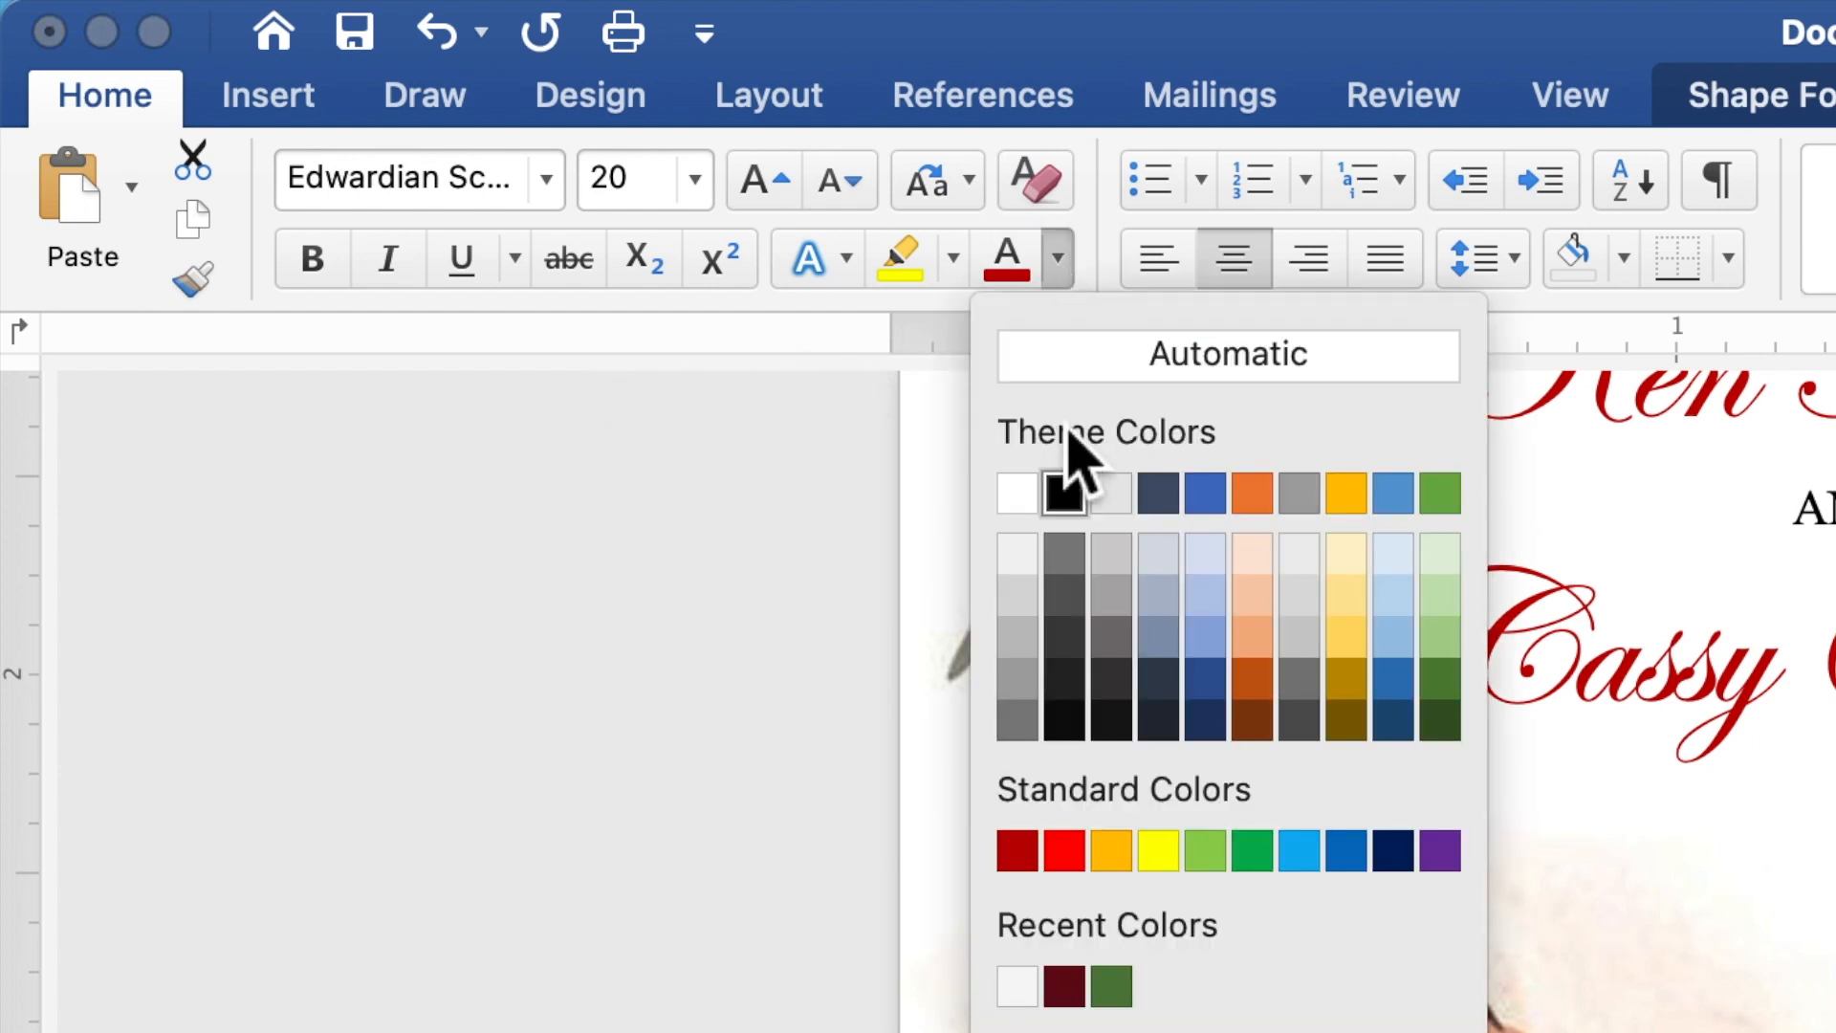
left_click(1033, 856)
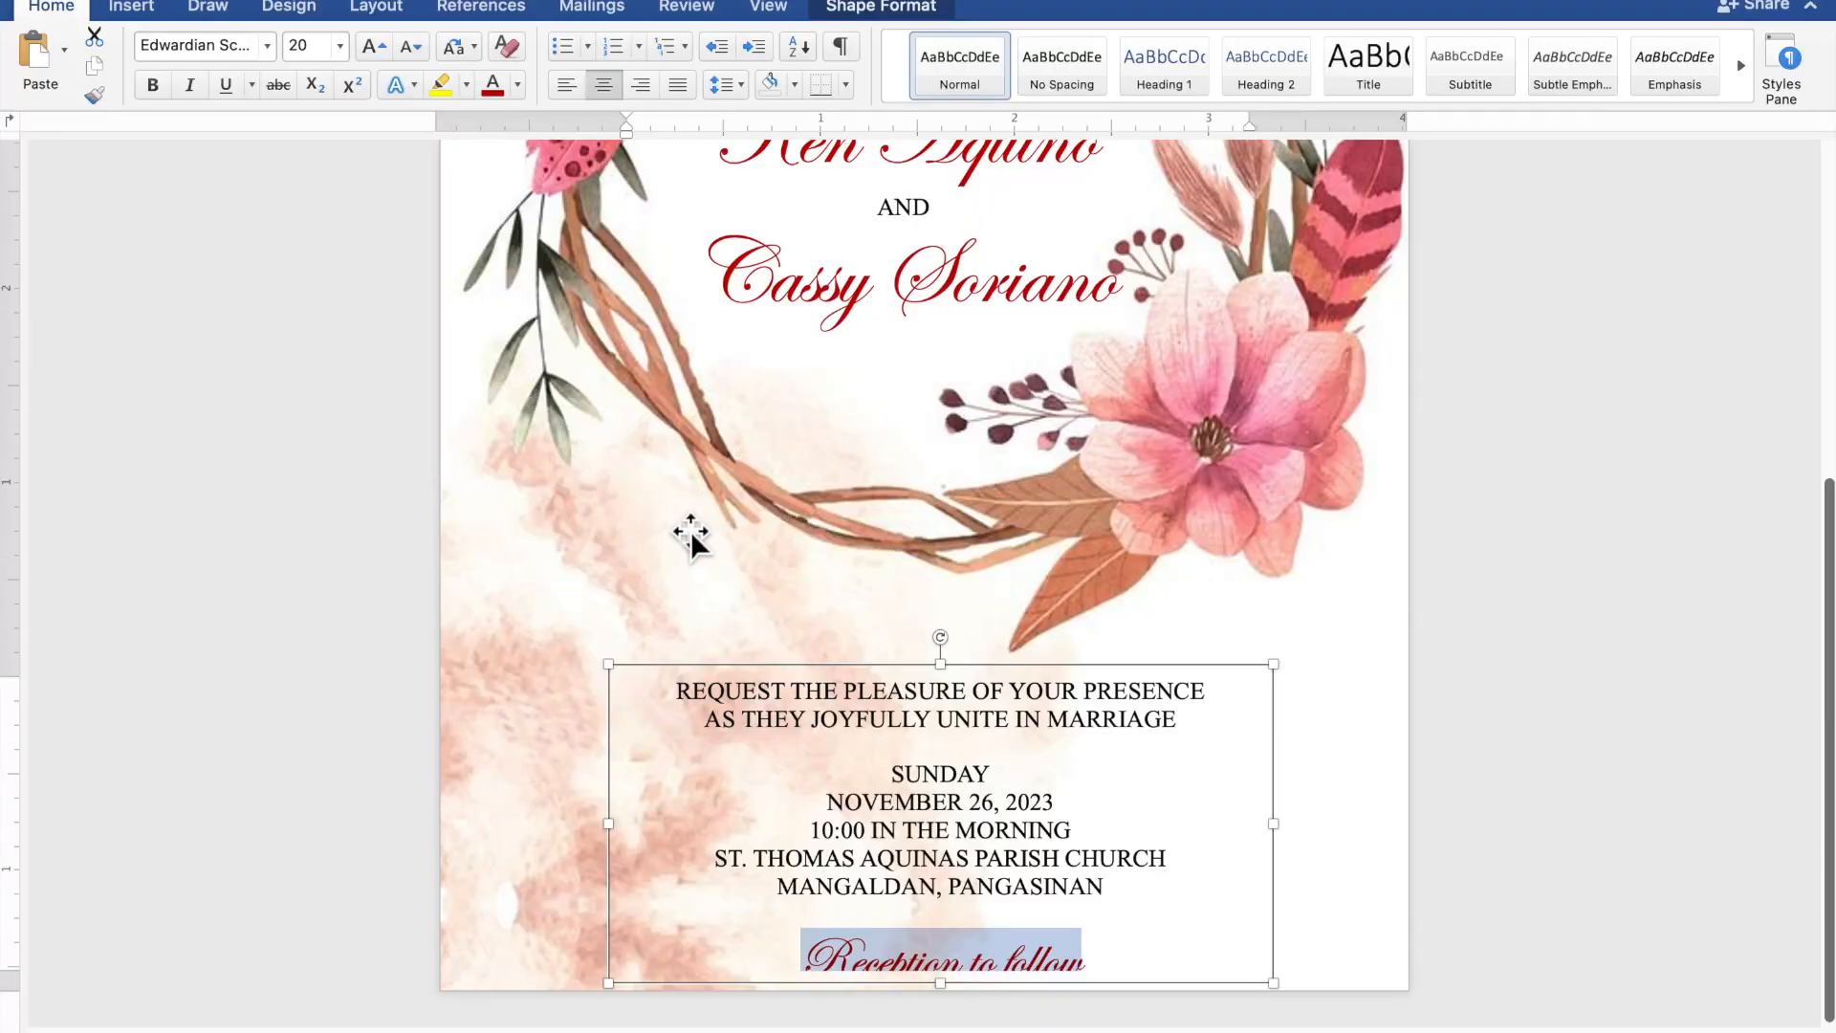
- Extend the details text box upward and nudge it slightly left
left_click_drag(946, 672, 950, 648)
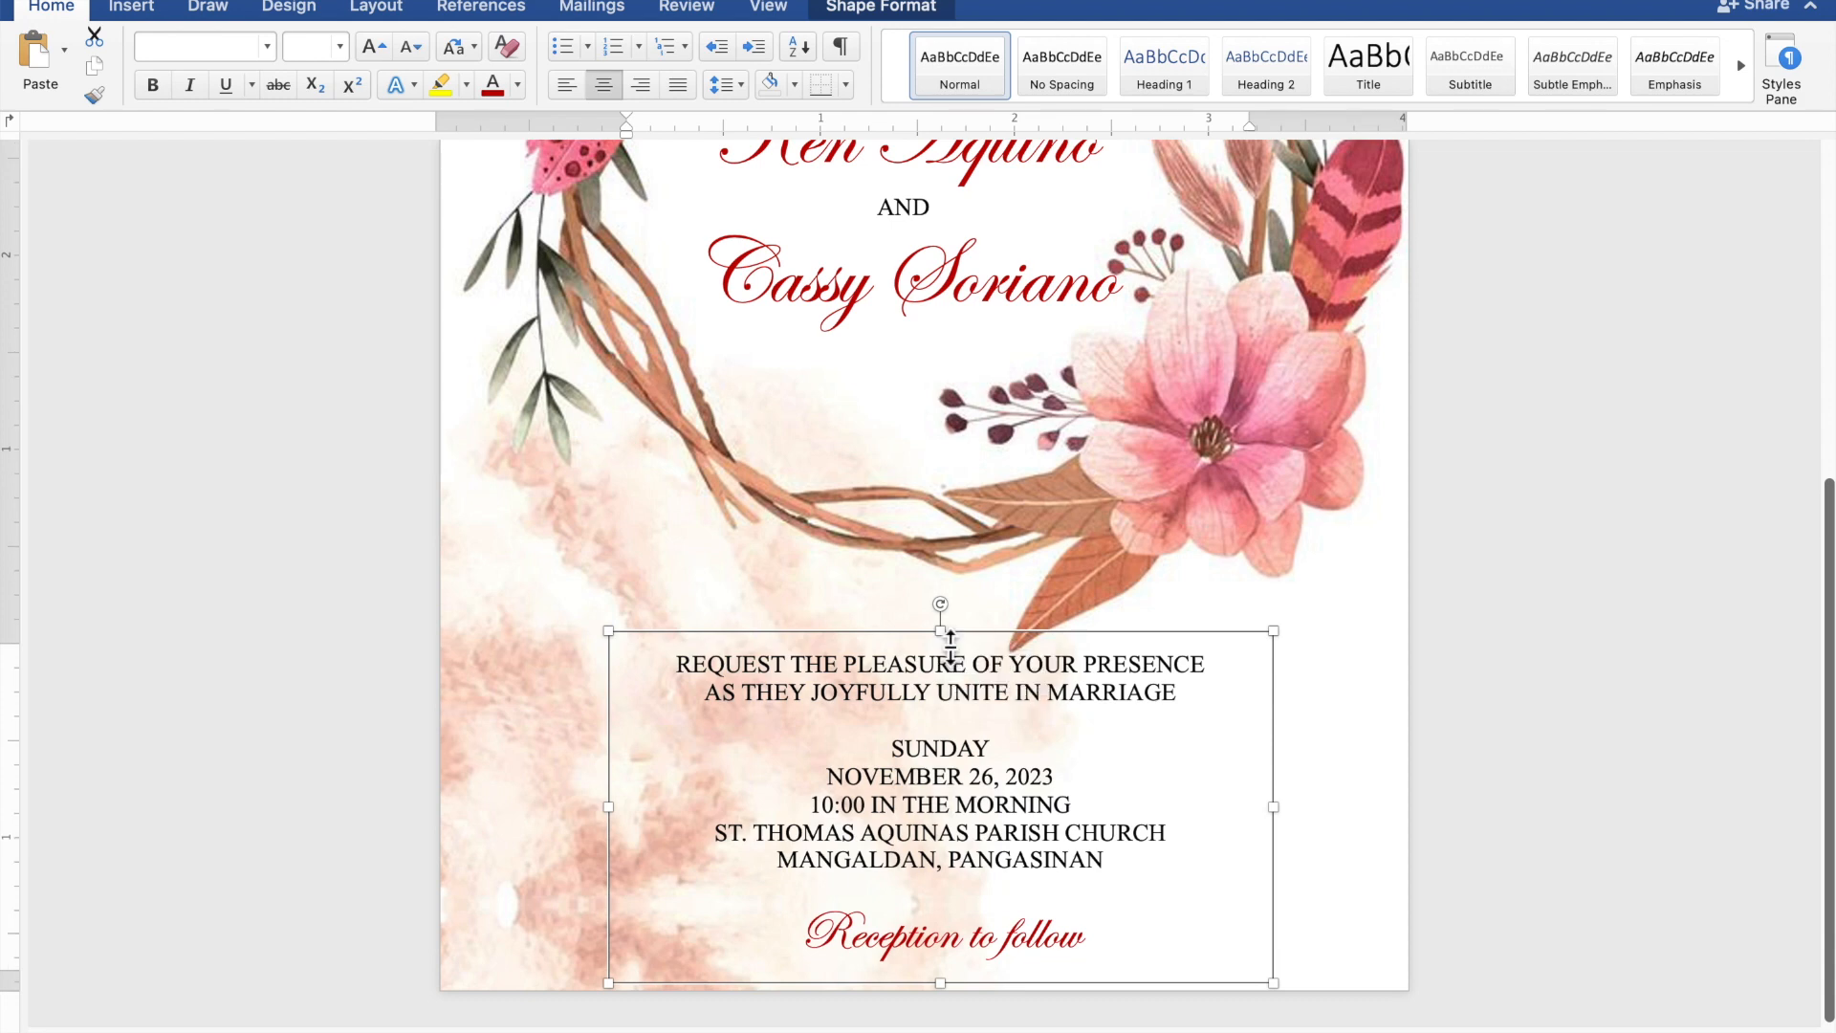
scroll(950, 648, "down", 5)
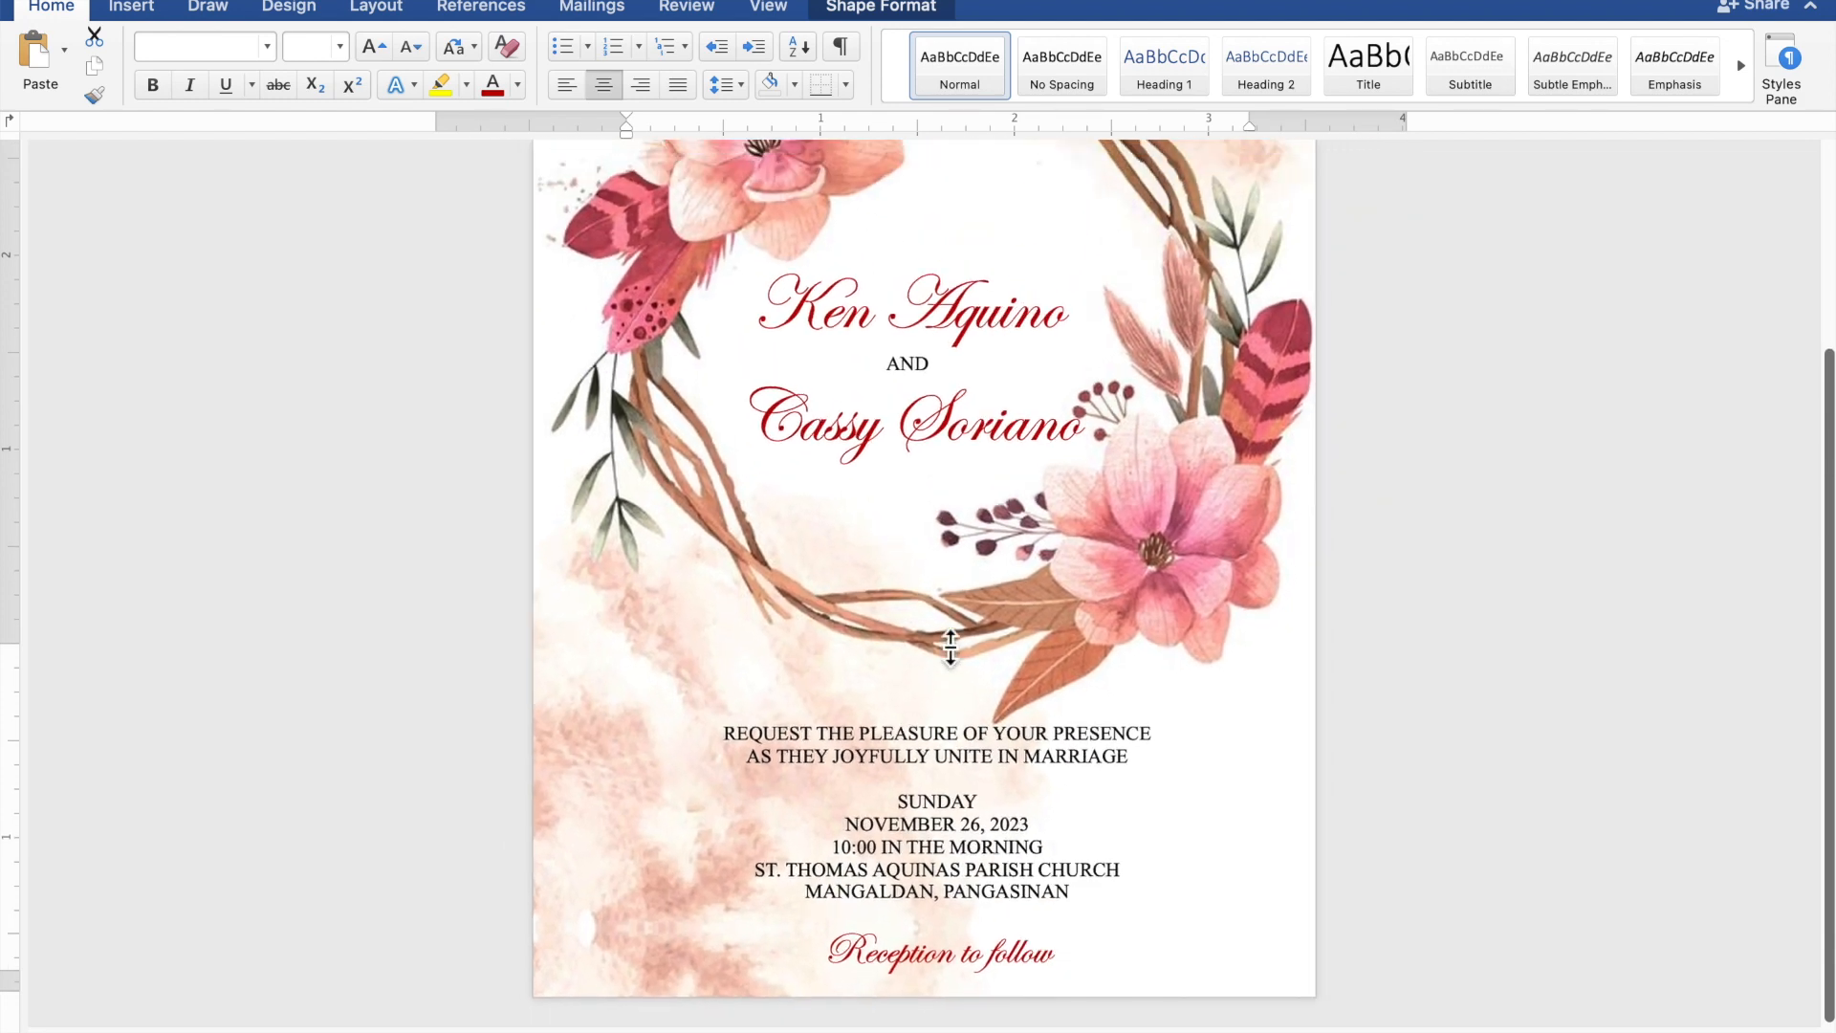
scroll(950, 647, "down", 2)
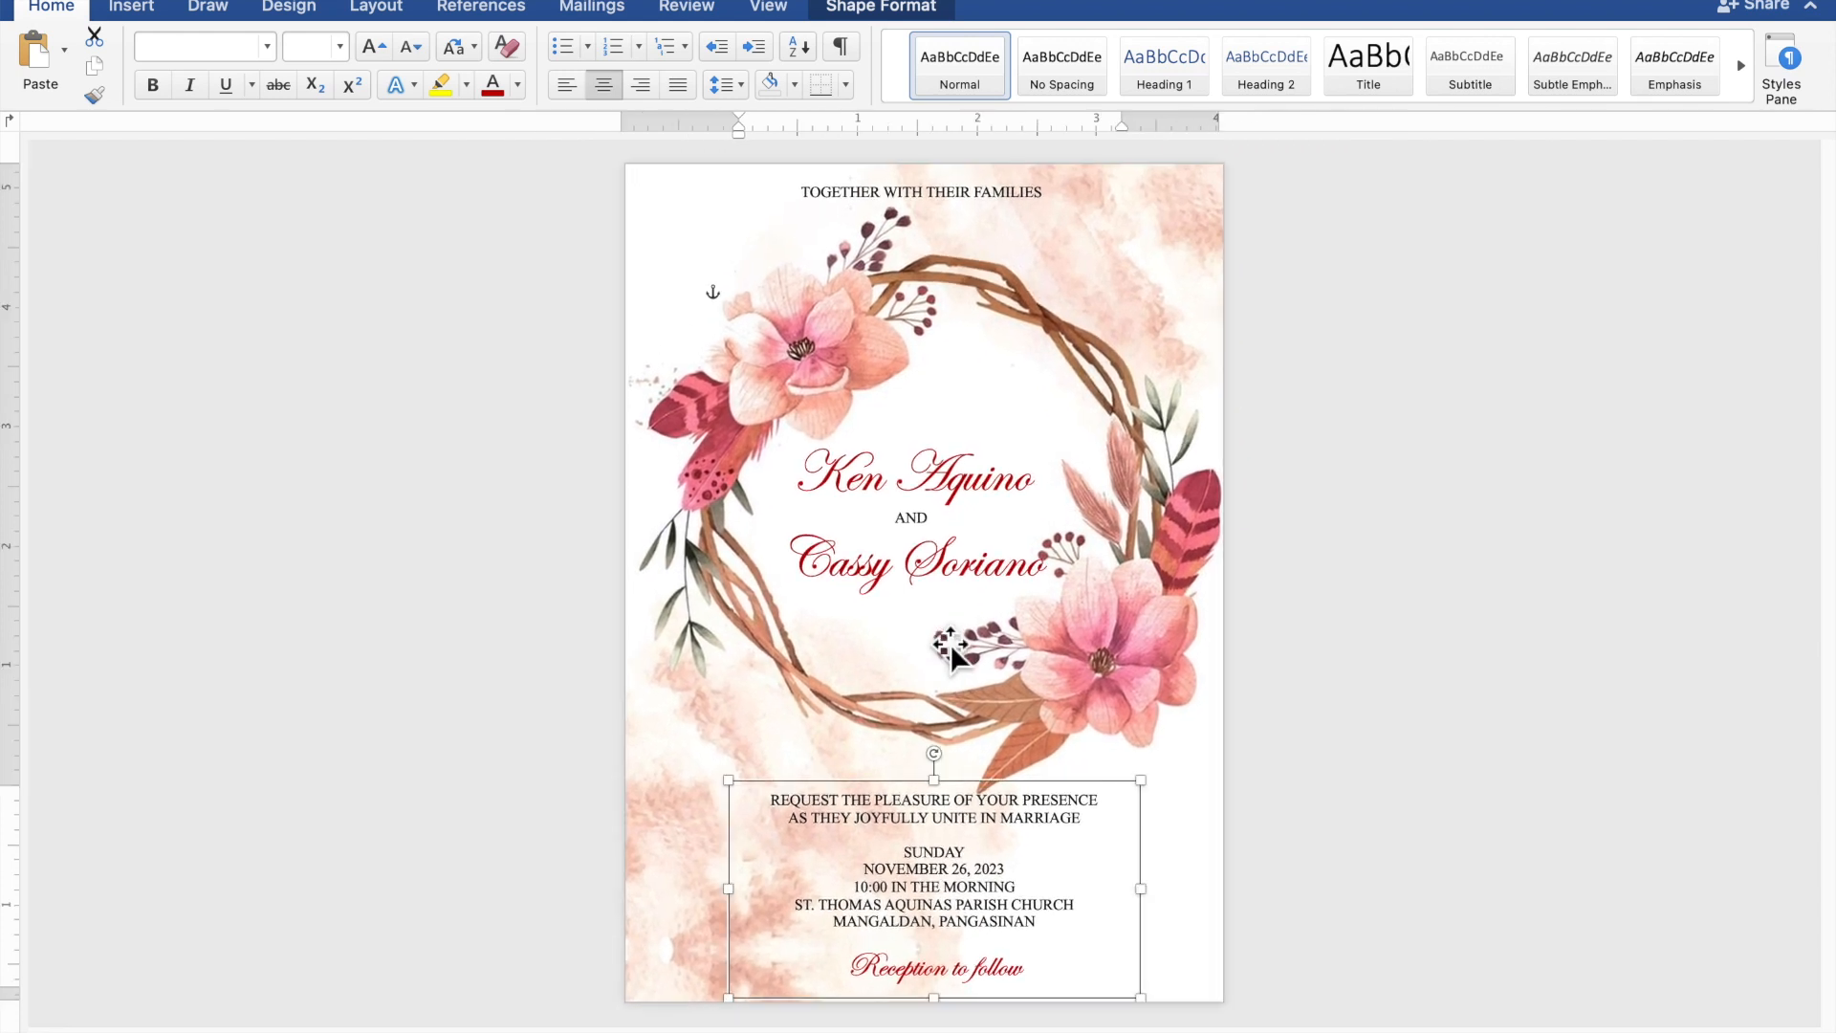
key("Left")
key("Left")
key("Left")
key("Left")
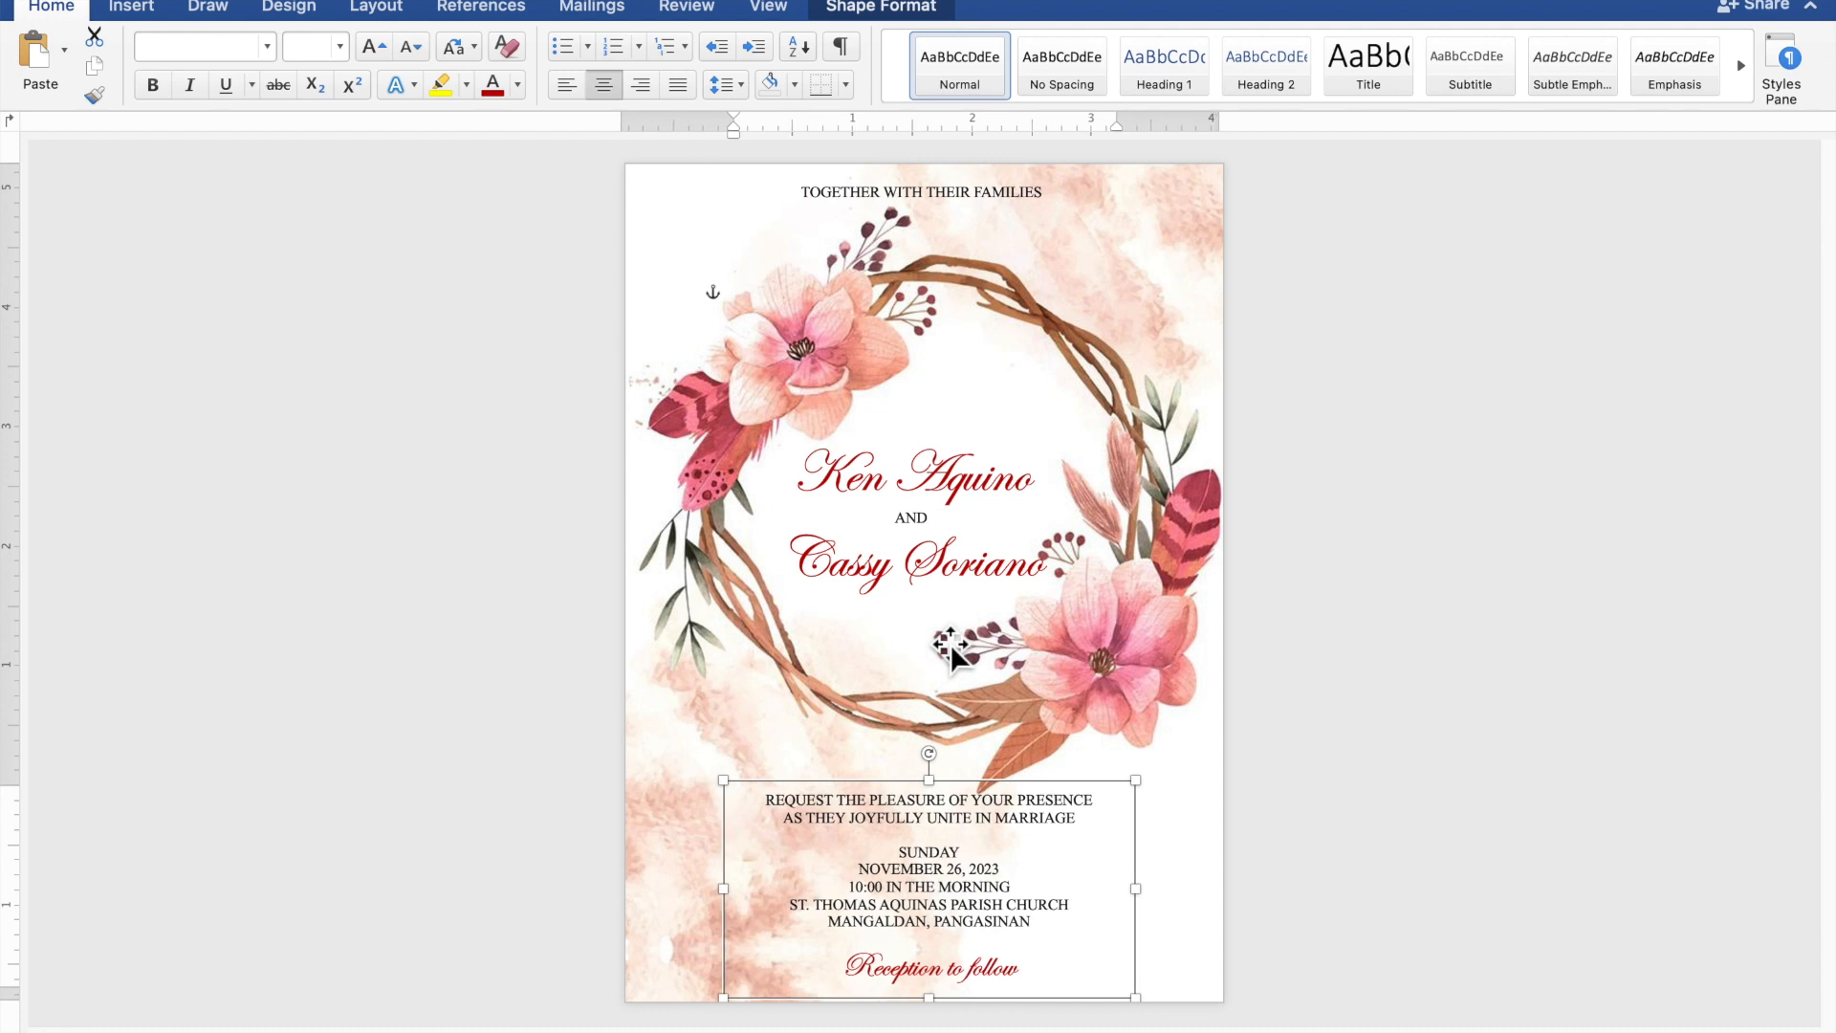
- Nudge the couple's names text box up two steps within the wreath
left_click(899, 559)
key("Up")
key("Up")
key("Up")
key("Up")
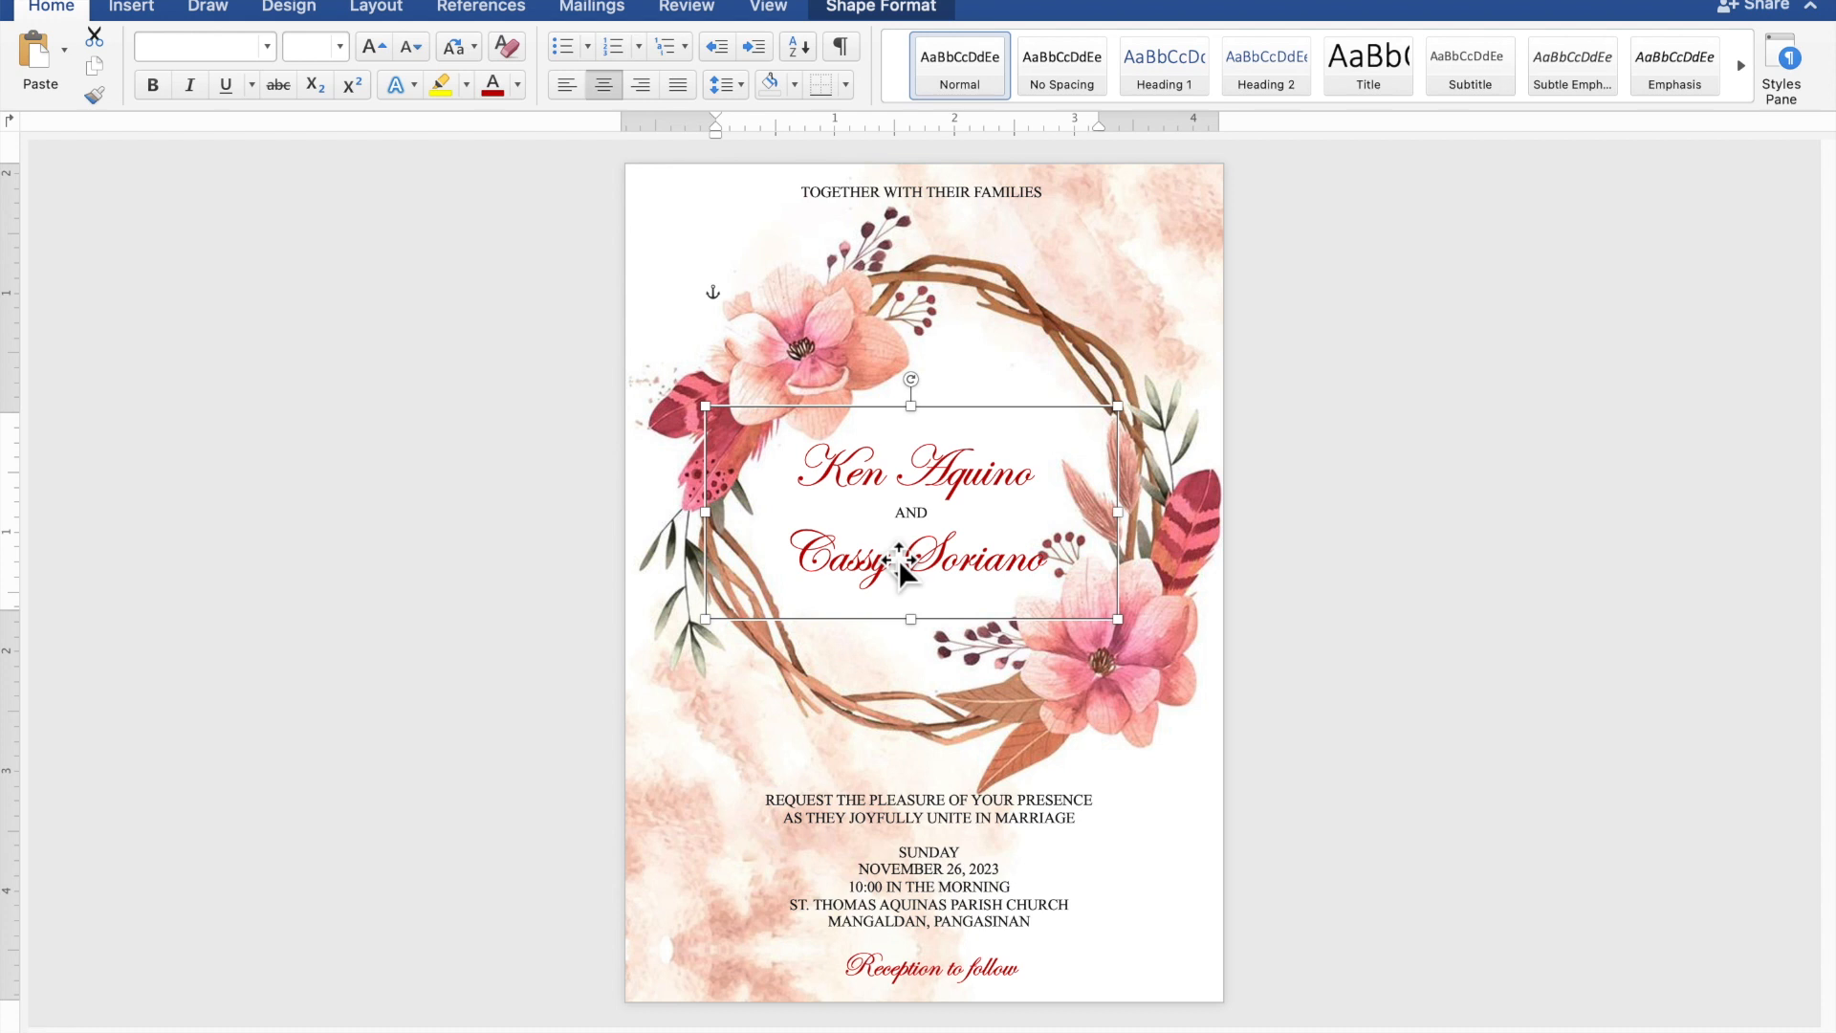
key("Up")
key("Up")
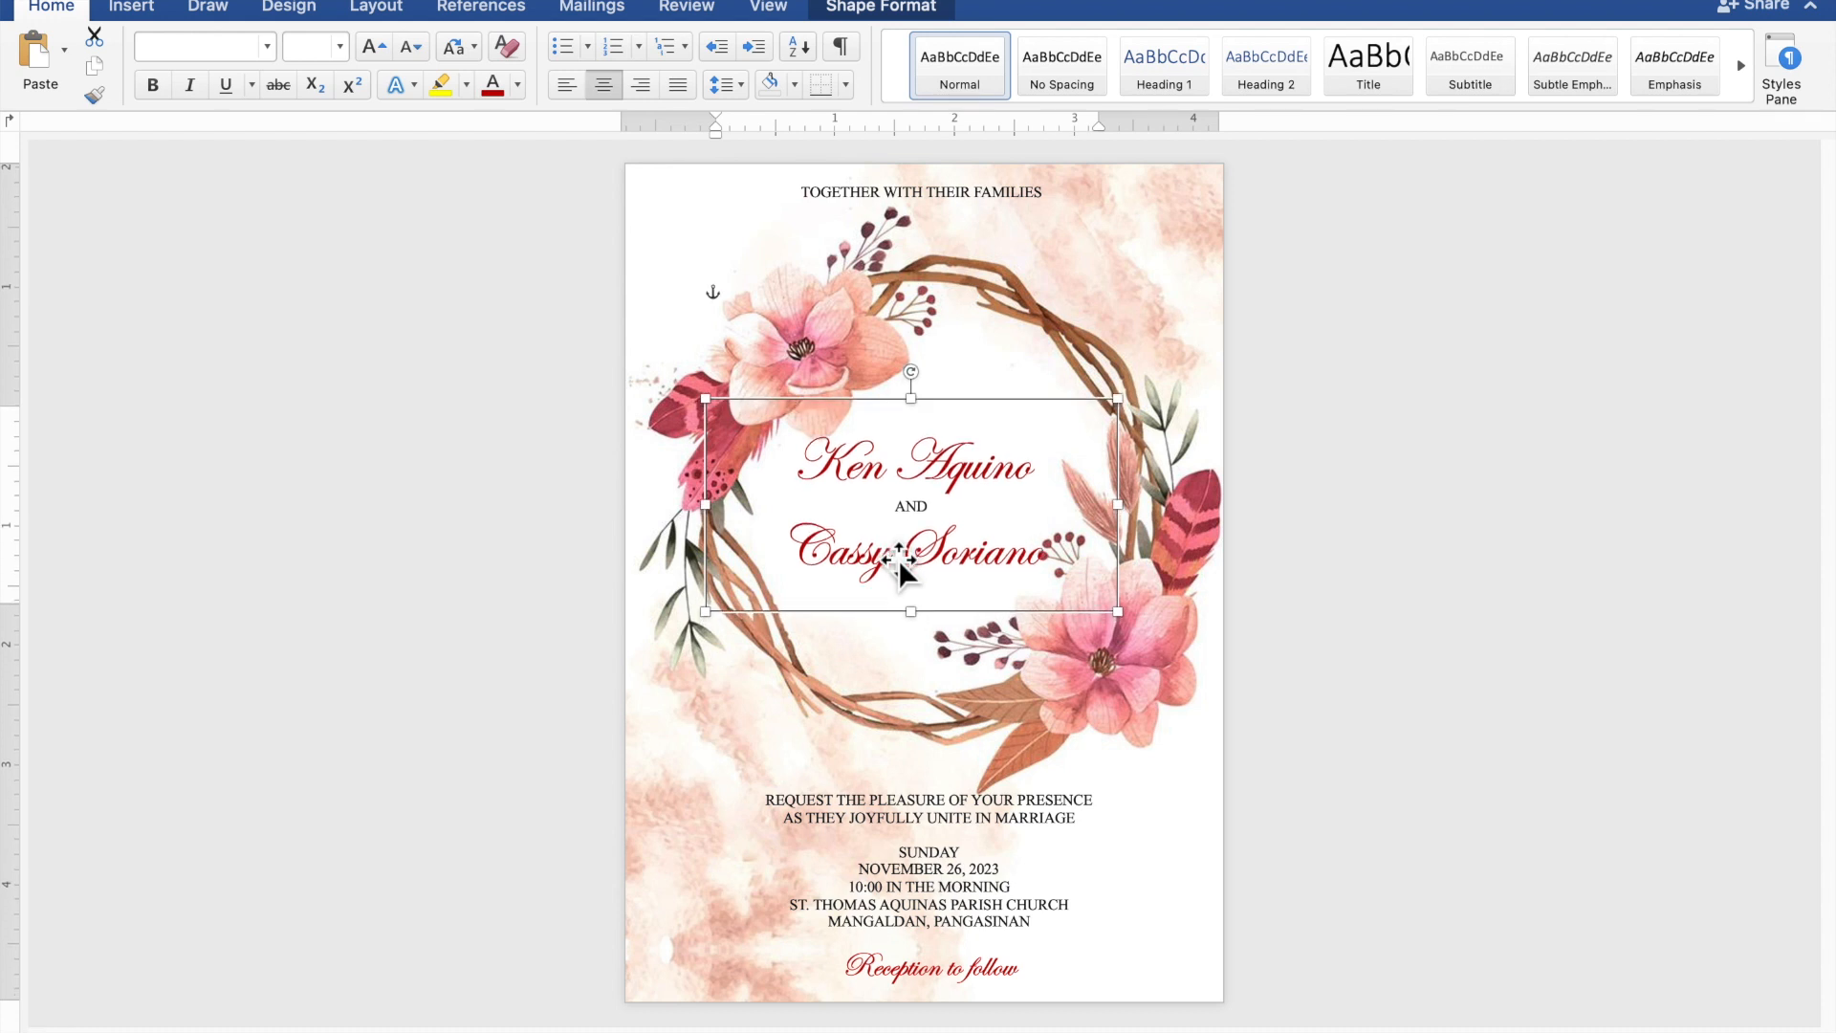
left_click(1509, 597)
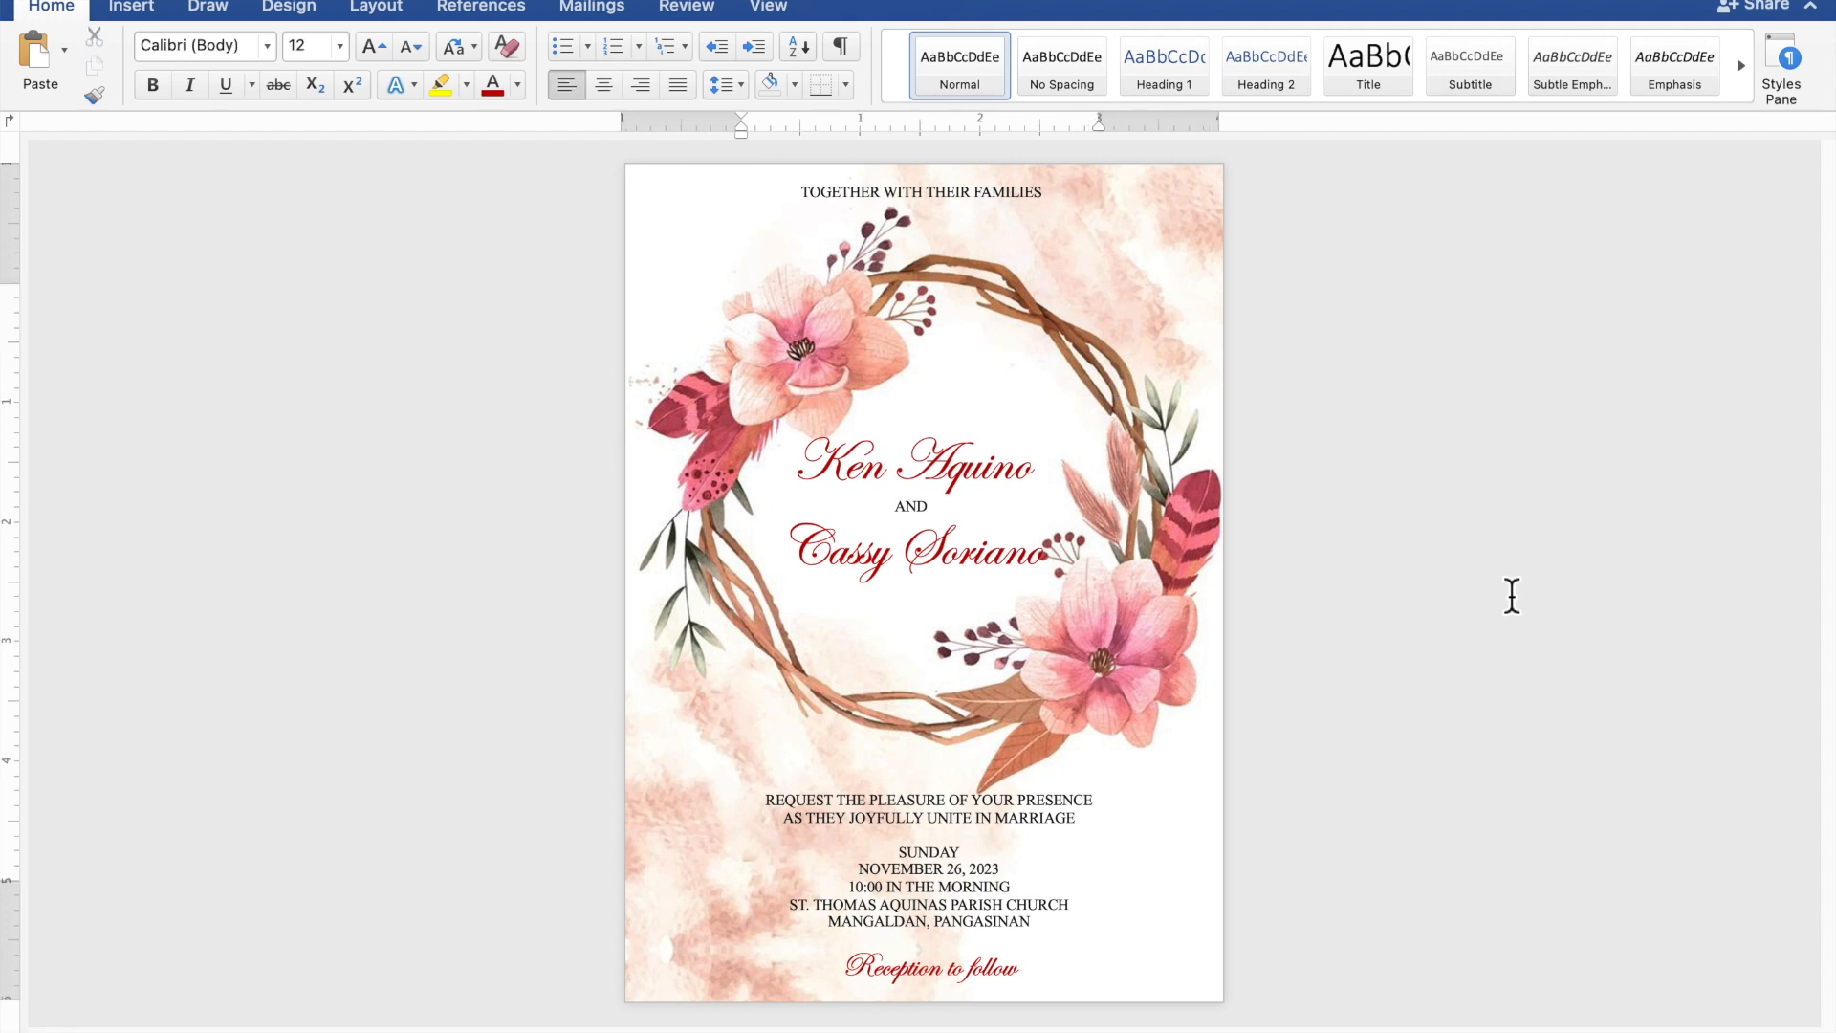